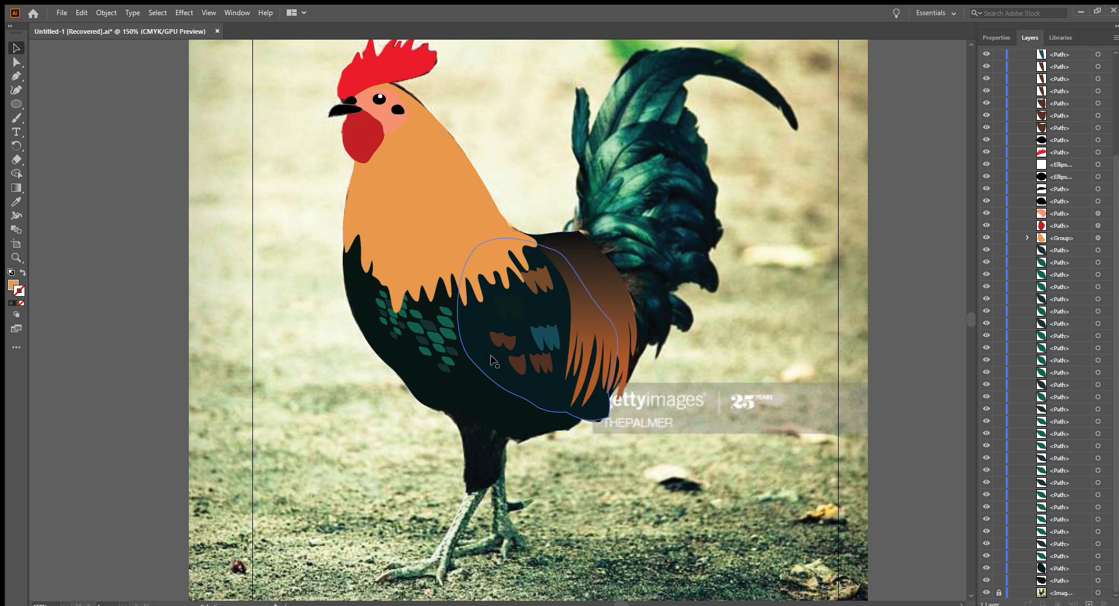
Collapse and re-expand Layer 1 and examine its list of paths from the first entry to the locked reference image
left_click(472, 380)
left_click(195, 485)
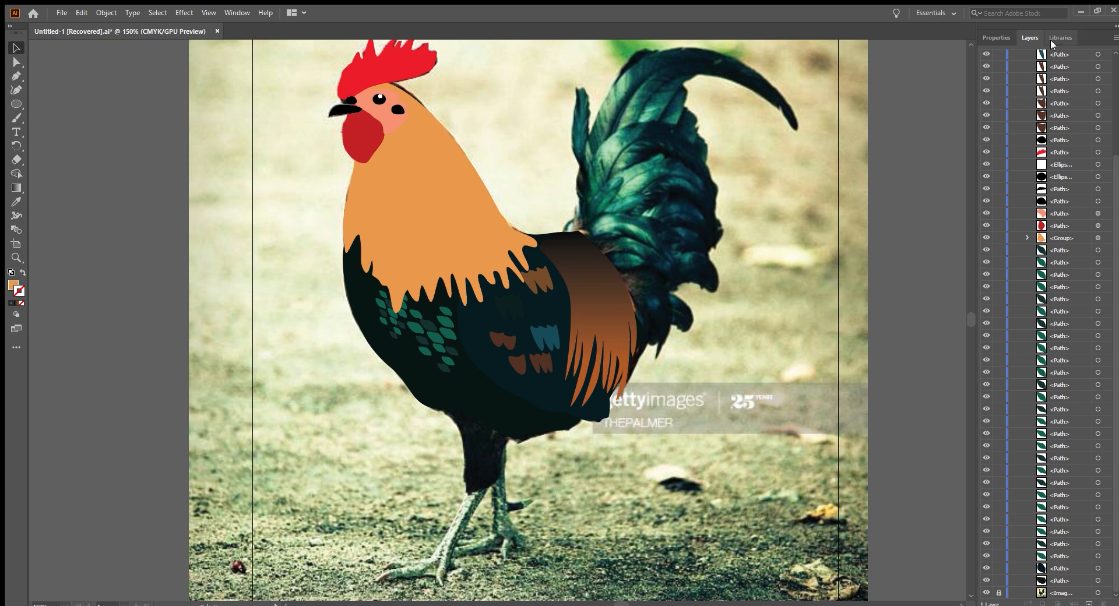
scroll(1052, 398, "up", 5)
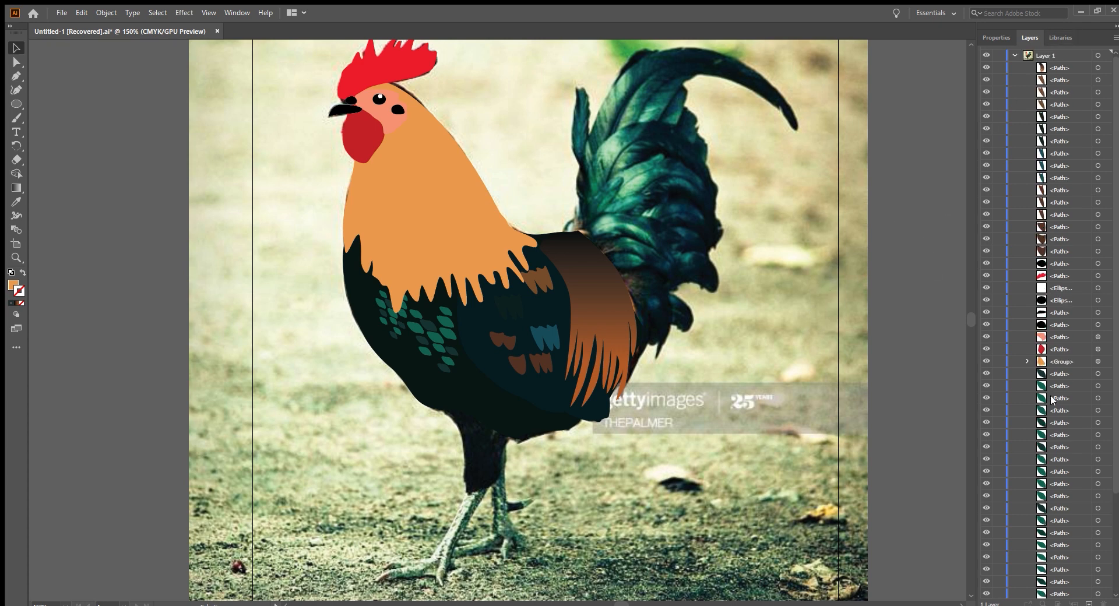
left_click(1011, 53)
left_click(1011, 53)
left_click(1011, 55)
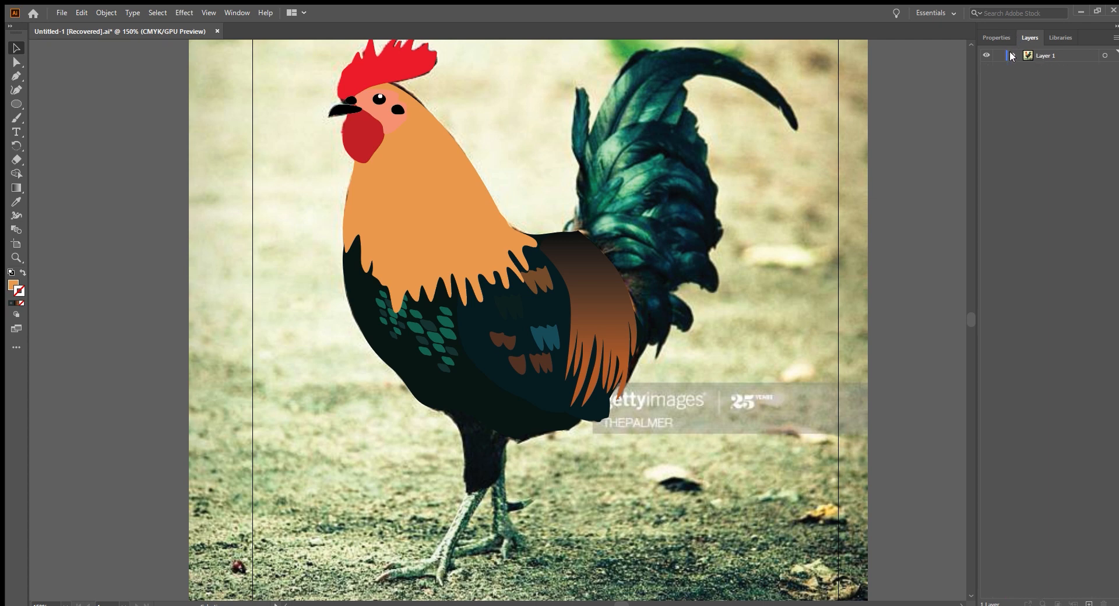
left_click(1011, 56)
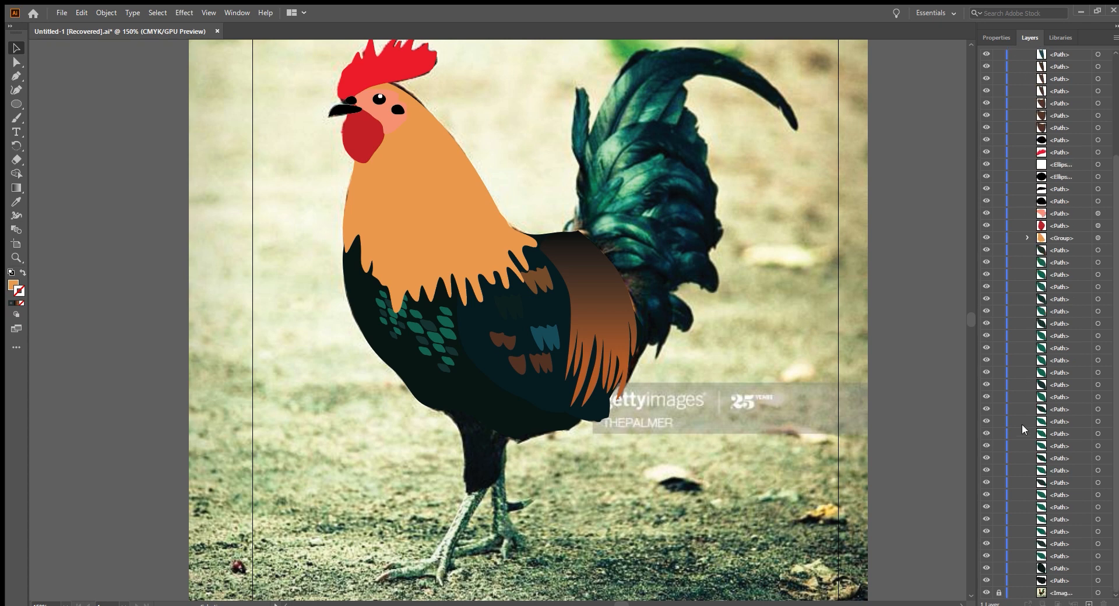
scroll(1033, 574, "up", 4)
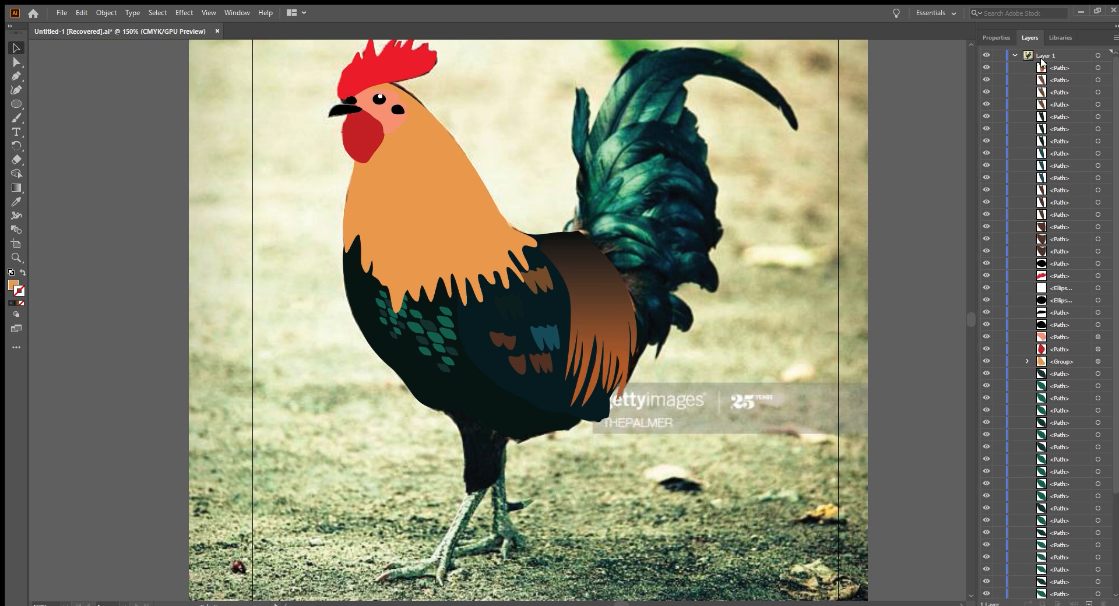
scroll(1037, 590, "down", 4)
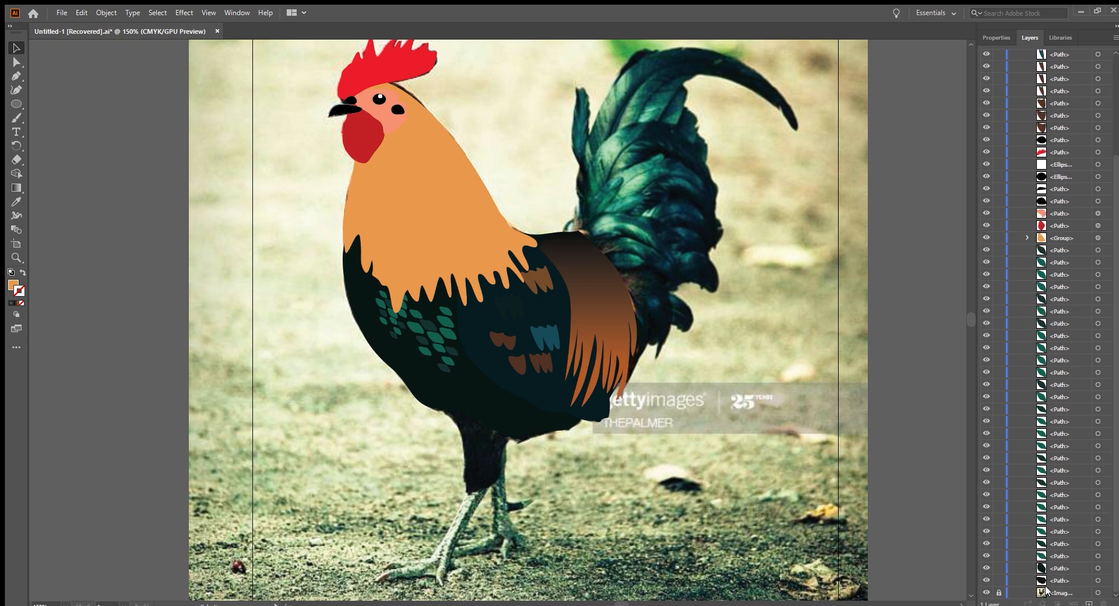
Hide the reference photo to check the traced rooster shapes on their own, and show the photo again
left_click(999, 592)
left_click(986, 593)
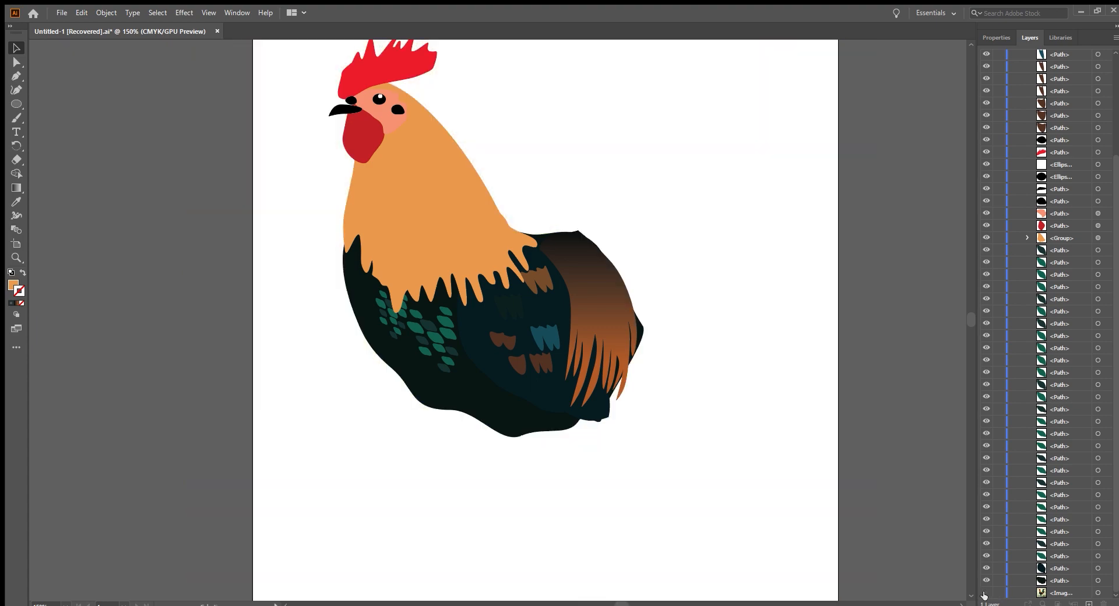
left_click(986, 593)
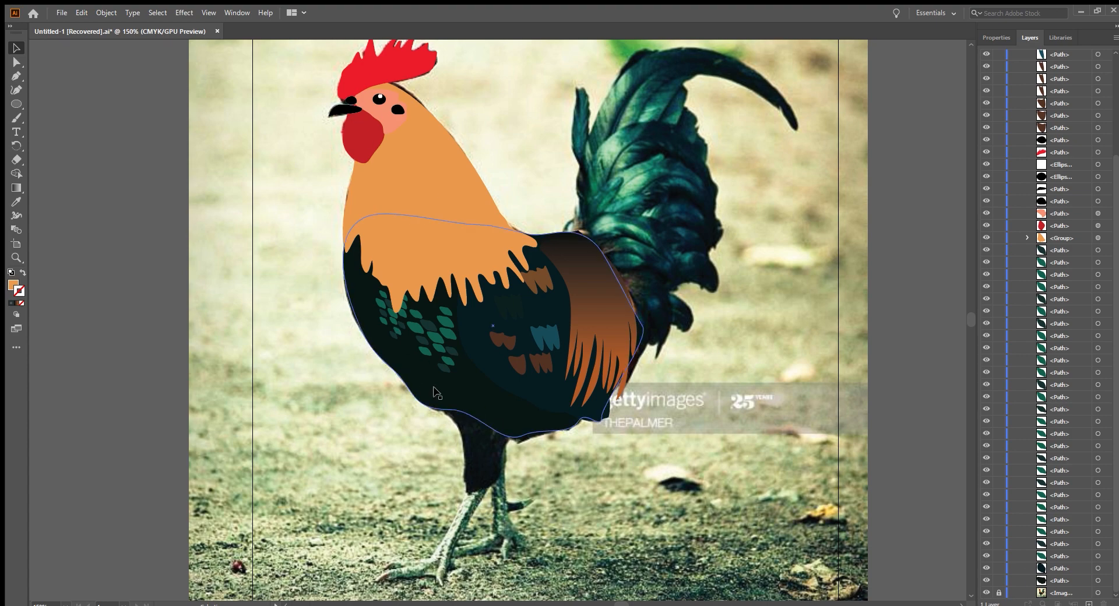
Draw an ellipse over the rooster's upper front leg and swap its fill and stroke so only an orange outline remains
scroll(477, 479, "up", 2)
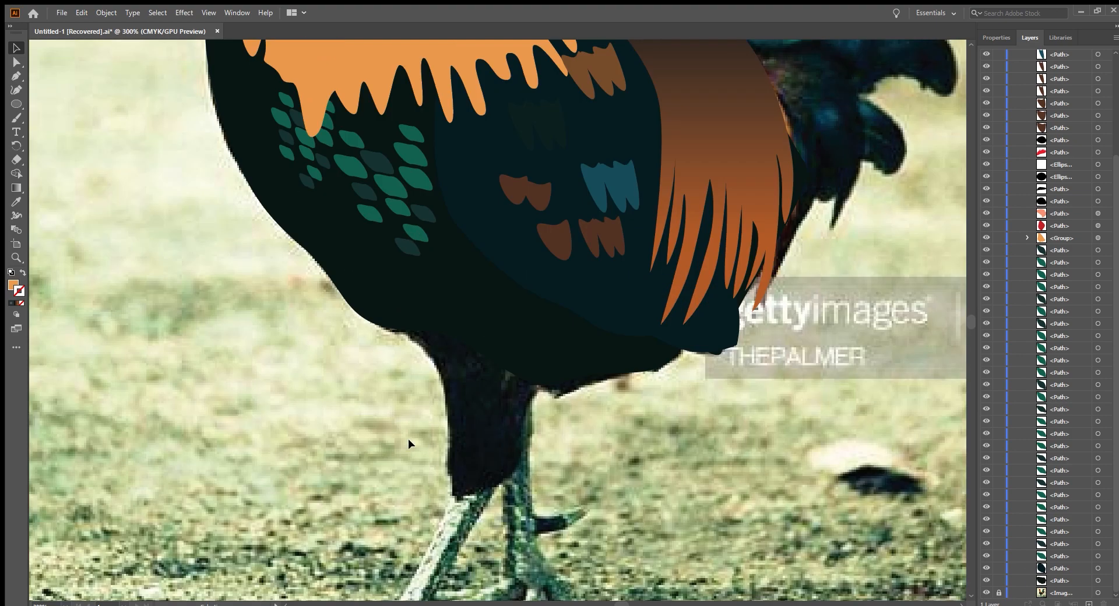
scroll(408, 440, "down", 1)
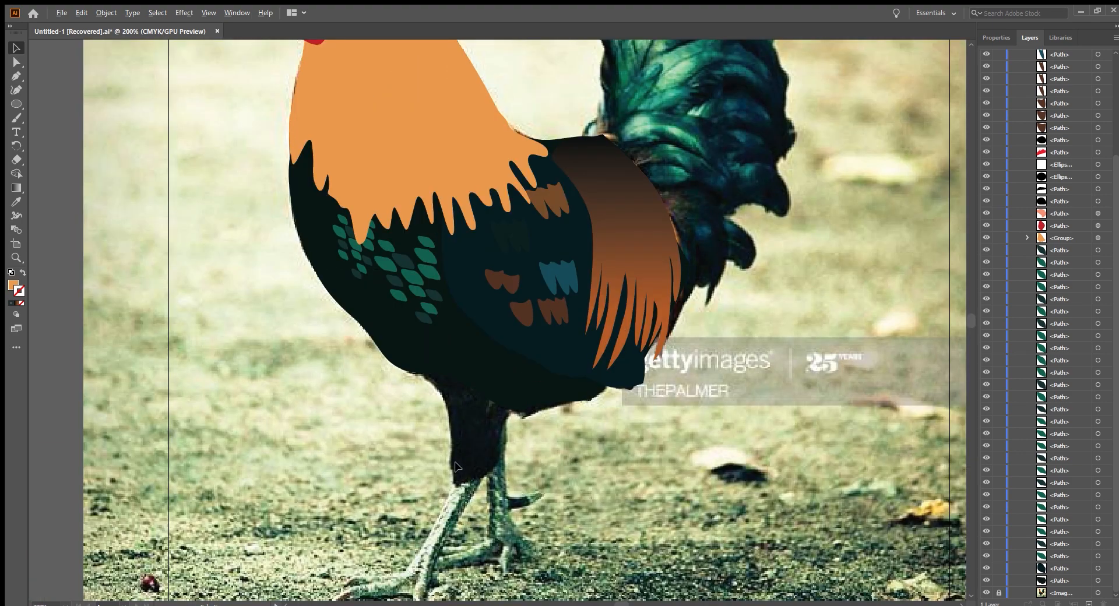
left_click(17, 104)
mouse_move(437, 360)
left_mouse_down()
mouse_move(508, 492)
mouse_move(513, 483)
left_mouse_up()
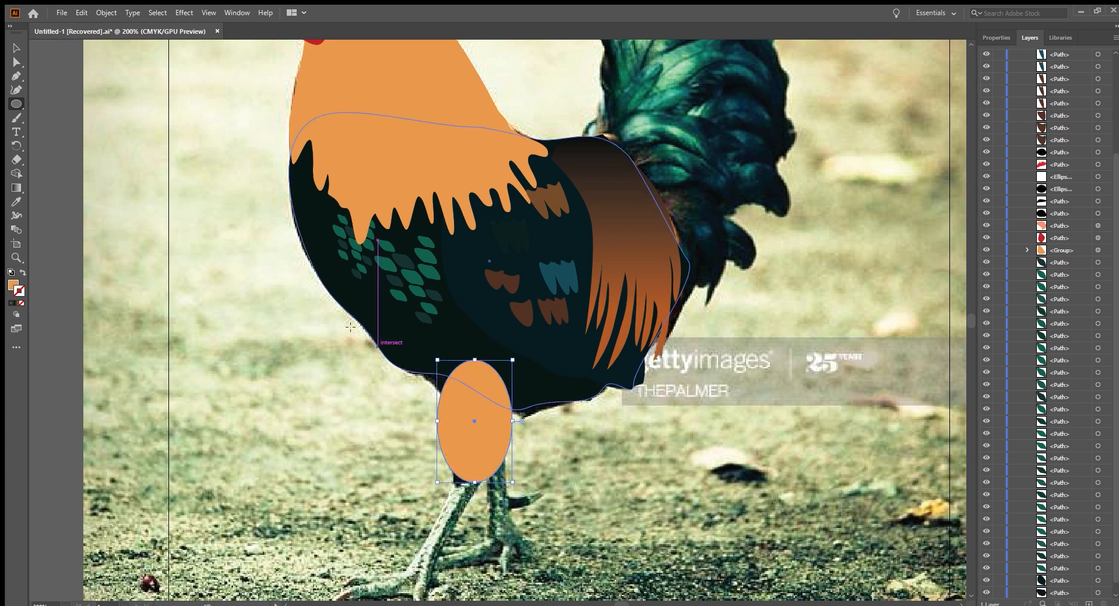
left_click(22, 272)
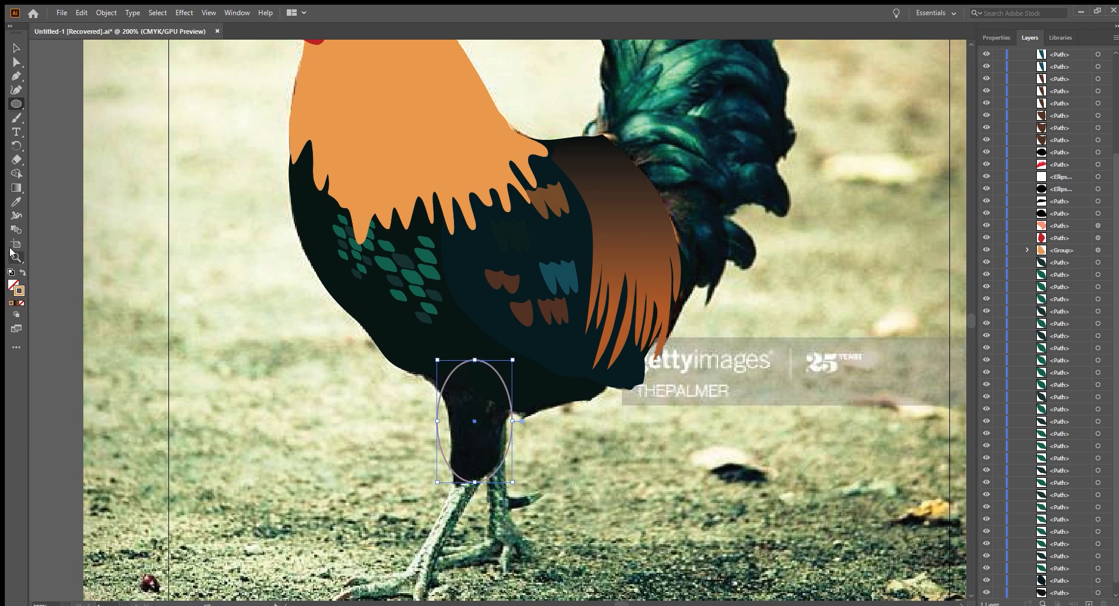
Reshape the ellipse's anchor points and handles so its outline follows the dark feathered upper leg in the photo
left_click(15, 62)
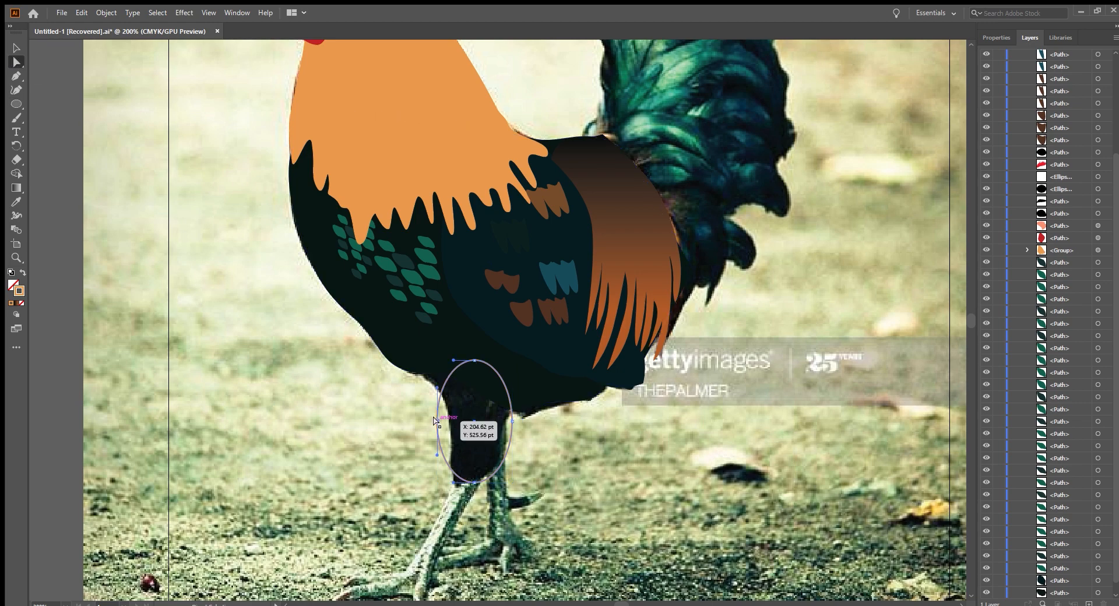
left_click_drag(435, 419, 450, 420)
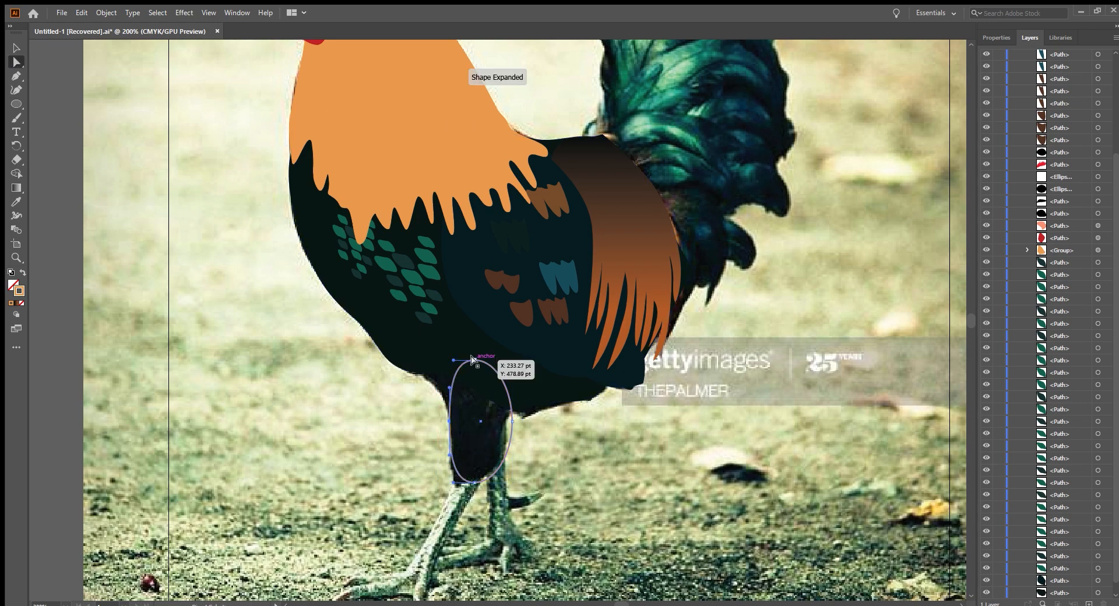
left_click_drag(471, 359, 420, 360)
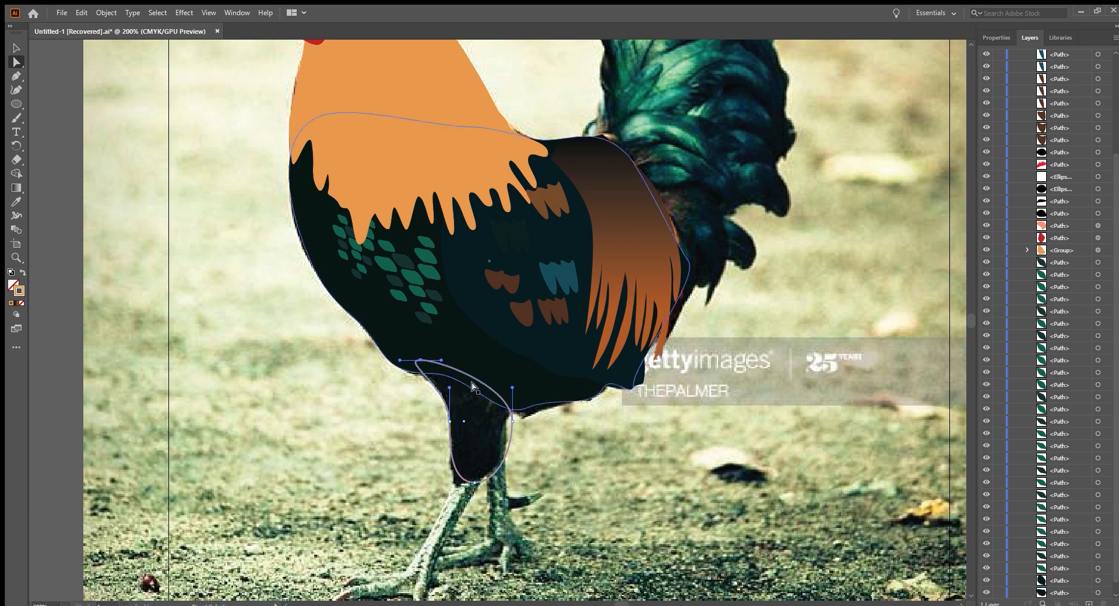
mouse_move(512, 419)
left_mouse_down()
mouse_move(500, 419)
mouse_move(506, 384)
mouse_move(508, 420)
left_mouse_up()
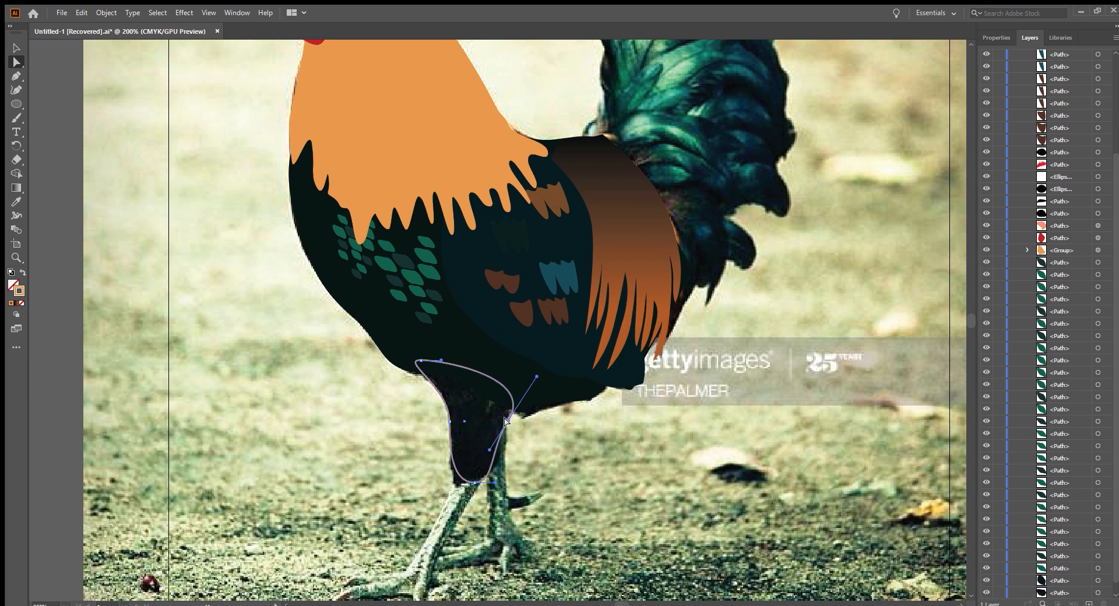
left_click(474, 481)
left_click_drag(494, 481, 446, 483)
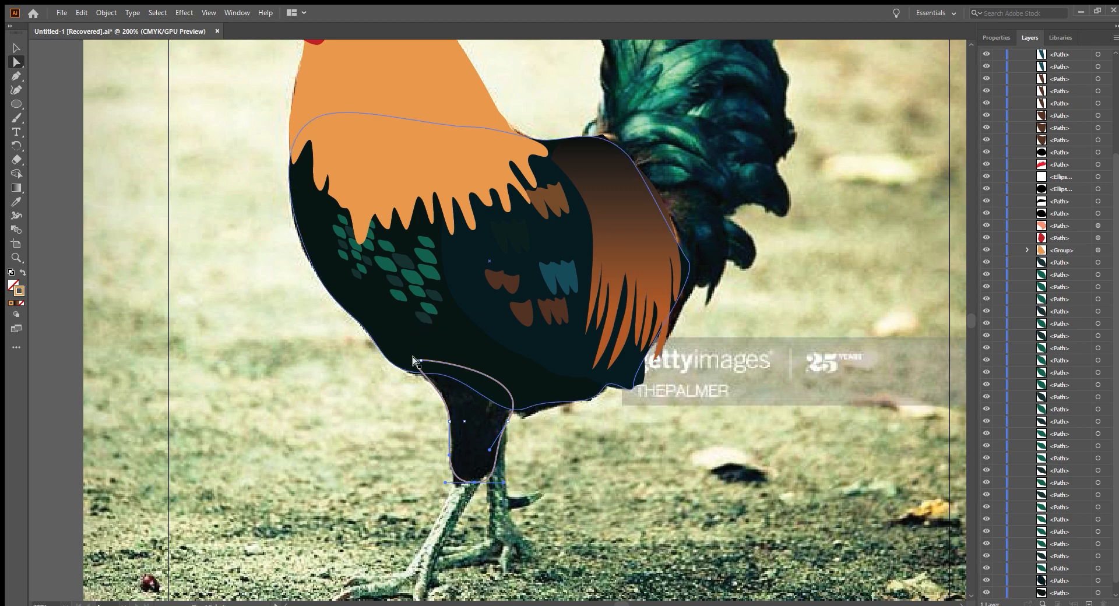
Merge the upper leg outline with the dark body shape using the Shape Builder tool
left_click(389, 355)
left_click(493, 460, "shift")
left_click(13, 174)
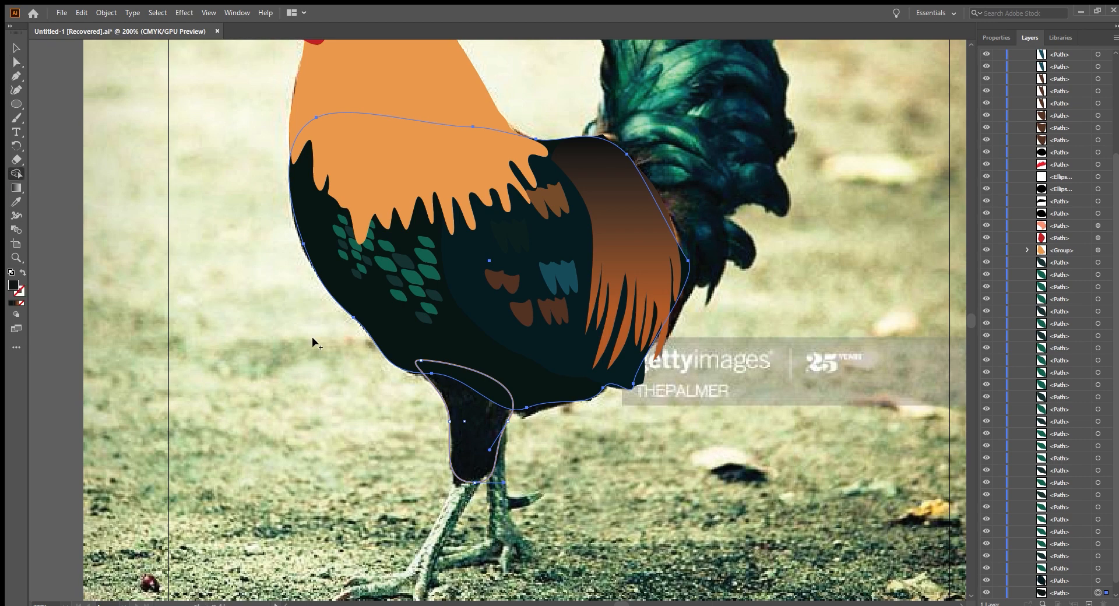
left_click_drag(444, 348, 465, 449)
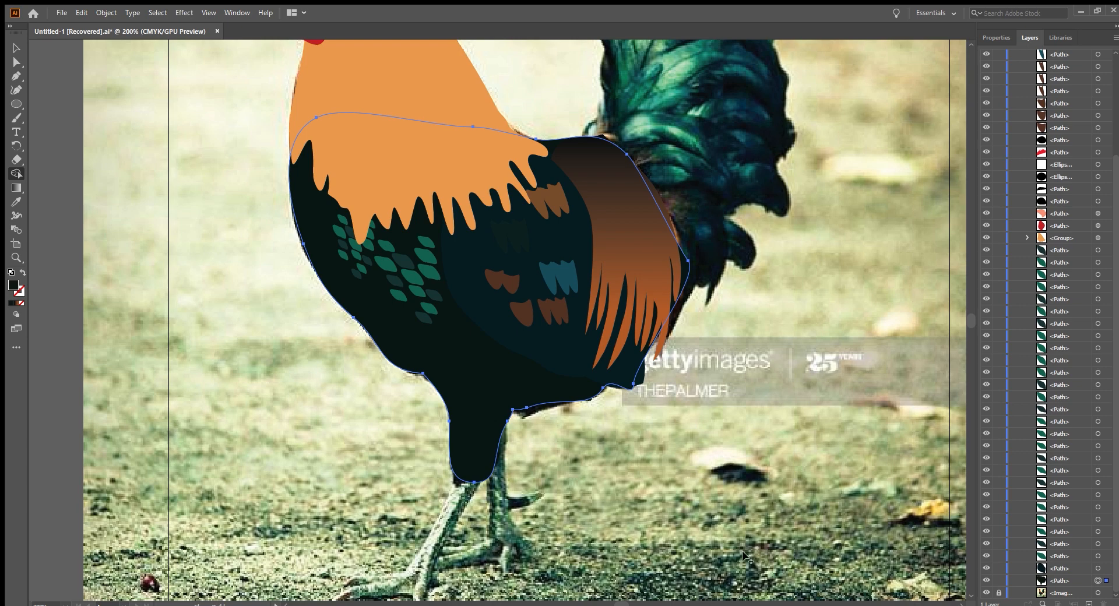
Draw two overlapping dark ellipses in the empty area in front of the rooster and select both
left_click(16, 103)
mouse_move(121, 239)
left_mouse_down()
mouse_move(155, 270)
mouse_move(198, 354)
left_mouse_up()
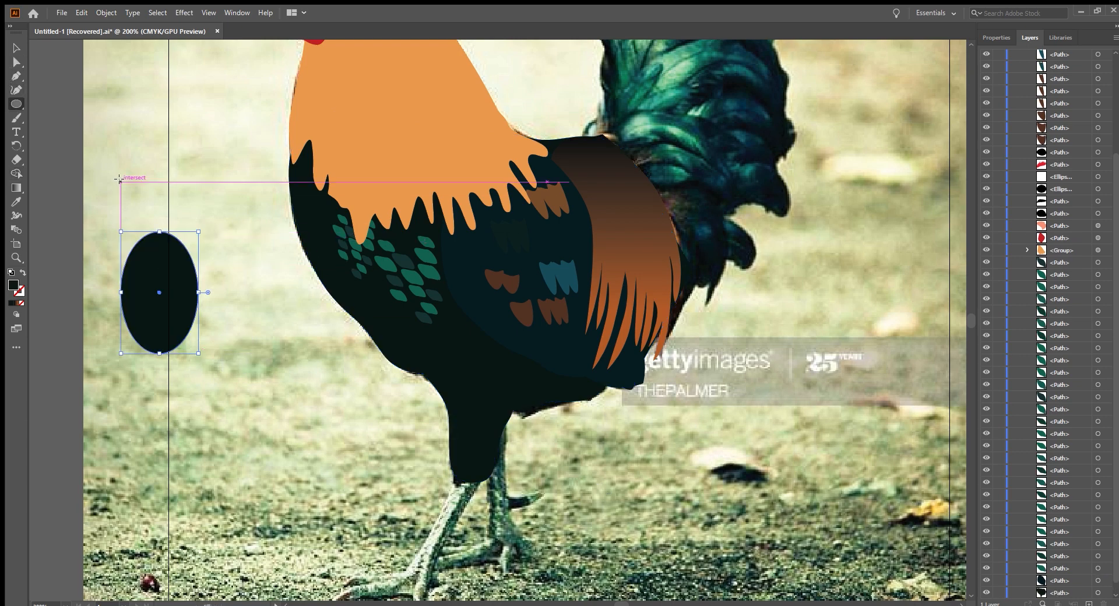
left_click_drag(103, 157, 193, 260)
left_click(15, 48)
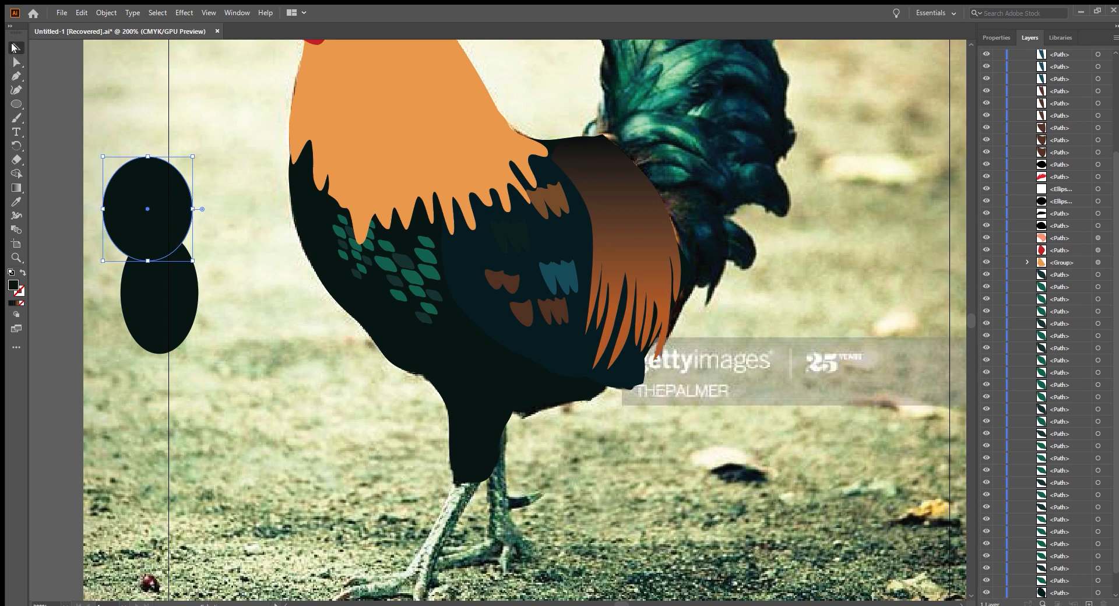
left_click(186, 329, "shift")
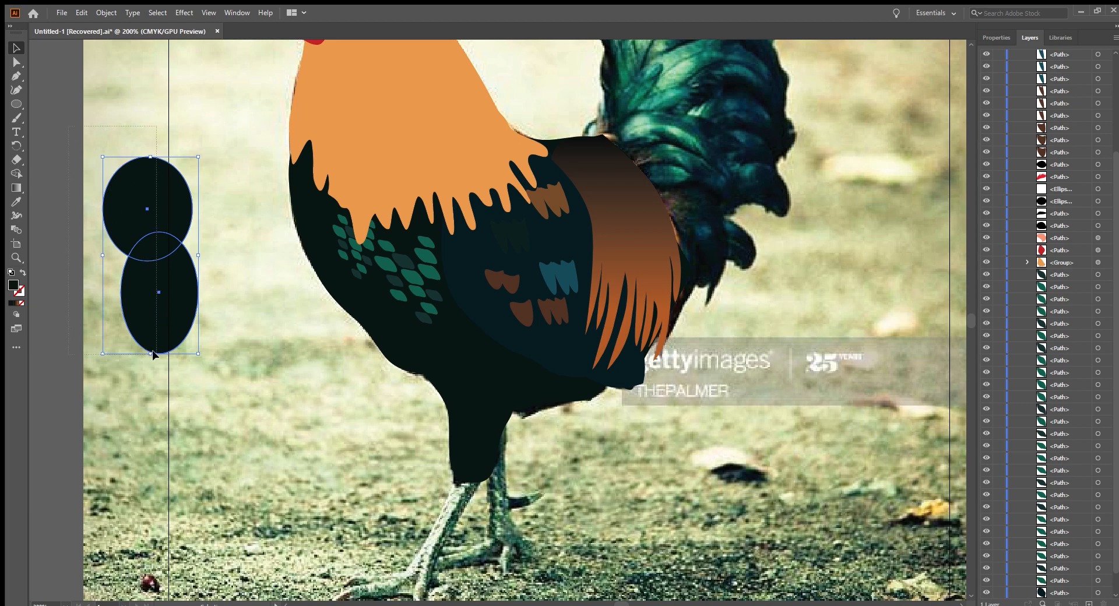
Merge the two overlapping ellipses into one shape with the Shape Builder tool, and undo the merge
left_click(16, 174)
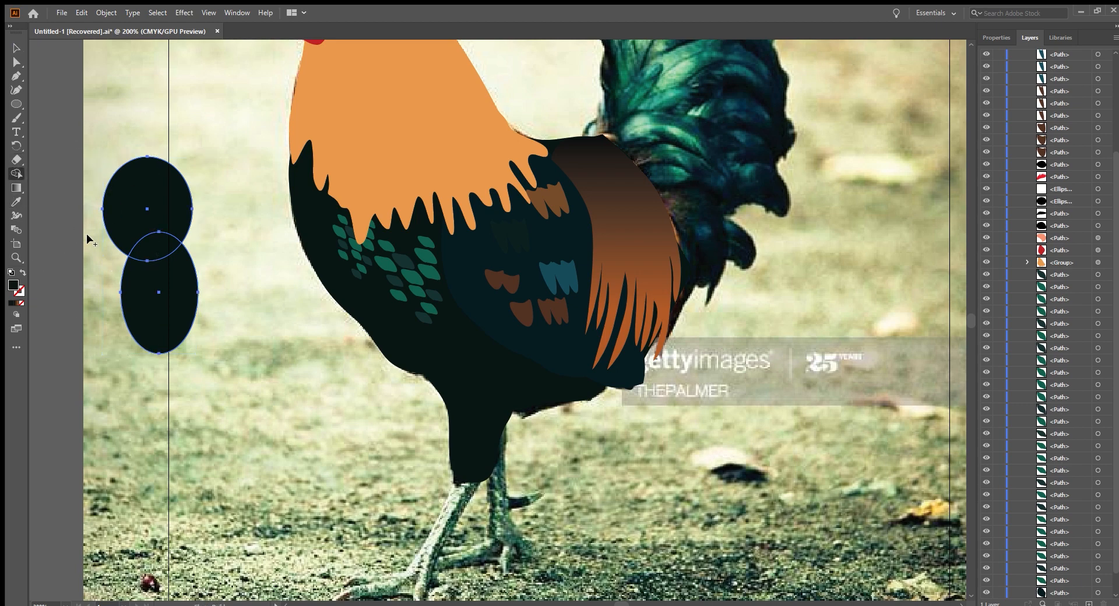
left_click_drag(150, 213, 169, 335)
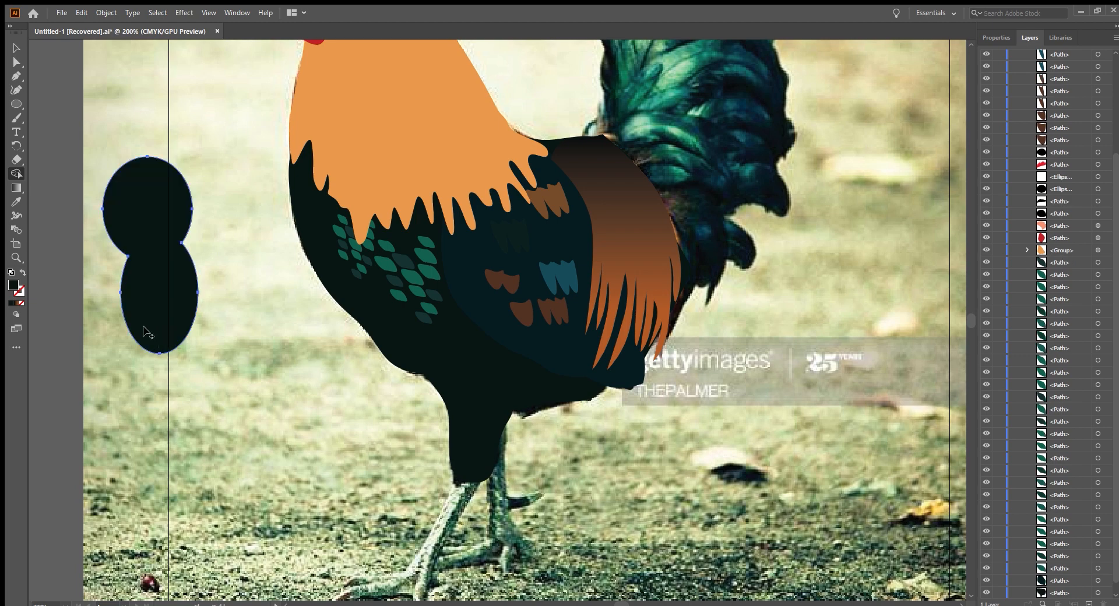
key("ctrl")
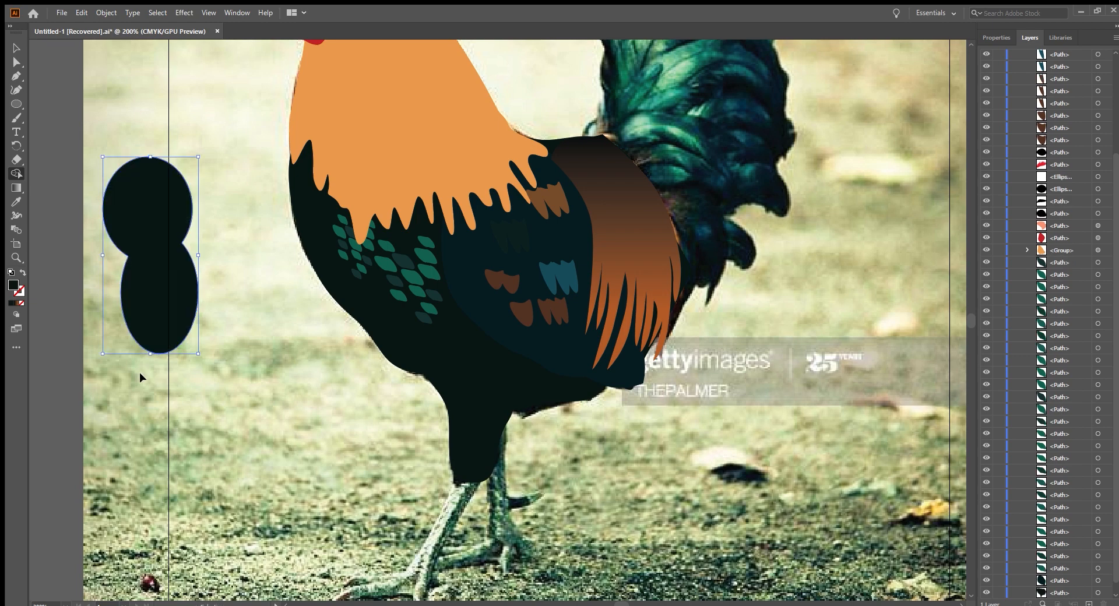
key("ctrl+z")
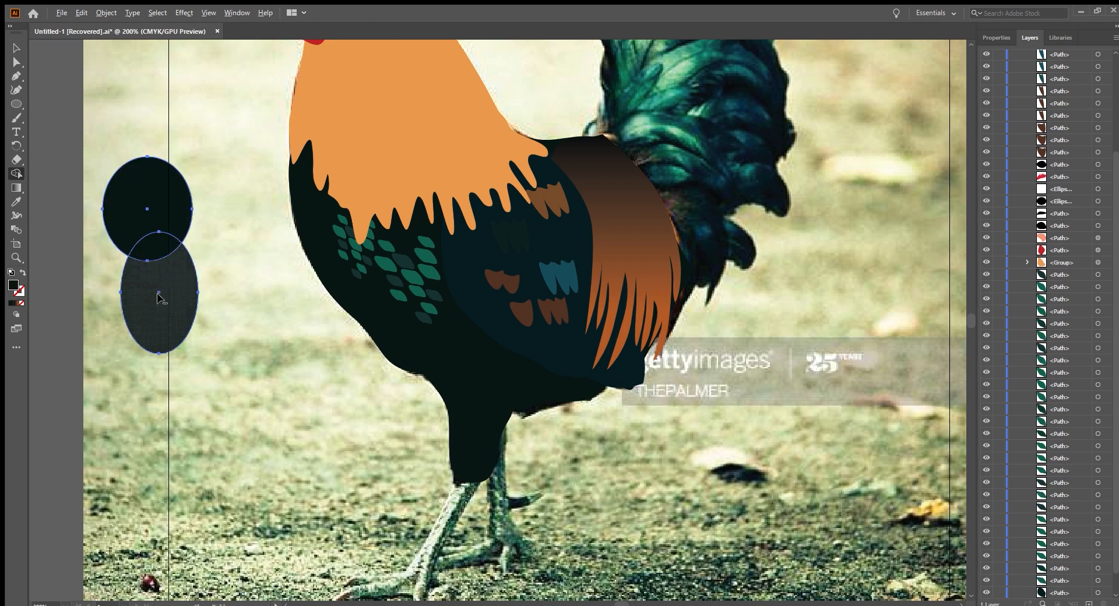
Try subtracting the lower ellipse from the upper one with Shape Builder and removing both ellipses, undoing each change
mouse_move(163, 327)
left_mouse_down()
mouse_move(167, 338)
mouse_move(148, 241)
left_mouse_up()
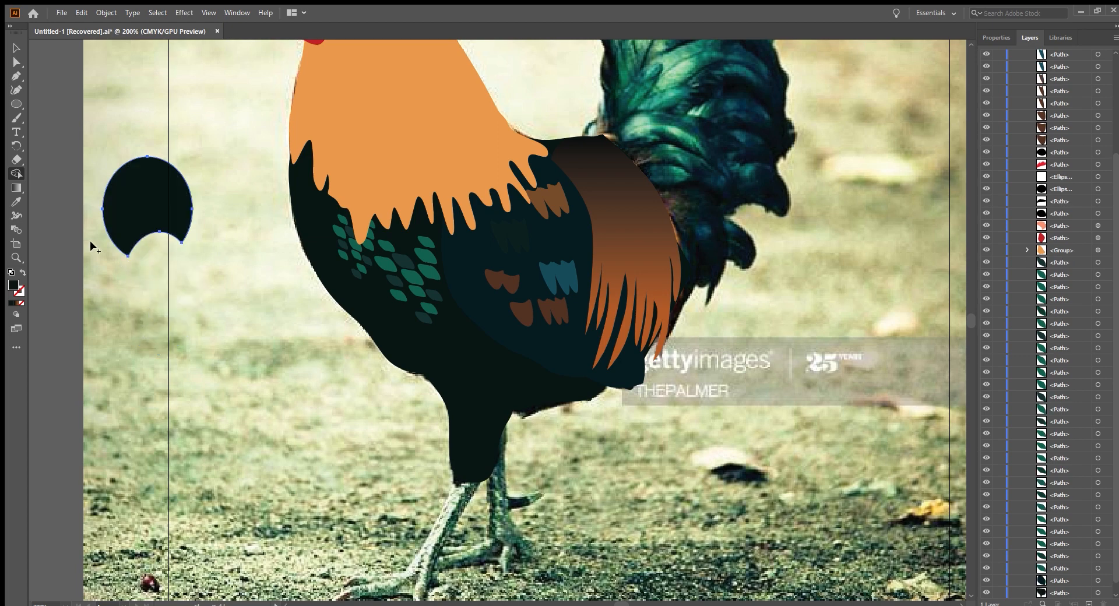
key("ctrl+z")
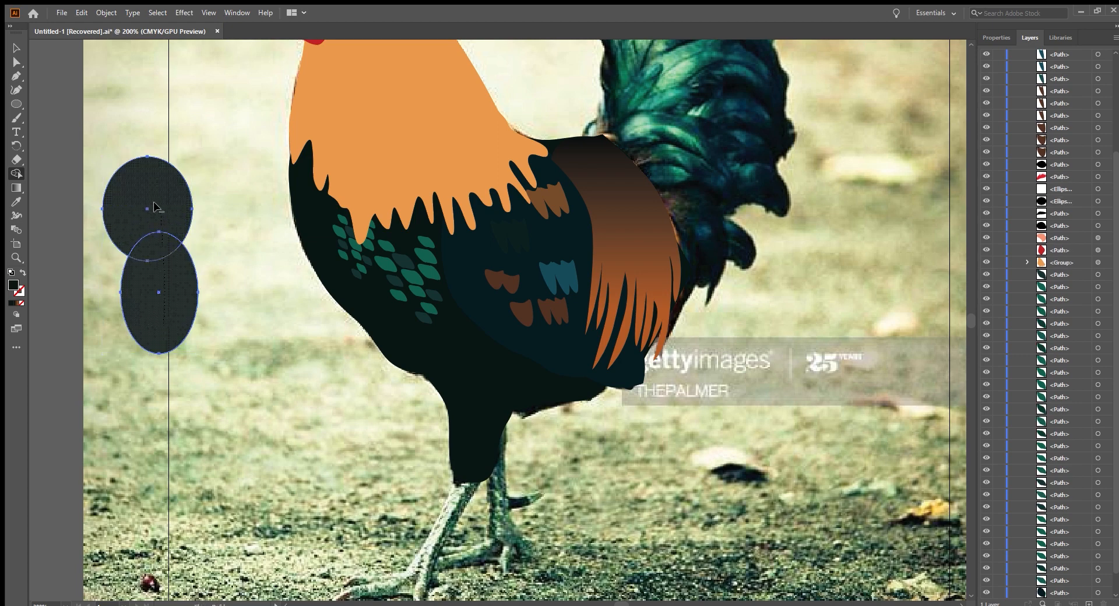
key("Delete")
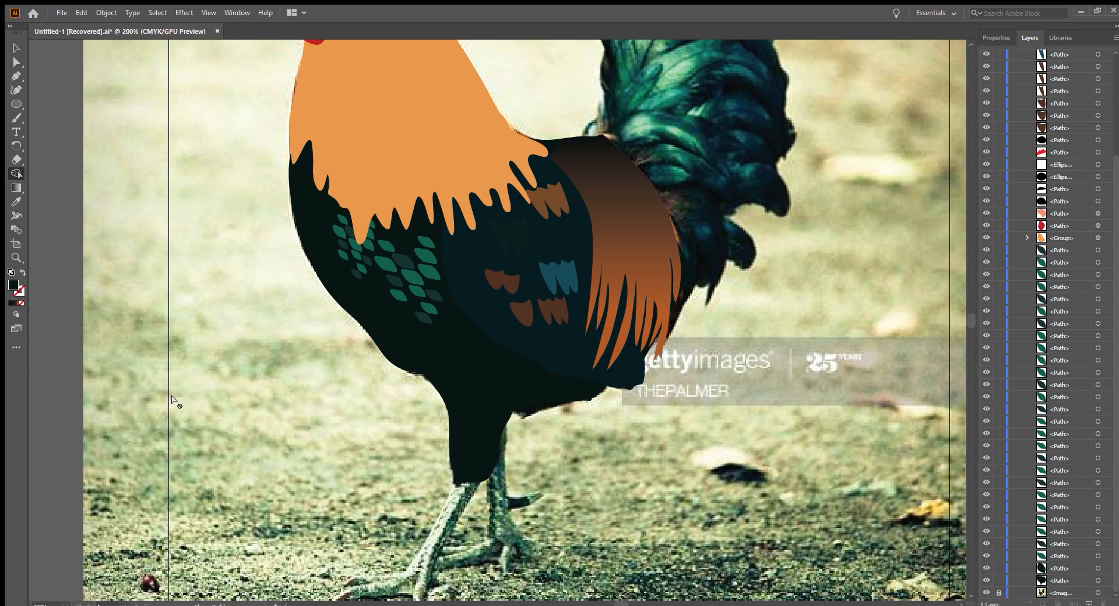
key("ctrl+z")
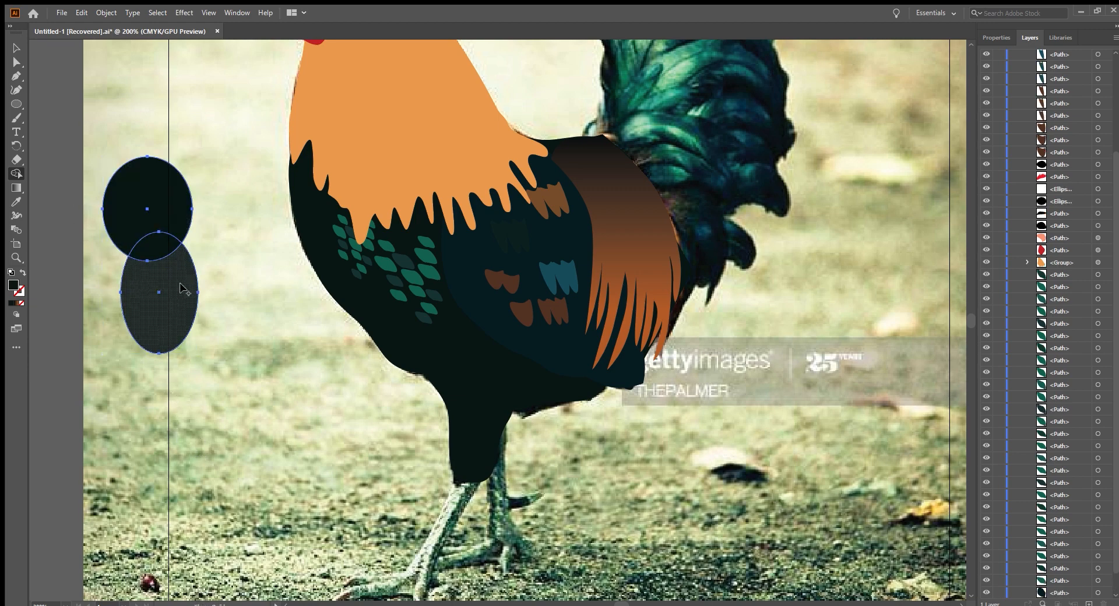
Subtract the upper ellipse from the lower one with Shape Builder and delete the remaining shape
left_click_drag(159, 175, 150, 245)
left_click(16, 48)
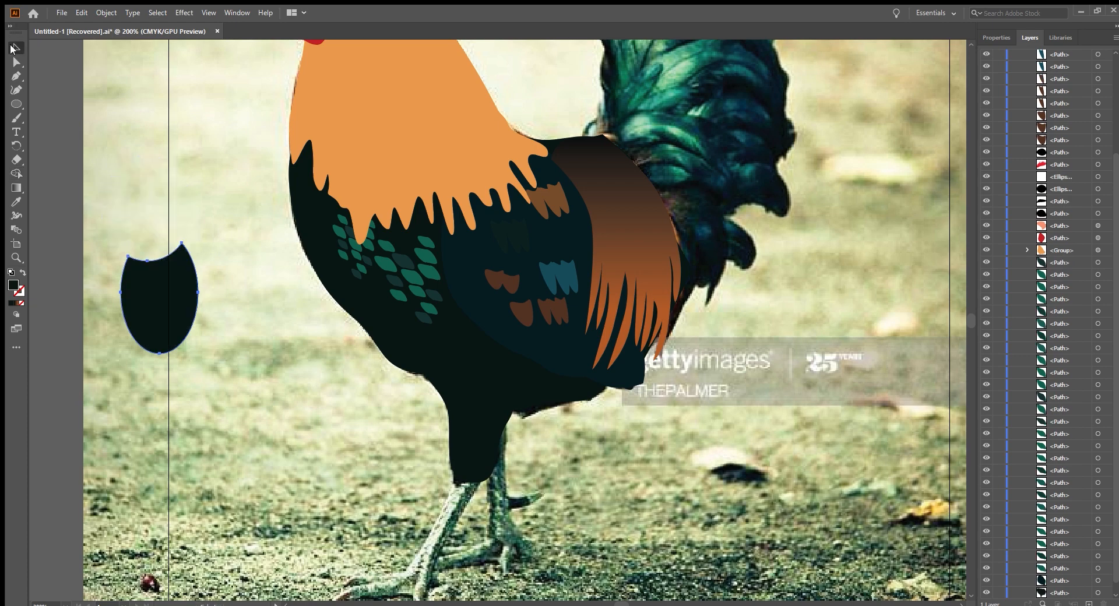
key("Delete")
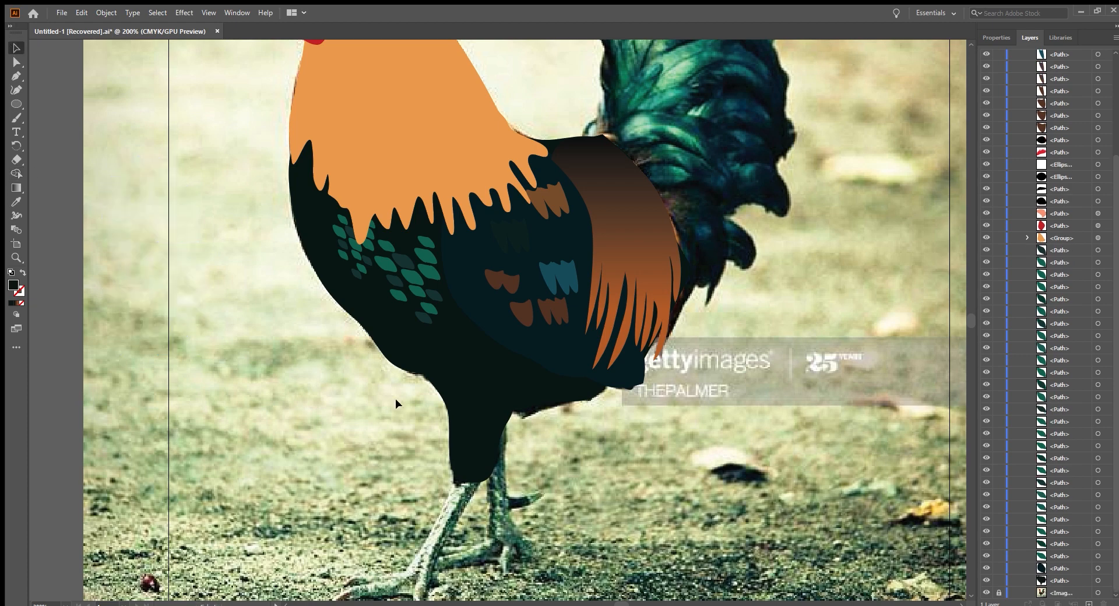
scroll(342, 361, "down", 3)
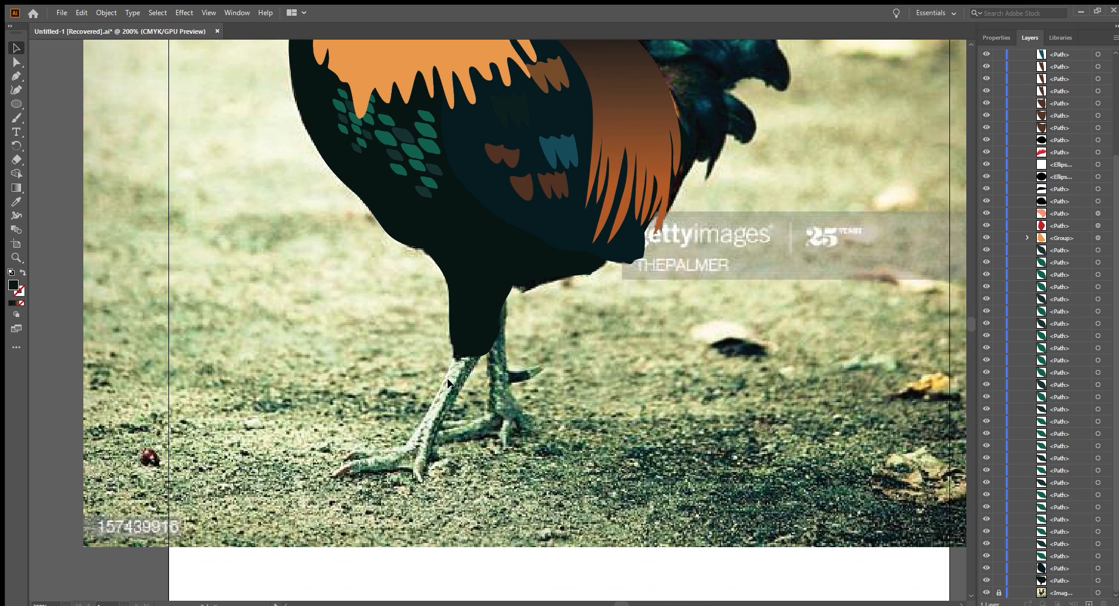
scroll(447, 382, "up", 6)
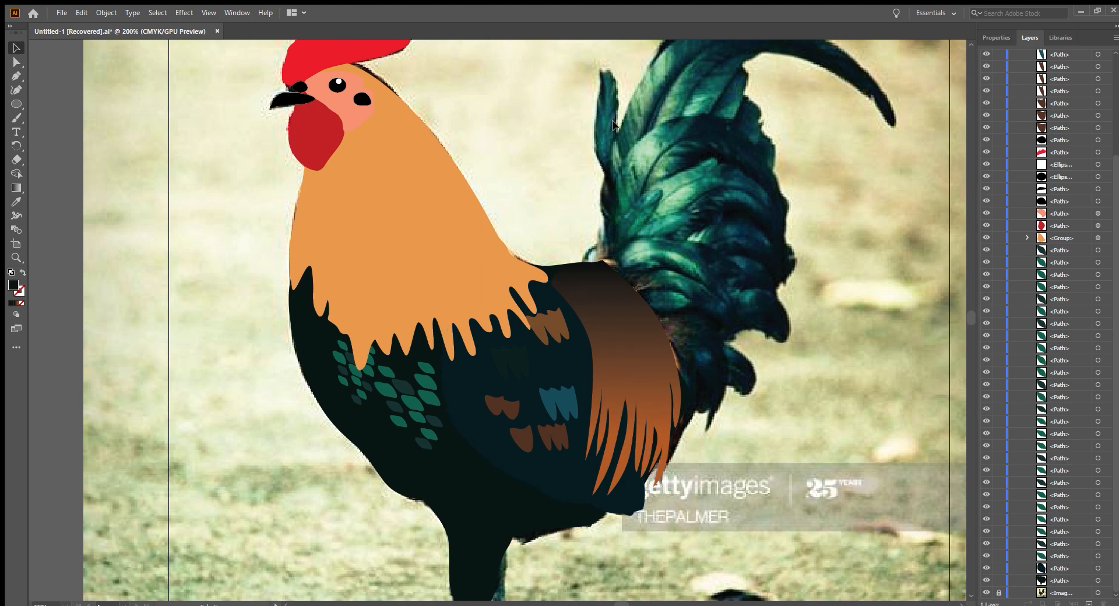
scroll(612, 120, "up", 6)
scroll(612, 121, "down", 7)
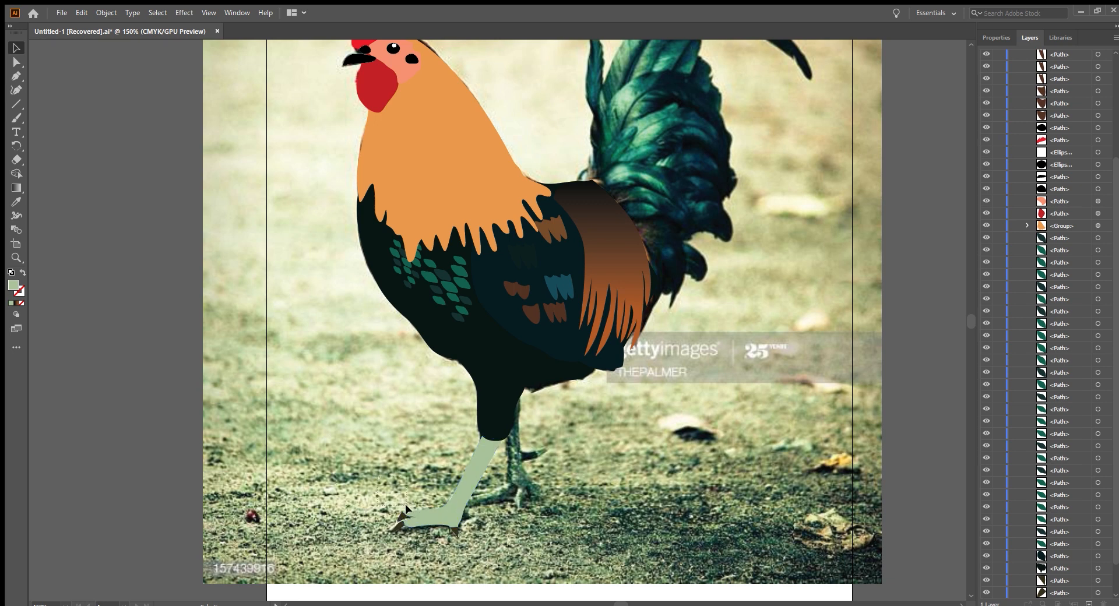
Duplicate the front leg with its claws, rotate the copy, and place it over the rear leg in the photo
left_click_drag(457, 547, 467, 548)
left_click_drag(422, 511, 515, 491)
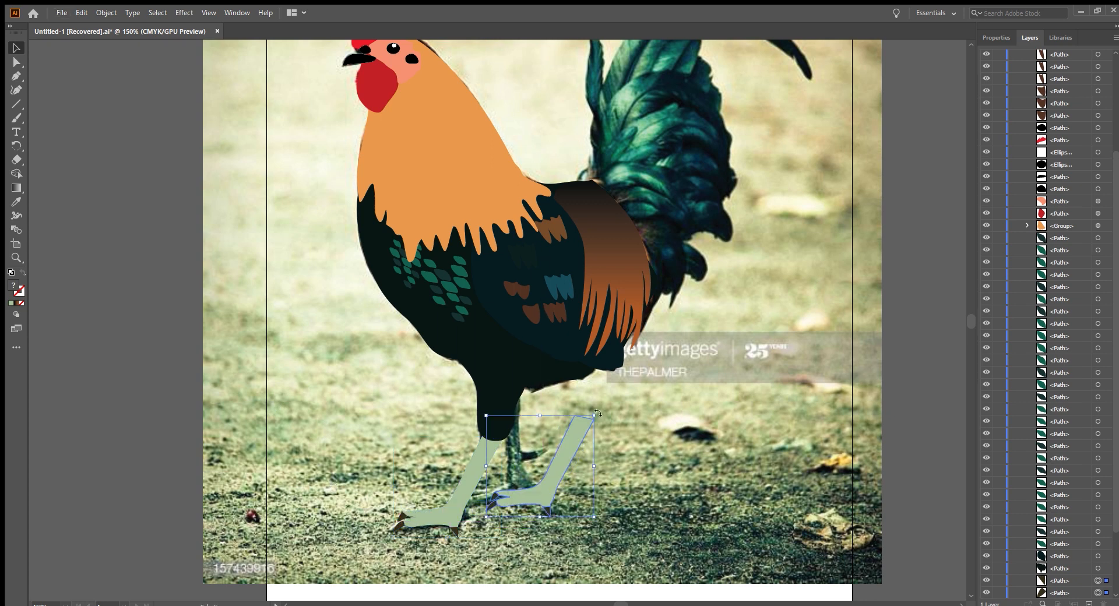
left_click_drag(595, 414, 562, 395)
left_click_drag(549, 434, 514, 427)
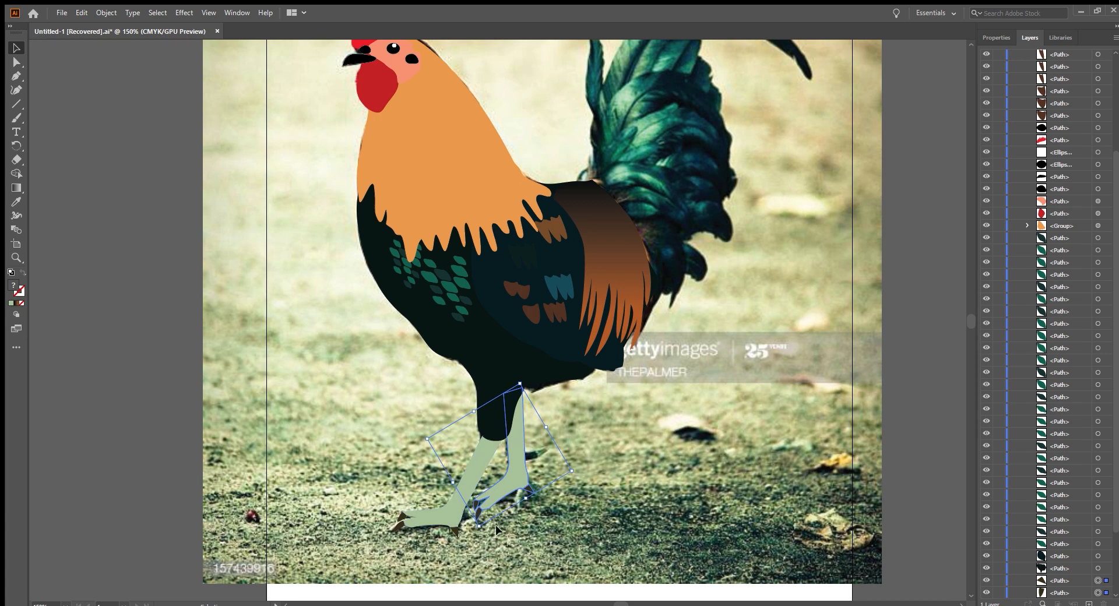
left_click(168, 195)
Reshape the copied leg's foot by moving its toe and claw anchor points to match the rear foot in the photo
left_click(13, 60)
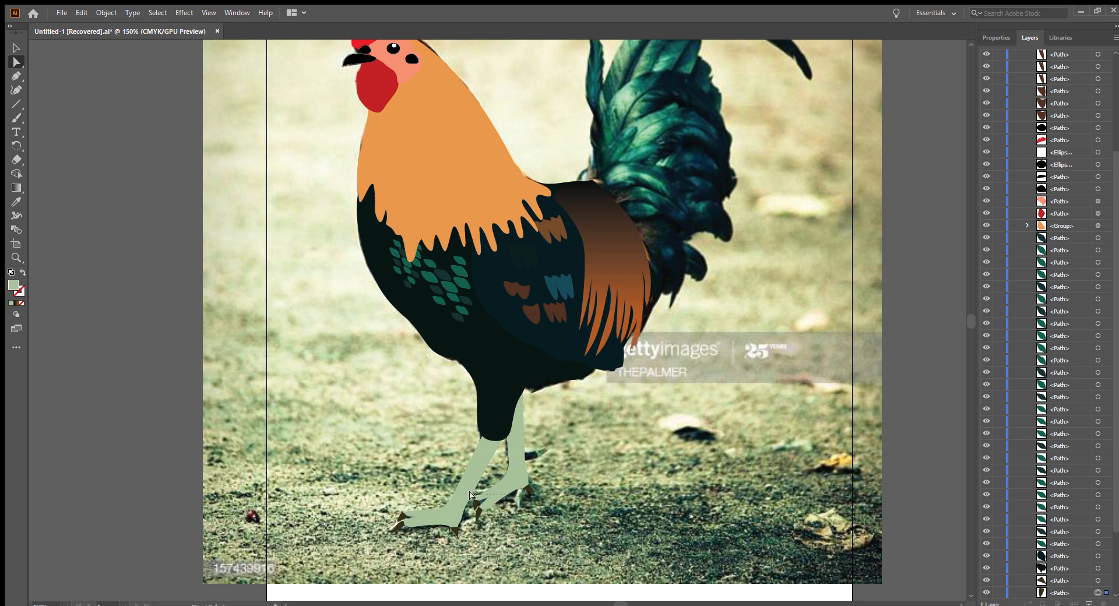
left_click_drag(487, 505, 485, 504)
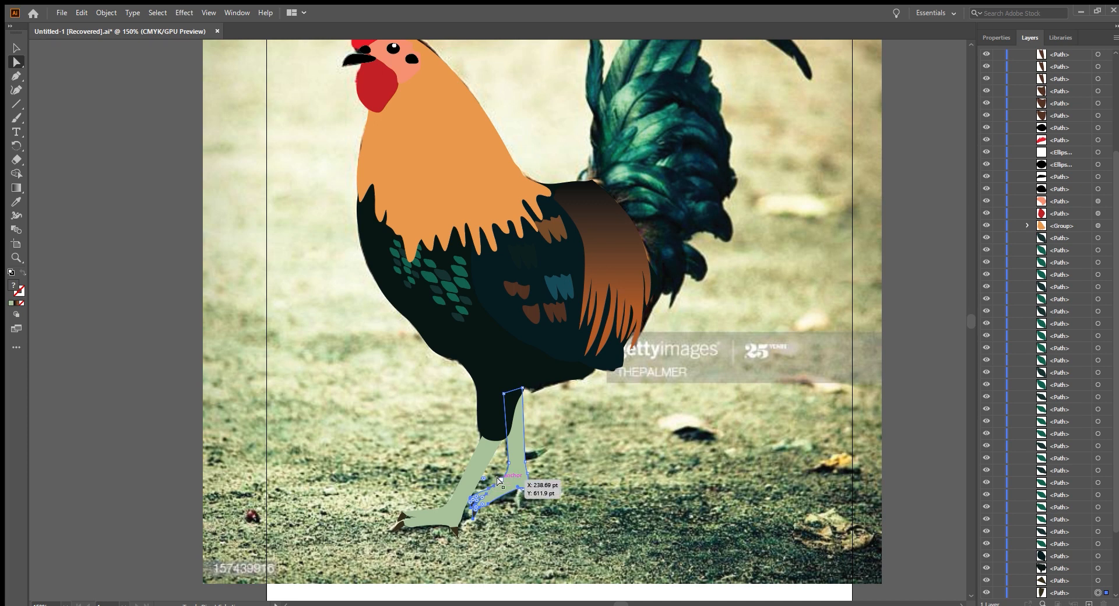
mouse_move(499, 476)
left_mouse_down()
mouse_move(495, 460)
mouse_move(492, 474)
left_mouse_up()
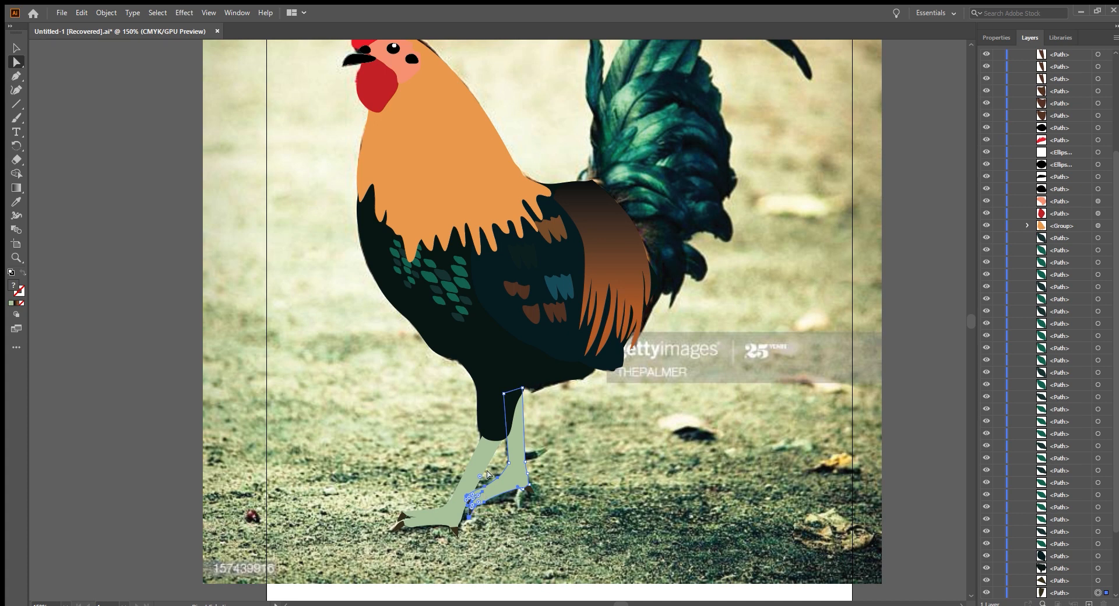
left_click_drag(481, 485, 482, 477)
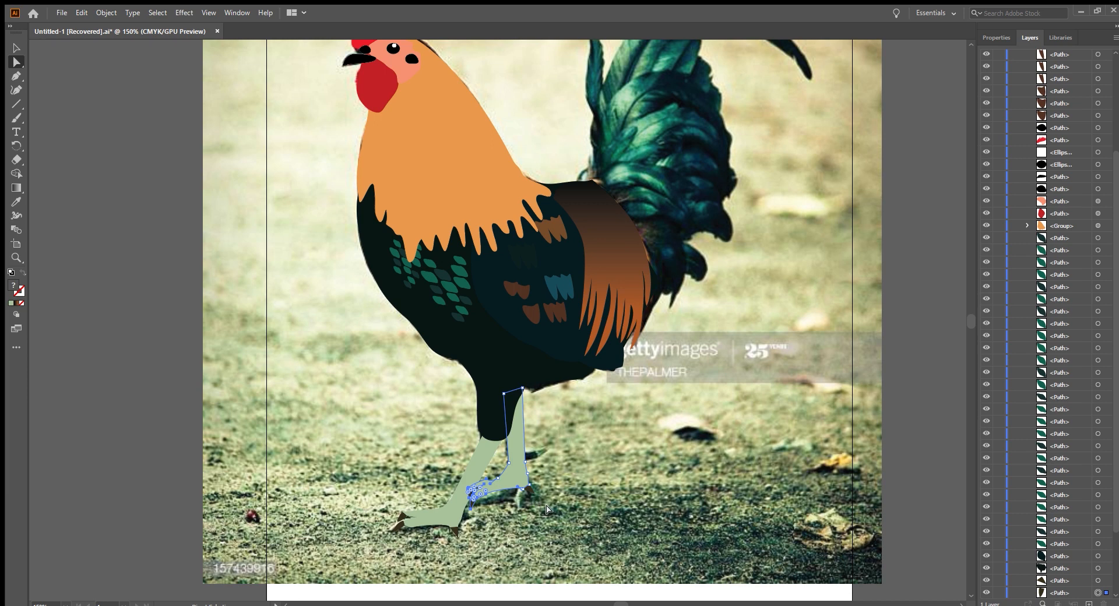
mouse_move(547, 504)
left_mouse_down()
mouse_move(512, 474)
mouse_move(514, 462)
mouse_move(528, 509)
mouse_move(528, 498)
left_mouse_up()
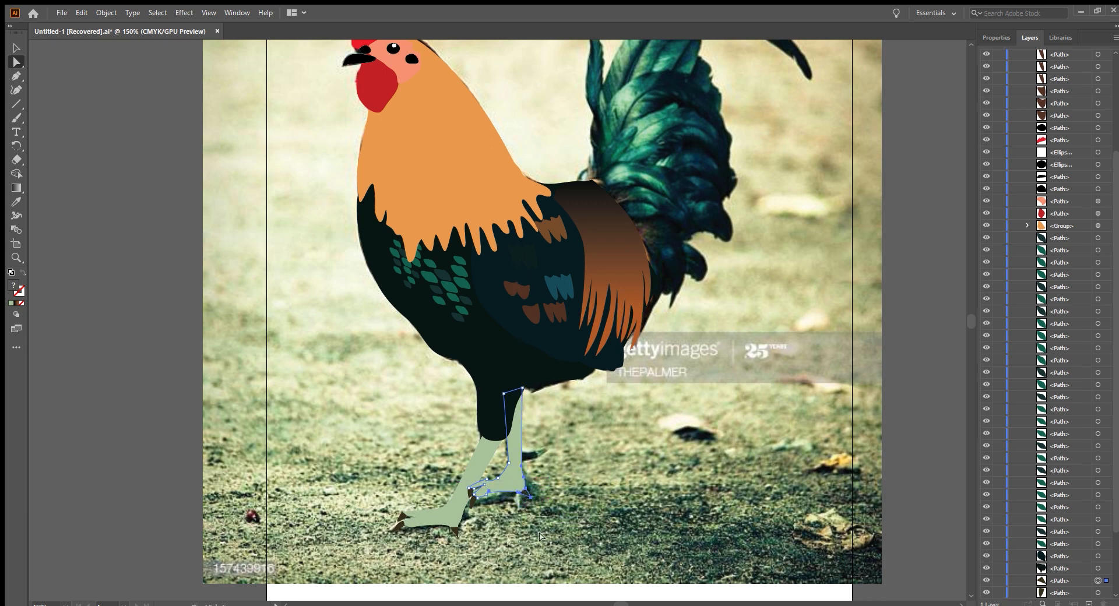
left_click(539, 536)
left_click_drag(464, 479, 474, 492)
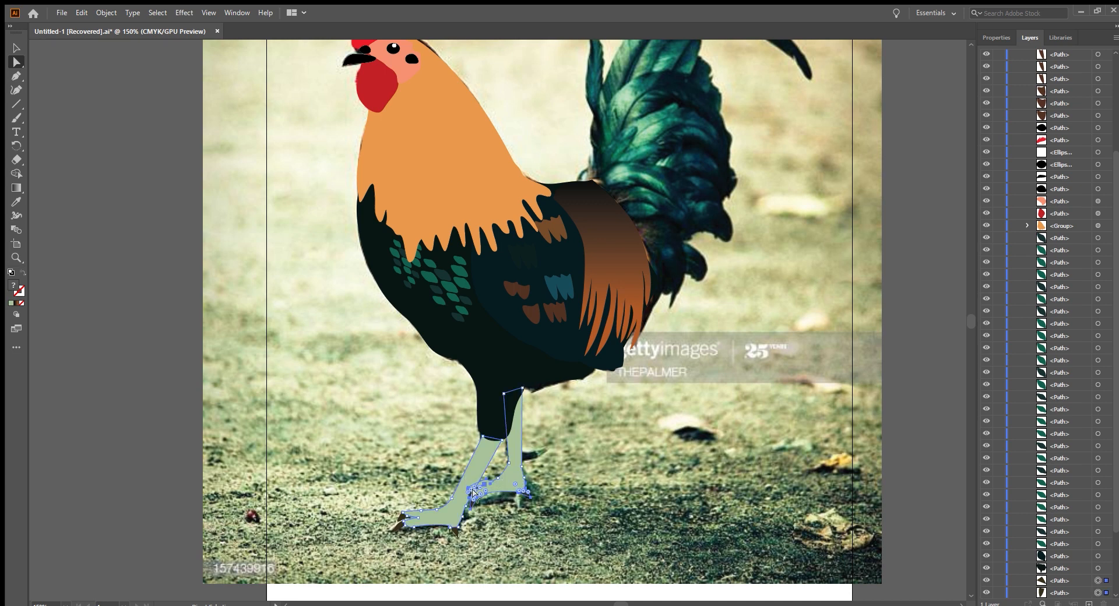
left_click(500, 523)
Select the rear leg with its three claws and move their paths below the front leg's paths in the stacking order
scroll(476, 501, "up", 2)
scroll(474, 500, "up", 1)
left_click(452, 471)
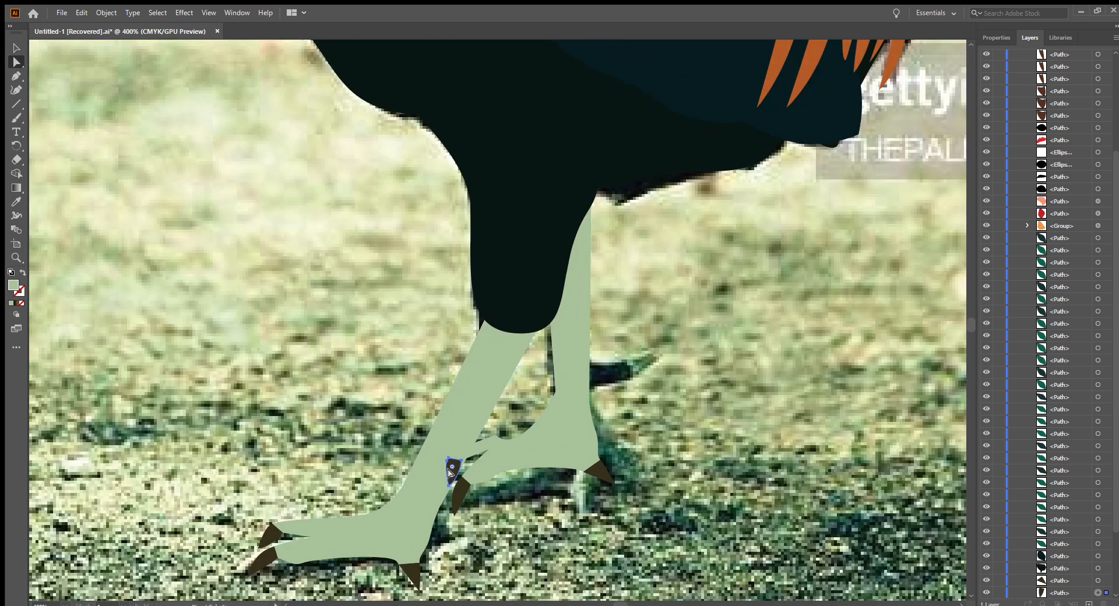
left_click(467, 450, "shift")
left_click(460, 495, "shift")
left_click(602, 471, "shift")
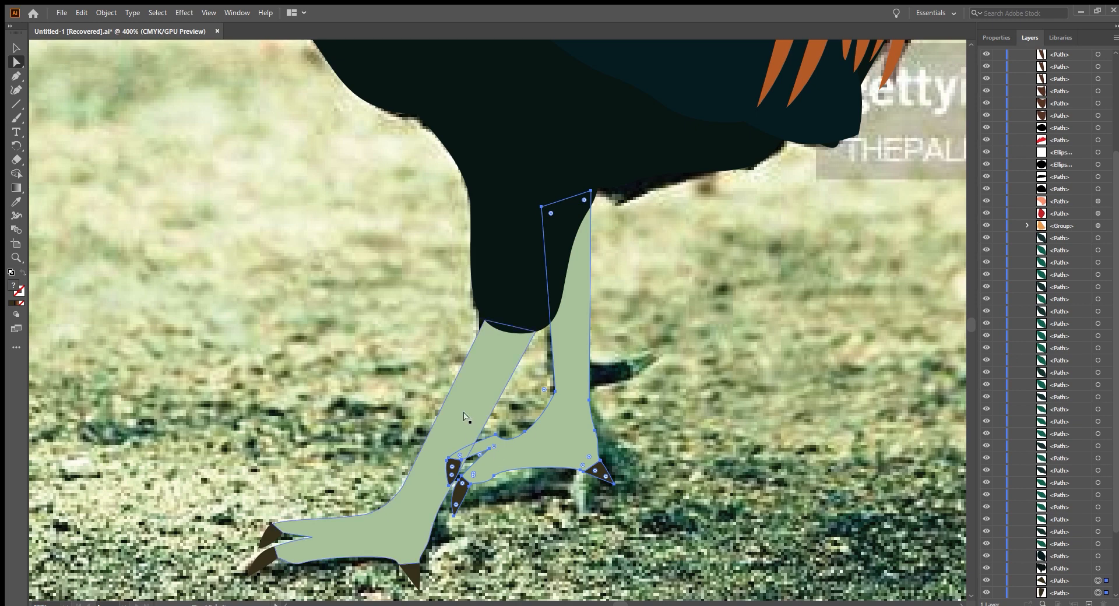
scroll(1058, 500, "down", 3)
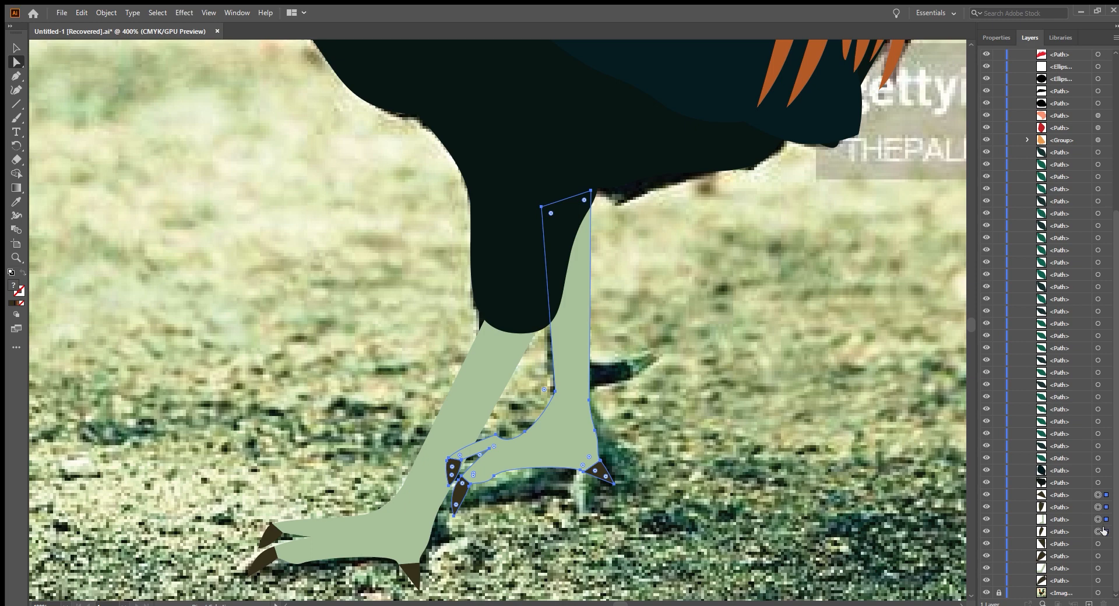
left_click(1072, 496)
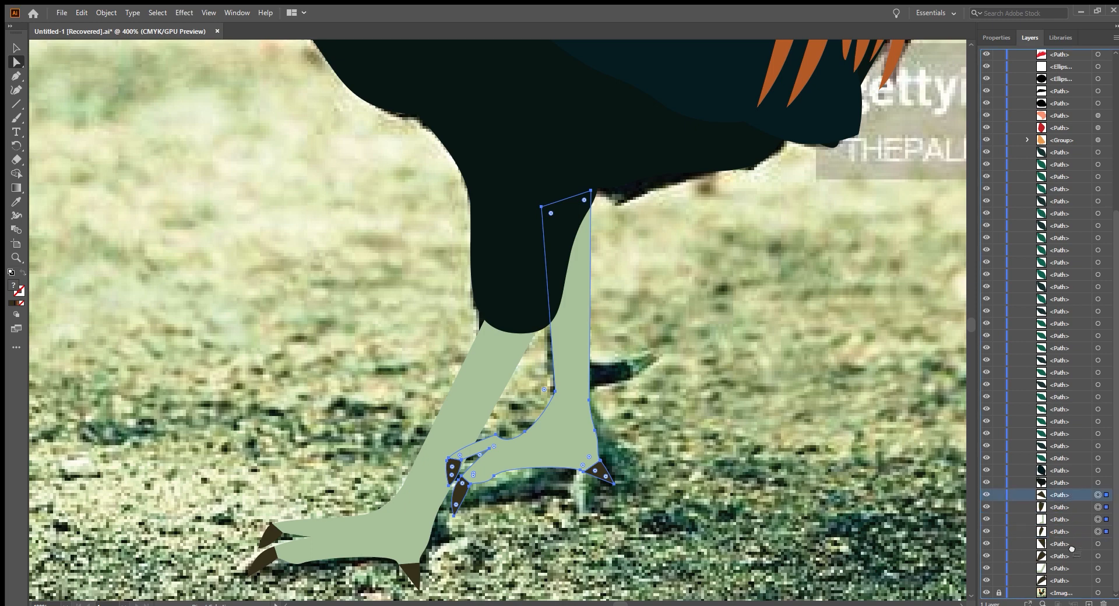
left_click_drag(1071, 549, 1065, 581)
left_click_drag(1066, 495, 1062, 568)
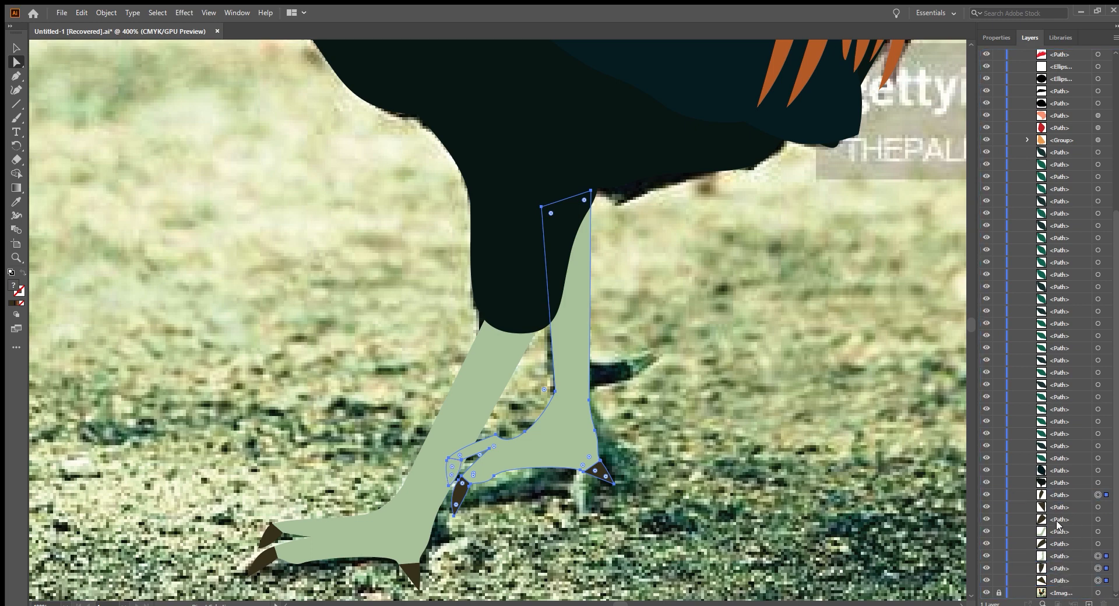
left_click_drag(1060, 495, 1068, 554)
left_click(463, 487)
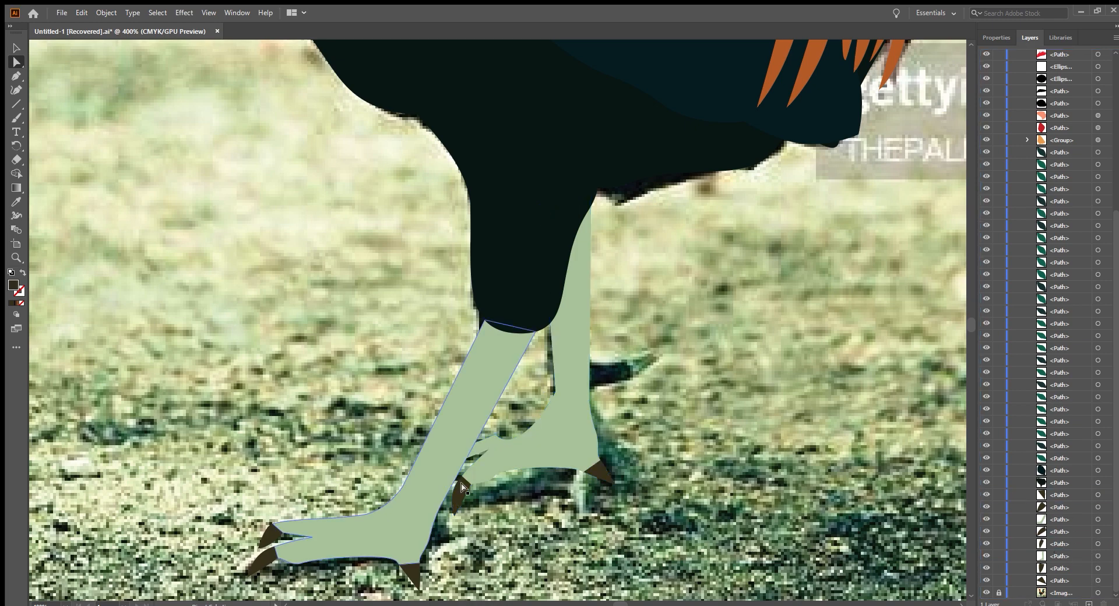
Review the whole rooster tracing and look through its stack of paths in the layer list
scroll(462, 487, "down", 5)
scroll(651, 481, "up", 1)
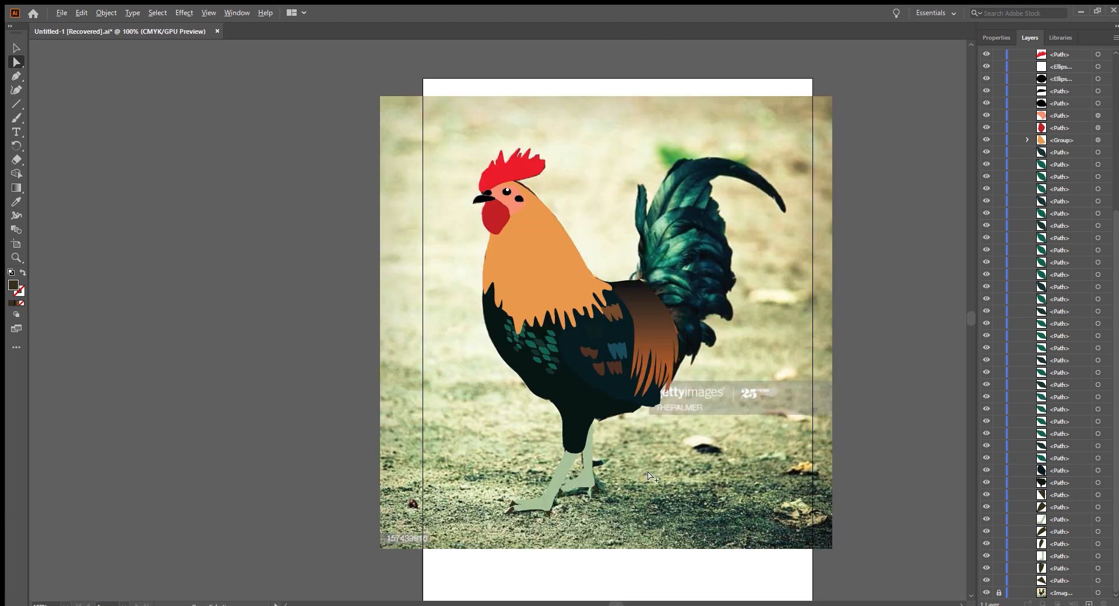
scroll(637, 486, "up", 1)
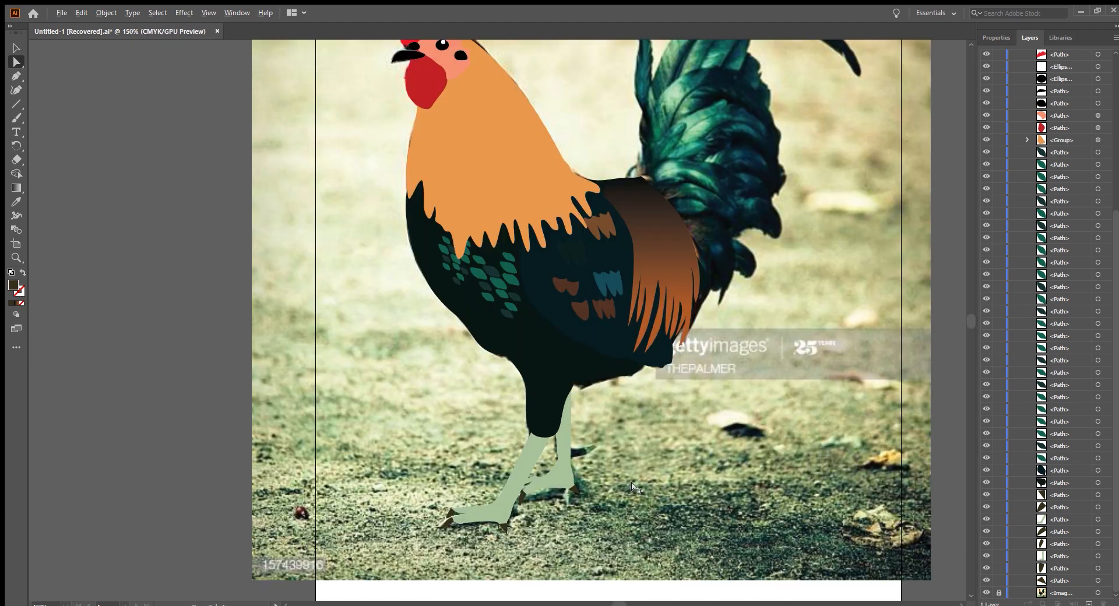
scroll(585, 471, "down", 1)
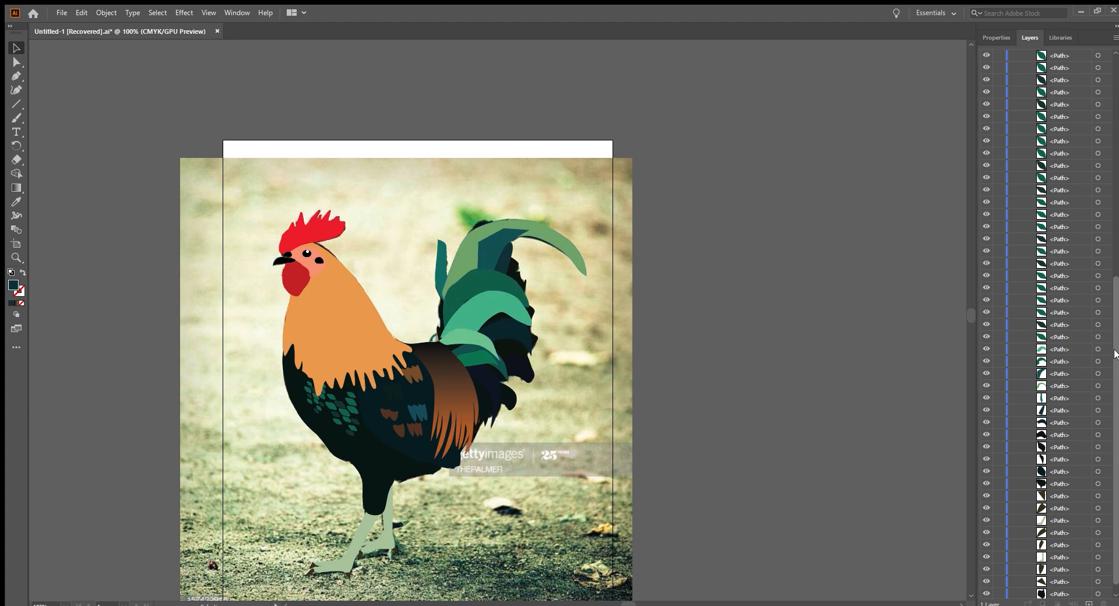
scroll(1086, 364, "up", 10)
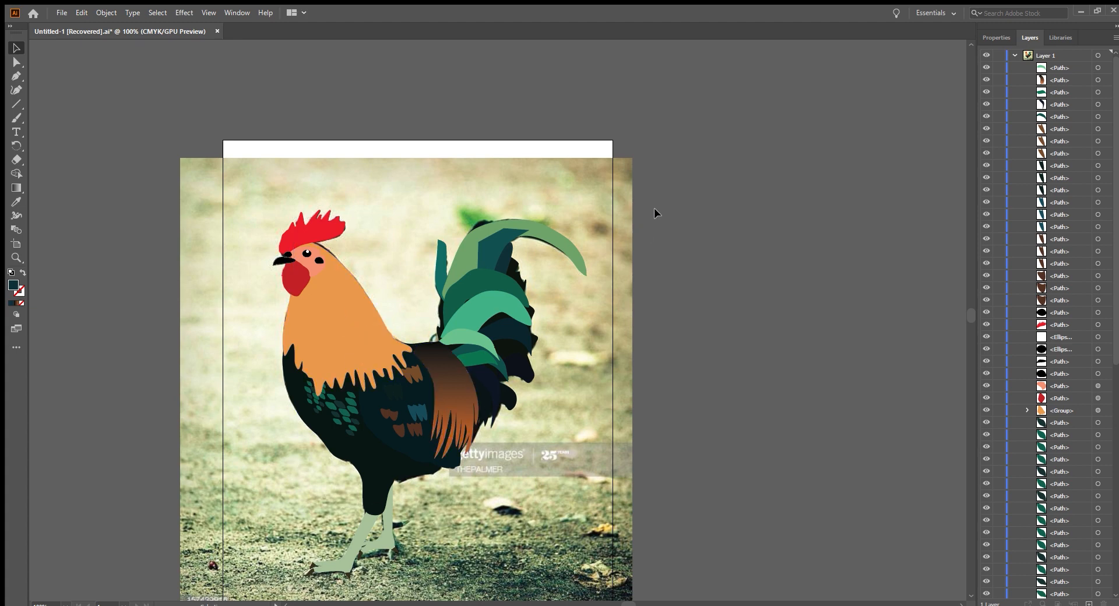
scroll(1049, 412, "down", 15)
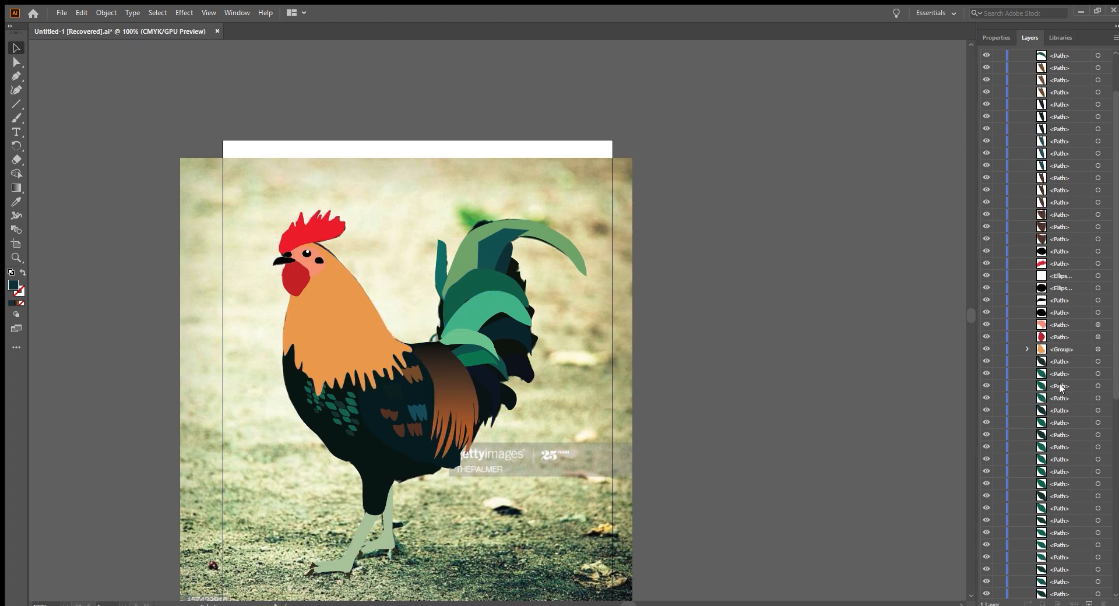
left_click(1047, 409)
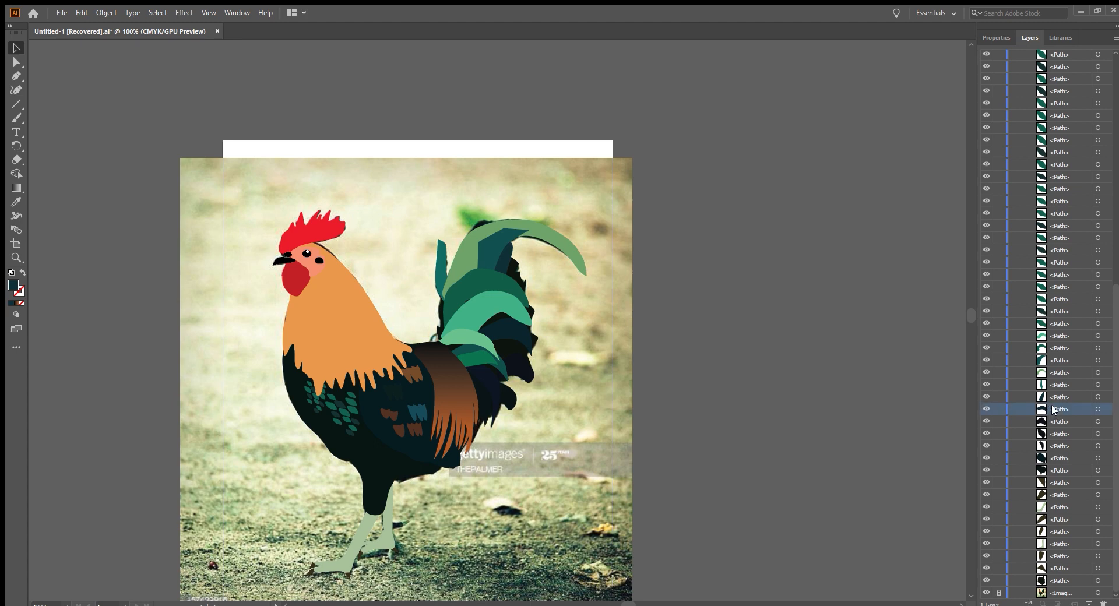
double_click(1062, 409)
left_click(1083, 433)
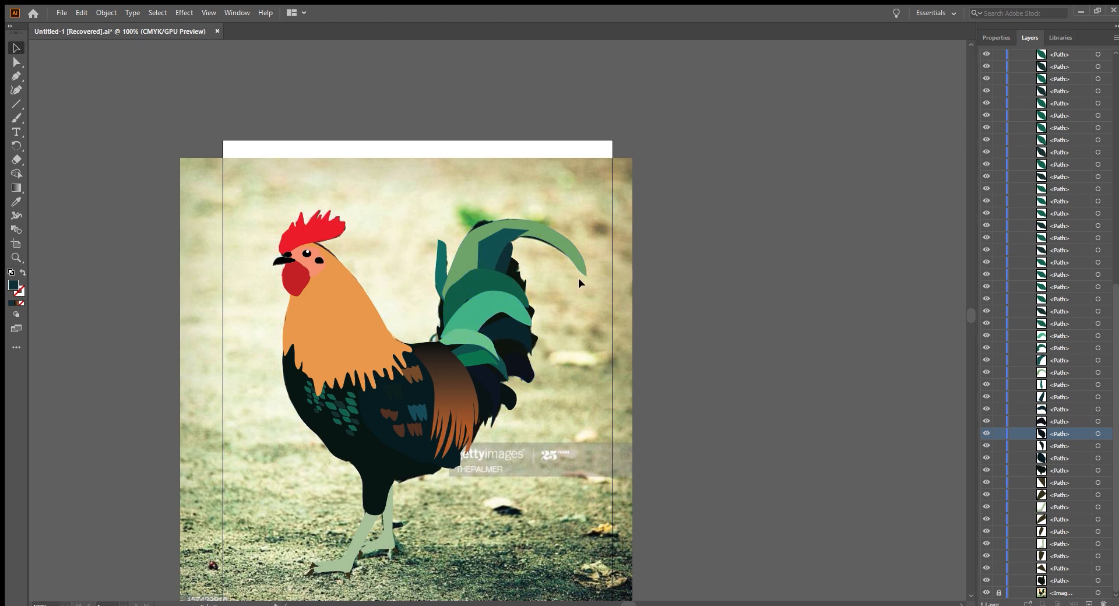
Hide the reference photo and move the entire rooster about 32 pt right and 43 pt down on the artboard
left_click(986, 592)
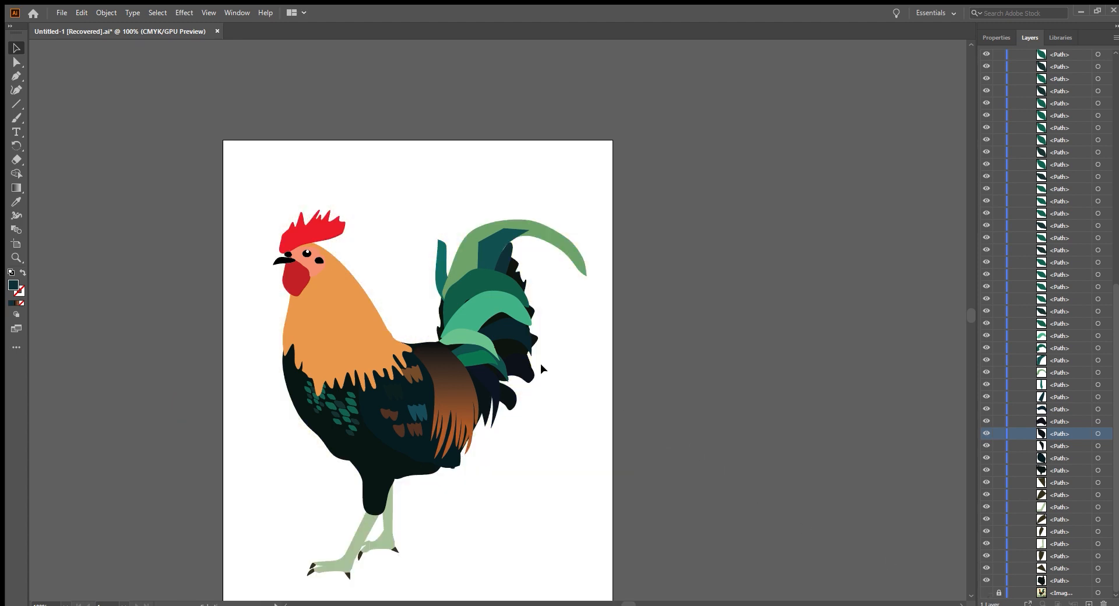
left_click_drag(194, 174, 589, 502)
left_click_drag(387, 324, 408, 350)
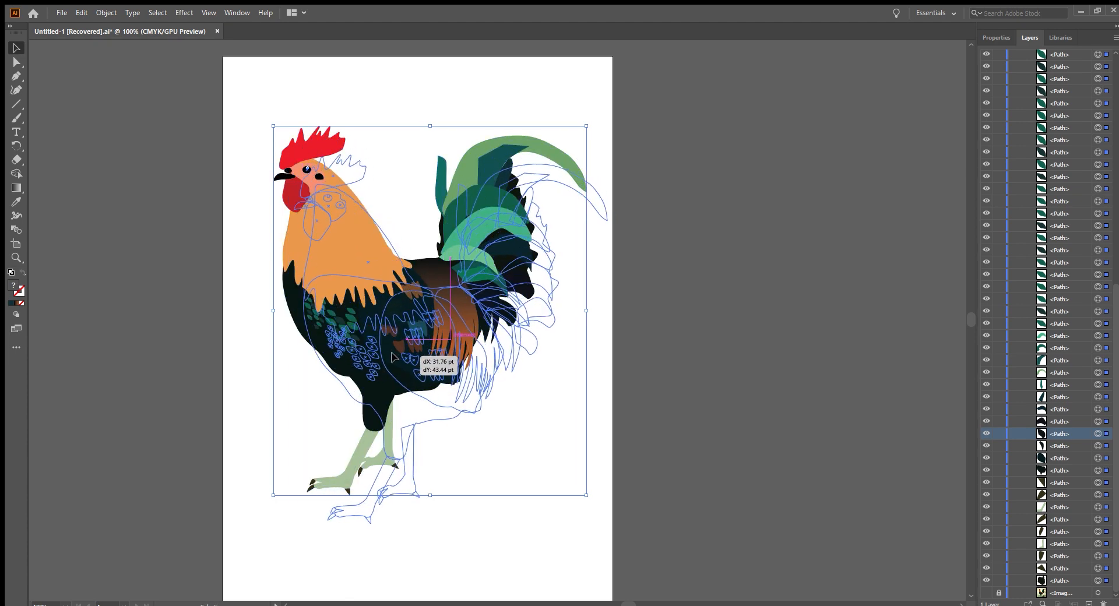
left_click(681, 429)
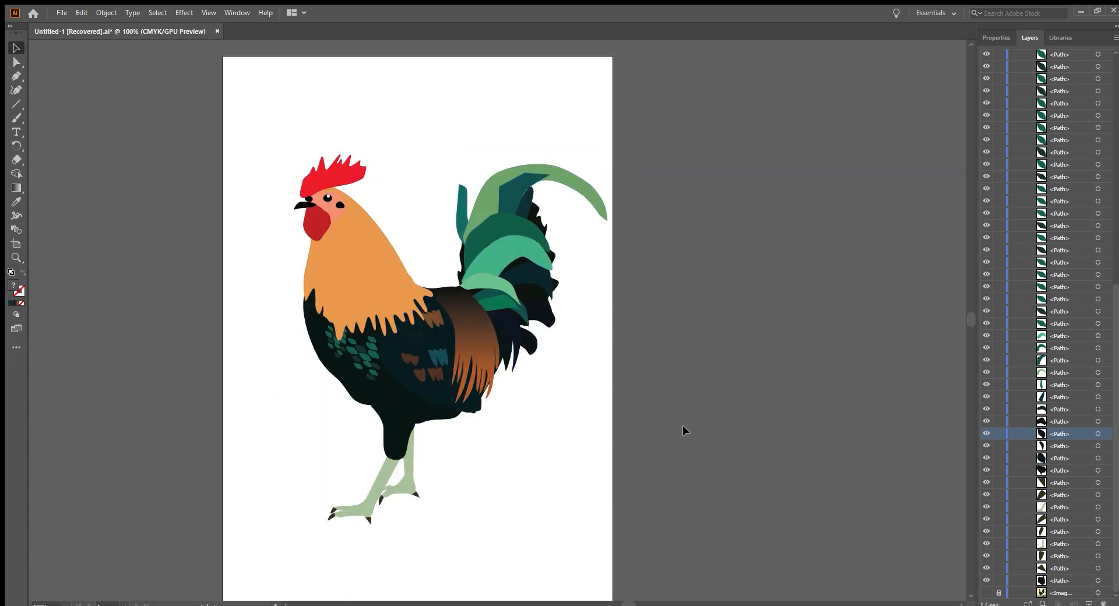
Show the reference photo again, unlock it, and delete it from the layer
left_click(986, 593)
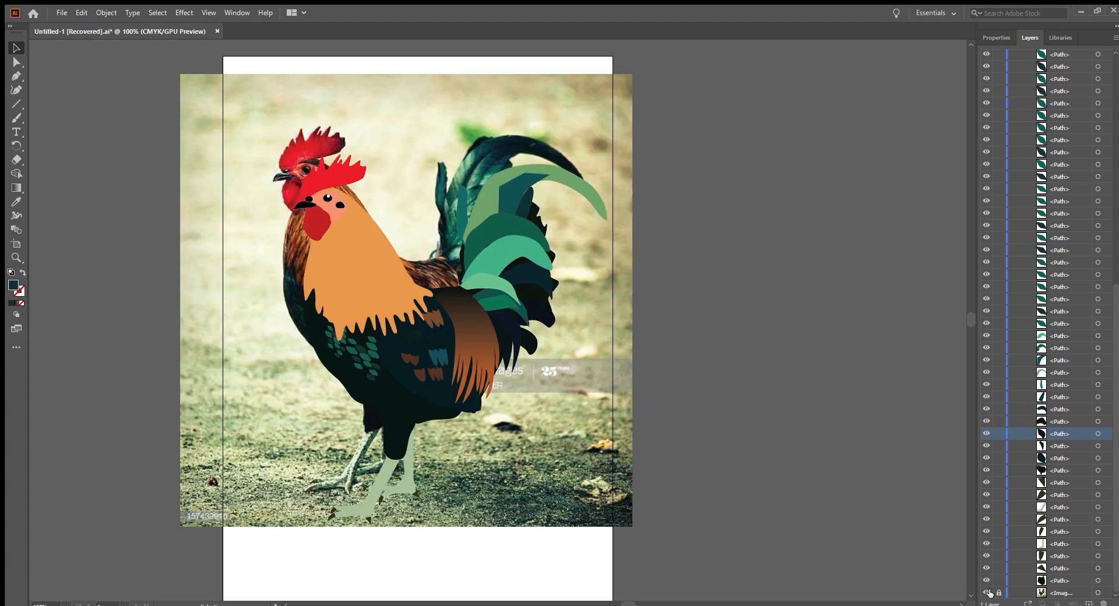
left_click(999, 593)
left_click(1046, 593)
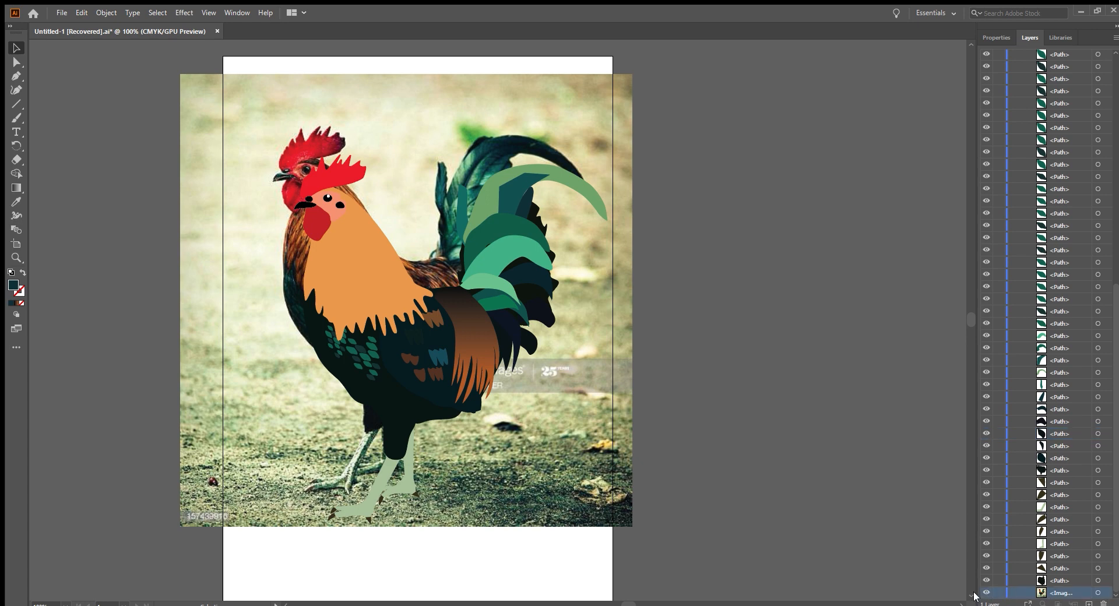
left_click_drag(1036, 591, 1103, 603)
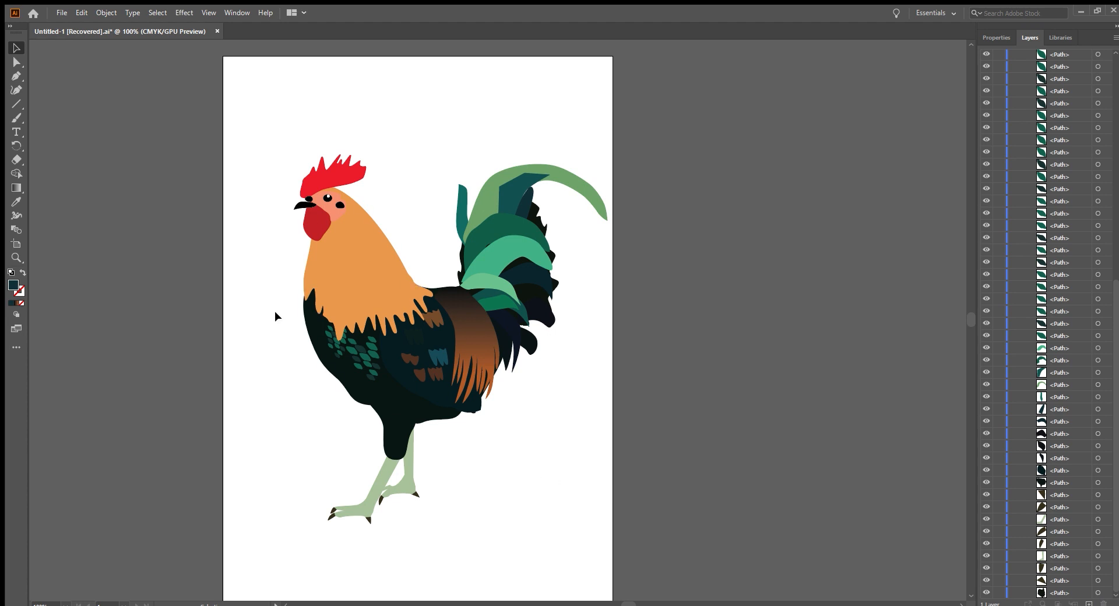
Check the finished rooster artwork by selecting all of it, and save the document as Chicken.ai
left_click_drag(232, 154, 634, 548)
left_click(719, 489)
key("ctrl+s")
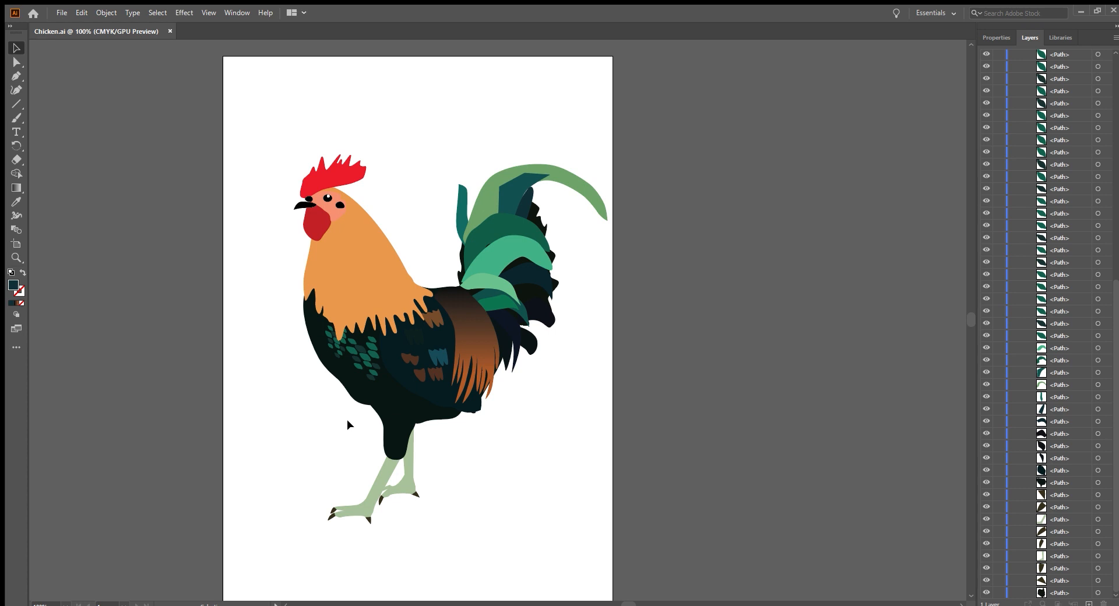
Collapse Layer 1 and add a new layer above it
scroll(1034, 298, "up", 10)
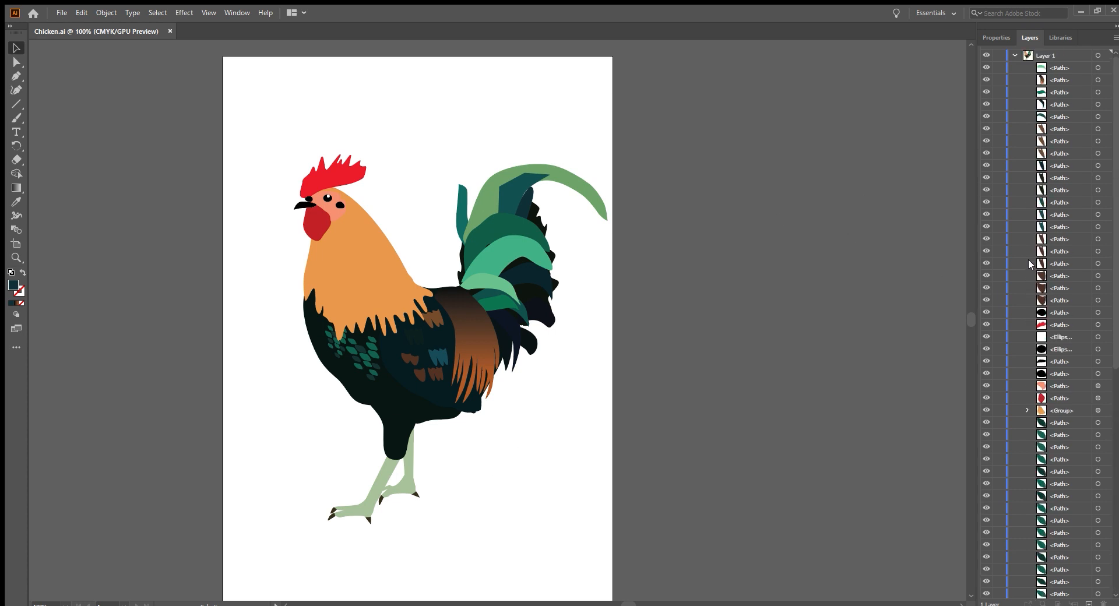
left_click(1013, 56)
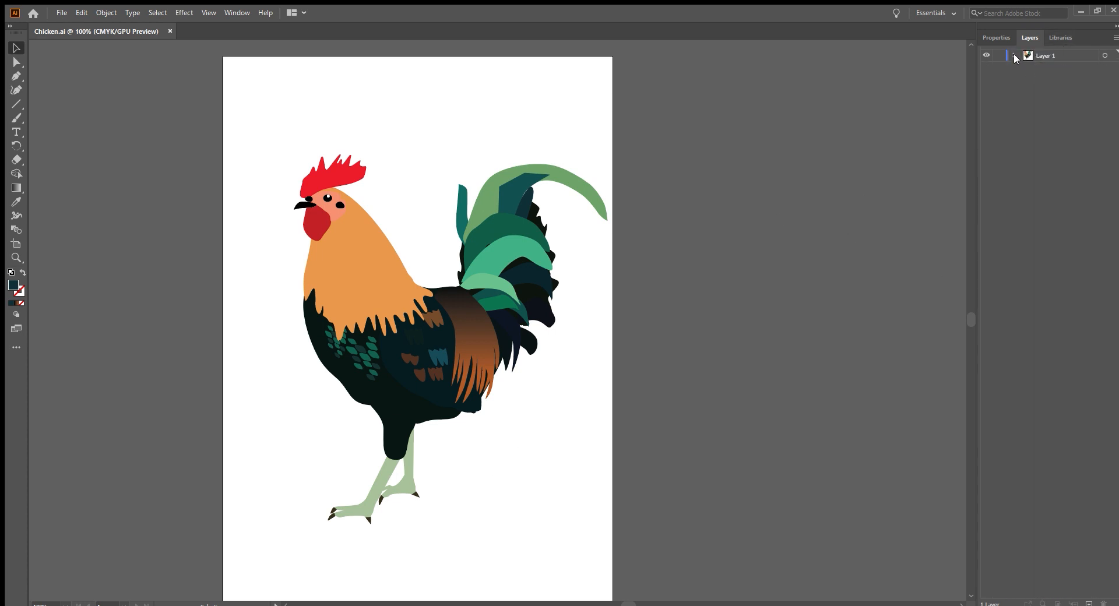
left_click(1086, 601)
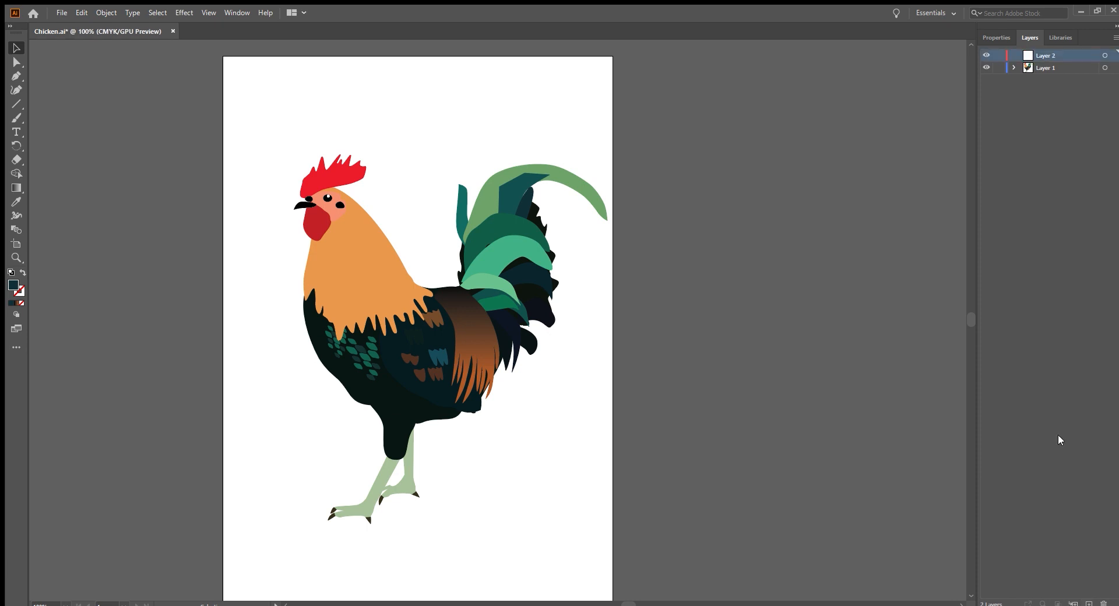
Rename Layer 1 to Chicken and Layer 2 to Background, and make Background the active layer
double_click(1042, 68)
type("Chicken")
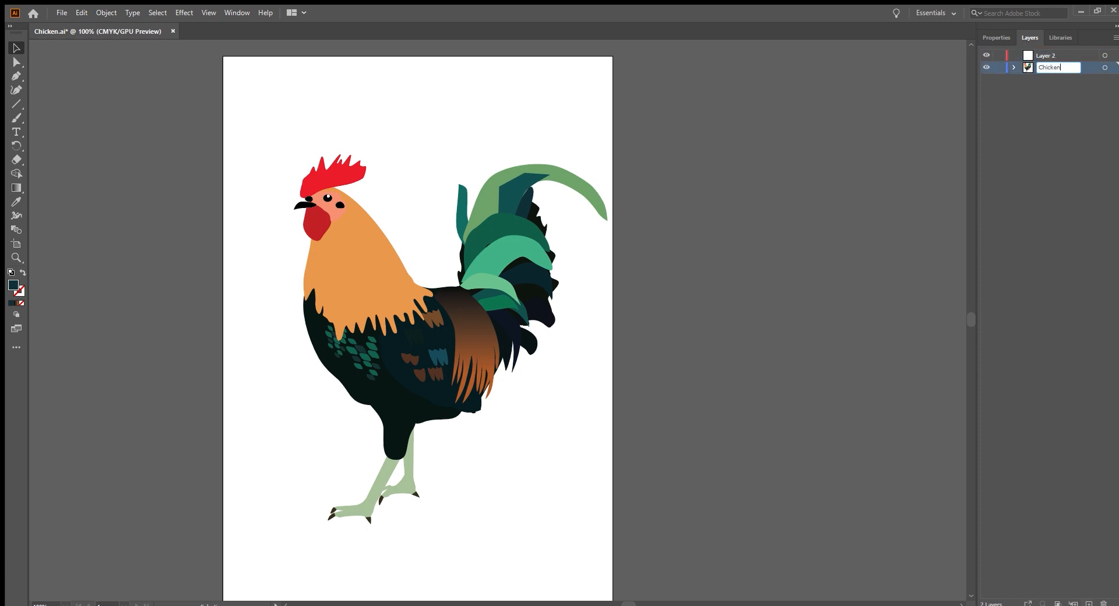
key("Return")
double_click(1043, 55)
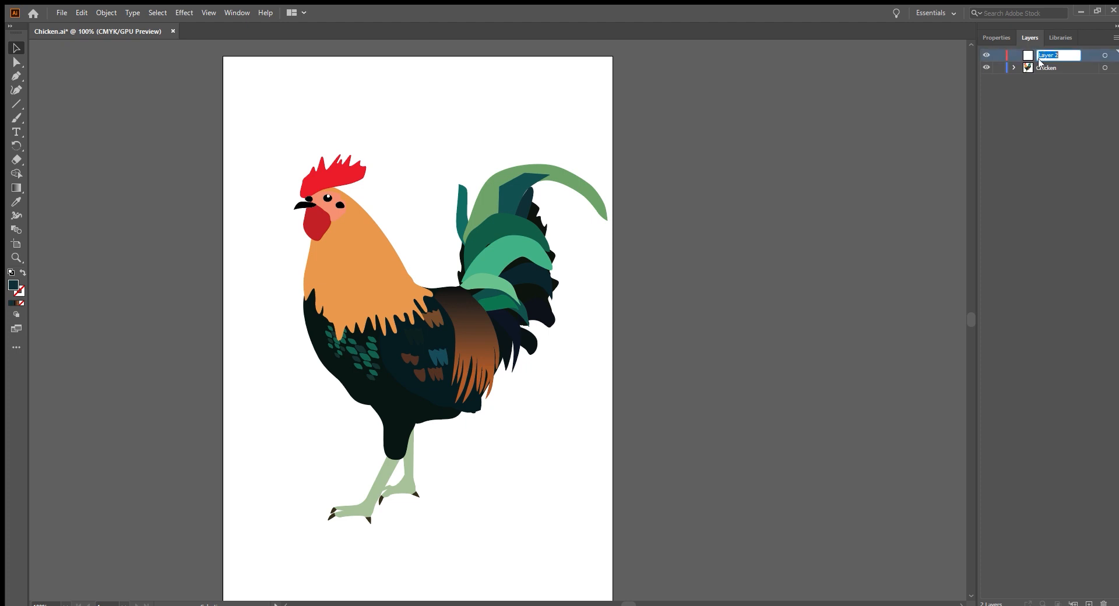
type("Background")
key("Return")
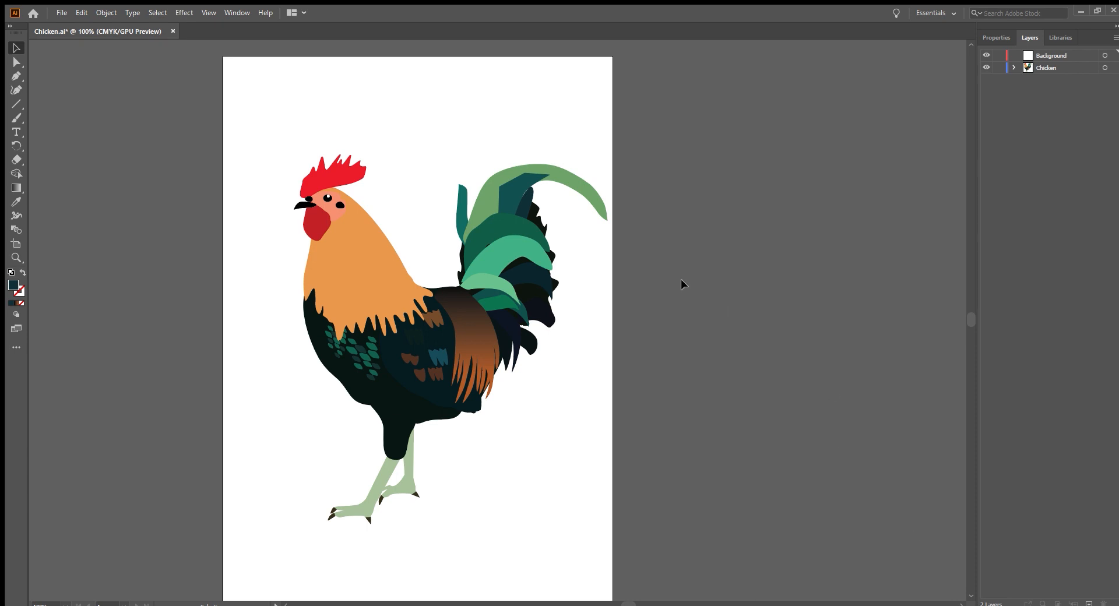
left_click(1037, 57)
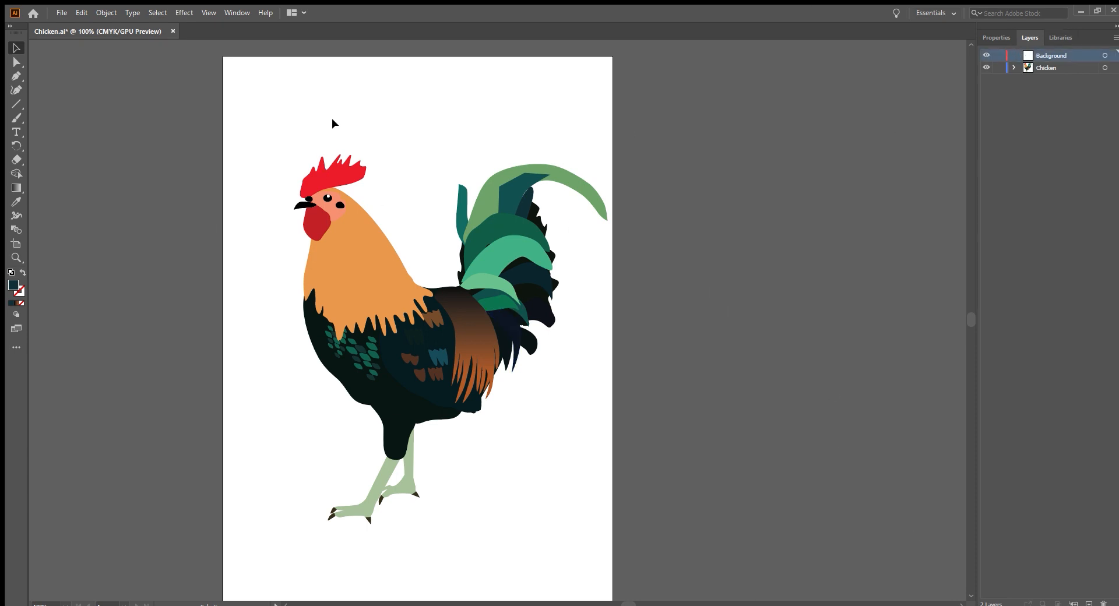
Paste the red chicken coop photo into the Background layer and scale it down to fit the artboard's width
key("ctrl+v")
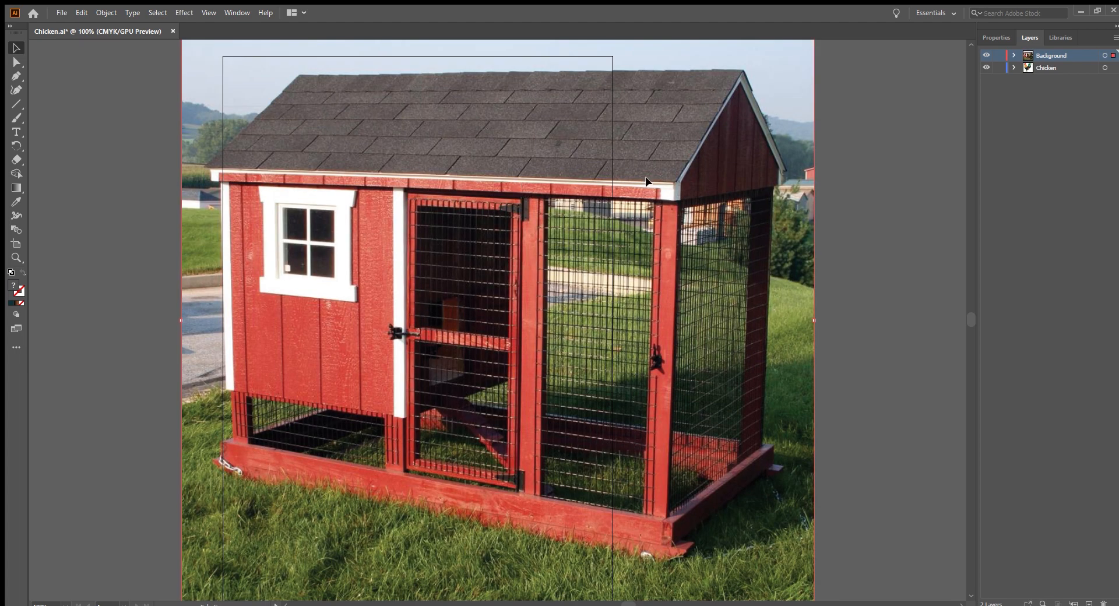
left_click_drag(645, 179, 548, 172)
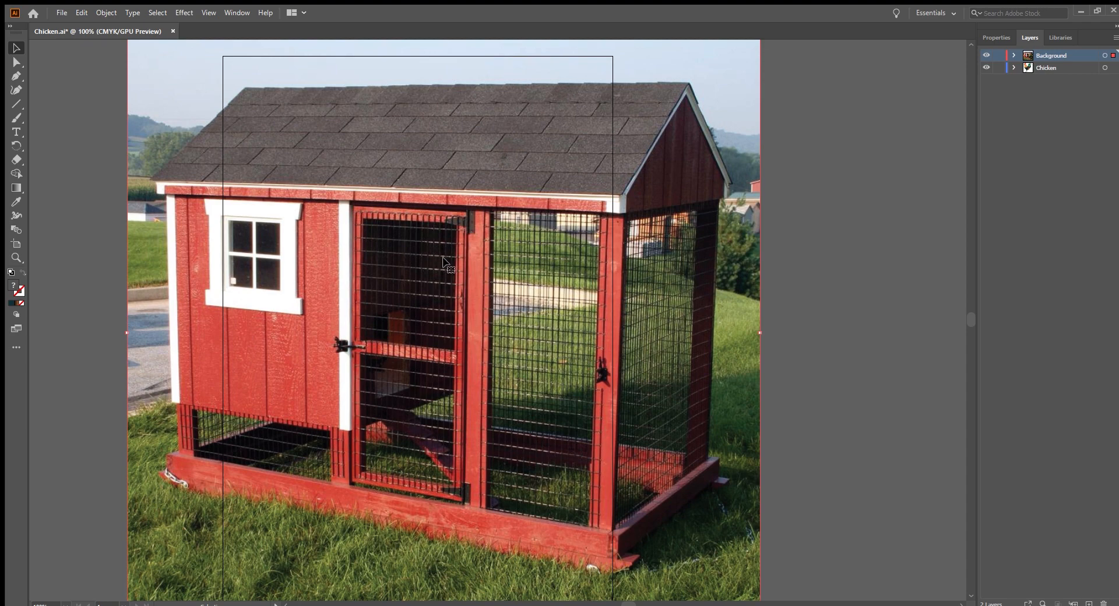
scroll(443, 258, "up", 1)
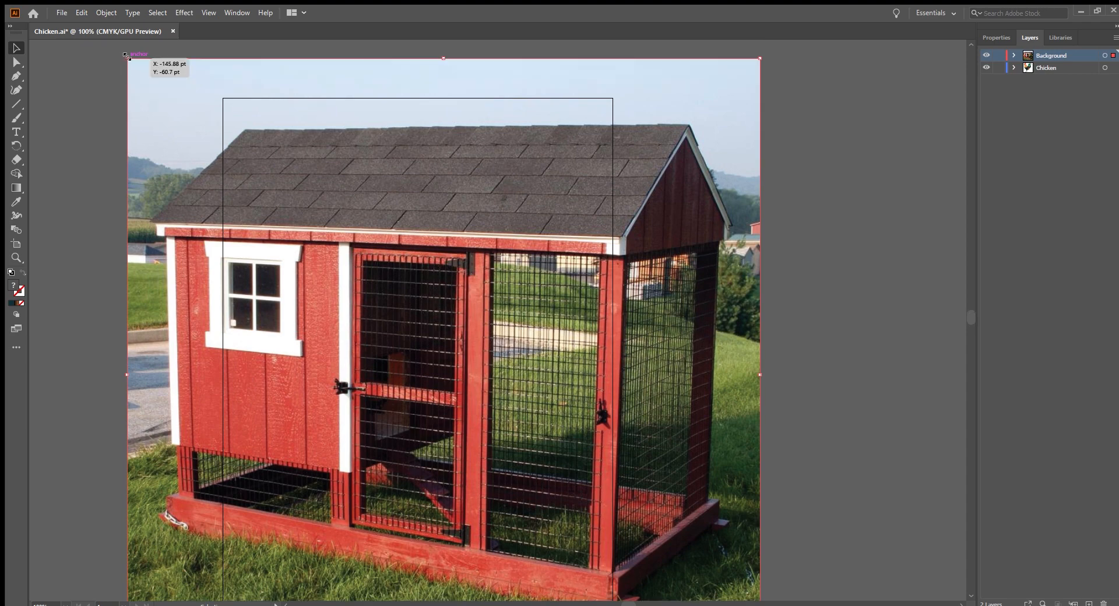
left_click_drag(127, 57, 223, 155)
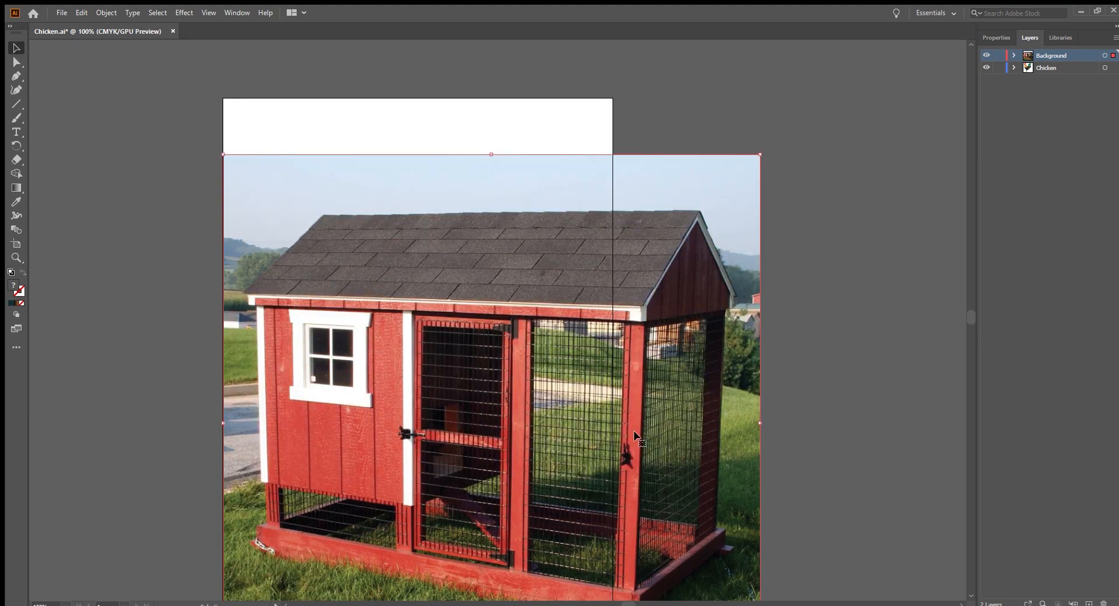
scroll(663, 427, "down", 1)
scroll(666, 431, "down", 2)
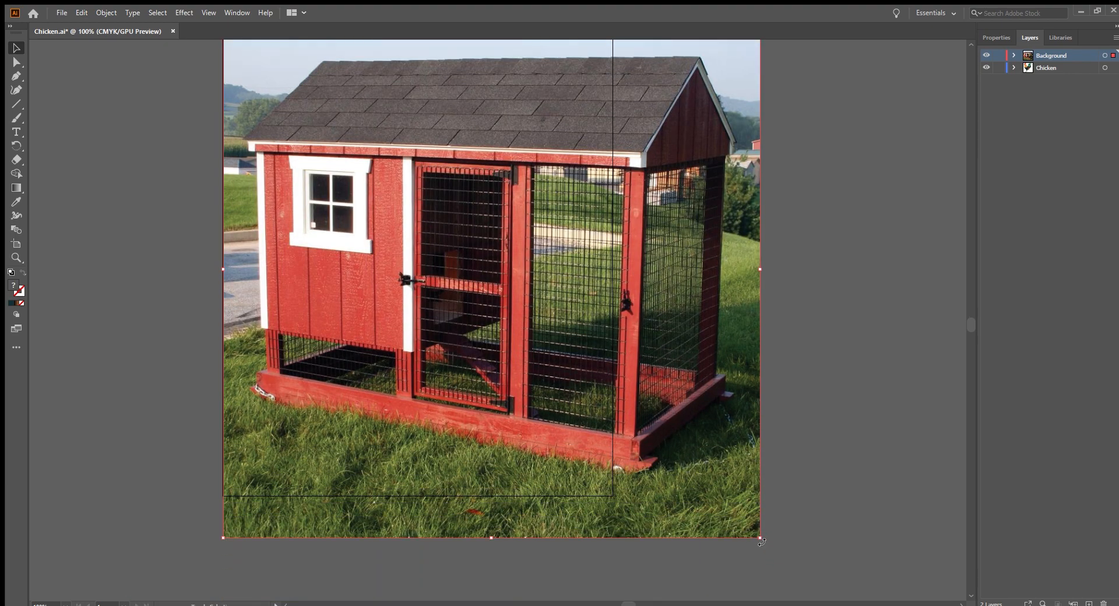
left_click_drag(761, 541, 612, 389)
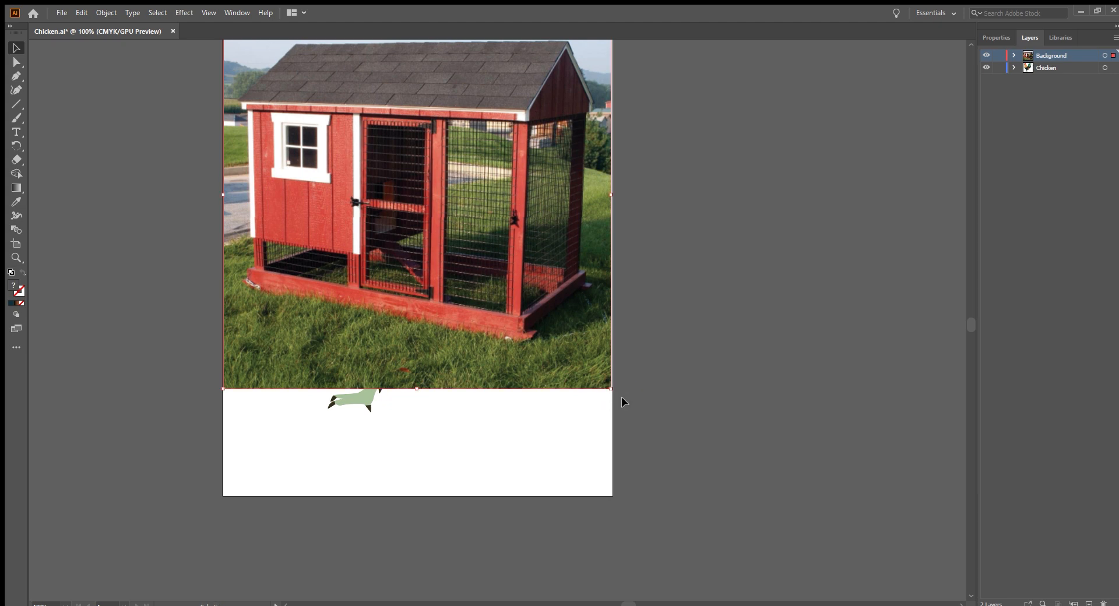
scroll(621, 401, "up", 2)
left_click(614, 386)
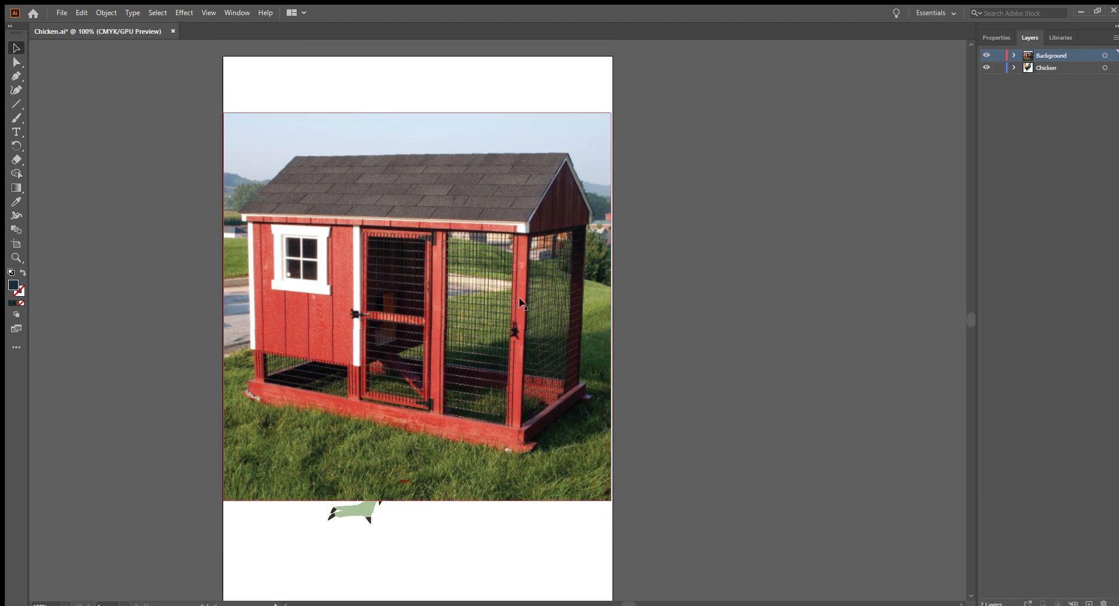
Lock the coop photo inside the Background layer, and lock and hide the Chicken layer
left_click(1012, 56)
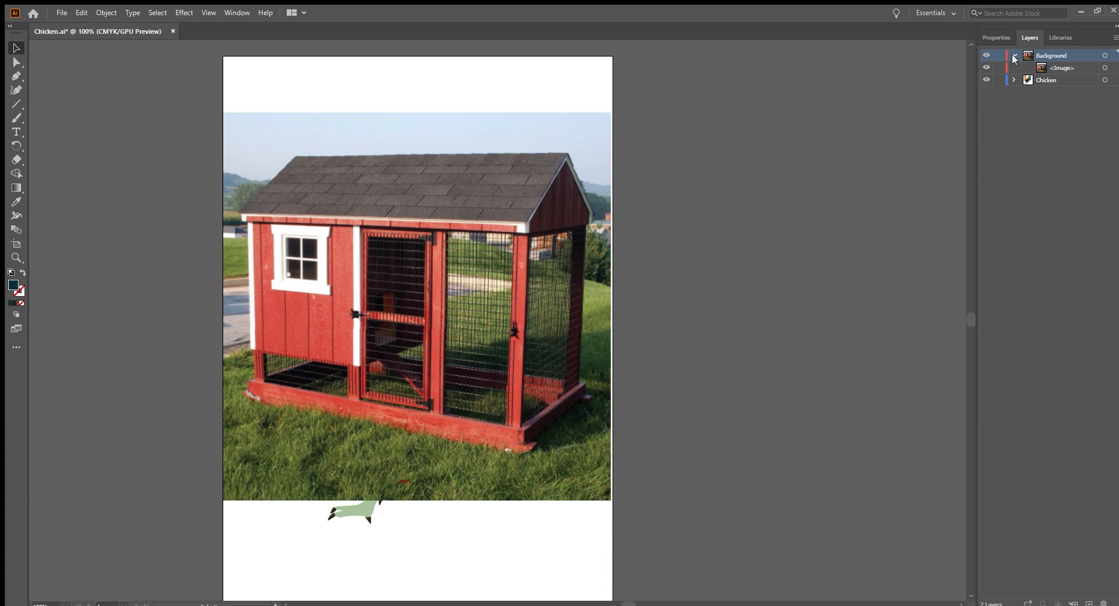
left_click(1046, 68)
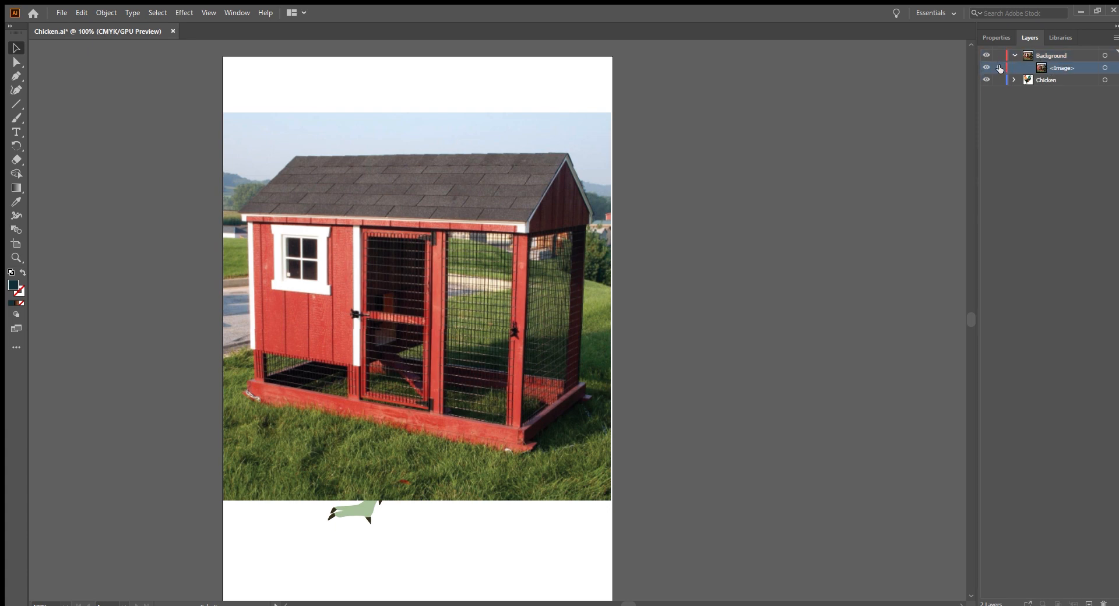
left_click(483, 307)
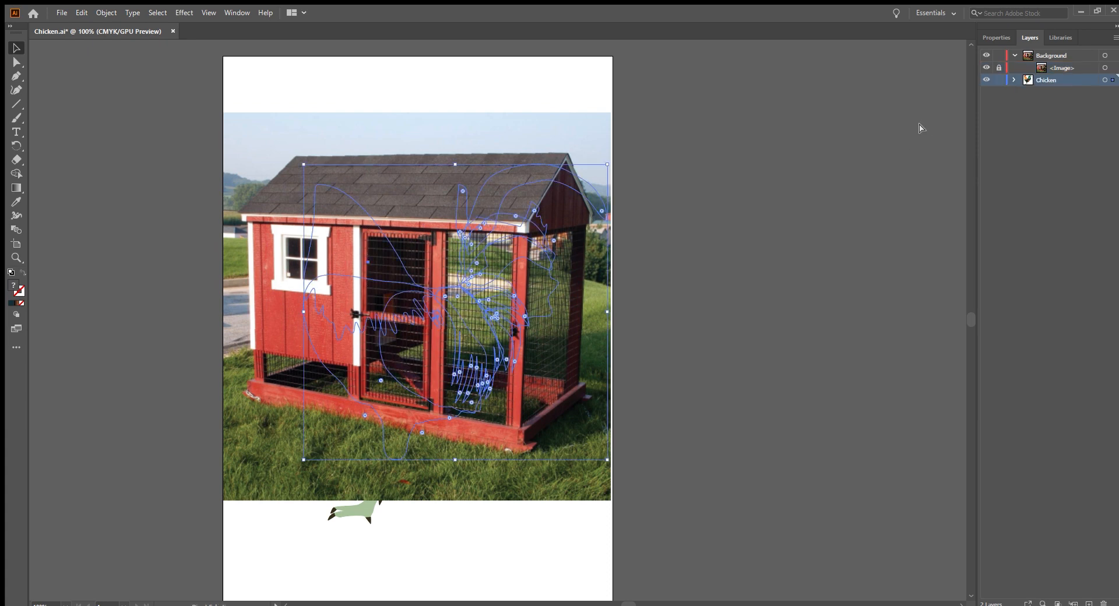
key("ctrl+z")
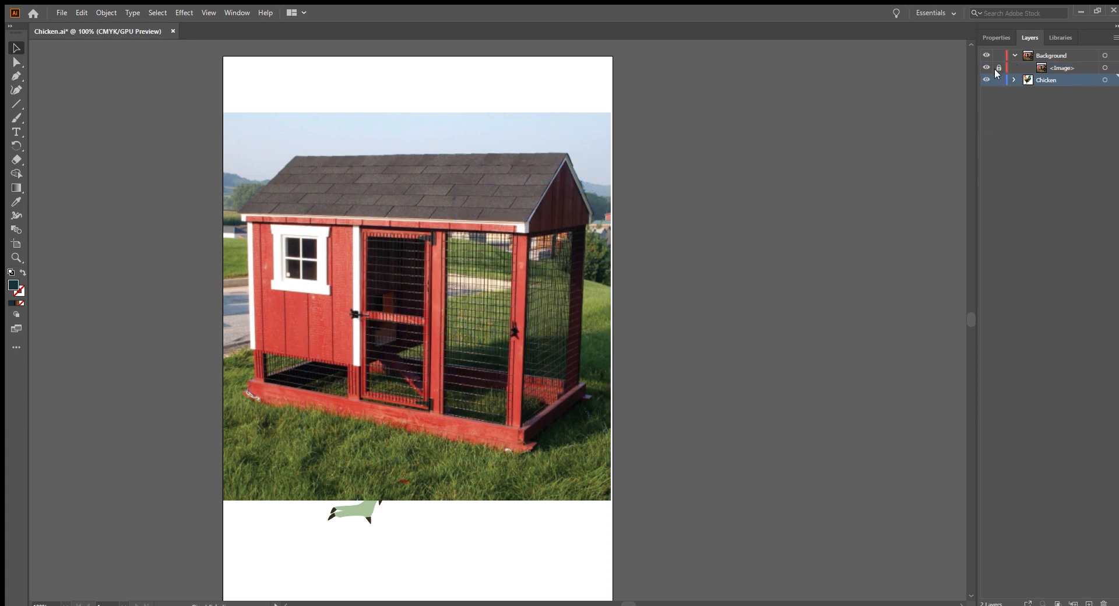
left_click(986, 80)
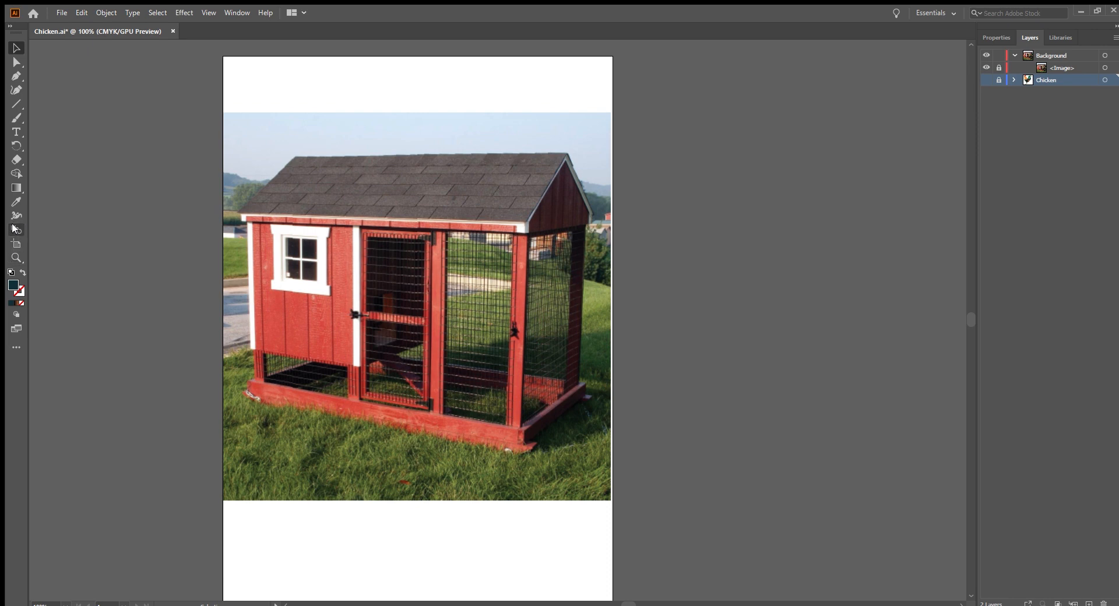
Draw a tall, narrow rectangle in the Background layer over the wall plank just left of the coop's window
left_click(14, 106)
key("m")
left_click(1038, 54)
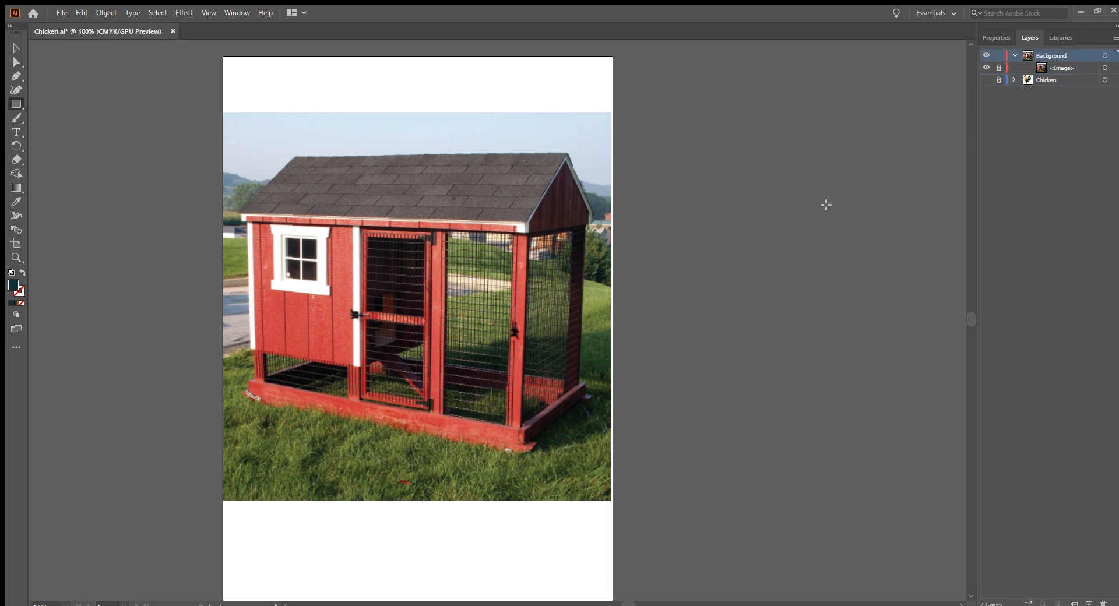
double_click(1053, 55)
left_click(1052, 69)
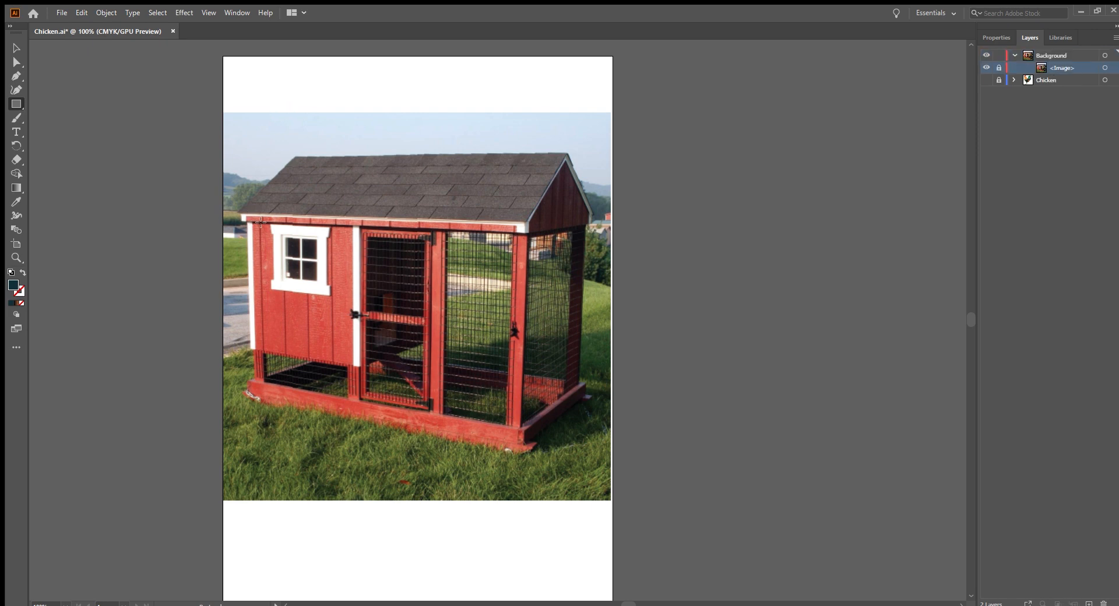
left_click_drag(260, 221, 286, 352)
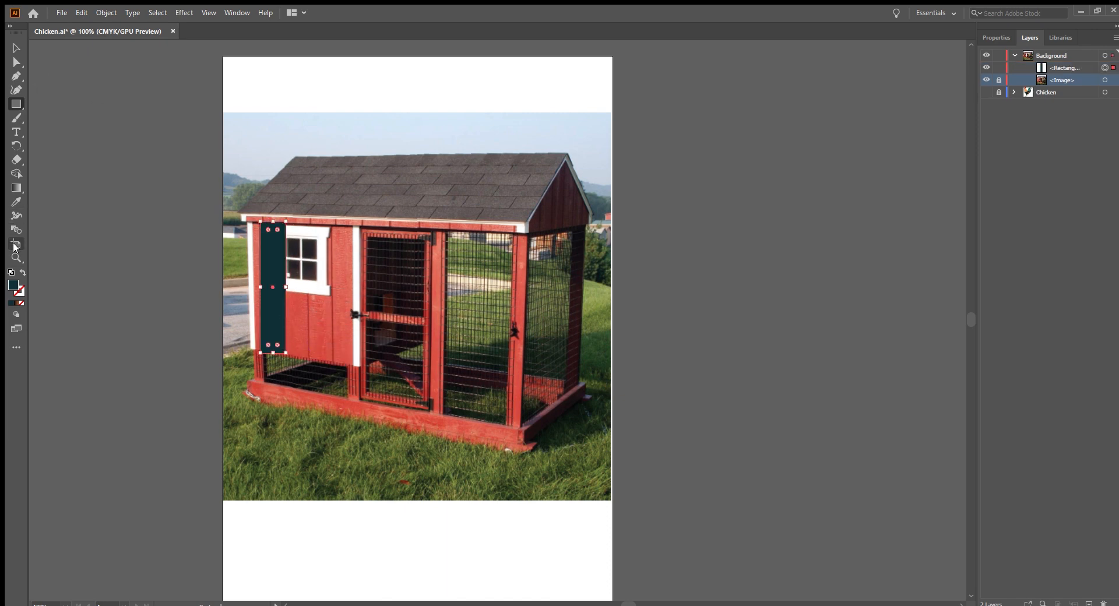
Give the plank rectangle a light red fill sampled from the coop wall and a dark outline sampled from the photo
key("i")
left_click(299, 338)
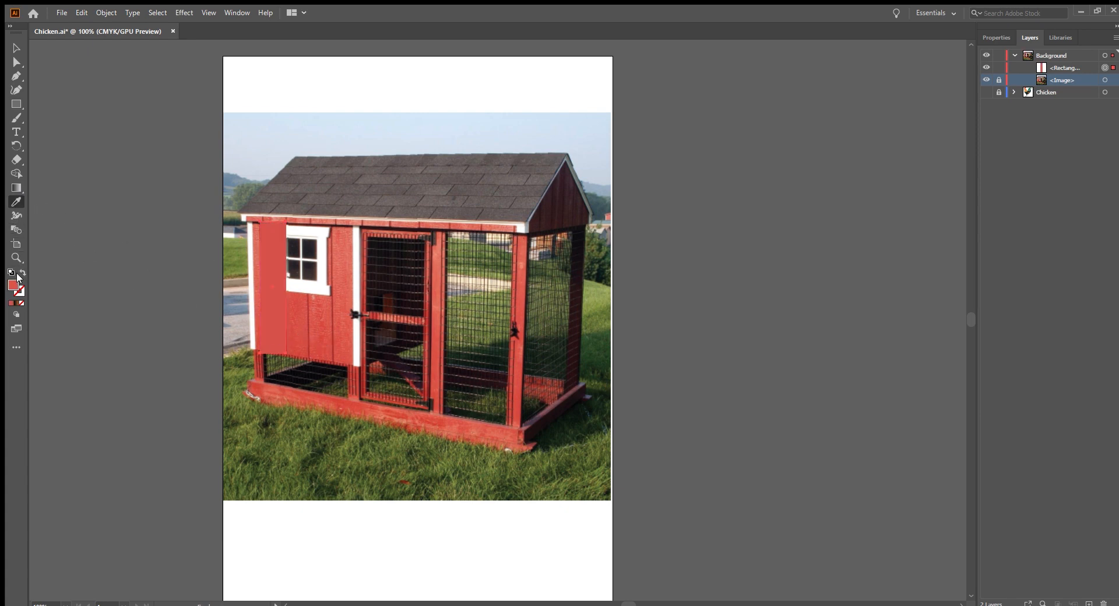
left_click(305, 309)
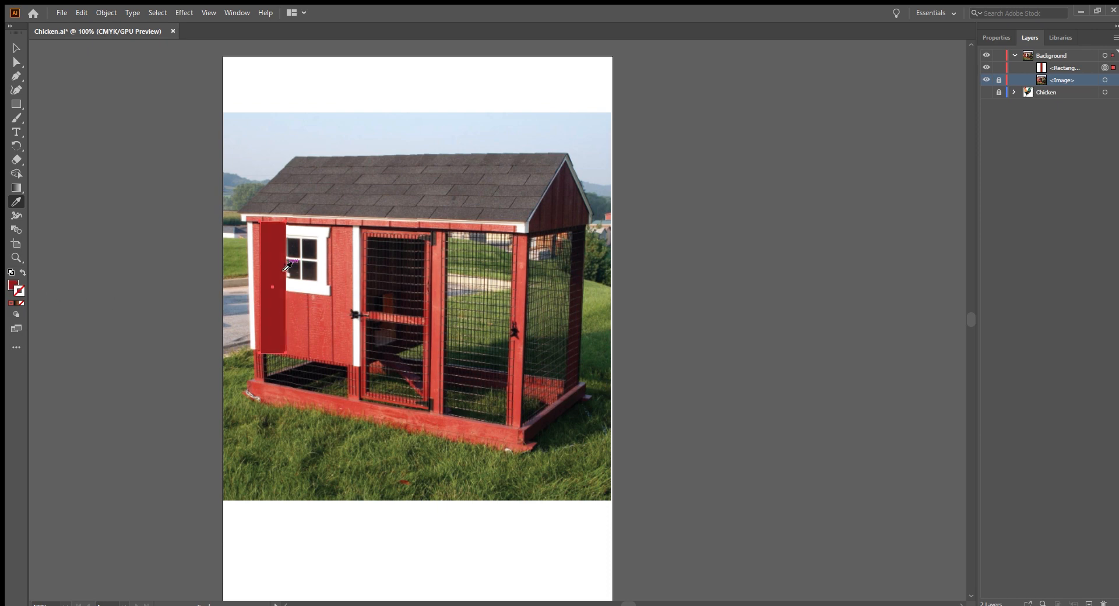
left_click(300, 313)
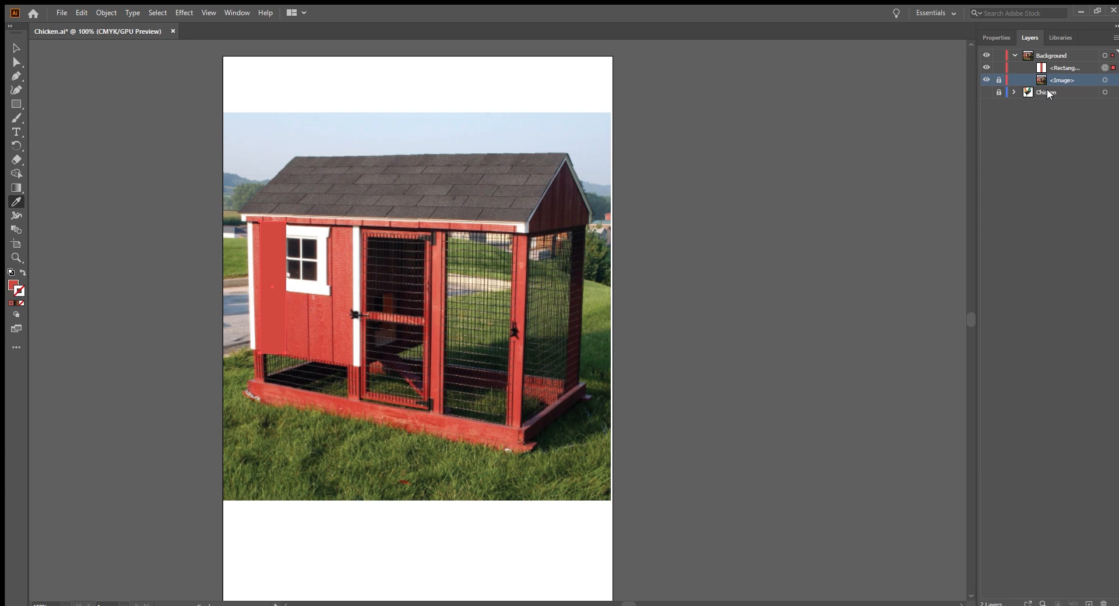
left_click(308, 321)
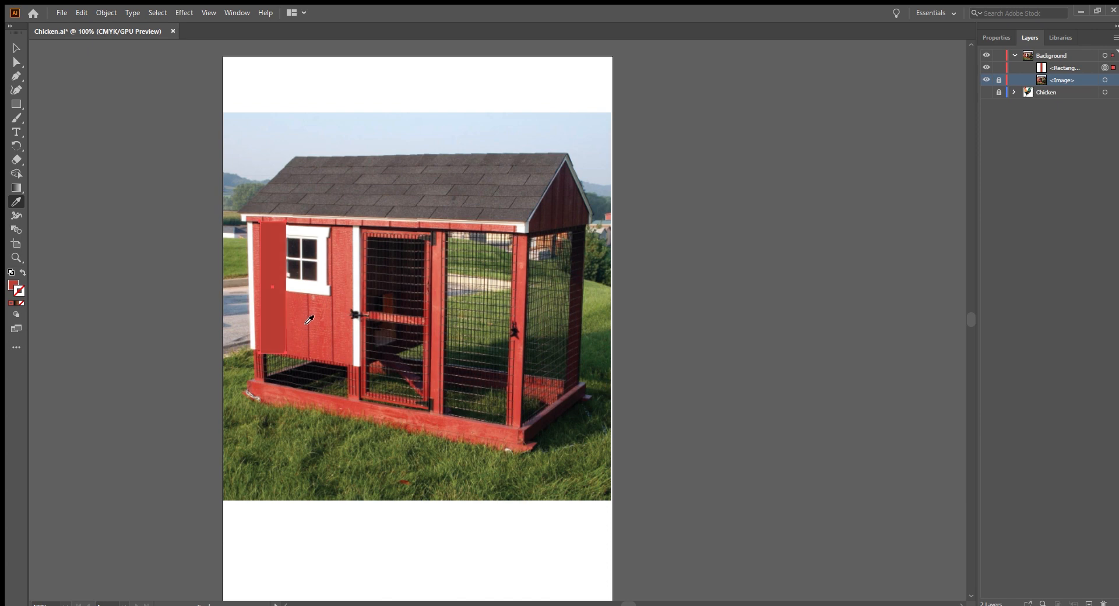
left_click(21, 271)
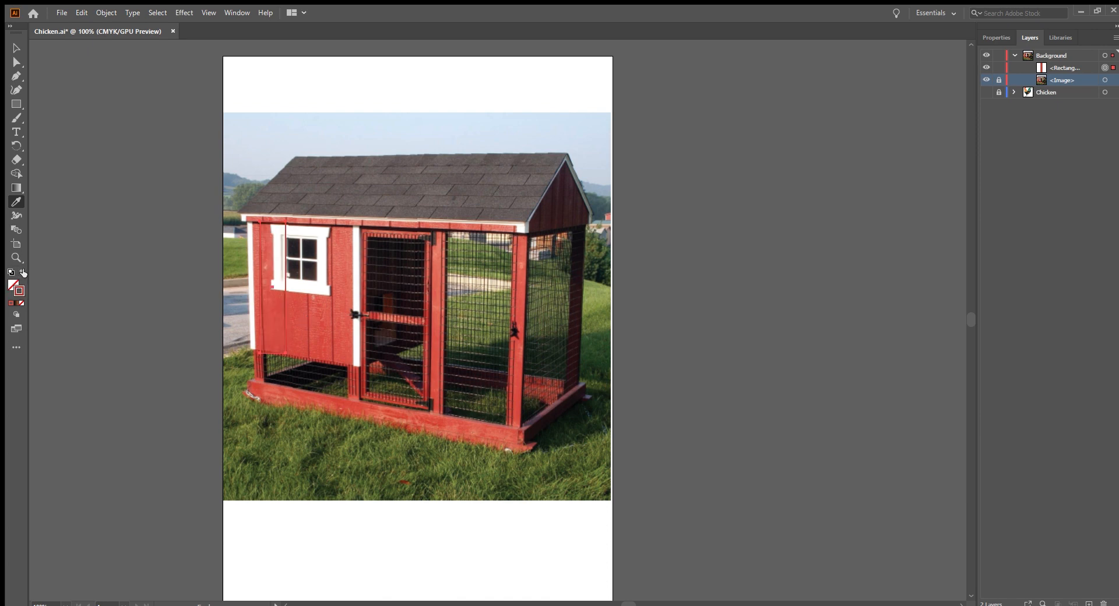
left_click(270, 324)
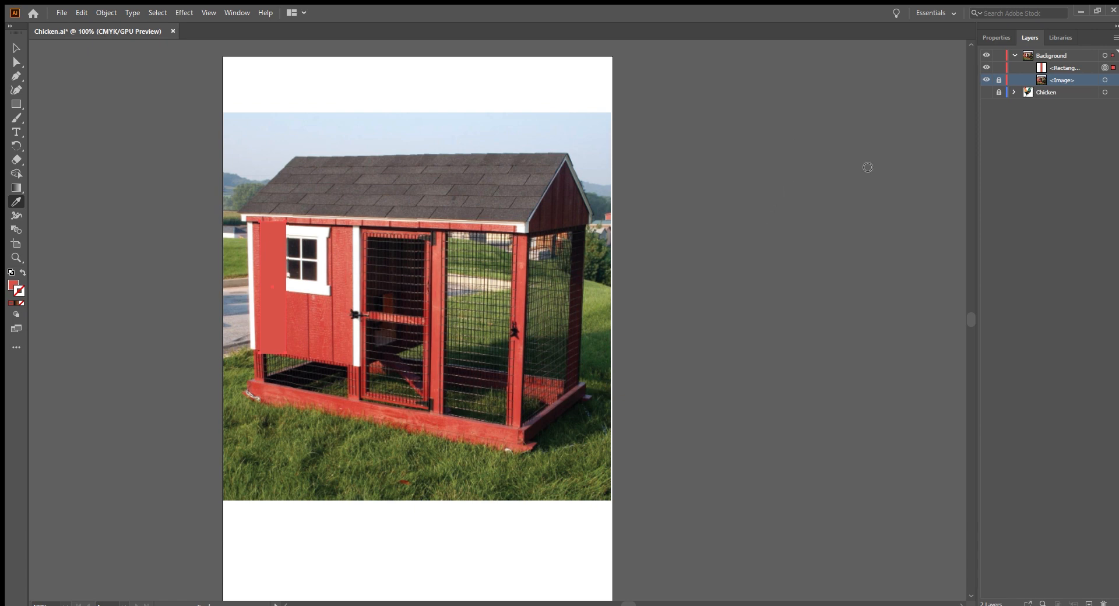
left_click(469, 337)
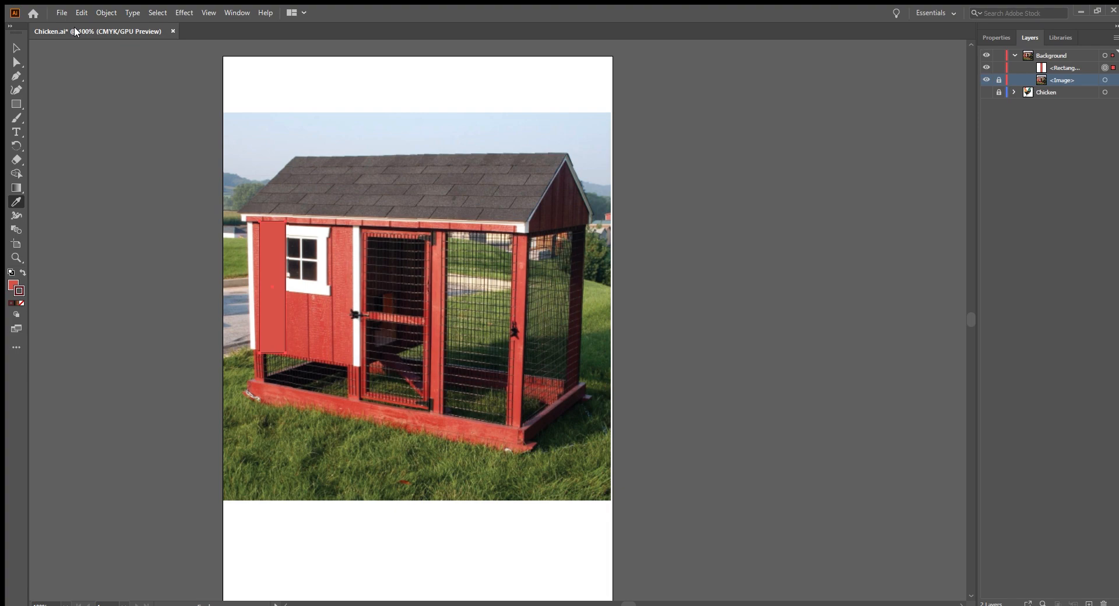
left_click(17, 48)
left_click(82, 156)
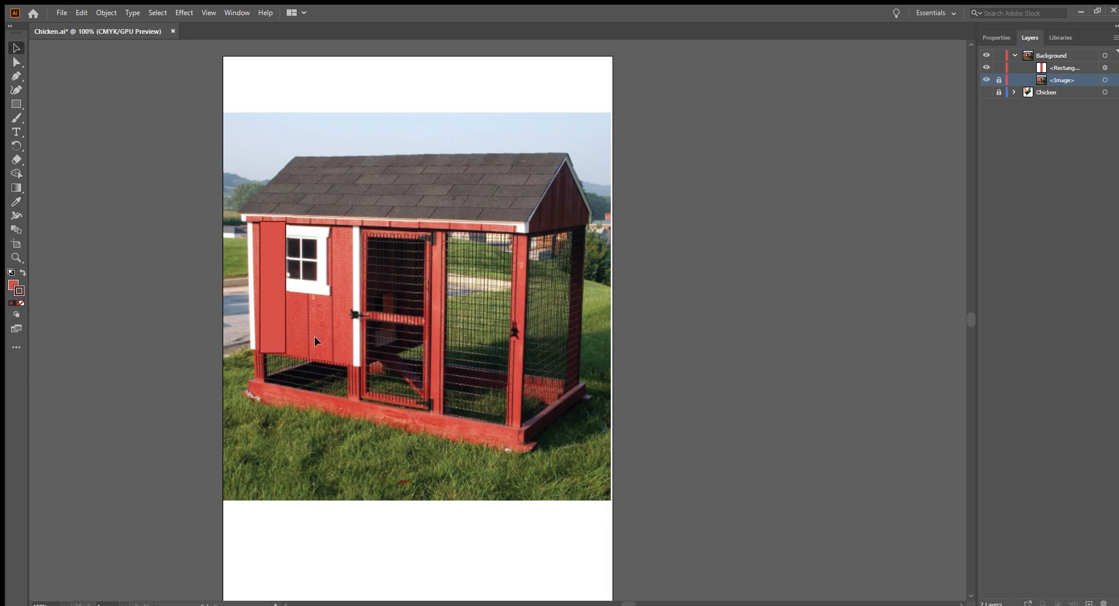
Reshape the plank rectangle by adjusting its upper corners and moving its lower-left corner inward to match the photographed plank's slanted bottom
scroll(313, 337, "up", 3)
scroll(206, 268, "up", 3)
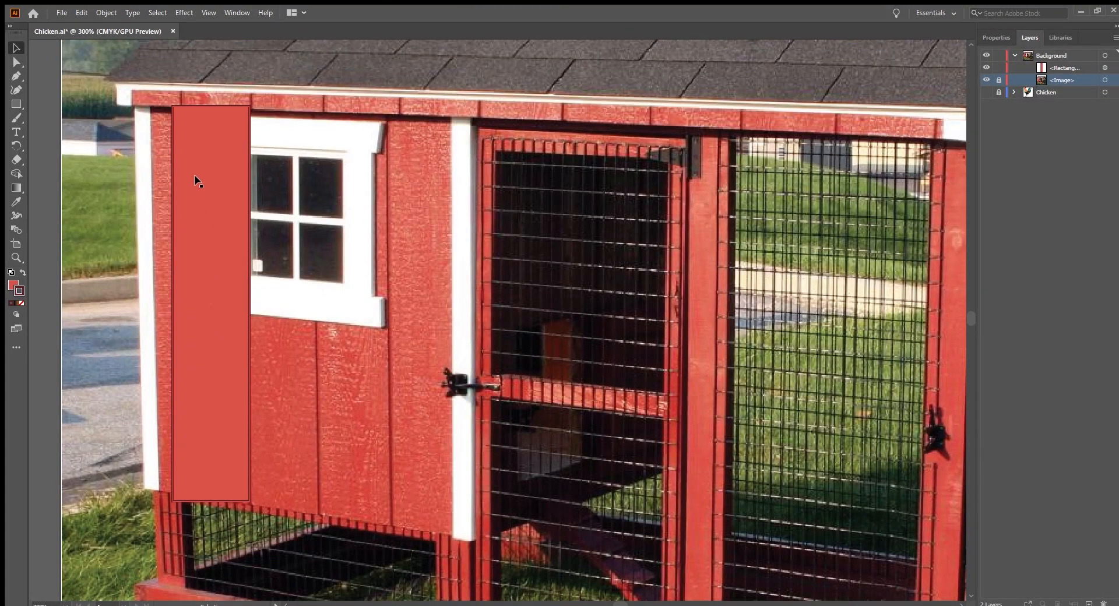
scroll(195, 175, "up", 2)
left_click(196, 178)
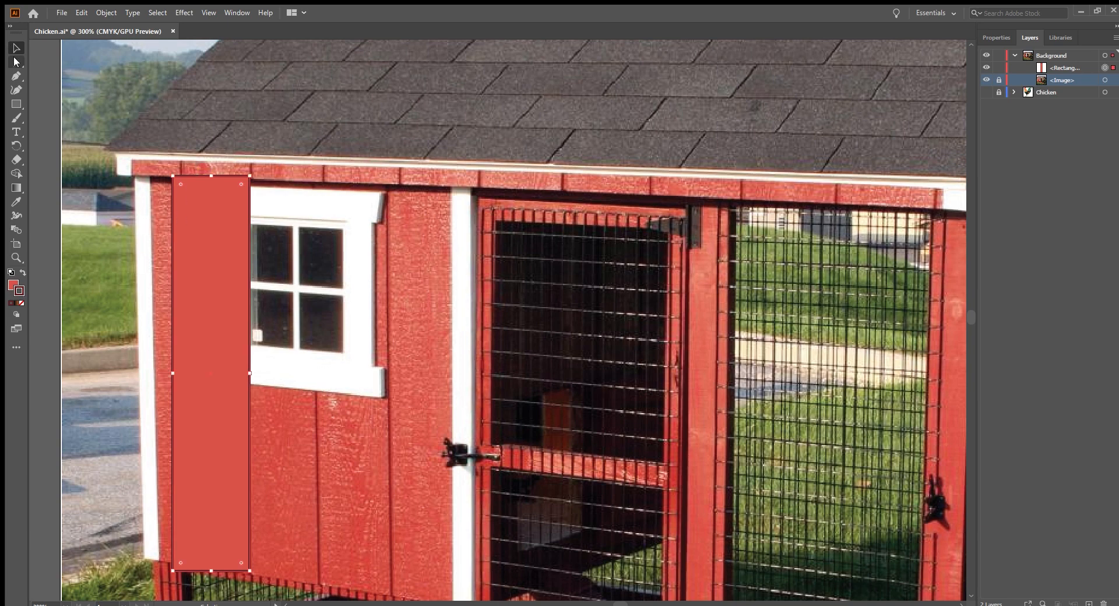
left_click(16, 62)
mouse_move(169, 177)
left_mouse_down()
mouse_move(172, 186)
mouse_move(169, 172)
left_mouse_up()
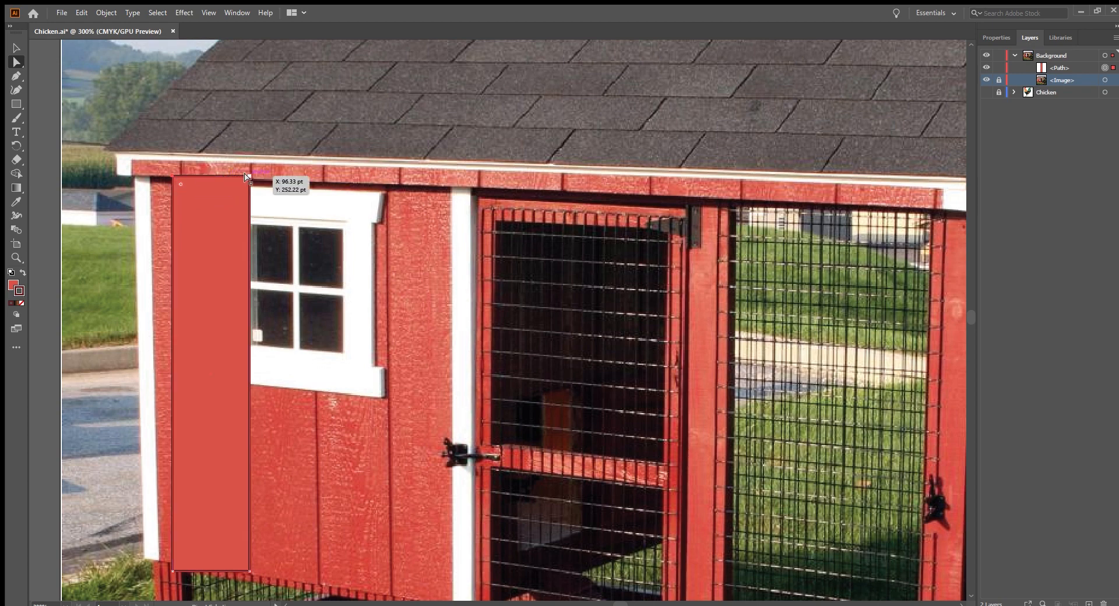
mouse_move(246, 173)
left_mouse_down()
mouse_move(246, 185)
mouse_move(244, 175)
left_mouse_up()
scroll(249, 277, "down", 3)
scroll(249, 278, "down", 4)
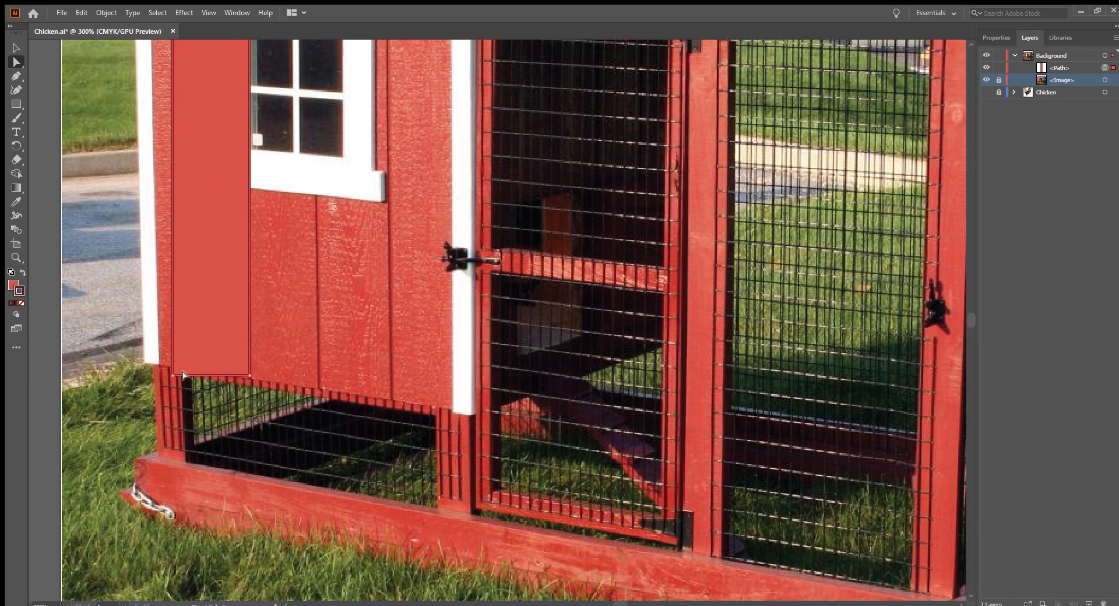
left_click_drag(169, 376, 180, 366)
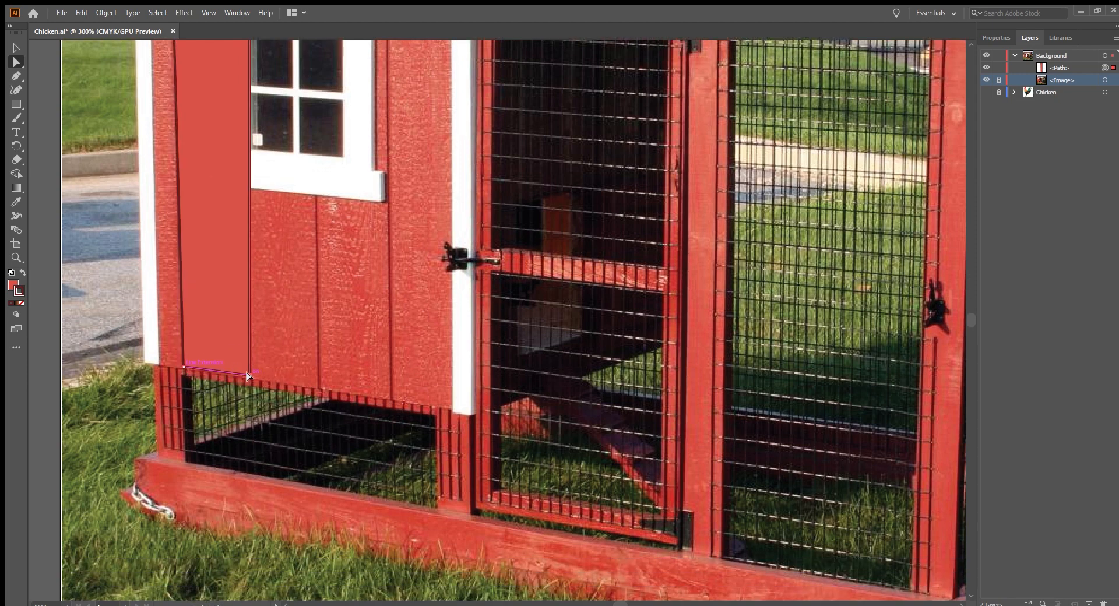
Fine-tune the plank's upper-left corner and shift its upper-right corner slightly left to follow the wall's perspective
scroll(201, 286, "up", 3)
scroll(200, 285, "up", 2)
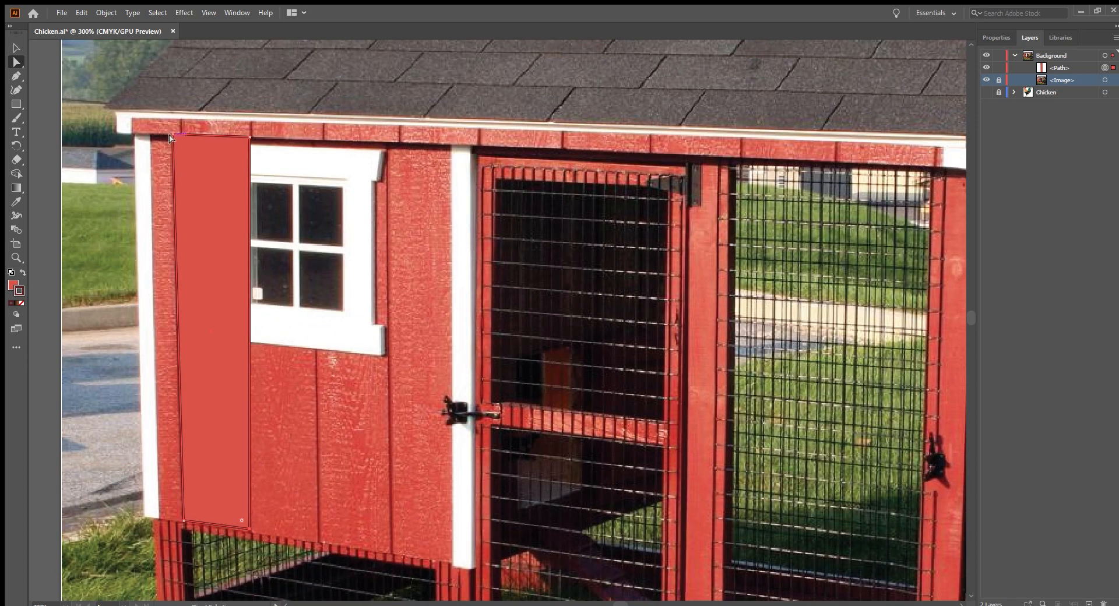
left_click(23, 272)
left_click(23, 272)
left_click_drag(173, 134, 169, 132)
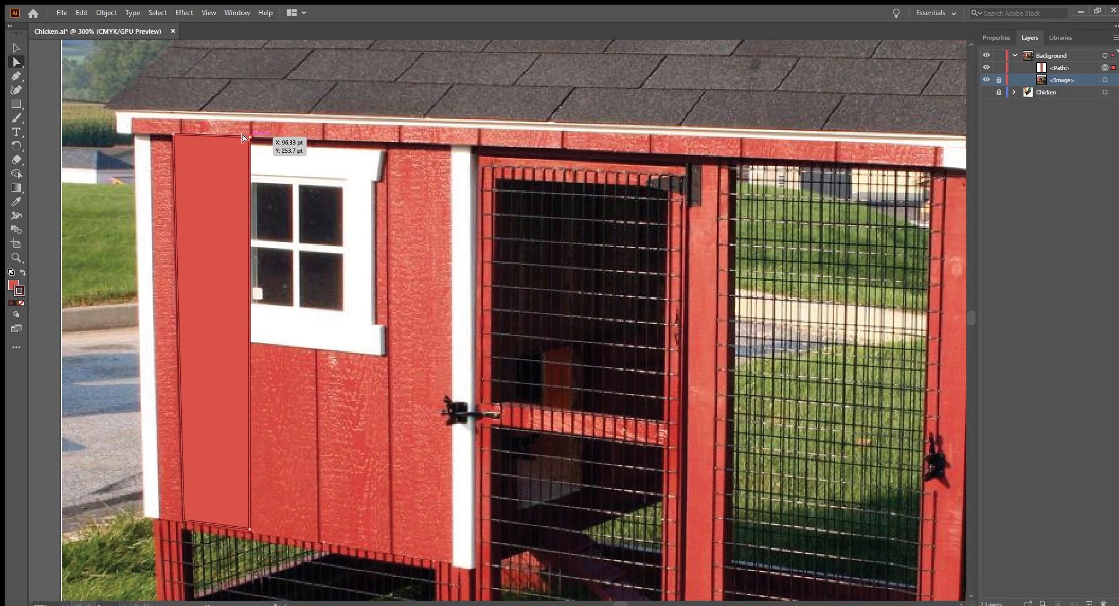
left_click_drag(249, 135, 236, 134)
scroll(229, 146, "down", 2)
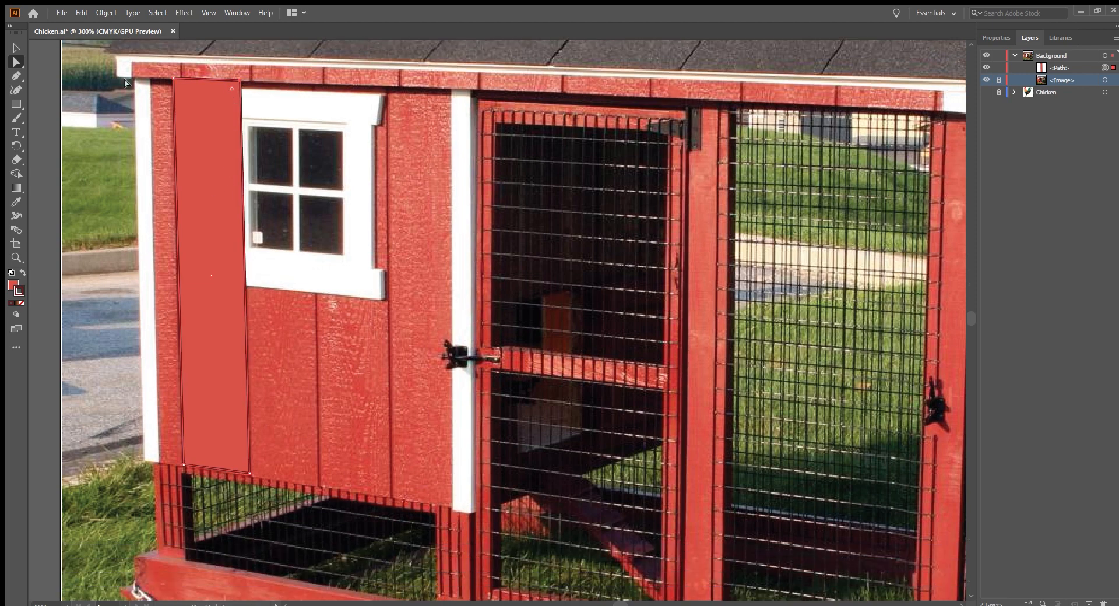
Duplicate the plank to the right across the coop's wall to make four planks side by side
scroll(199, 249, "down", 2)
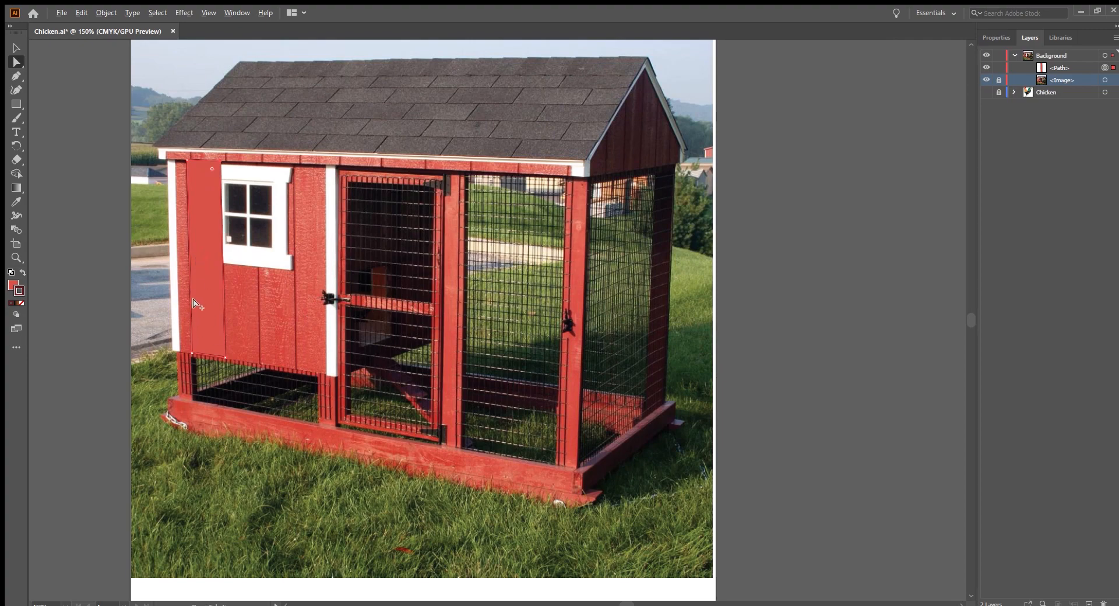
left_click_drag(199, 307, 230, 311)
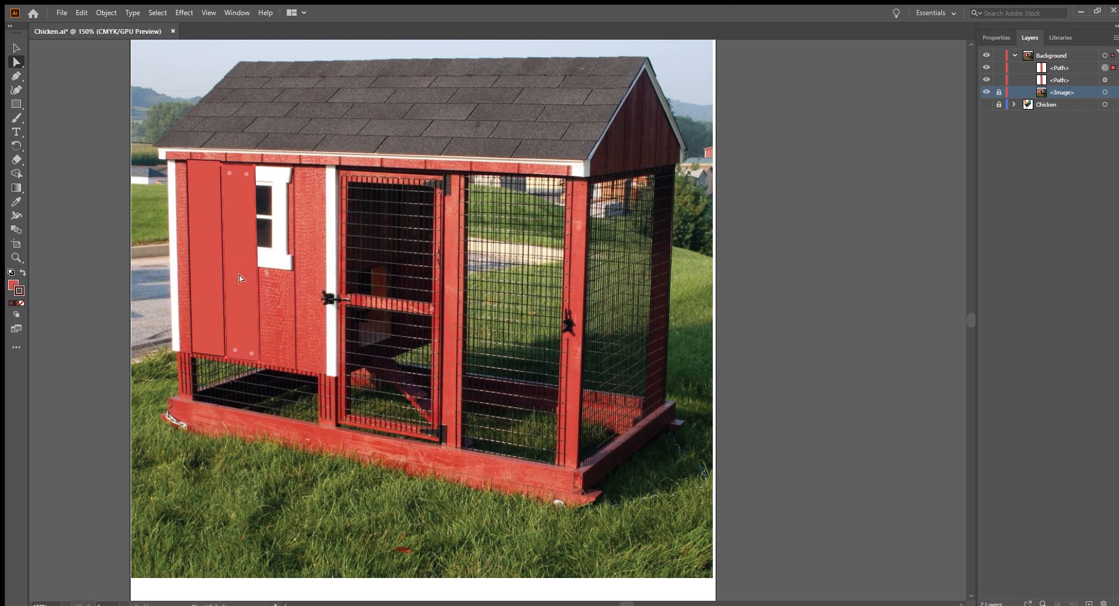
left_click(16, 51)
left_click_drag(236, 289, 311, 300)
Move the second plank from the left slightly upward to line it up under the coop's eave
scroll(310, 296, "up", 2)
scroll(301, 291, "up", 1)
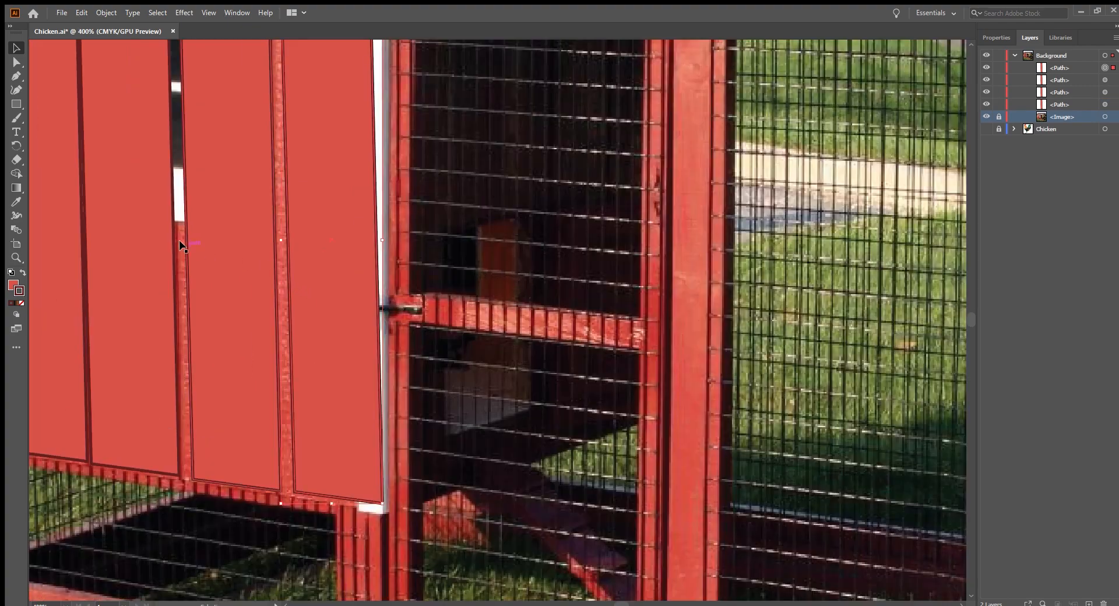
scroll(113, 212, "up", 3)
left_click_drag(118, 215, 125, 211)
scroll(135, 237, "down", 3)
scroll(136, 237, "down", 5)
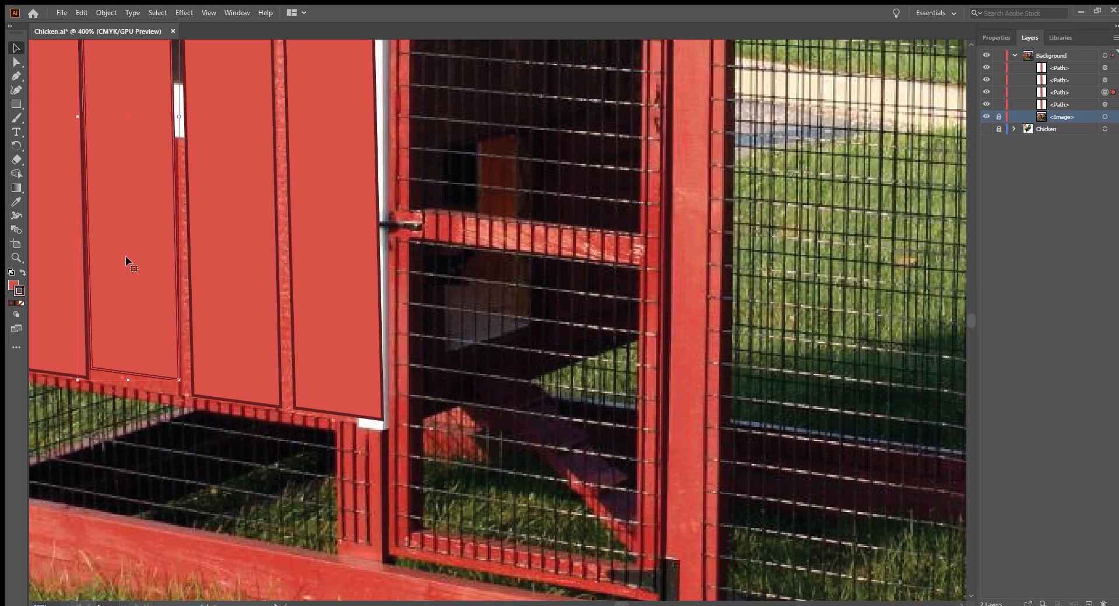
Lower the second plank's two bottom corners to meet the slanted lower edge of the coop wall
left_click(16, 62)
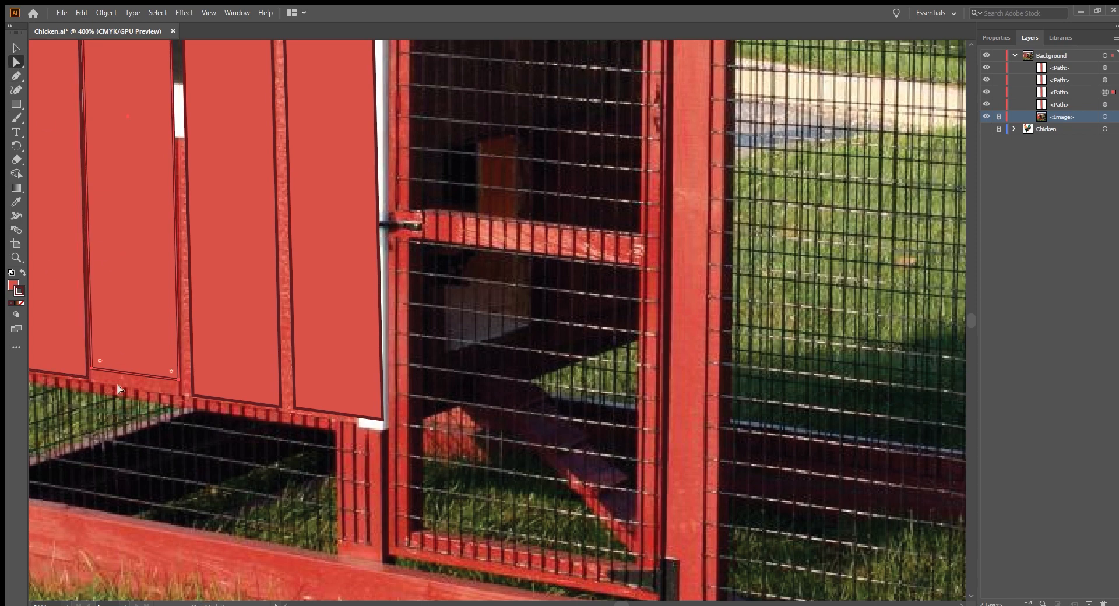
left_click_drag(88, 369, 86, 375)
mouse_move(175, 378)
left_mouse_down()
mouse_move(190, 391)
mouse_move(174, 388)
left_mouse_up()
Raise the third plank's upper corners to the eave and adjust the second plank's upper corners so the planks meet
scroll(165, 375, "up", 4)
scroll(165, 293, "up", 6)
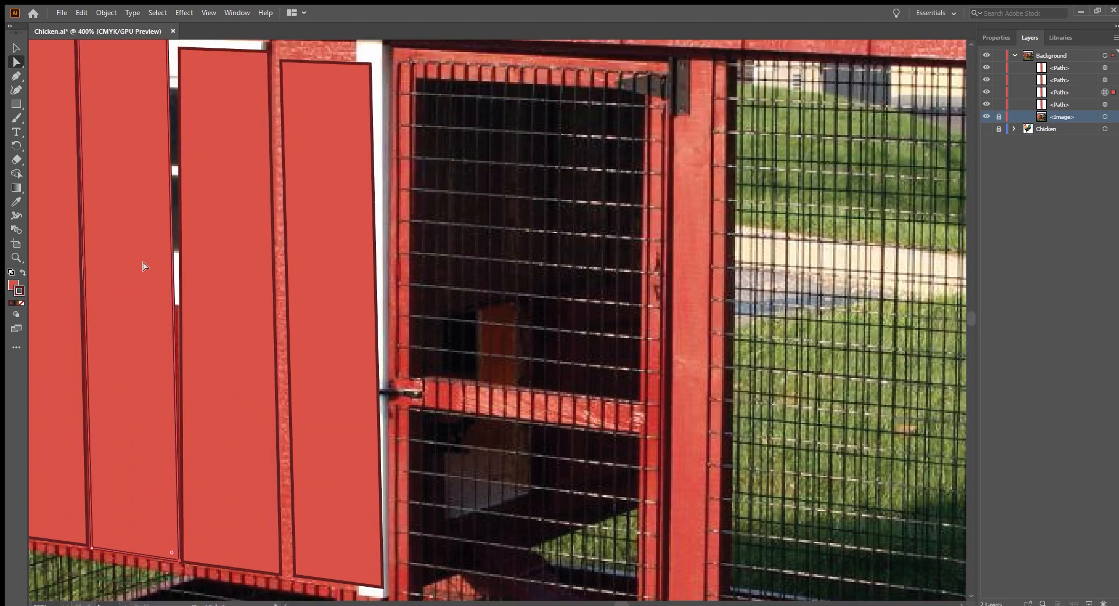
left_click_drag(178, 163, 168, 138)
left_click_drag(268, 164, 267, 142)
left_click_drag(157, 139, 167, 137)
left_click_drag(75, 129, 71, 132)
left_click(181, 227)
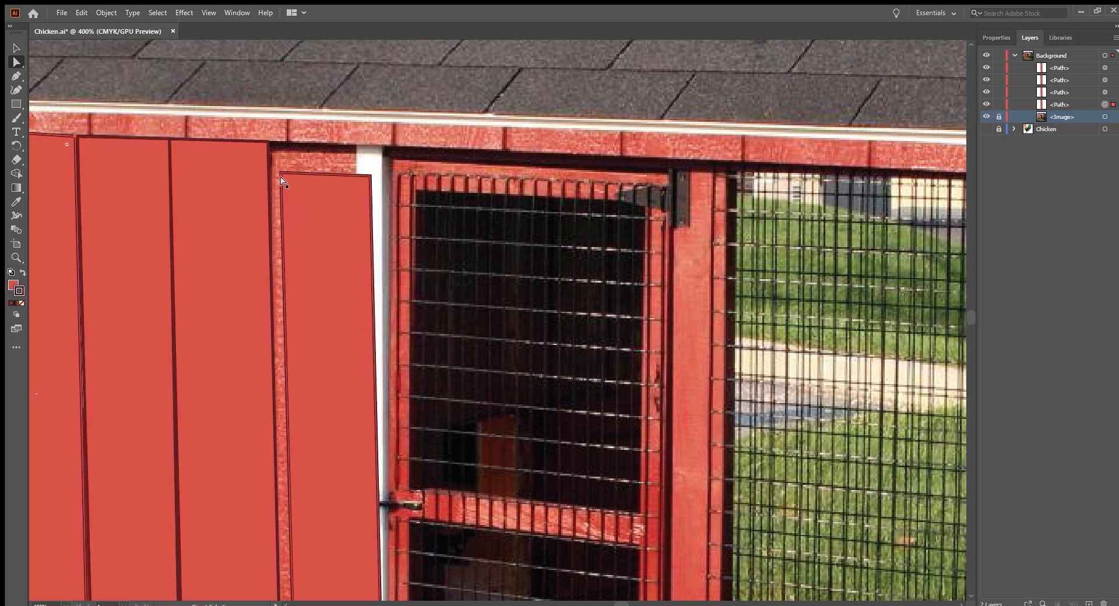
Reshape the rightmost plank by moving its four corners to fit between the third plank and the white corner post
left_click_drag(275, 166, 267, 141)
left_click_drag(370, 175, 351, 141)
scroll(367, 363, "down", 5)
scroll(368, 362, "down", 2)
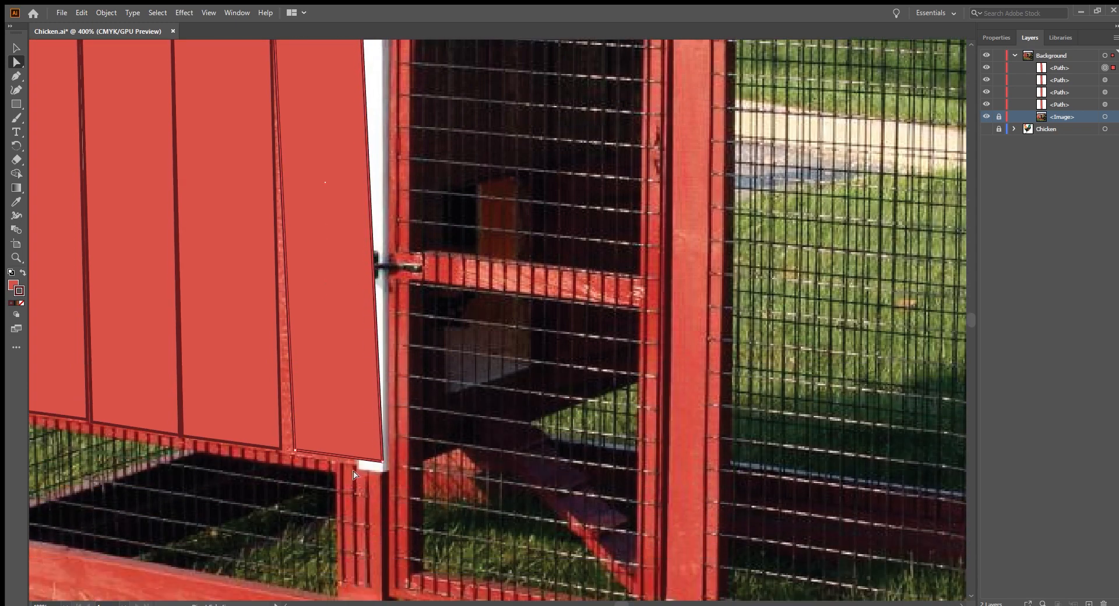
left_click_drag(297, 449, 281, 449)
left_click_drag(378, 460, 354, 461)
left_click(353, 485)
Select all four wall planks and hide them to uncover the window in the photo
scroll(336, 467, "down", 3)
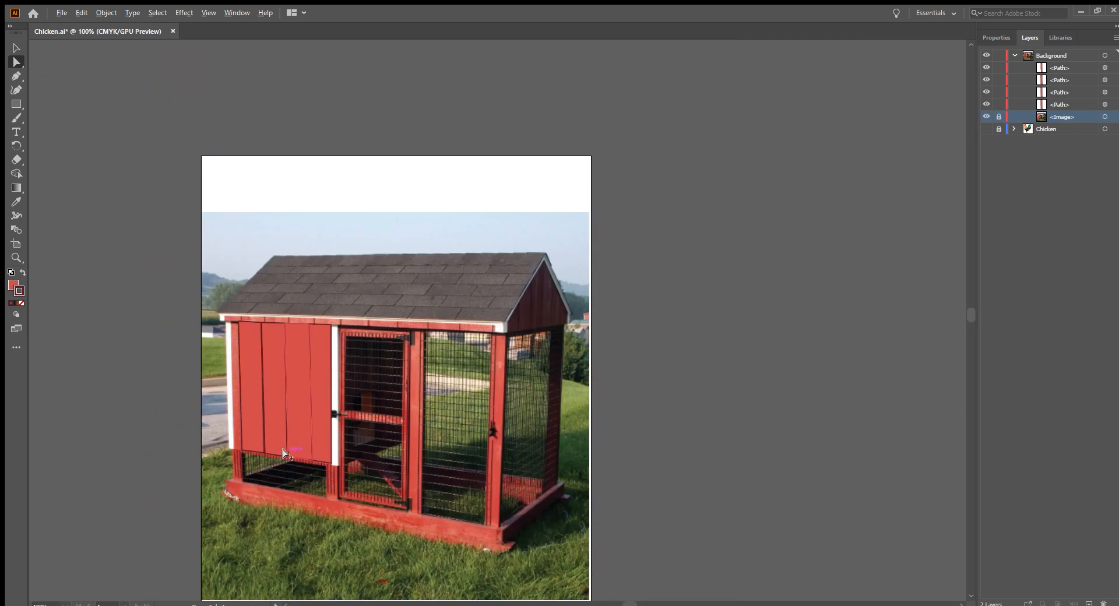
scroll(239, 457, "up", 1)
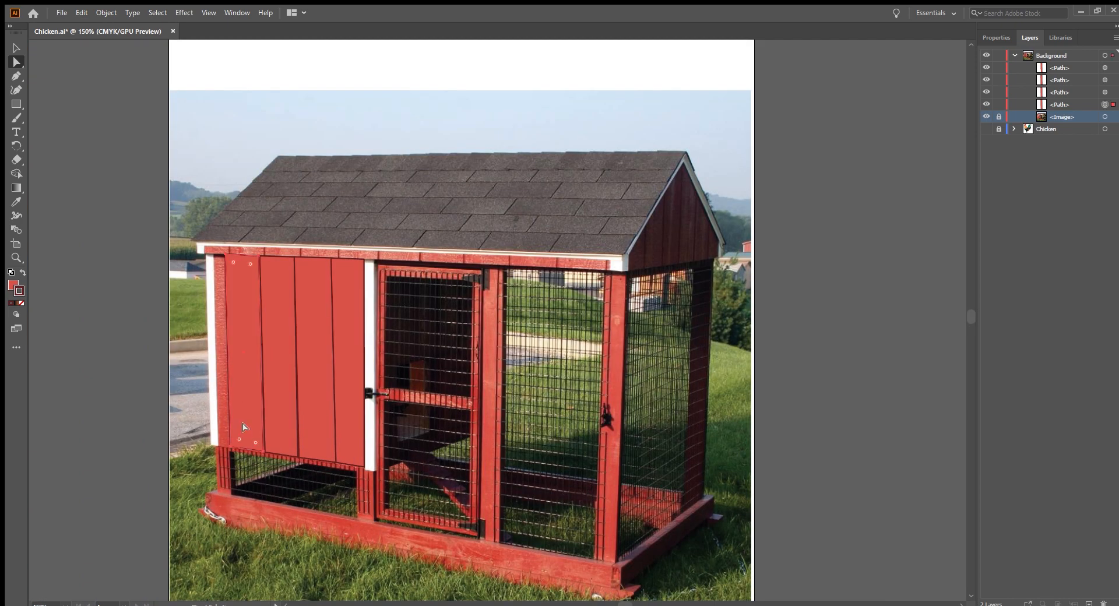
left_click(279, 431)
left_click(313, 511)
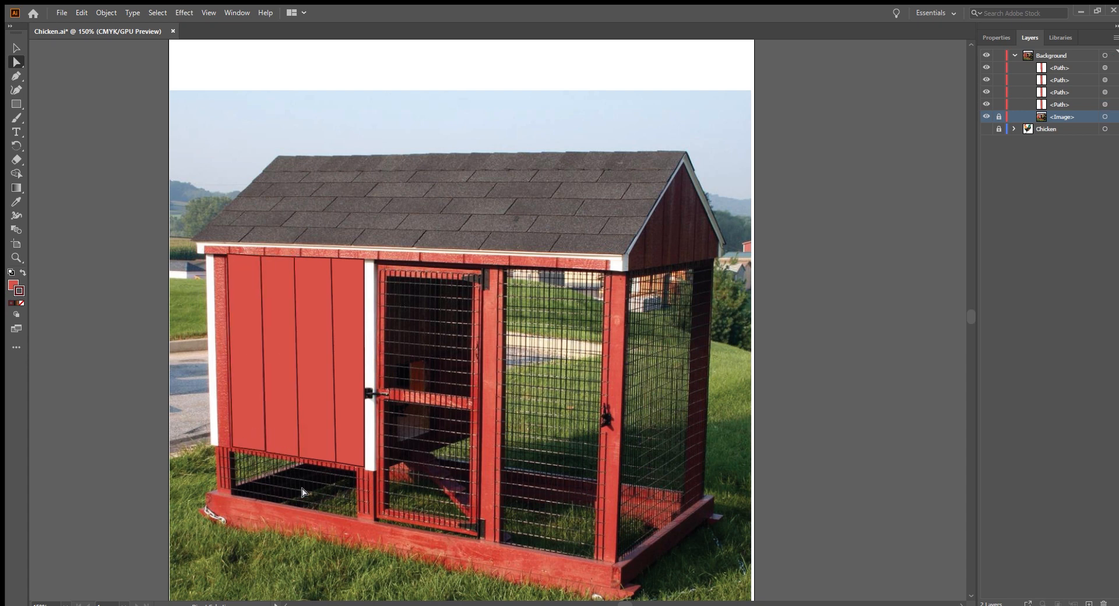
left_click(236, 318)
left_click(342, 311, "shift")
left_click(308, 299, "shift")
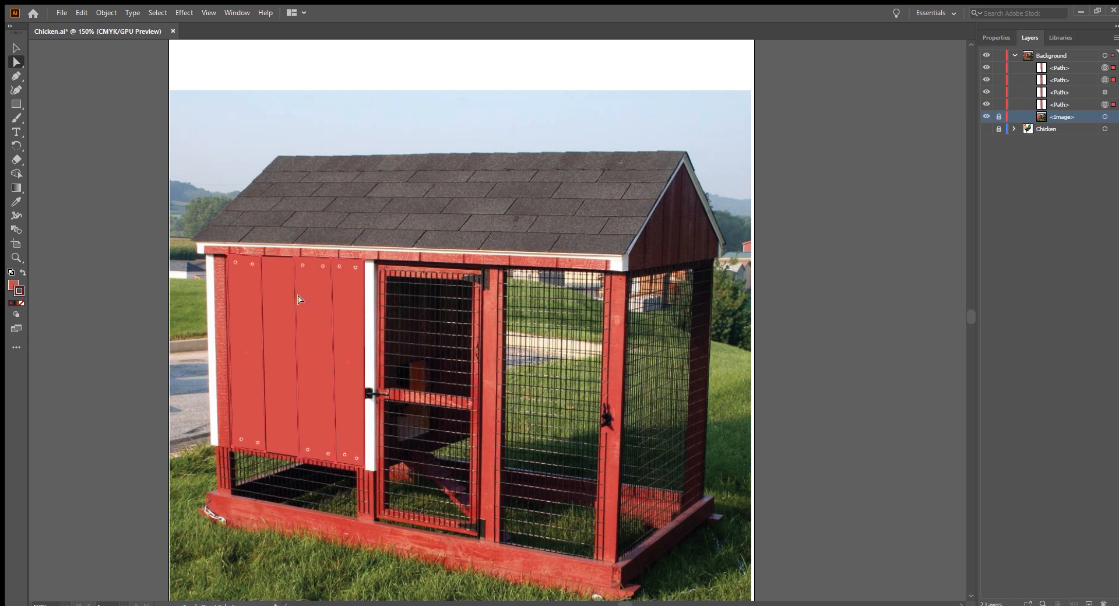
left_click(277, 312, "shift")
left_click(659, 169)
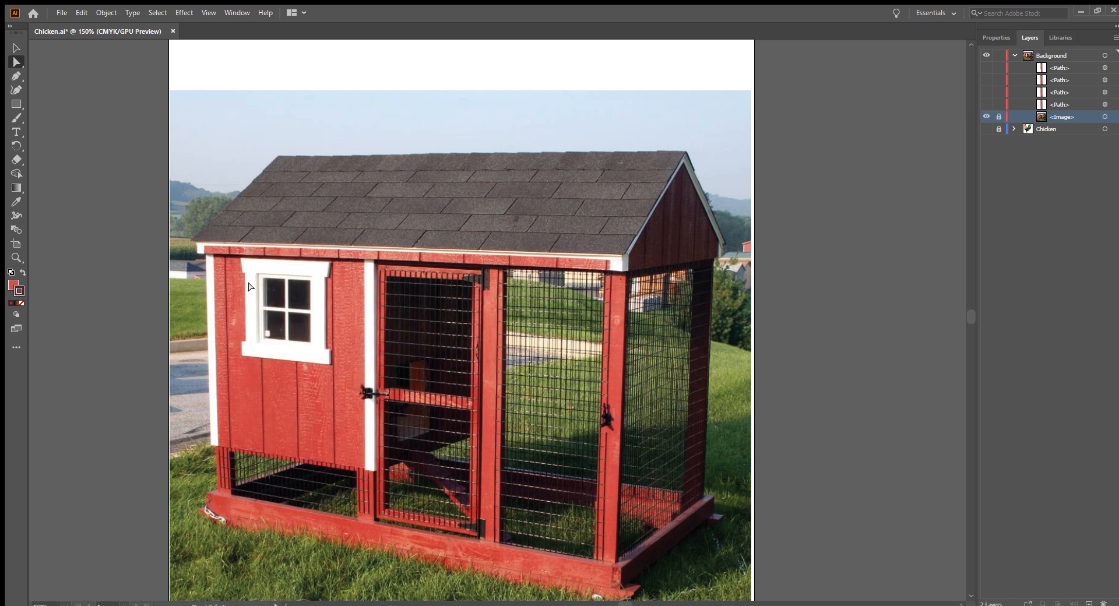
Draw a narrow vertical rectangle over the window frame's left board and duplicate it over the right board
left_click(16, 103)
left_click_drag(245, 261, 263, 354)
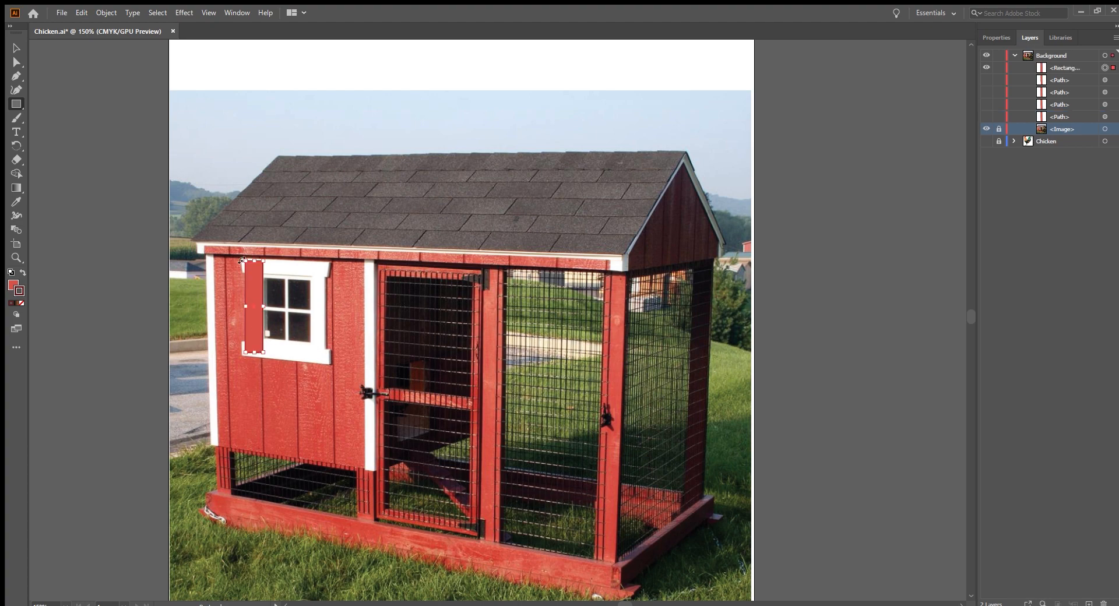
left_click(12, 47)
left_click_drag(245, 285, 325, 310)
Draw a horizontal rectangle across the window sill and give it no fill and a black stroke
left_click(13, 103)
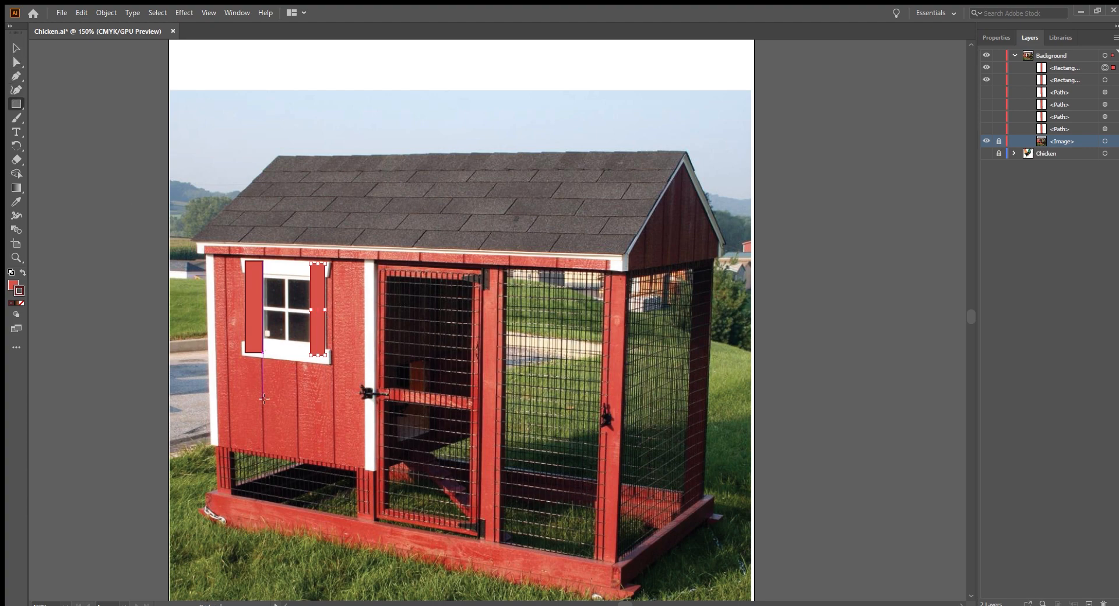
left_click_drag(236, 339, 333, 369)
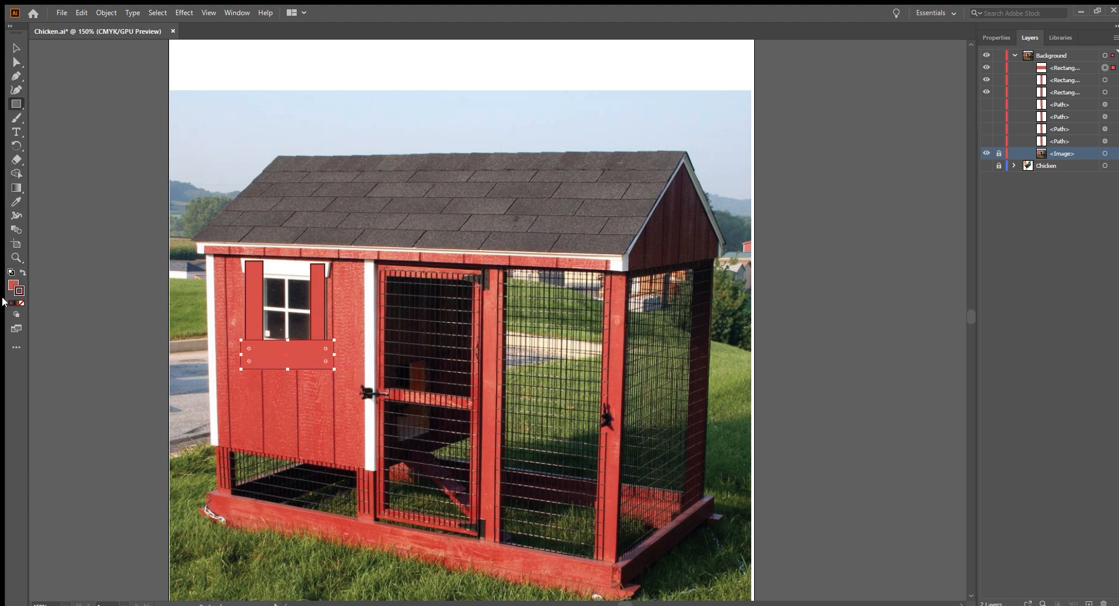
left_click(11, 271)
left_click(23, 272)
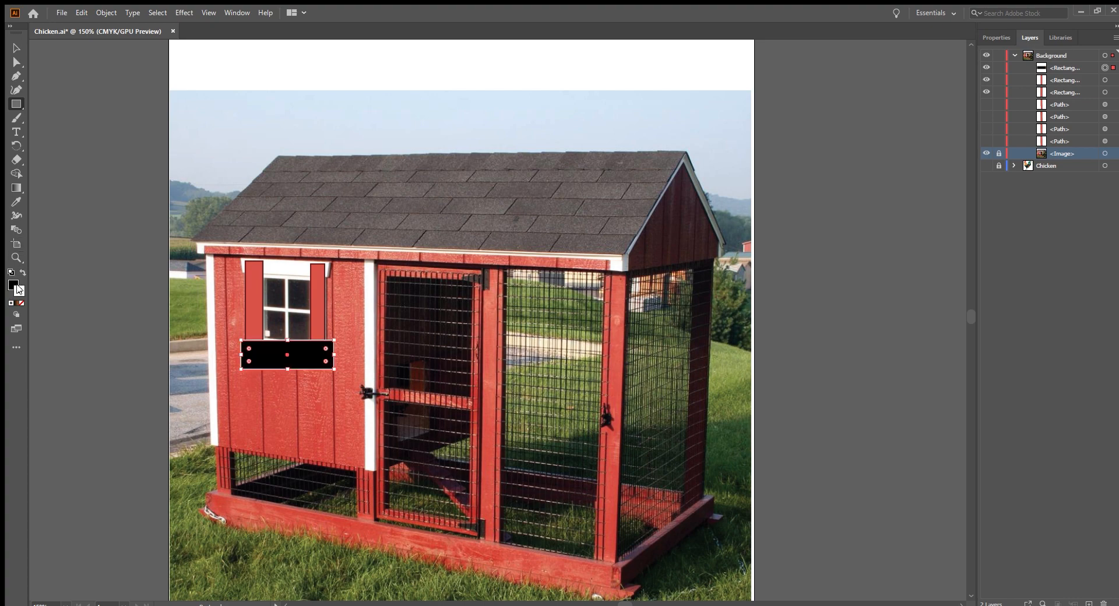
left_click(20, 302)
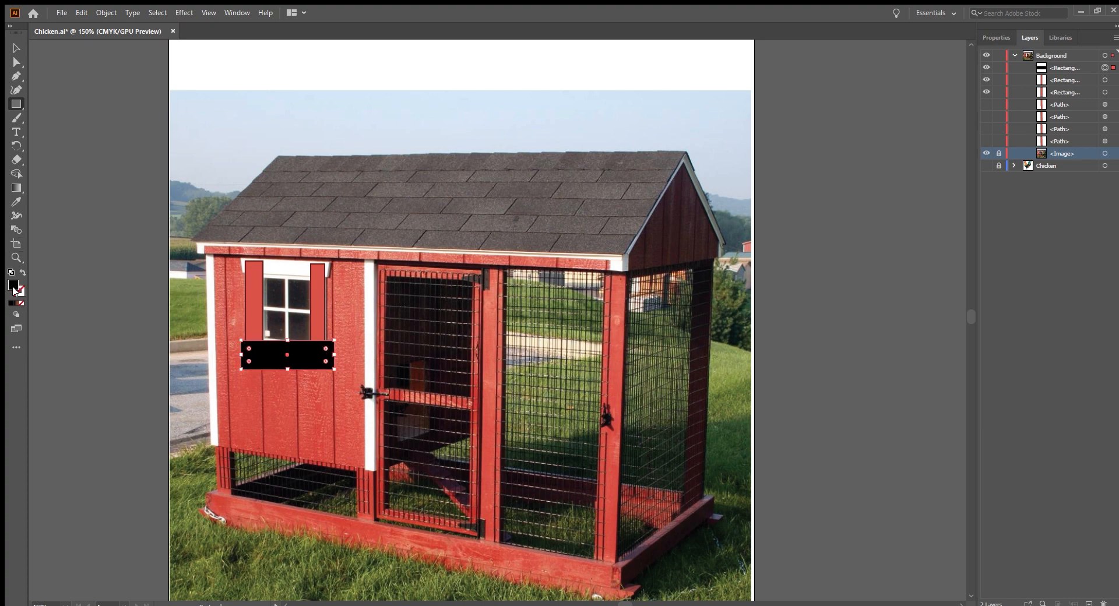
left_click(20, 302)
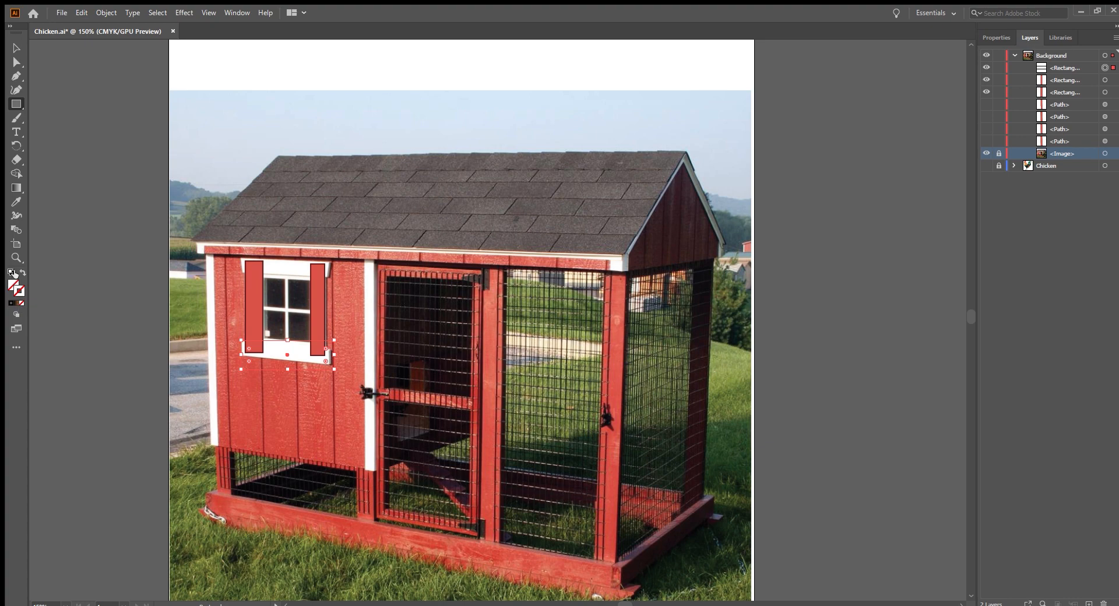
left_click(10, 272)
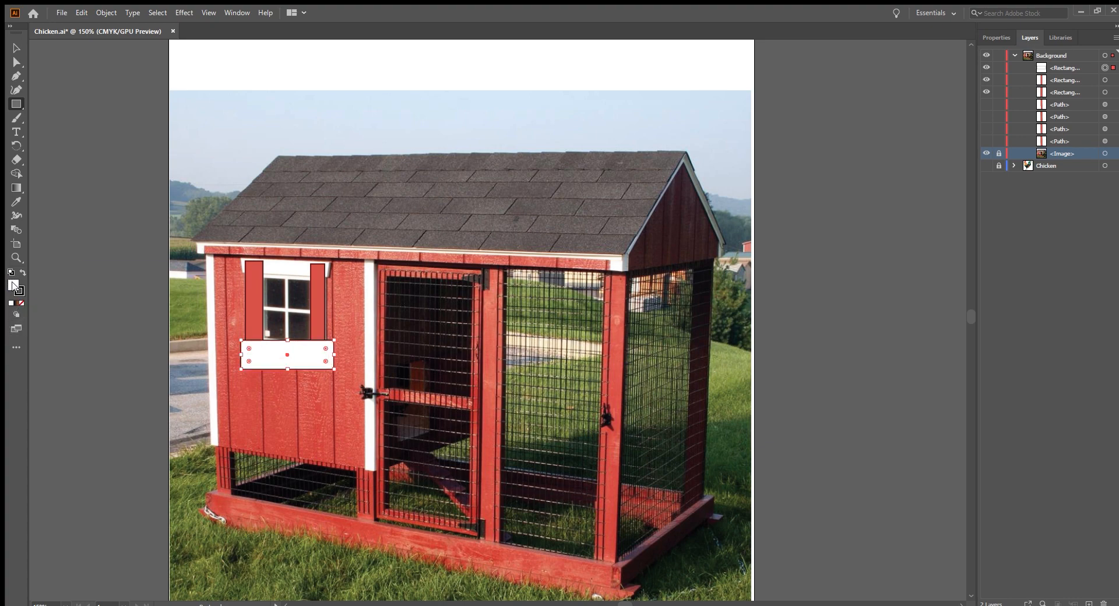
left_click(20, 302)
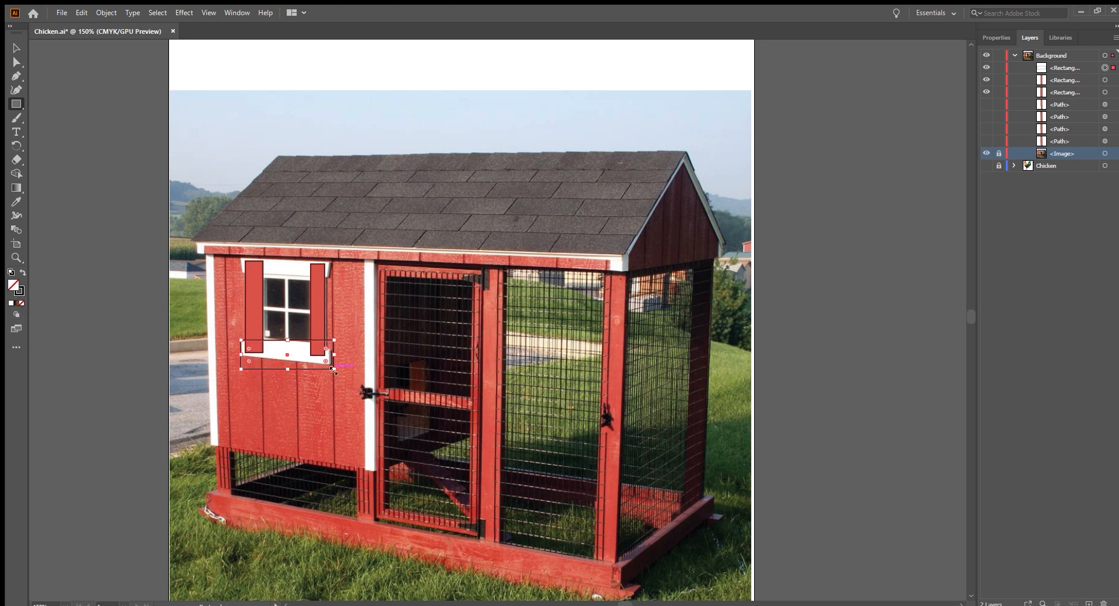
Reshape the sill rectangle by moving its corners to follow the photographed sill's slant
left_click(17, 62)
scroll(332, 382, "up", 2)
left_click_drag(142, 362, 143, 328)
left_click_drag(330, 357, 323, 346)
left_click_drag(329, 301, 324, 317)
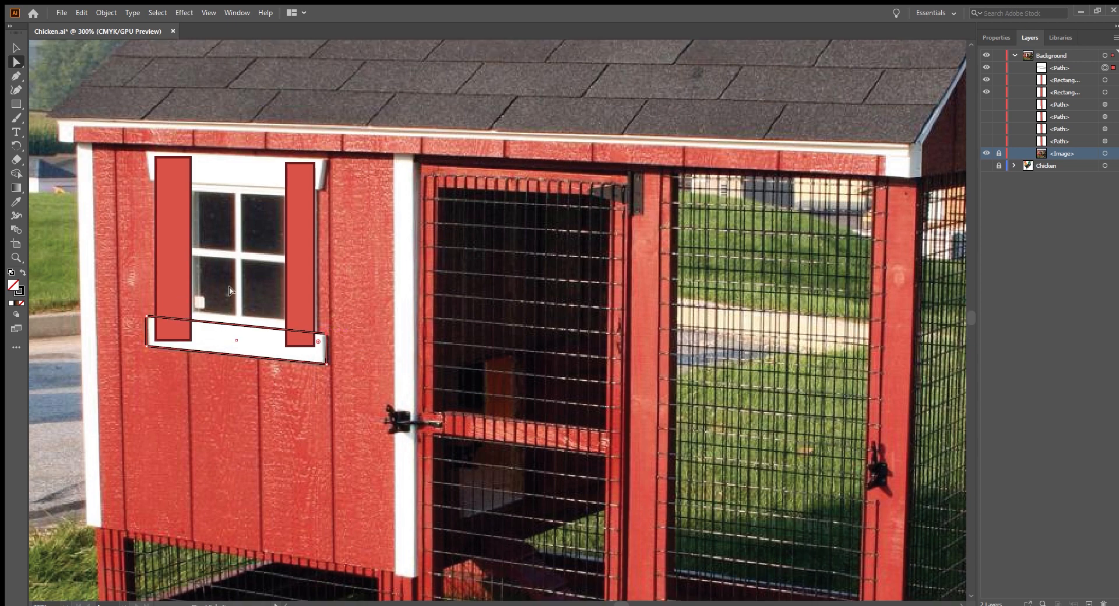
Duplicate the sill outline over the window frame's top board and adjust its corners to fit
scroll(249, 334, "up", 1)
left_click_drag(249, 334, 240, 262)
left_click_drag(237, 323, 241, 156)
left_click_drag(326, 163, 326, 156)
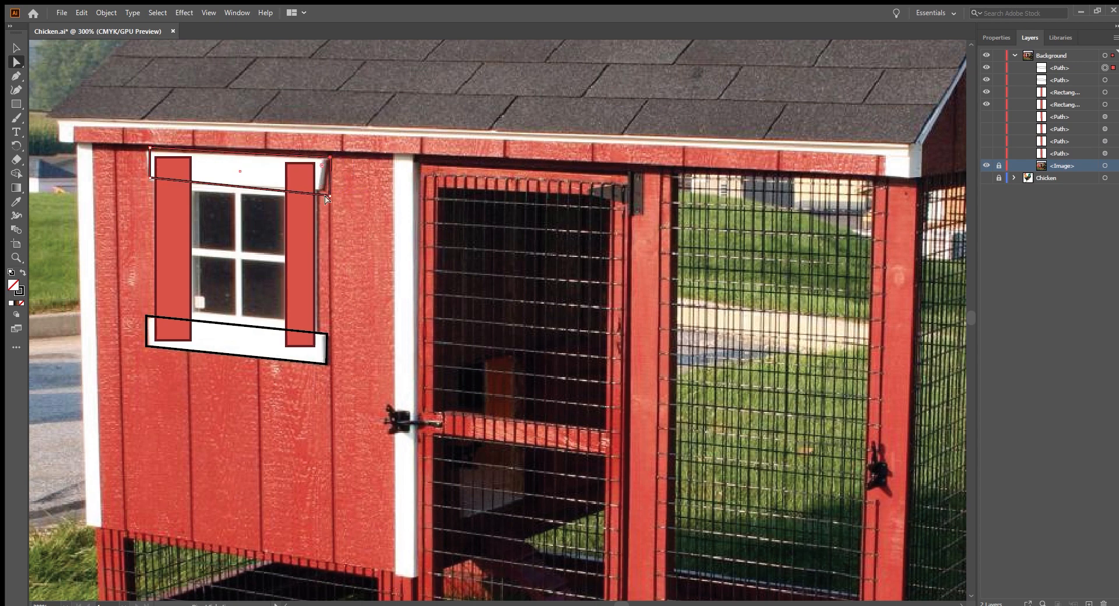
left_click_drag(328, 197, 319, 183)
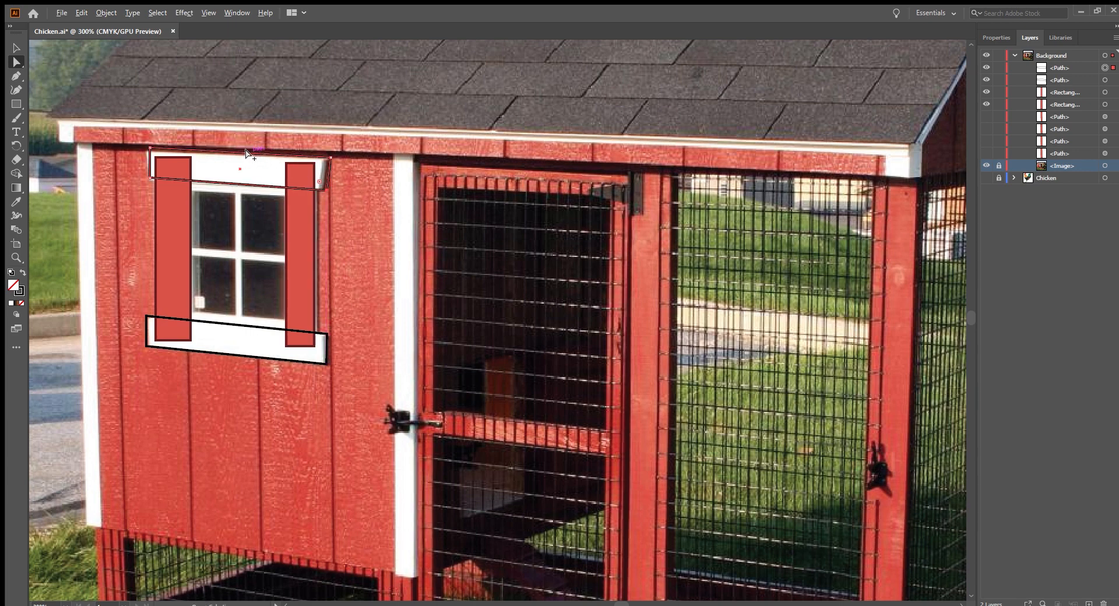
left_click_drag(144, 174, 144, 150)
key("ctrl+z")
key("ctrl+z")
Select the four window frame pieces and merge them into a single frame with the Shape Builder tool
left_click(170, 198, "shift")
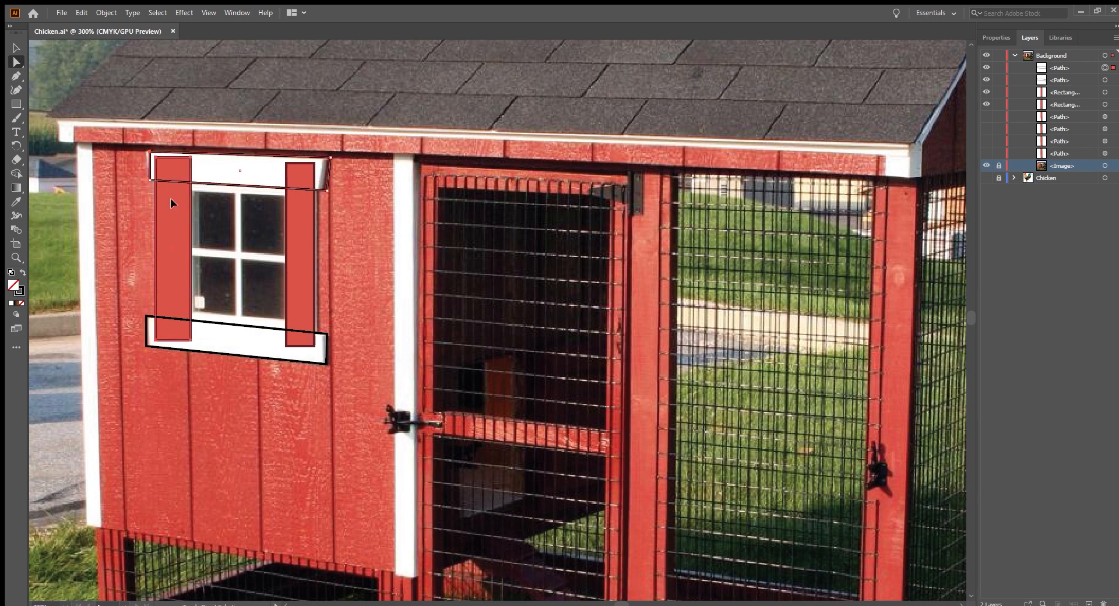
left_click(243, 331, "shift")
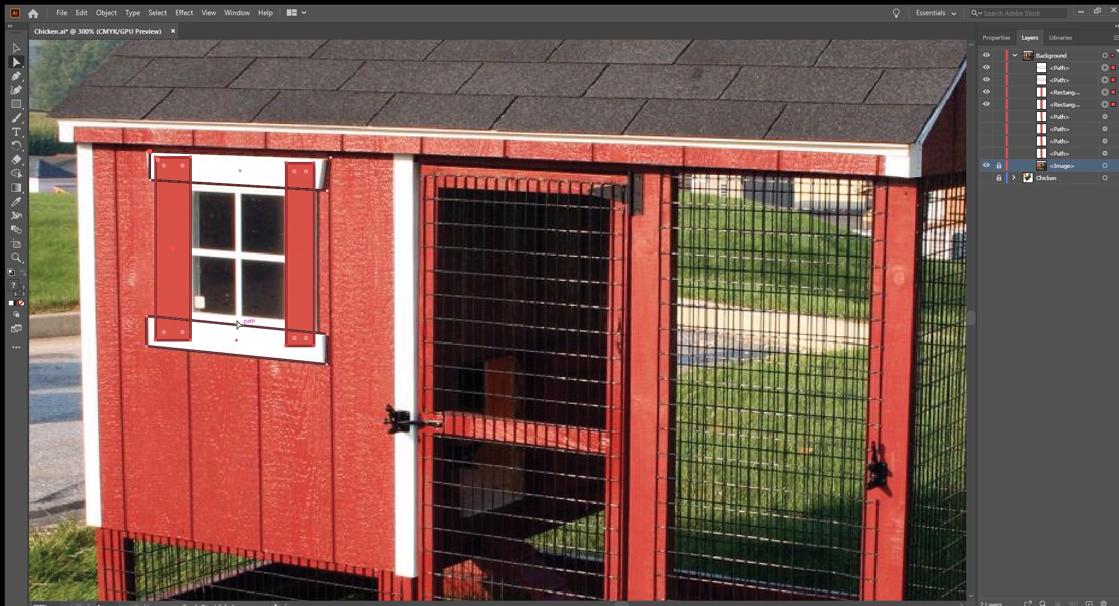
left_click(17, 173)
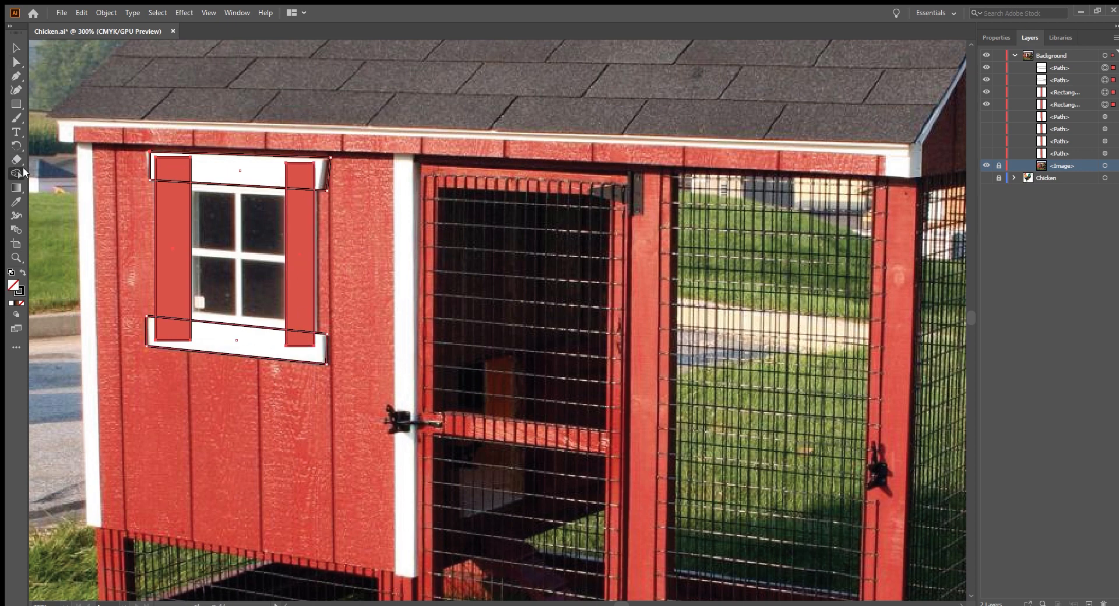
mouse_move(157, 159)
left_mouse_down()
mouse_move(174, 280)
mouse_move(166, 330)
mouse_move(303, 337)
mouse_move(302, 175)
mouse_move(295, 202)
left_mouse_up()
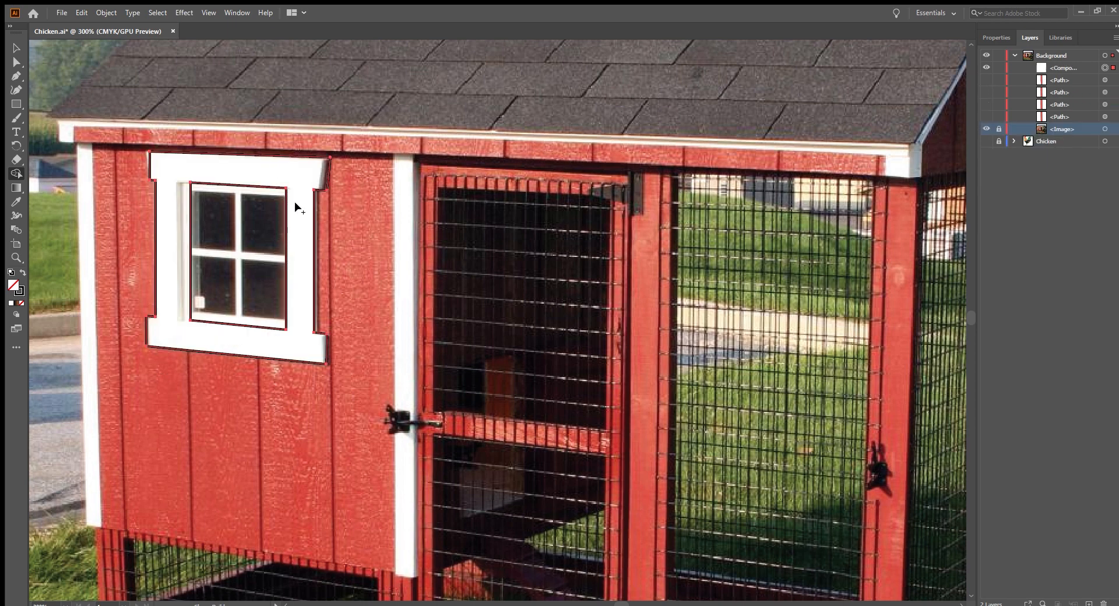
Widen the merged frame's inner opening by moving its two left corners outward and its upper-right corner slightly right
left_click(17, 62)
left_click_drag(184, 179, 172, 177)
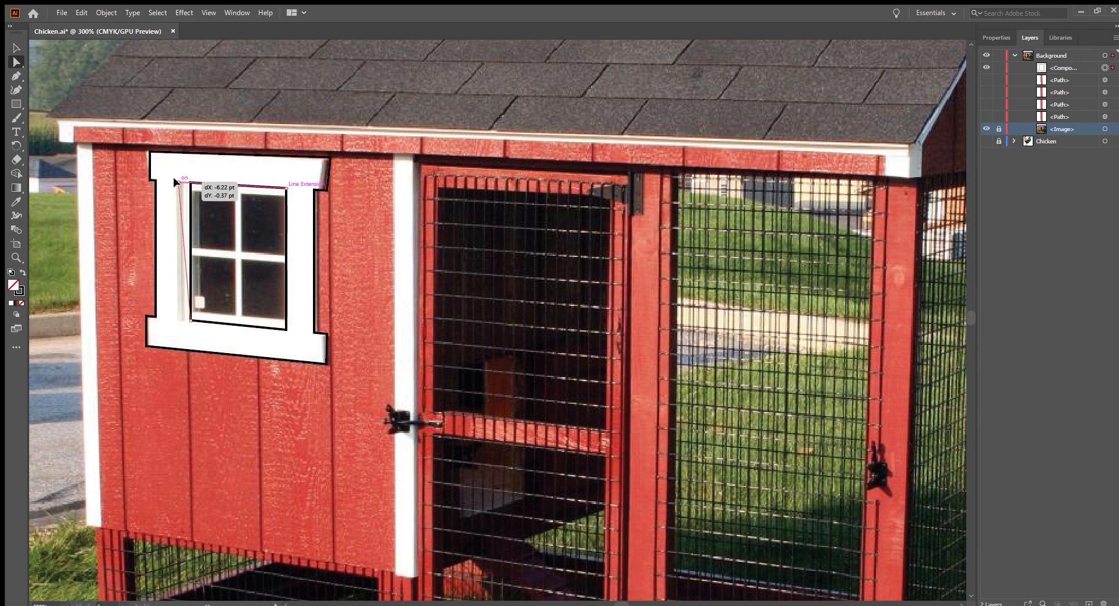
left_click_drag(186, 320, 178, 319)
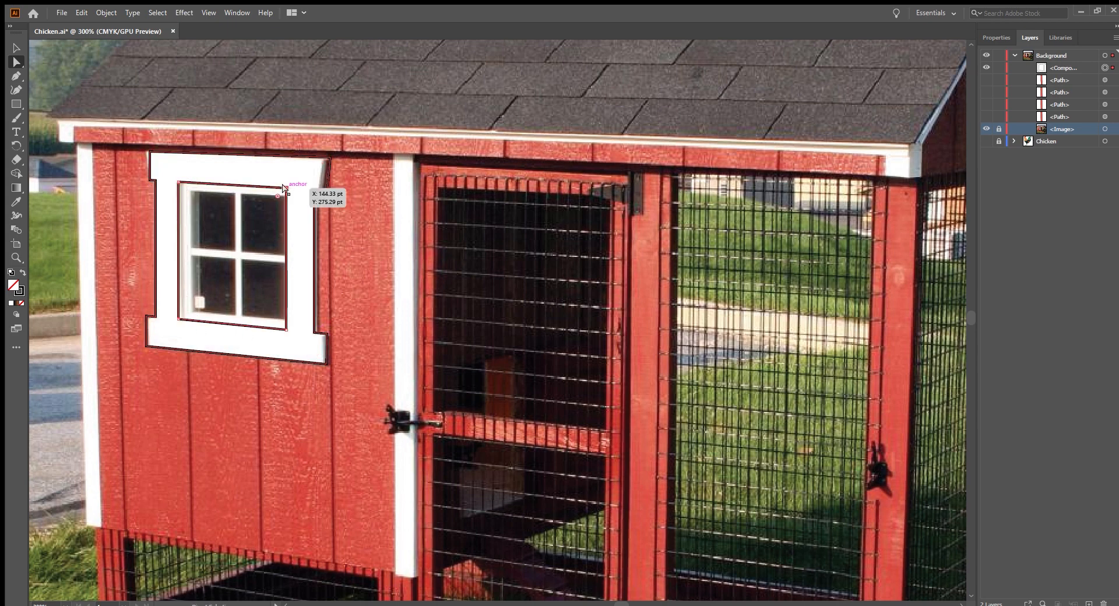
left_click_drag(284, 188, 287, 187)
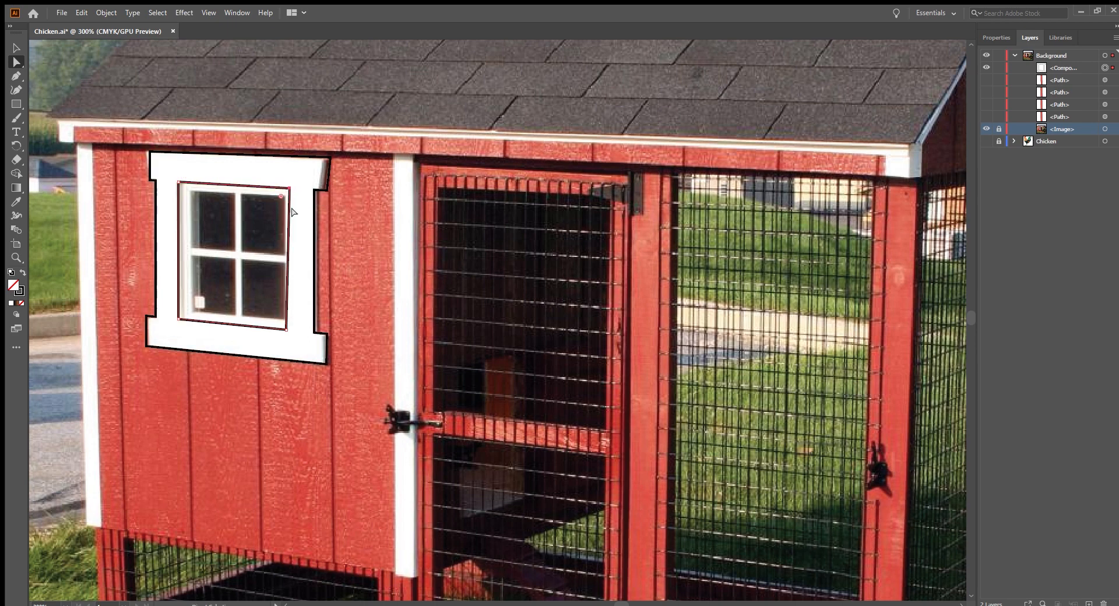
Trace the fourth trim board under the eave as a closed four-corner black shape with the Pen tool
scroll(275, 318, "down", 3)
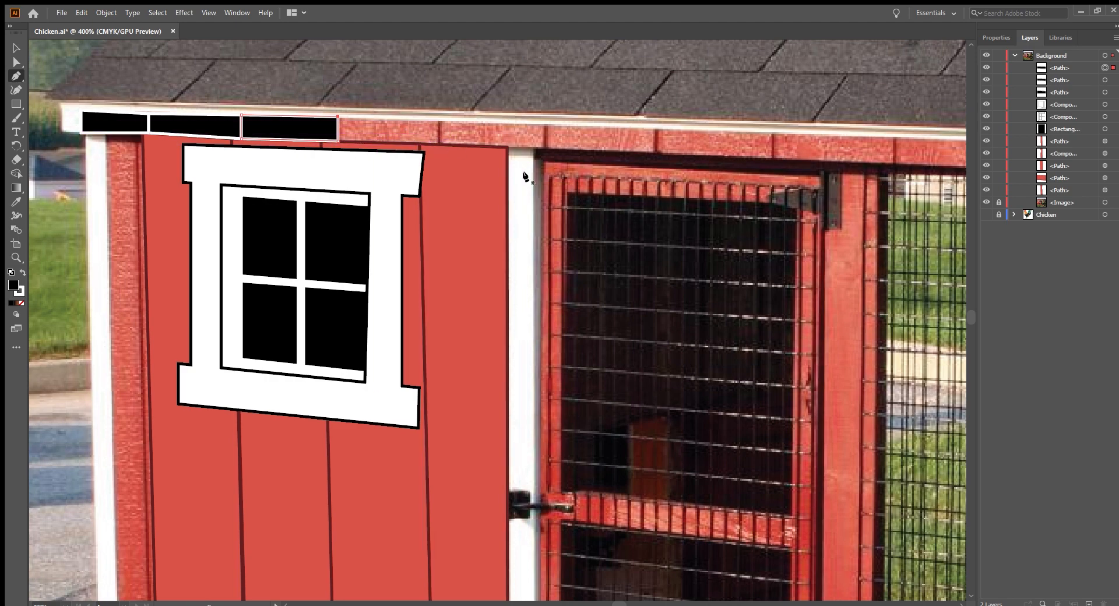
left_click(434, 116, "ctrl")
left_click(439, 122)
left_click(439, 143)
left_click(338, 140)
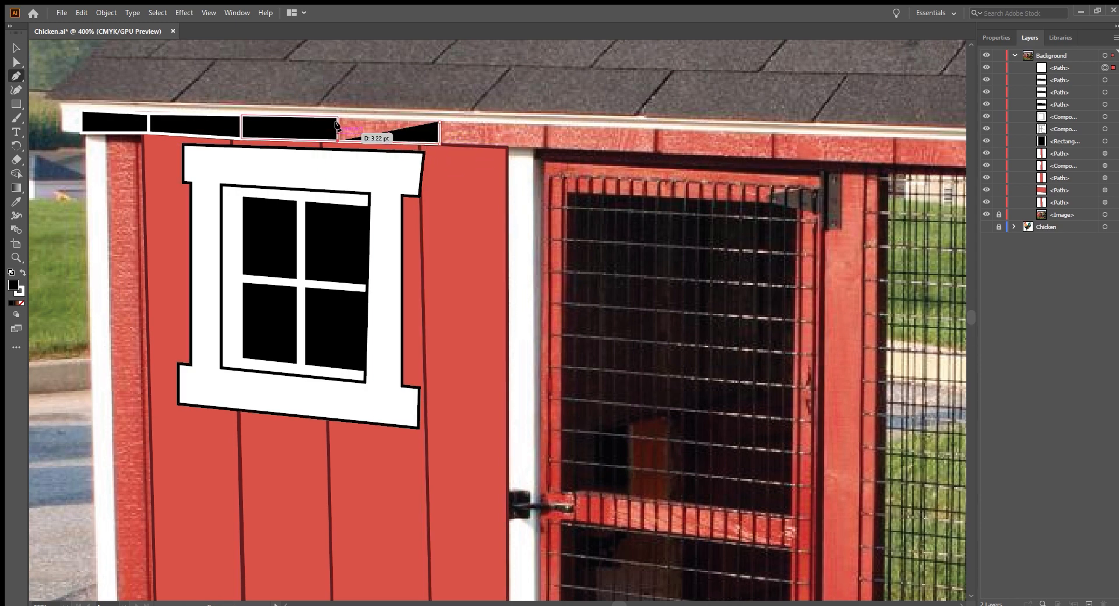
left_click(338, 116)
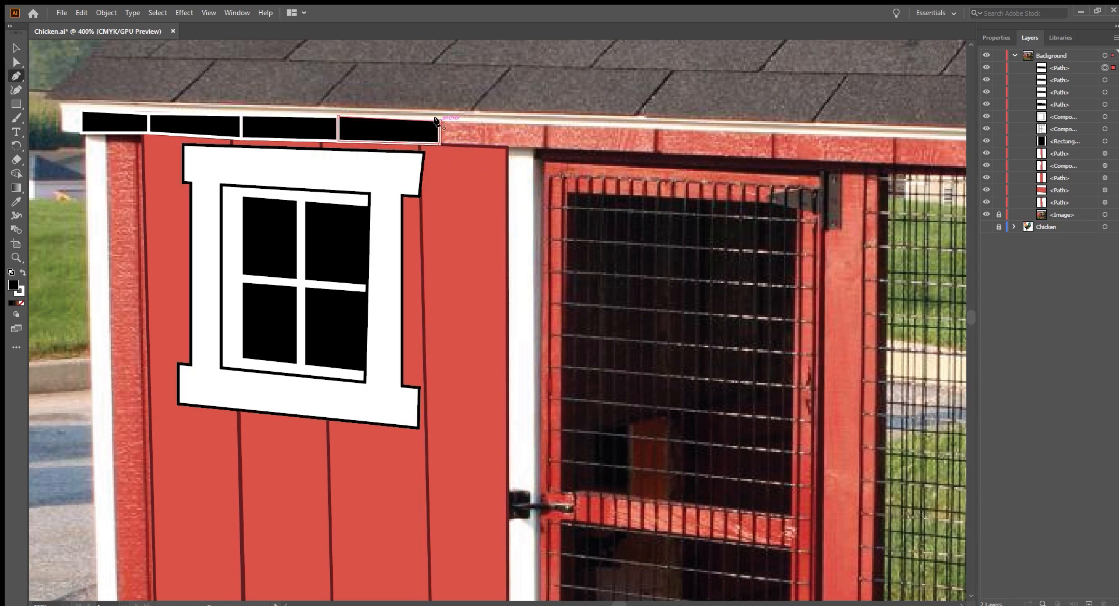
left_click(435, 118)
Trace the fifth trim board, ending just past the white corner post, as a closed four-corner Pen shape
left_click(544, 125)
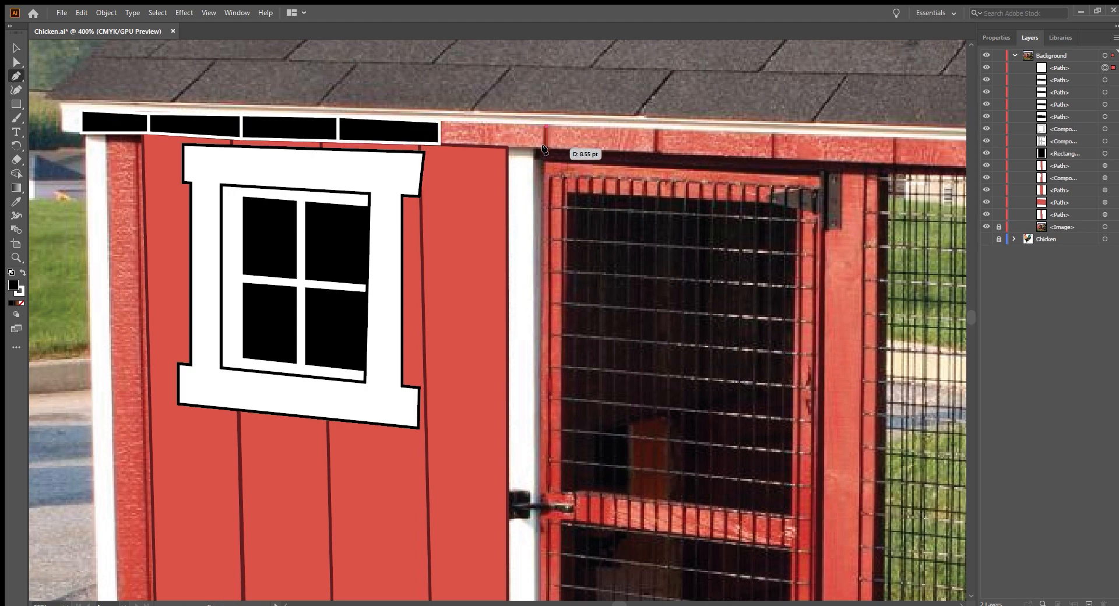
left_click(546, 148)
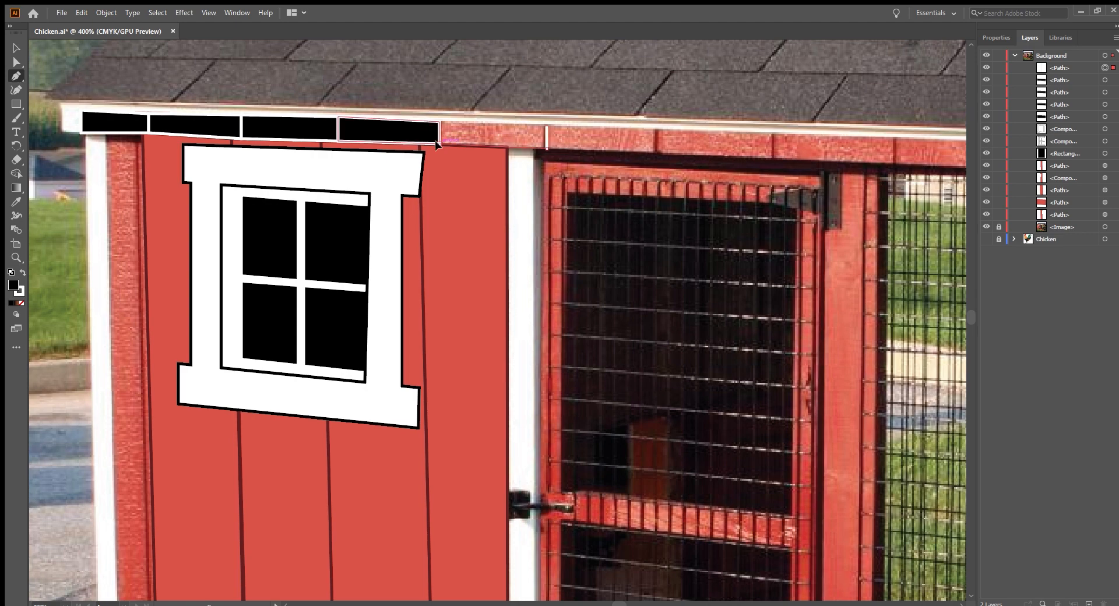
left_click(440, 143)
left_click(439, 120)
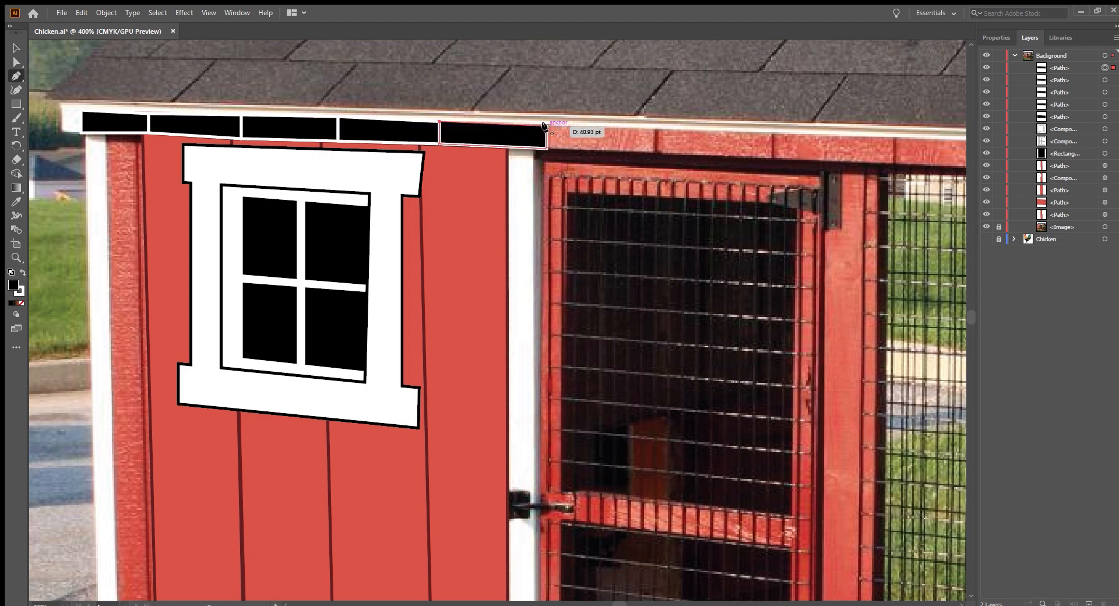
left_click(543, 125)
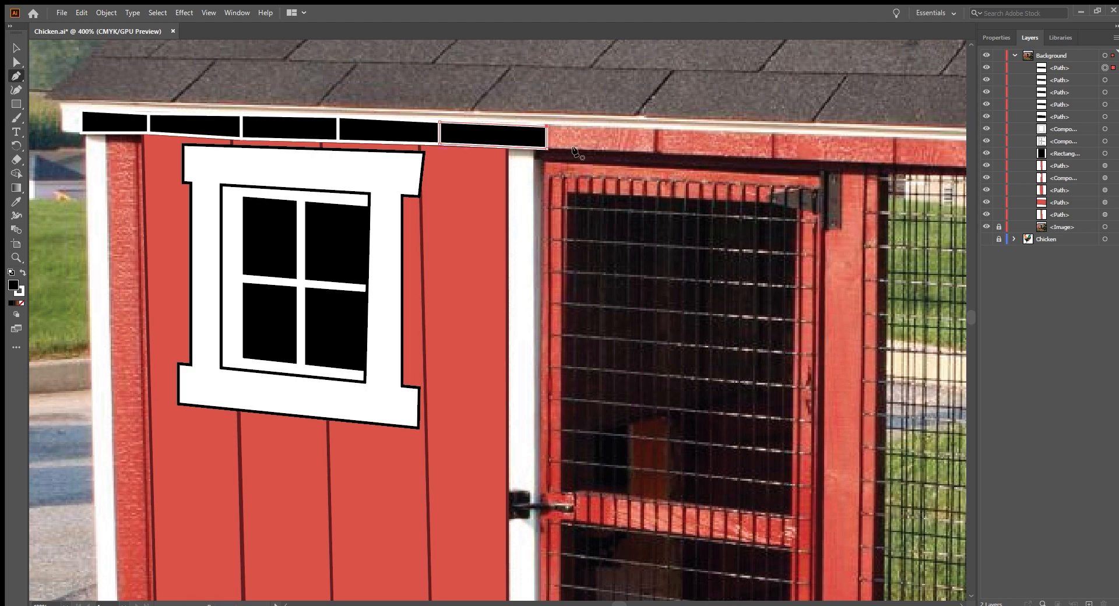
Trace the sixth trim board under the eave, starting just past the white corner post, as a closed four-corner Pen shape
left_click(655, 127)
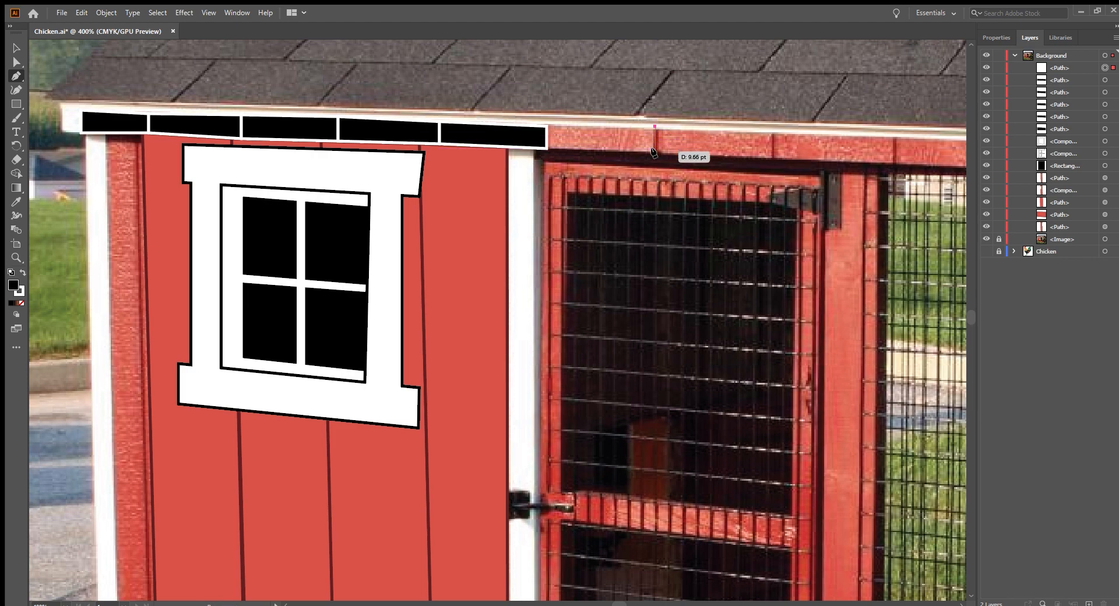
left_click(655, 154)
left_click(548, 148)
left_click(546, 124)
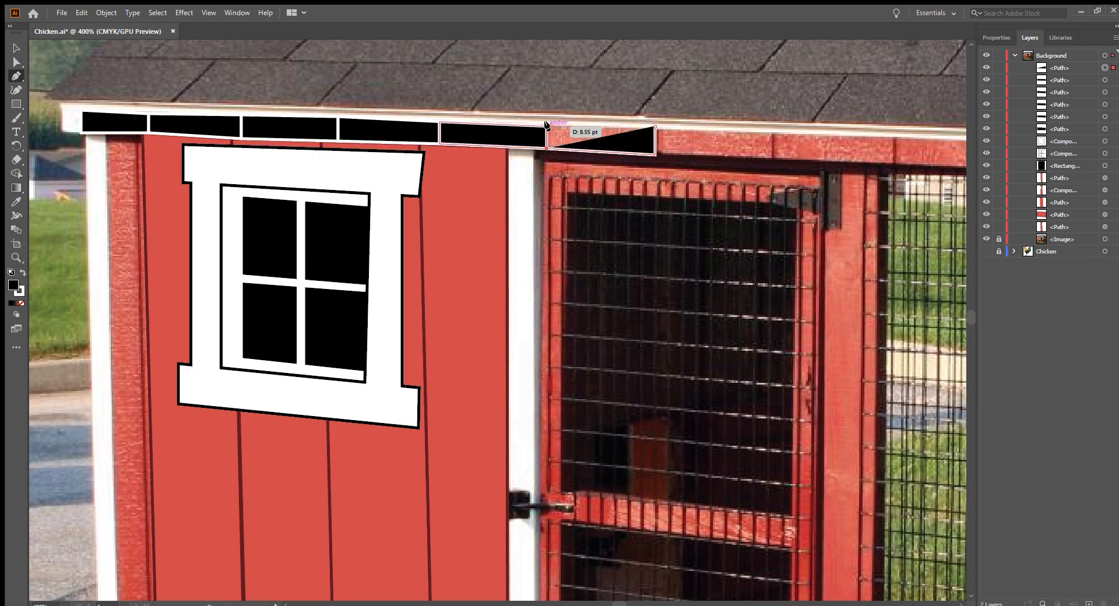
left_click(654, 127)
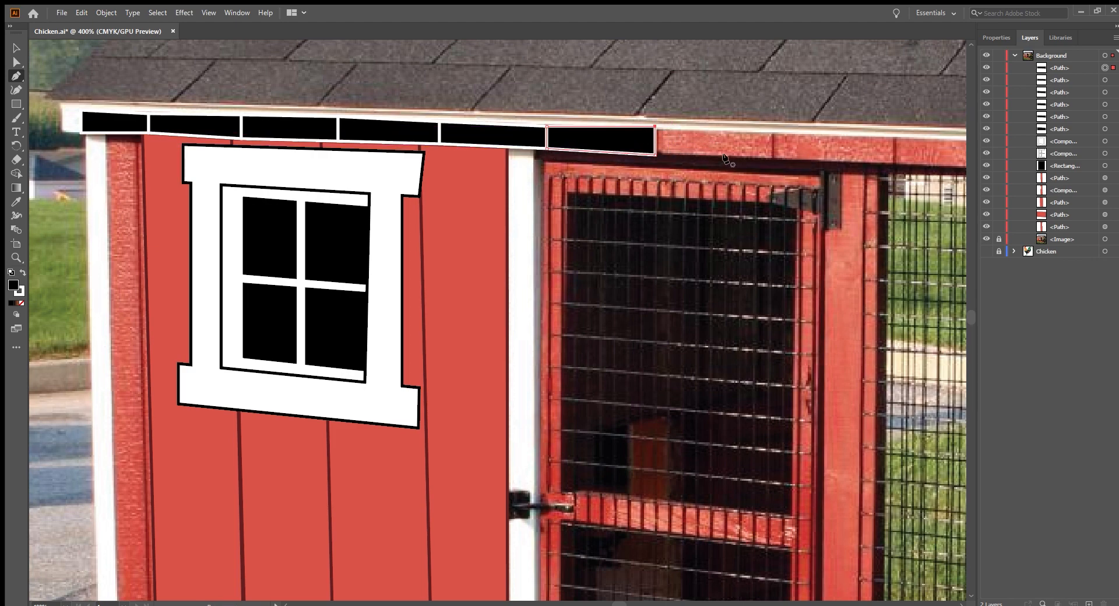
Trace the seventh trim board, above the door's upper-right part, as a closed black four-corner Pen shape
left_click(772, 133)
left_click(773, 158)
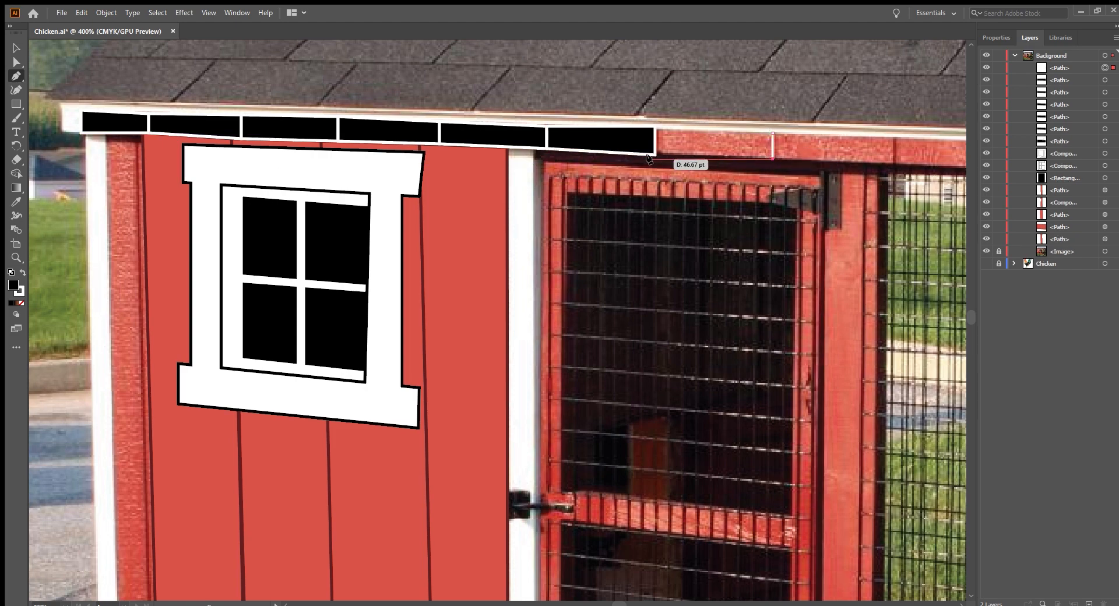
left_click(655, 155)
left_click(655, 126)
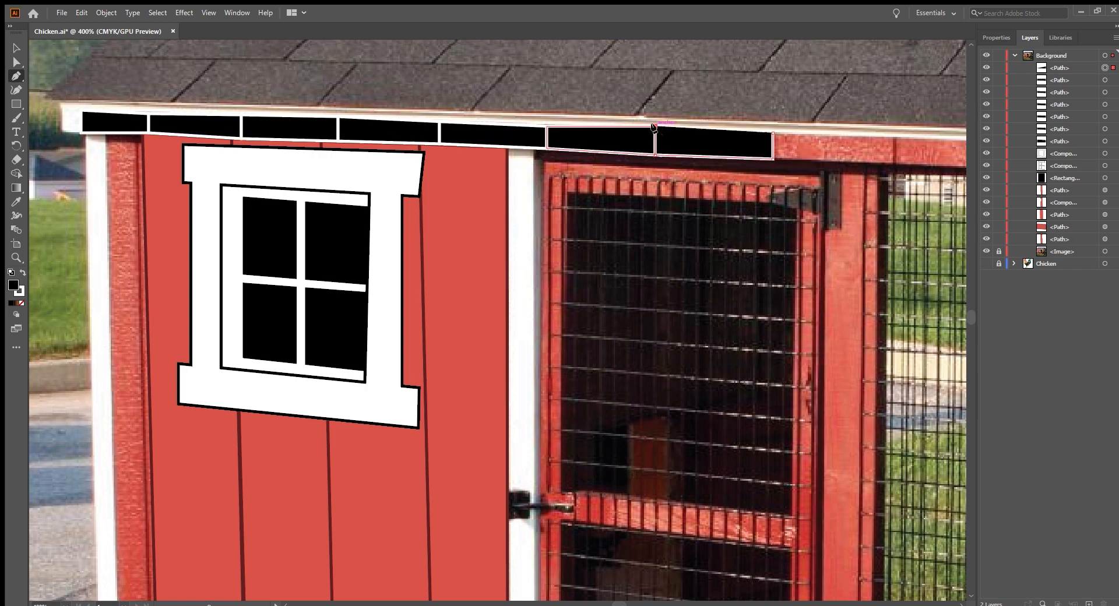
left_click(772, 133)
Trace the eighth trim board, spanning the post between the door and the mesh panel, as a closed four-corner Pen shape
scroll(674, 115, "right", 2)
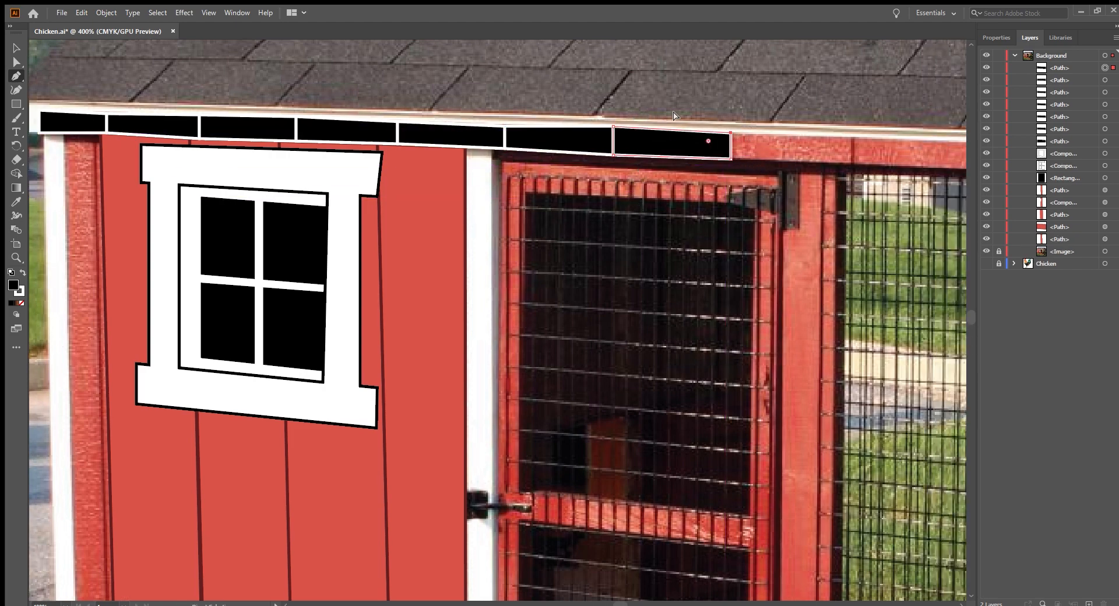
scroll(674, 115, "right", 10)
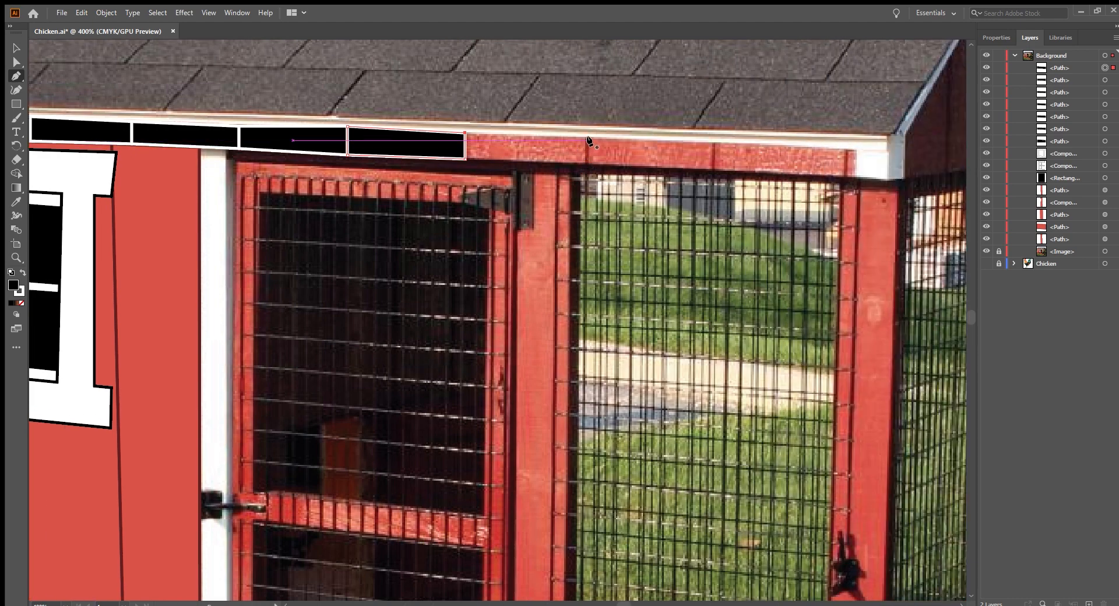
left_click(587, 136)
left_click(588, 164)
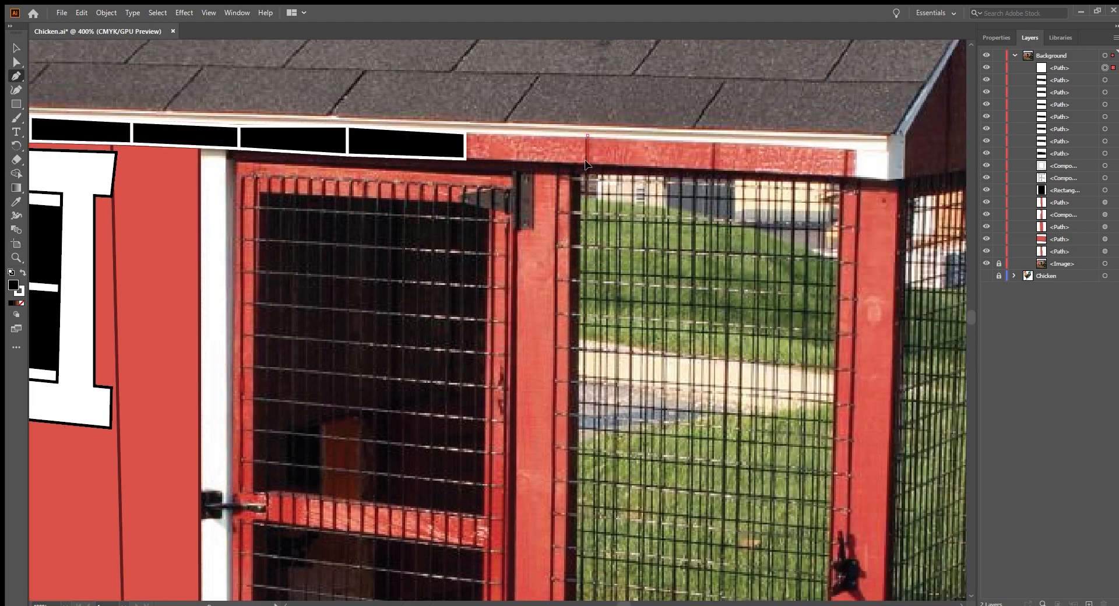
left_click(465, 158)
left_click(465, 133)
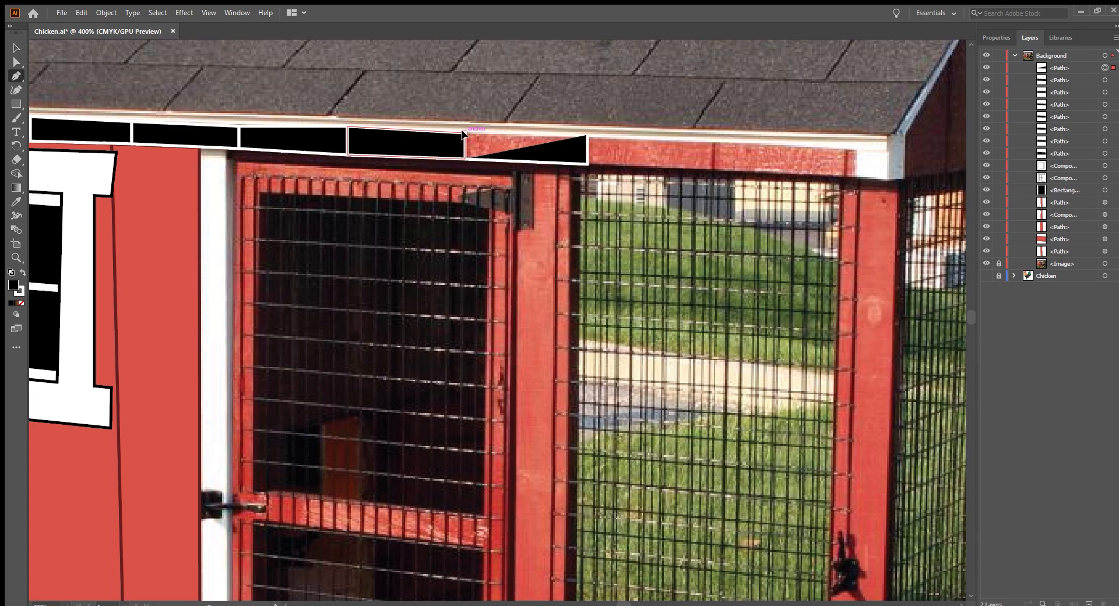
left_click(588, 135)
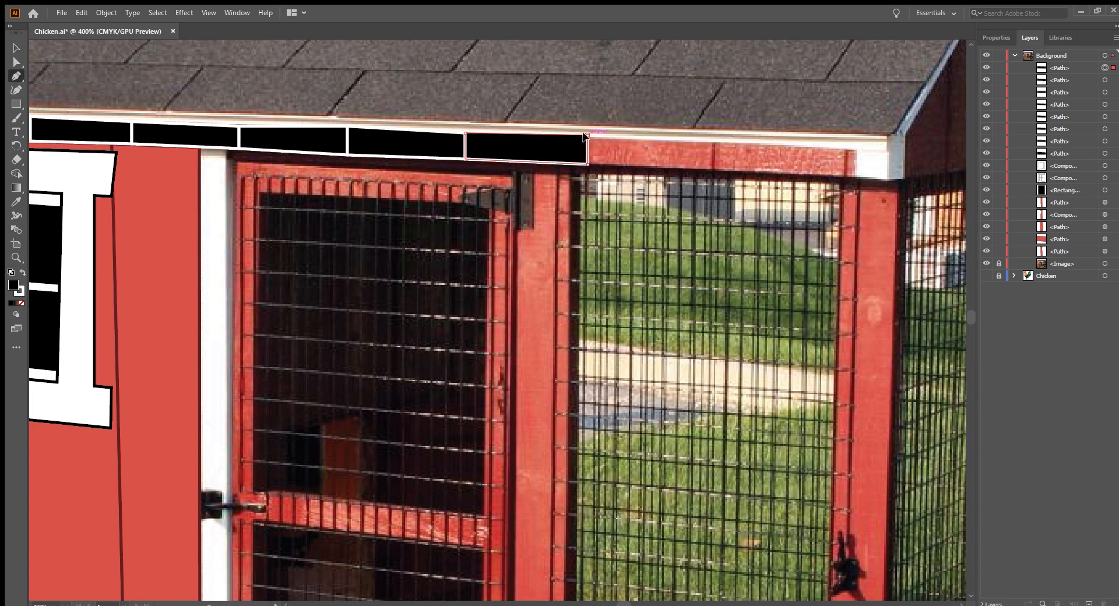
Trace the four corners of the ninth trim board, above the left half of the mesh panel, with the Pen tool
left_click(712, 141)
left_click(712, 169)
left_click(587, 165)
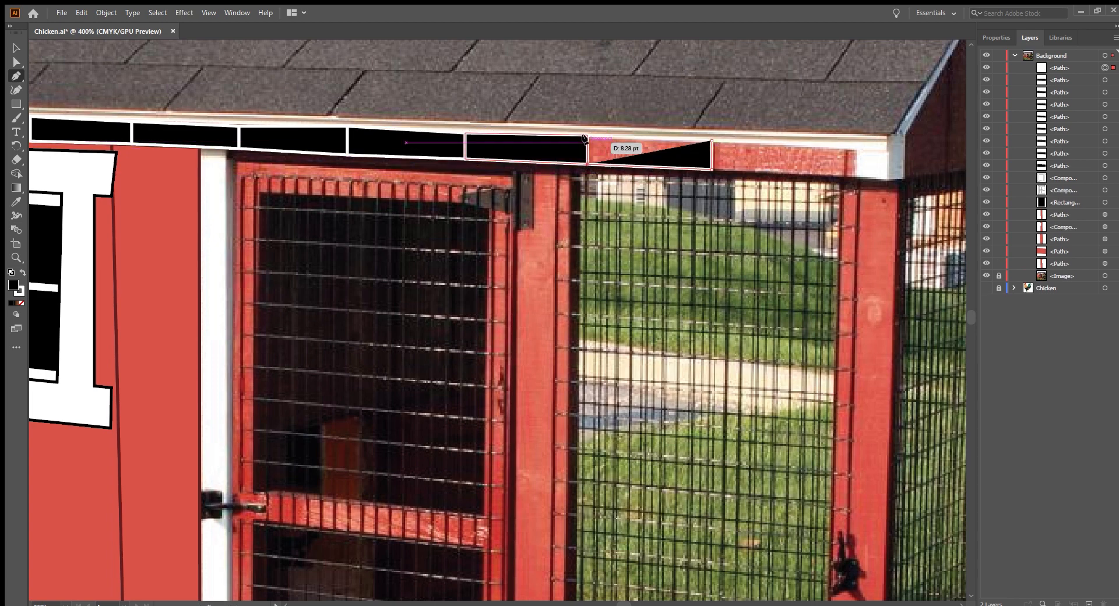
left_click(586, 137)
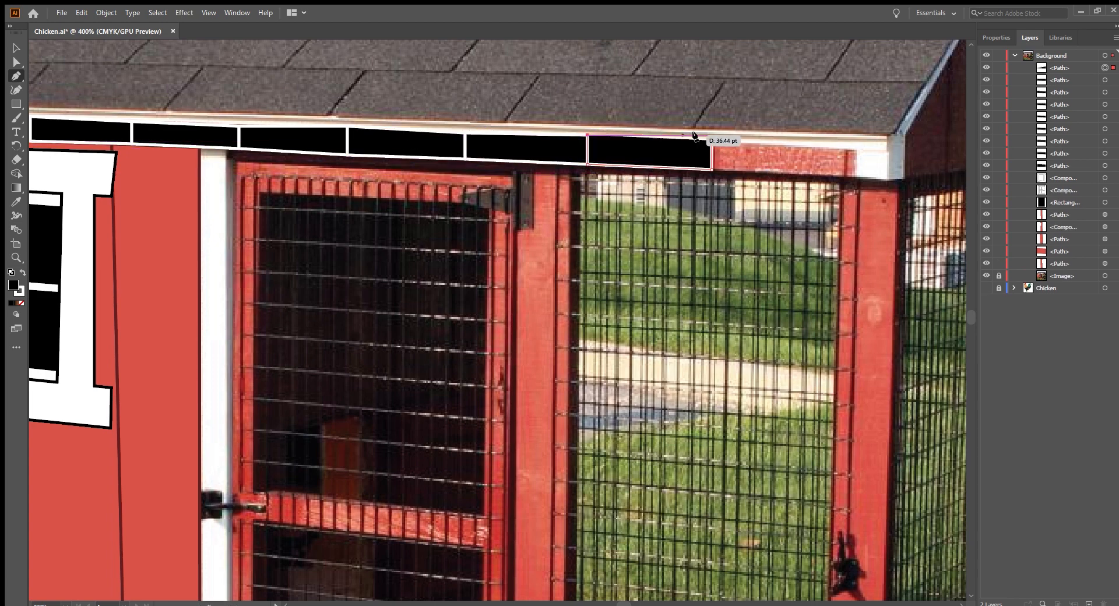
Trace the tenth trim board, reaching the white eave end at the coop's right corner, as a closed four-corner Pen shape
left_click(844, 149)
left_click(846, 180)
left_click(711, 169)
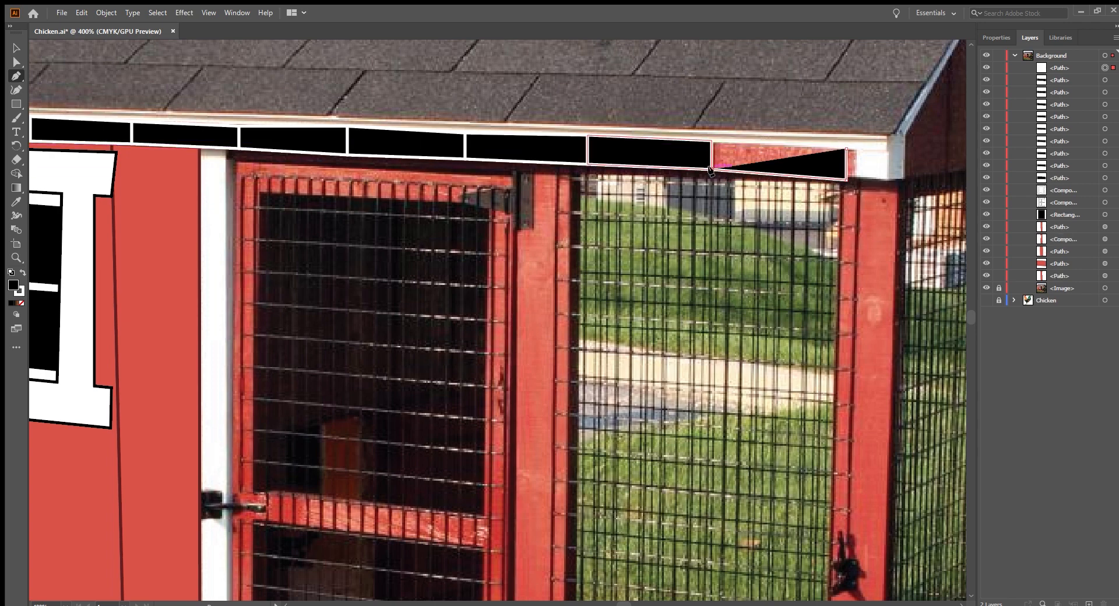
left_click(711, 140)
left_click(845, 149)
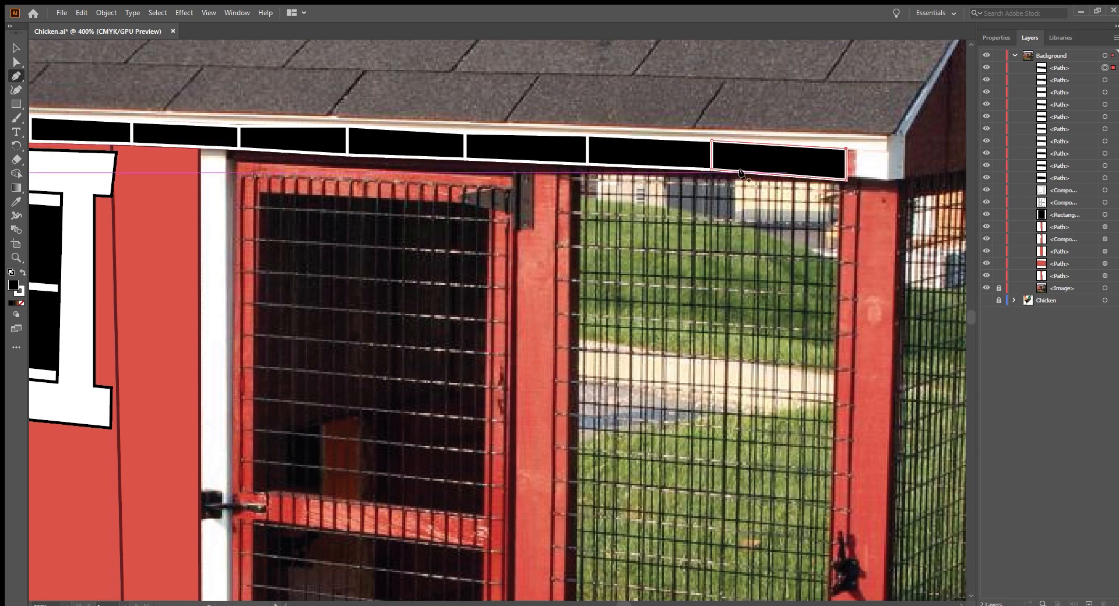
Remove the fill and start a white-stroked grass outline with a pointed Pen blade at the left end of the coop's base board
scroll(671, 204, "down", 2)
scroll(600, 239, "right", 2)
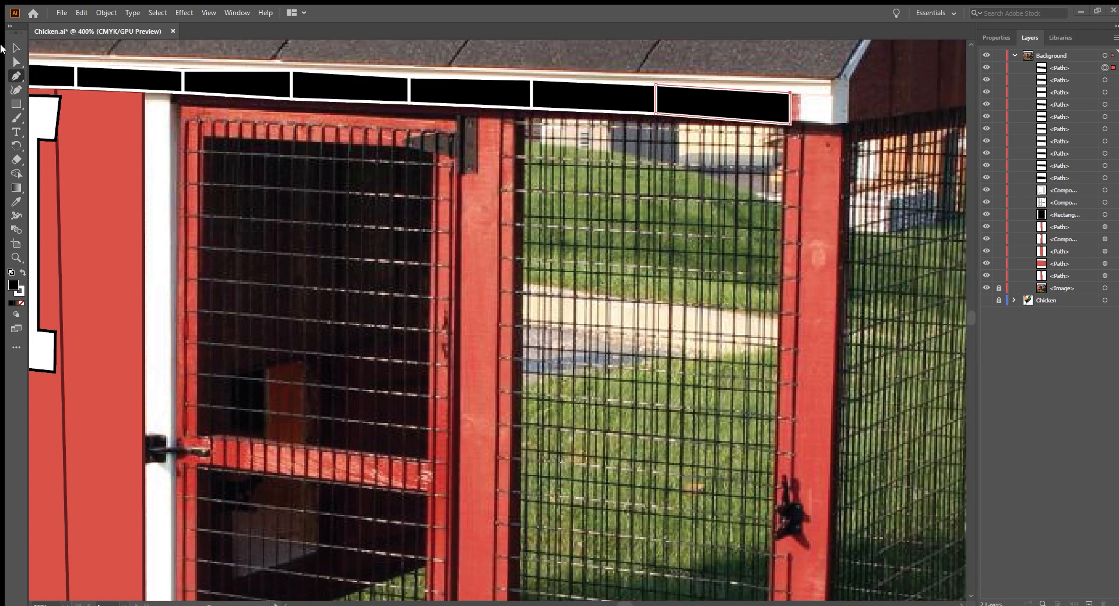
left_click(16, 48)
scroll(245, 242, "right", 2)
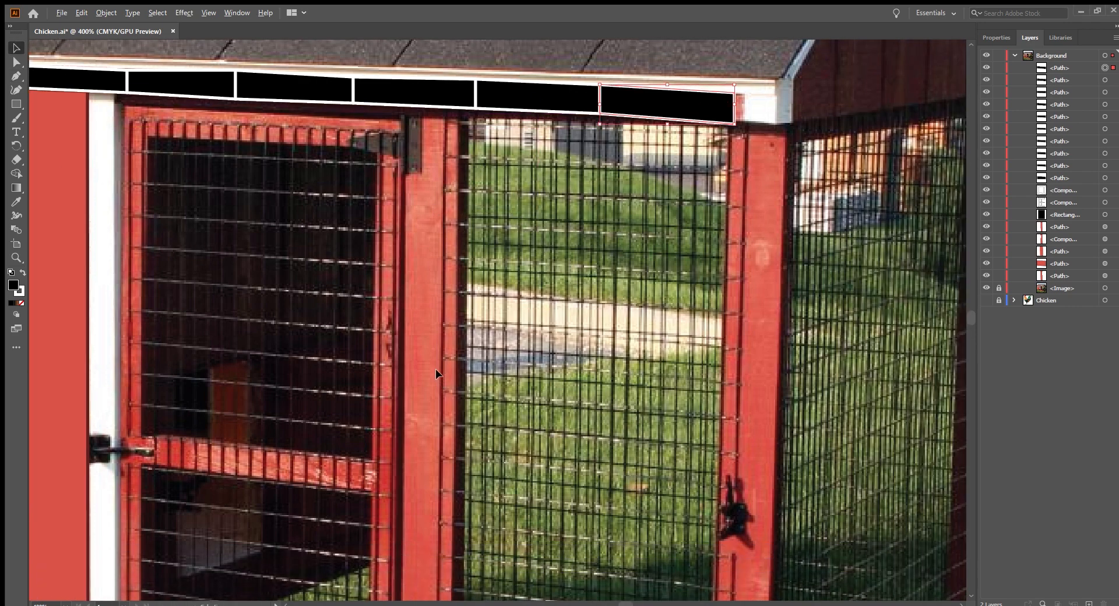
scroll(435, 369, "down", 4)
scroll(379, 381, "down", 3)
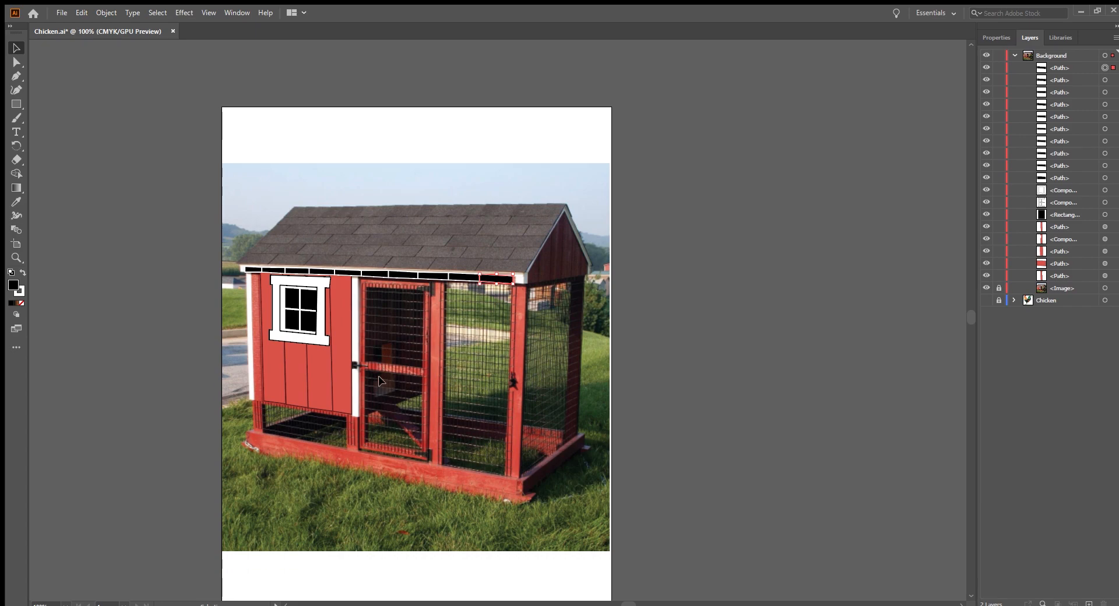
scroll(315, 460, "up", 3, "alt")
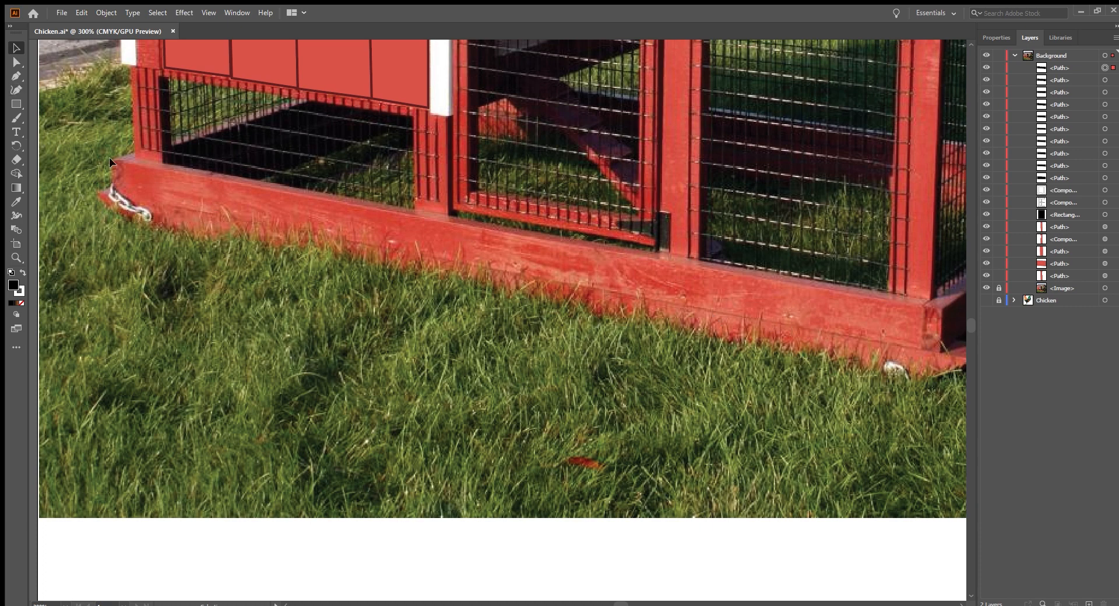
left_click(14, 76)
left_click(19, 302)
left_click(102, 209)
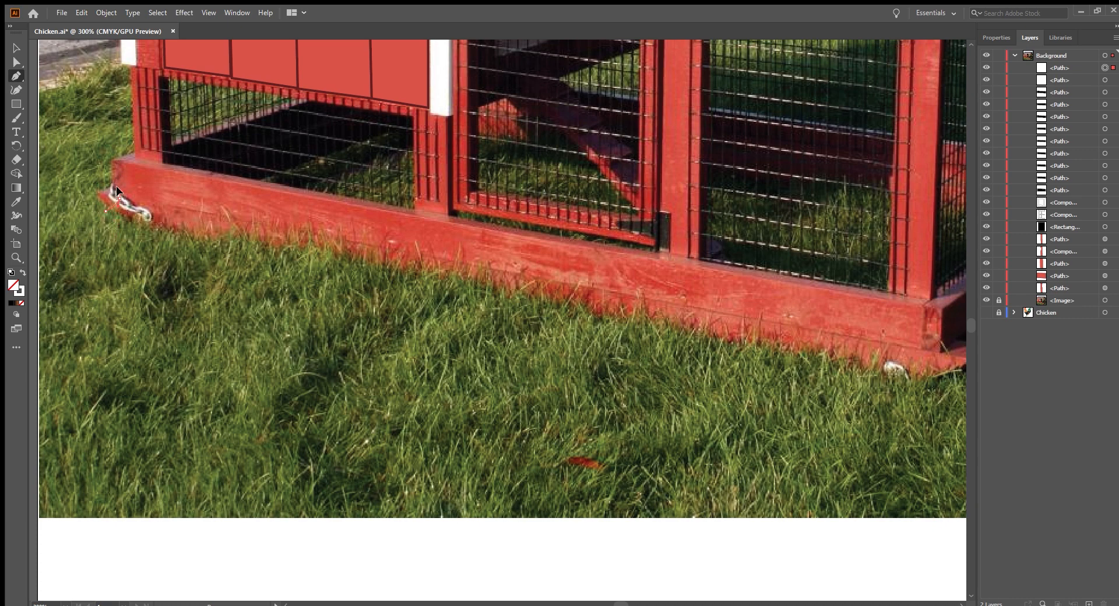
mouse_move(117, 186)
left_mouse_down()
mouse_move(114, 163)
mouse_move(121, 205)
mouse_move(117, 169)
left_mouse_up()
left_click(126, 191, "ctrl")
left_click(124, 195)
Continue the grass outline with a second tall blade and a low blade leaning right along the base board
left_click(119, 211, "ctrl")
left_click_drag(114, 215, 165, 211)
left_click(138, 201)
left_click_drag(167, 213, 169, 215)
left_click(164, 223)
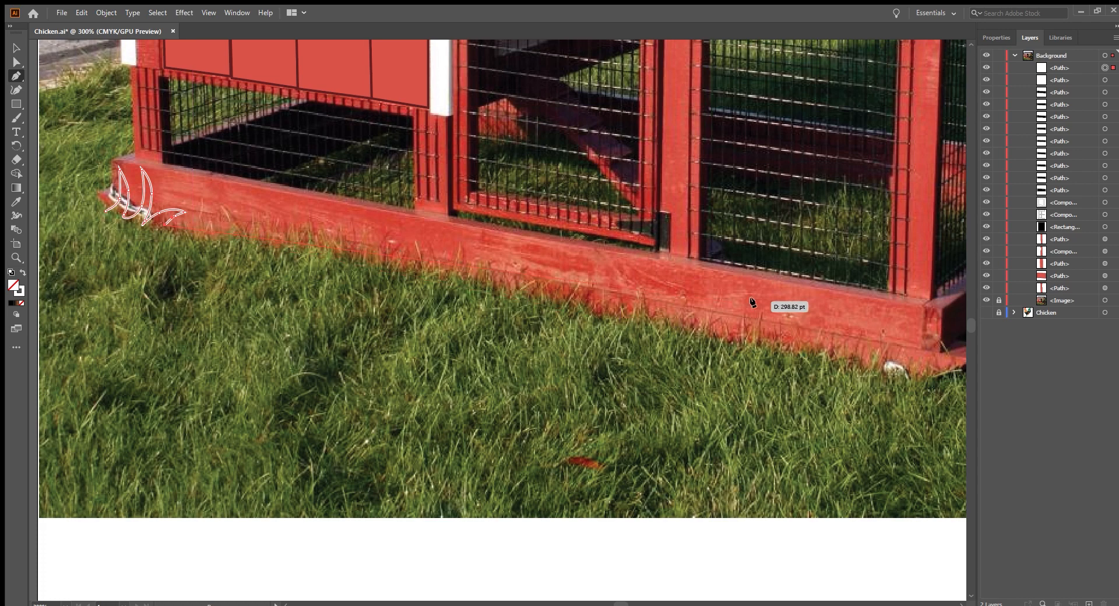
Extend the grass outline with a rounded dip and a tall curved blade rising over the base board
left_click(192, 220, "ctrl")
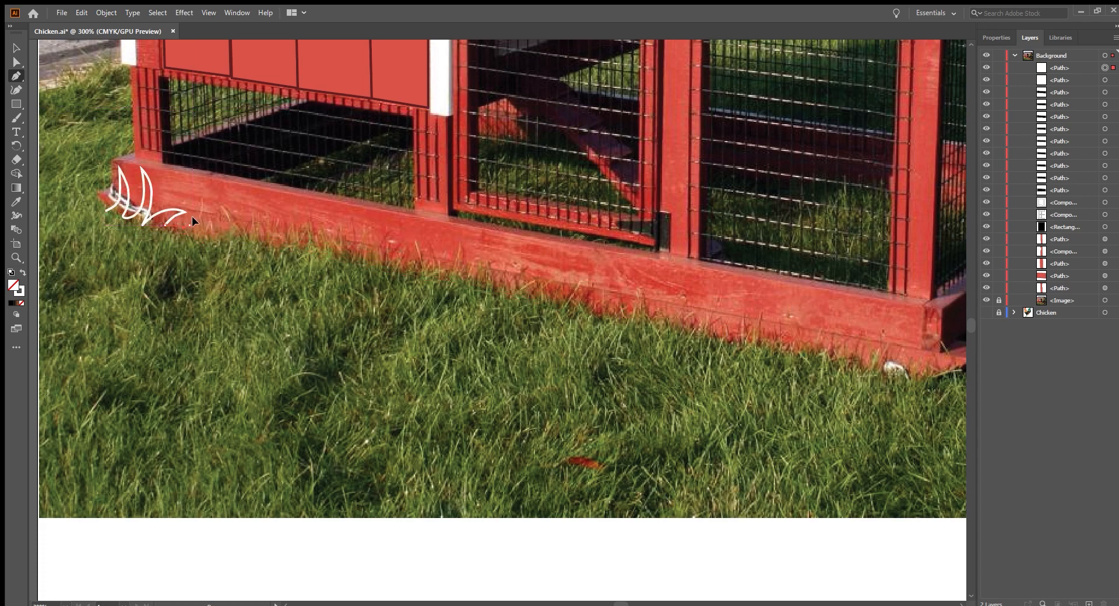
left_click_drag(196, 204, 196, 203)
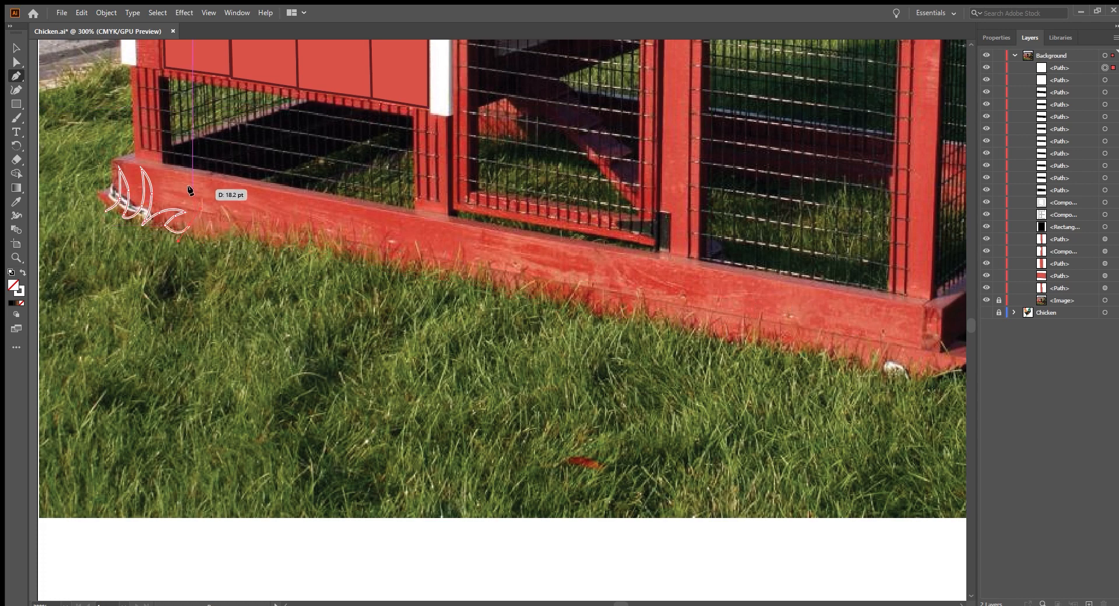
left_click(191, 189)
left_click(199, 204, "ctrl")
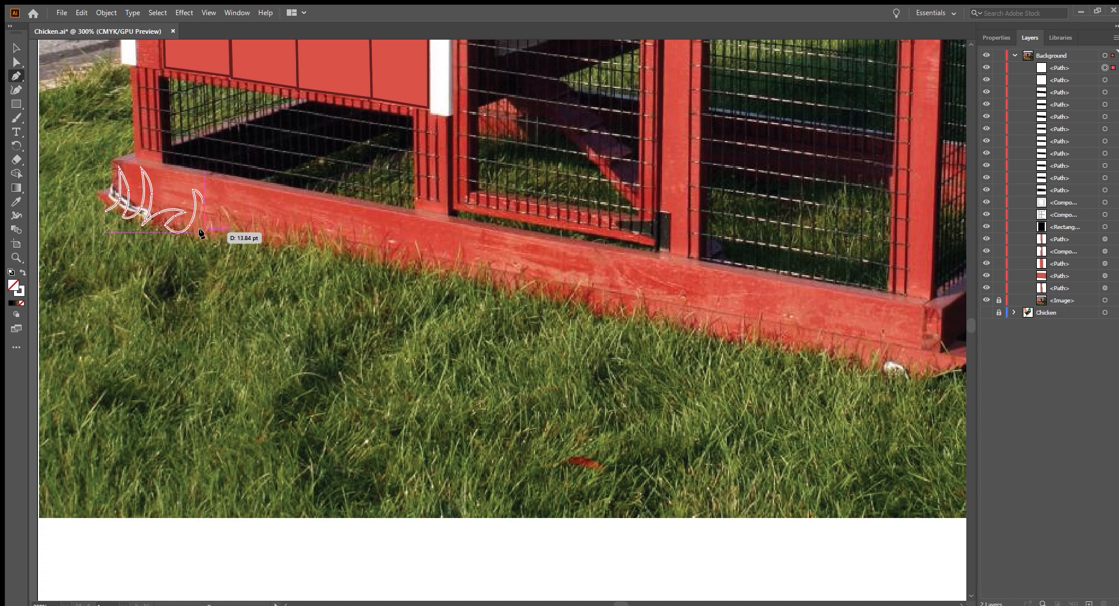
left_click(196, 229, "ctrl")
Add a row of short, right-leaning blades to the grass outline along the base board's lower edge
left_click_drag(214, 227, 215, 211)
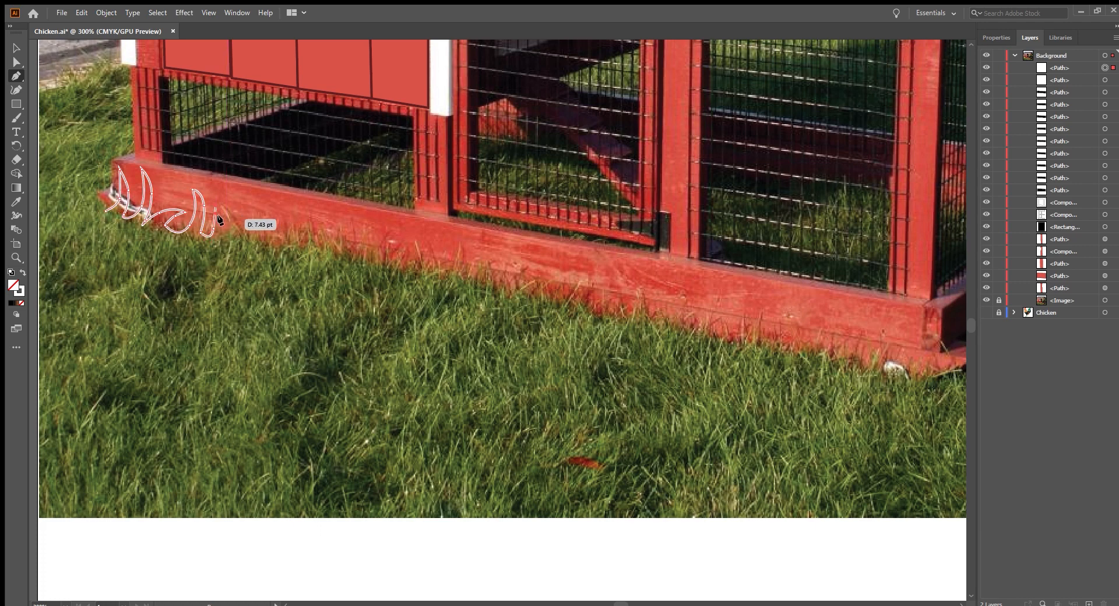
left_click(216, 225, "ctrl")
left_click_drag(216, 225, 215, 226)
left_click_drag(214, 229, 252, 235)
left_click(230, 215, "ctrl")
left_click(233, 243)
left_click(270, 224)
left_click(250, 243)
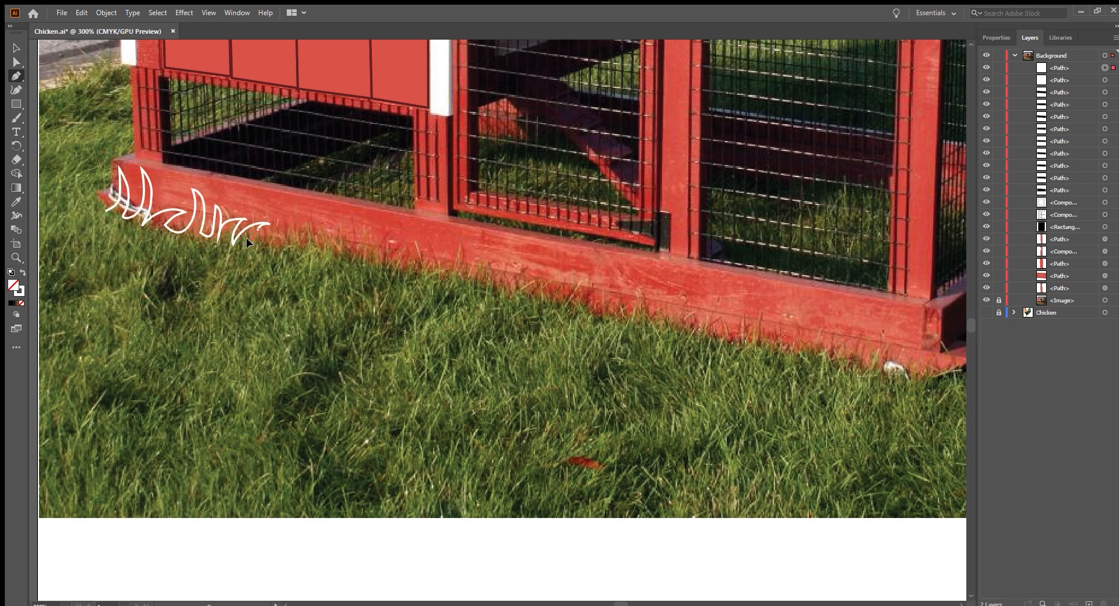
Close the grass outline with straight segments running down over the lawn and back up to the first blade
left_click(279, 247)
left_click(288, 301)
left_click(106, 287)
left_click(68, 240)
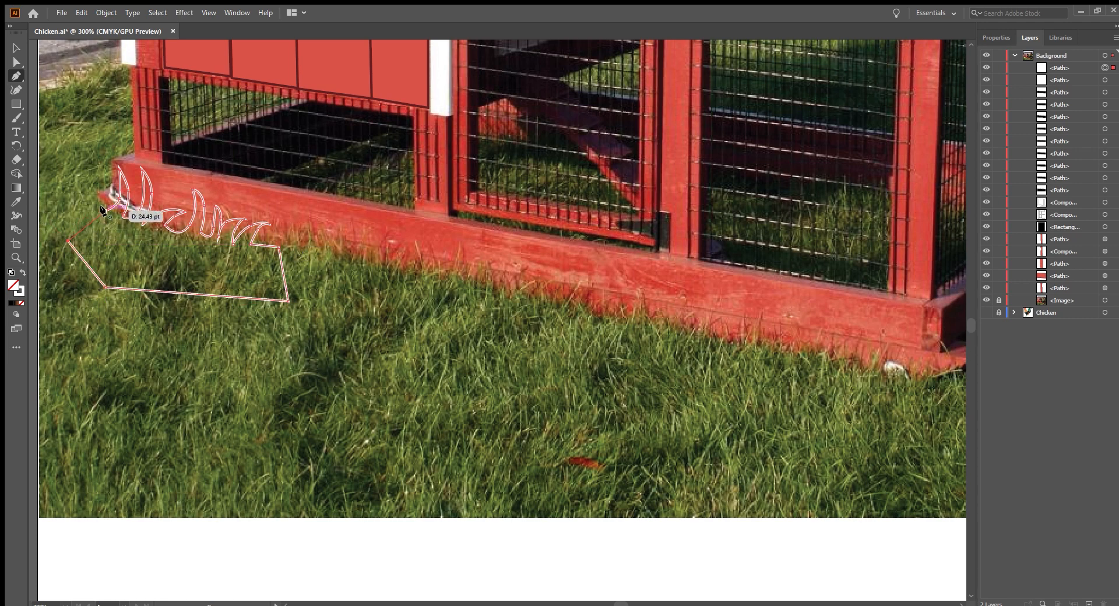
left_click(104, 207)
Adjust the grass outline's anchor points at the base of the first blades and the tall middle blade with Direct Selection
left_click(18, 60)
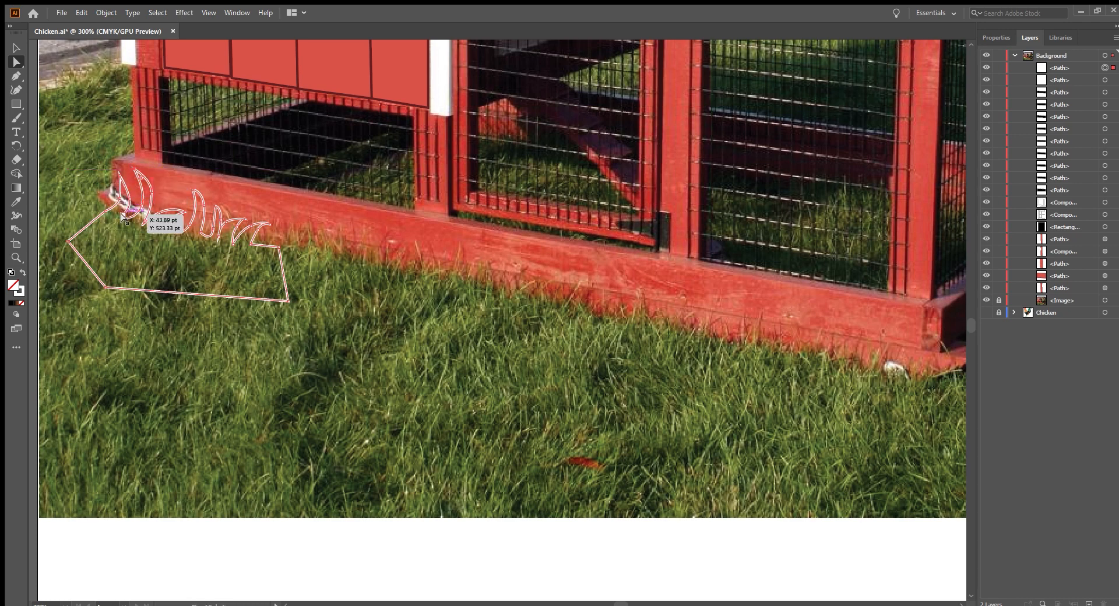
left_click_drag(119, 211, 125, 213)
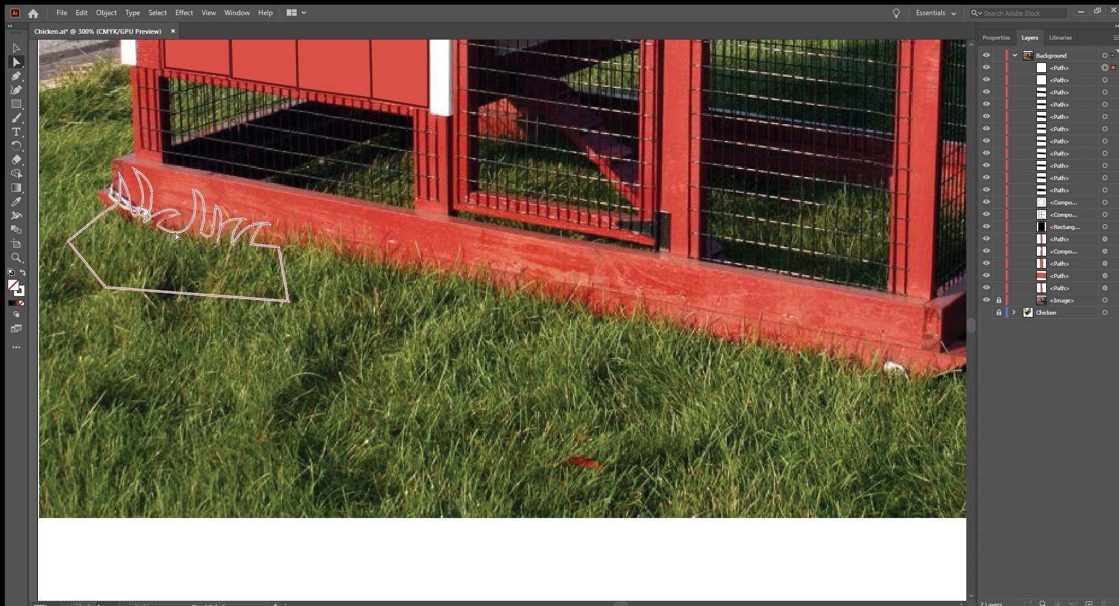
left_click(180, 254)
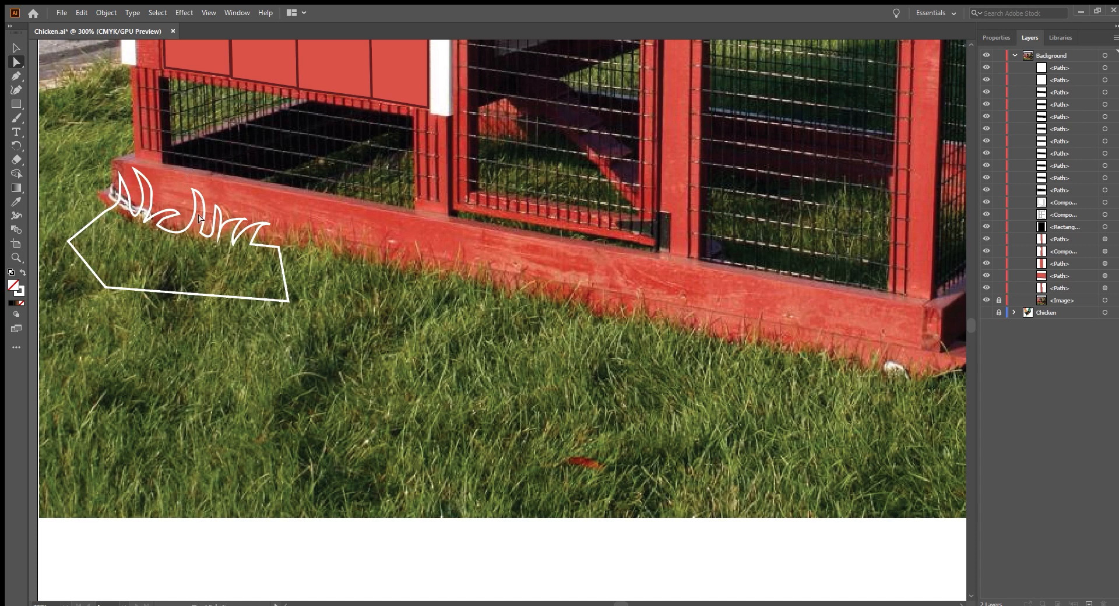
mouse_move(198, 230)
left_mouse_down()
mouse_move(188, 228)
mouse_move(211, 215)
left_mouse_up()
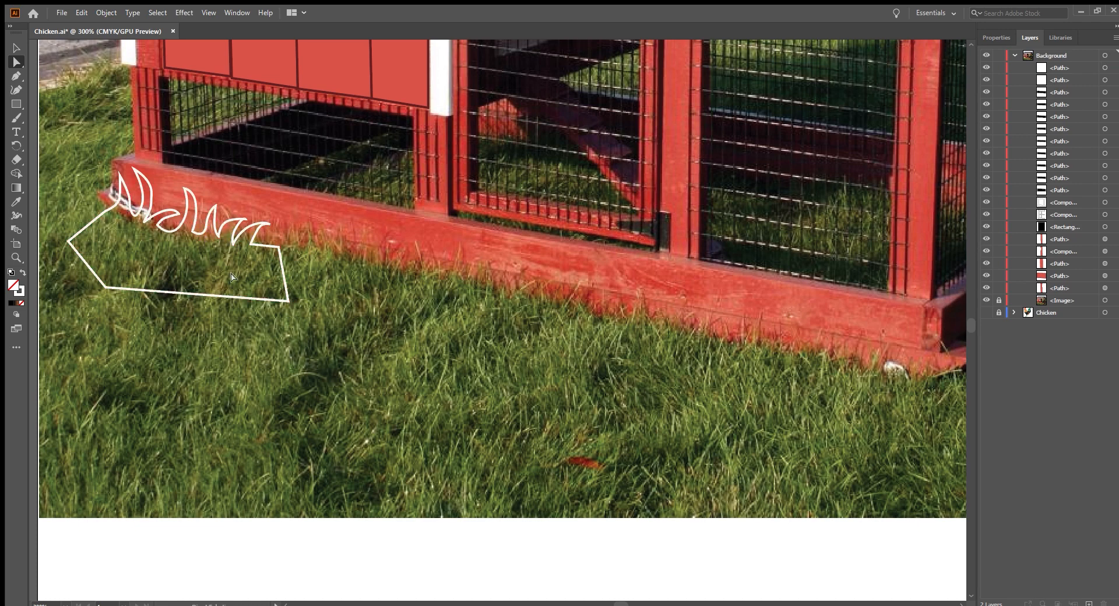
Select the grass shape and fill it with a medium olive green sampled from the photo's lawn with the Eyedropper
left_click(247, 294)
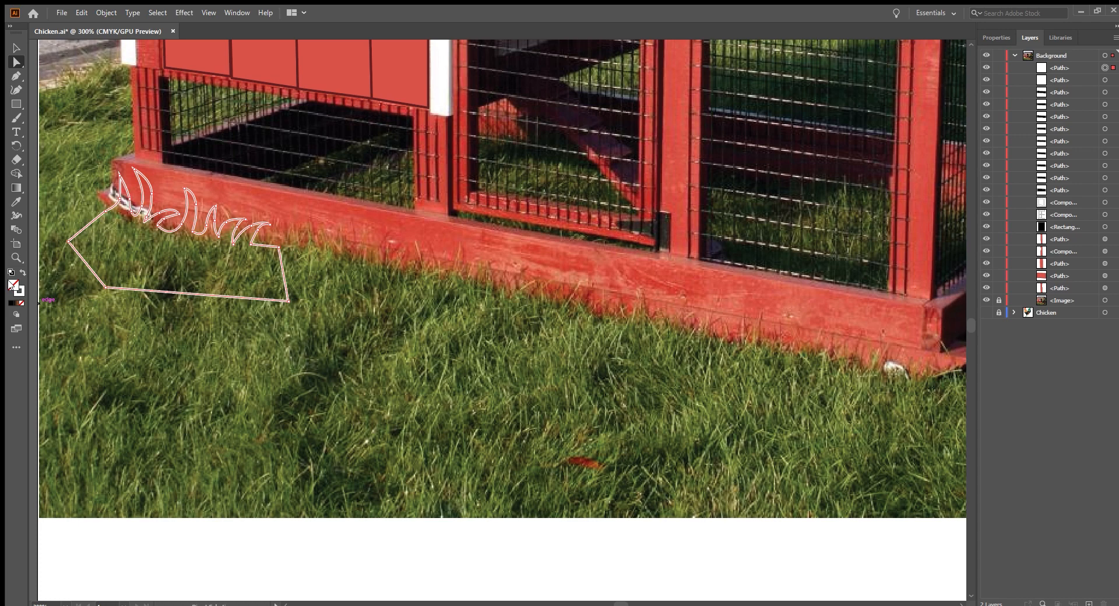
left_click(17, 202)
left_click(120, 247)
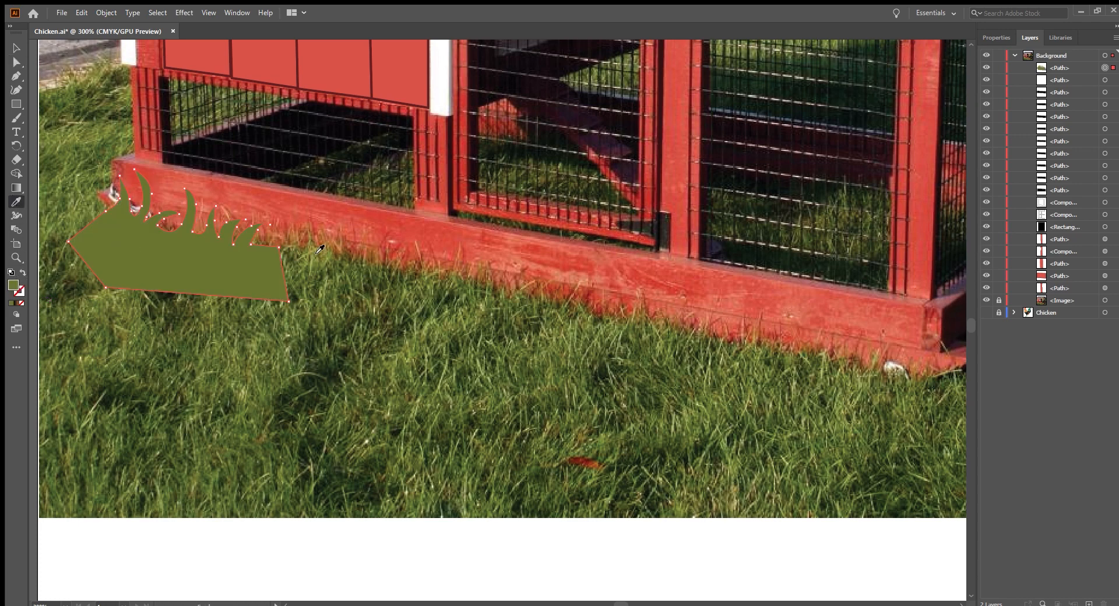
left_click(323, 273)
left_click(310, 258)
left_click(304, 252)
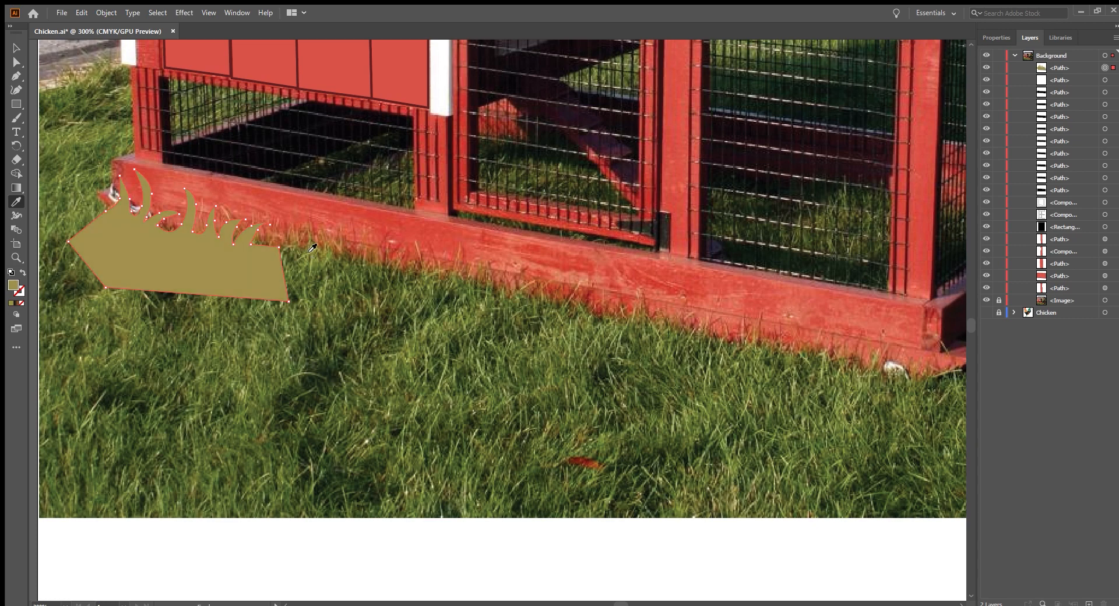
left_click(308, 253)
left_click(326, 279)
left_click(383, 285)
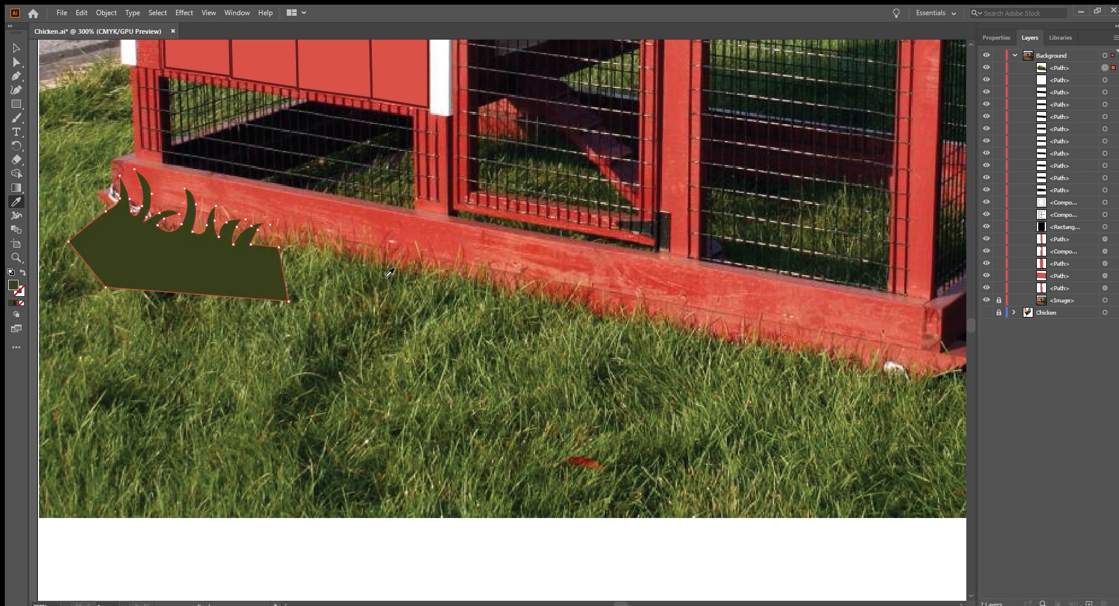
left_click(390, 271)
left_click(444, 277)
left_click(477, 290)
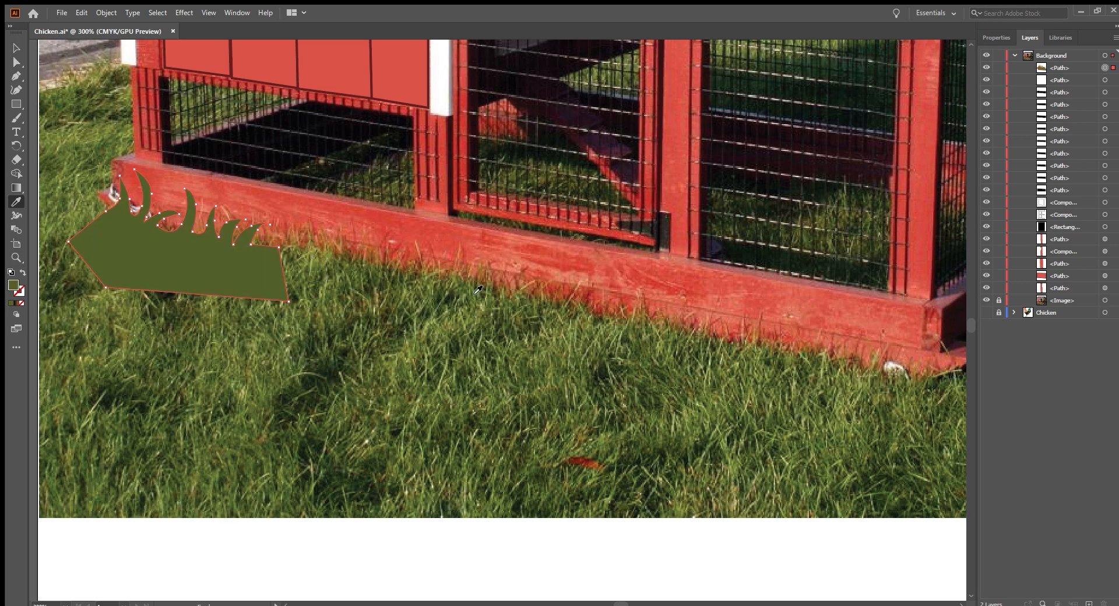
Refill the grass shape with a lighter olive green by resampling the photo's lawn with the Eyedropper
left_click(450, 299)
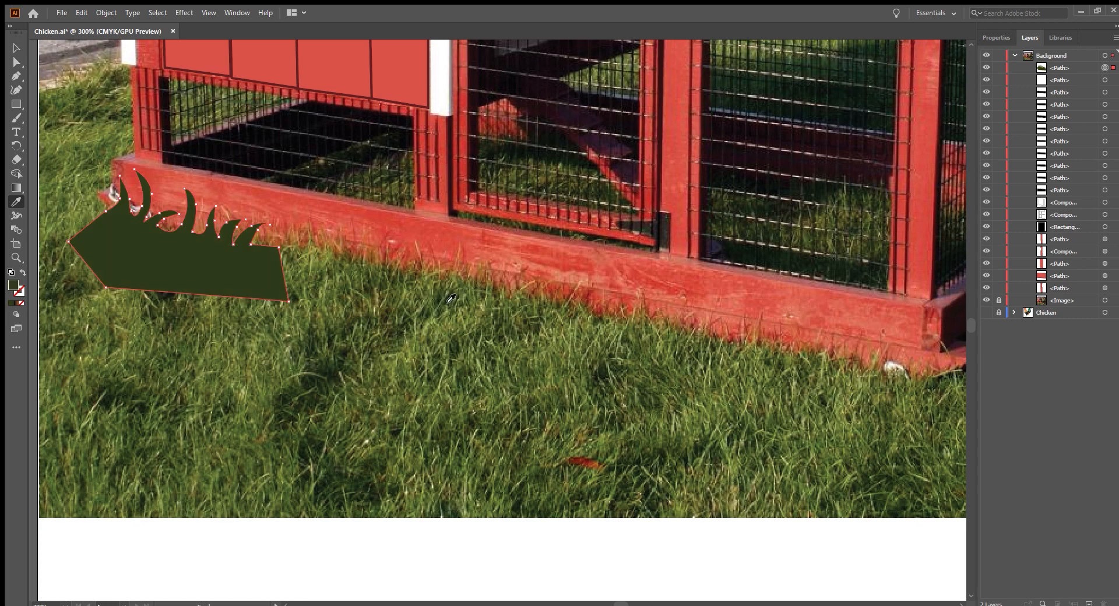
left_click(402, 283)
left_click(404, 289)
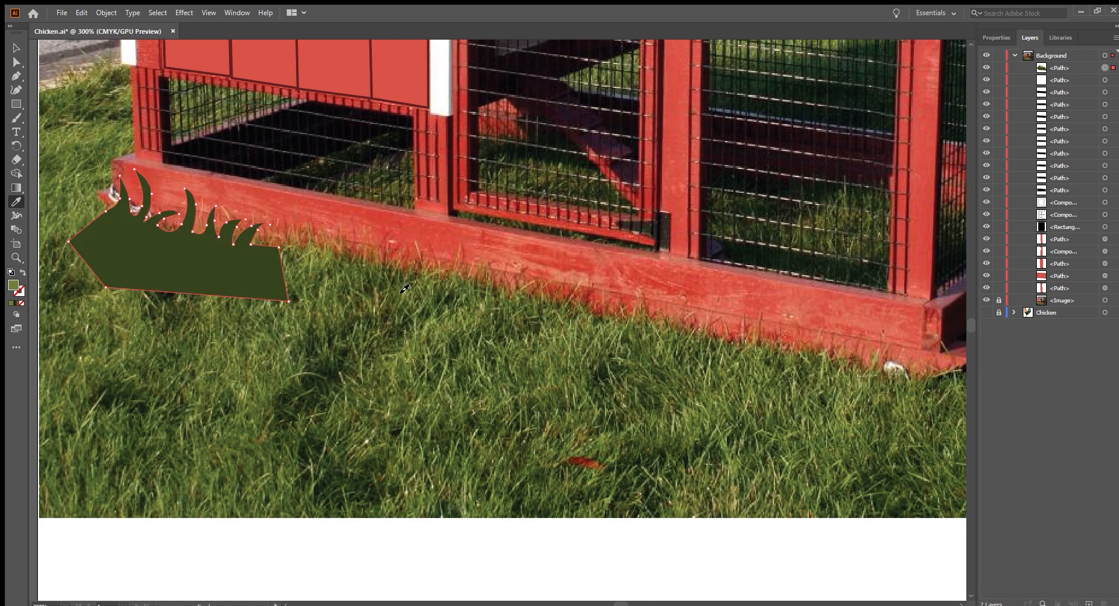
Duplicate the grass clump four times in an overlapping row along the base board's lower edge
left_click(17, 49)
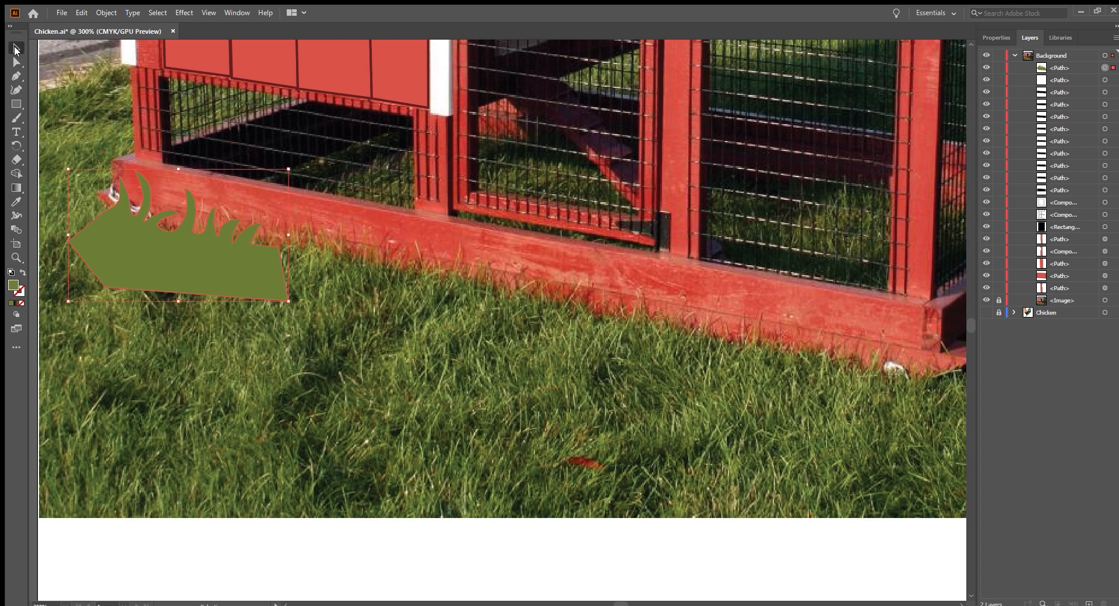
left_click_drag(112, 243, 766, 393)
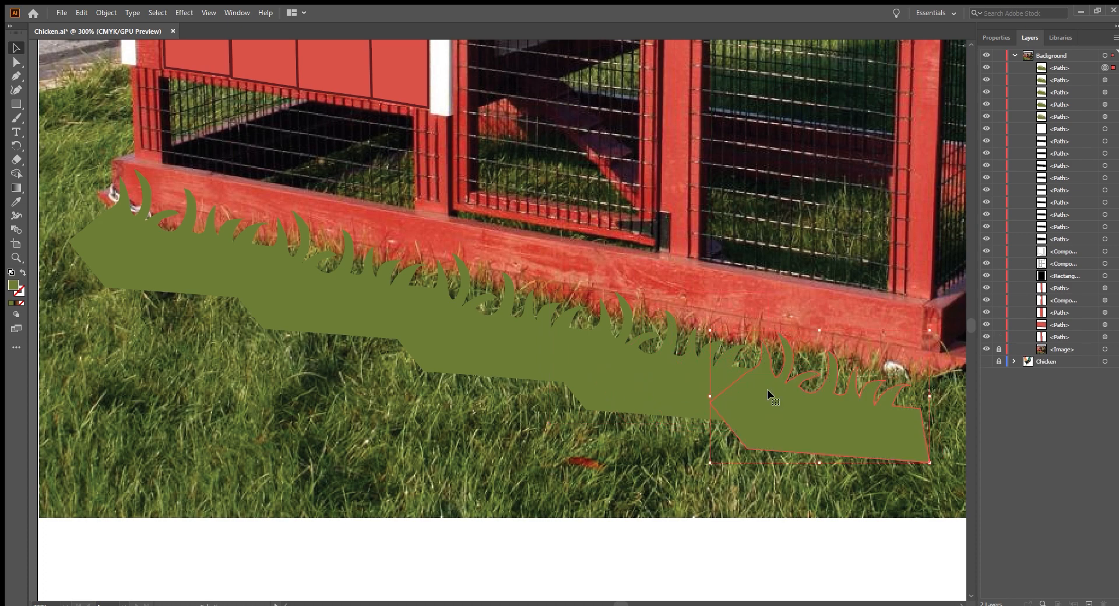
Select all the overlapping grass clumps and merge them into one shape with Shape Builder
left_click(198, 262)
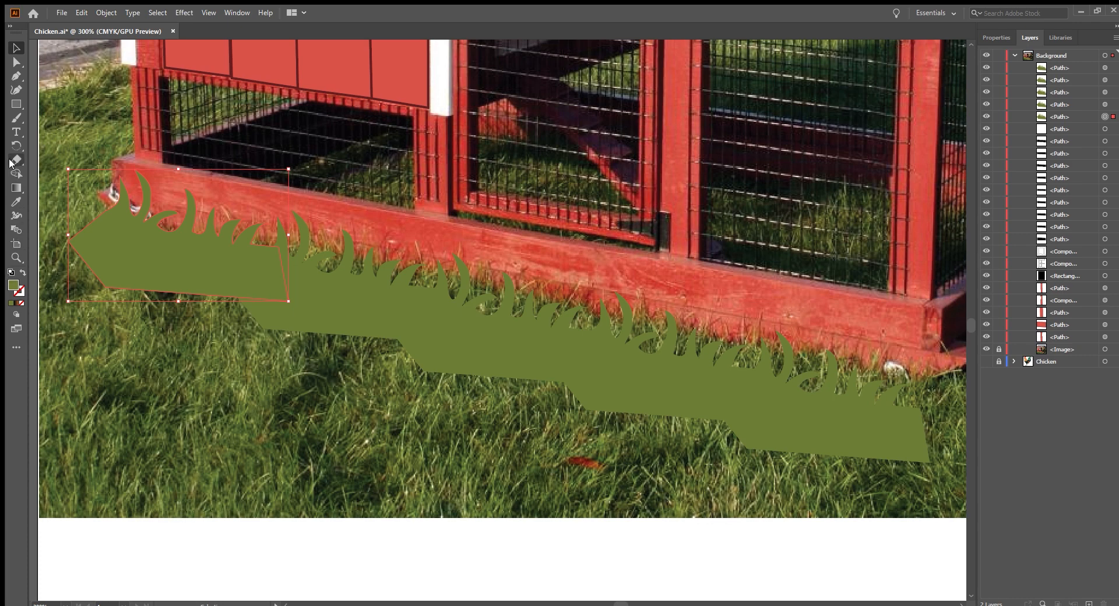
left_click(12, 166)
left_click_drag(434, 329, 493, 348)
key("v")
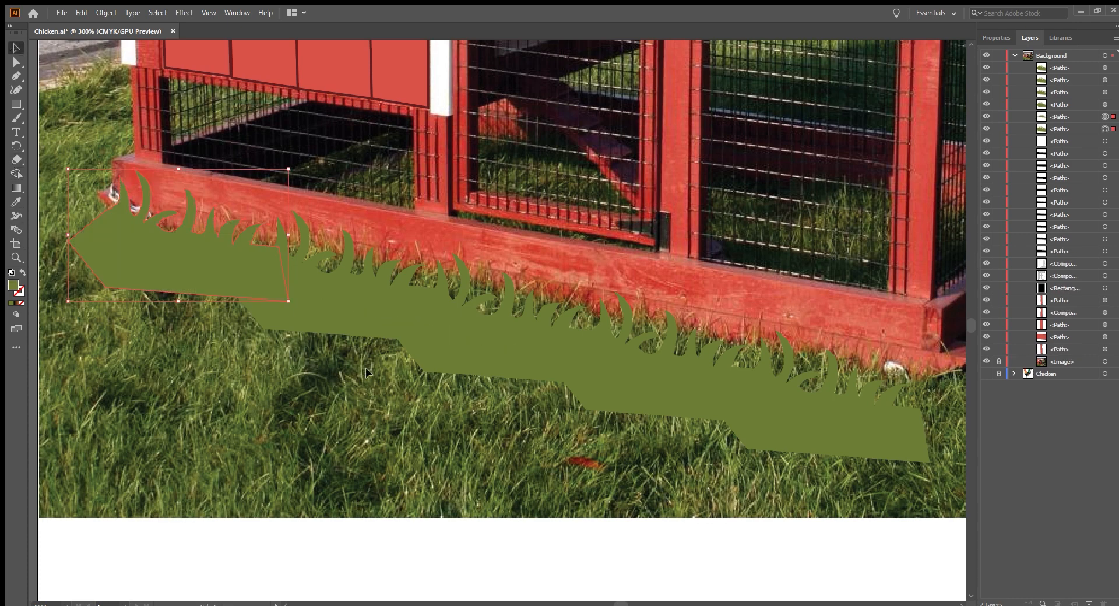
left_click(331, 314, "shift")
left_click(425, 353, "shift")
left_click(573, 380, "shift")
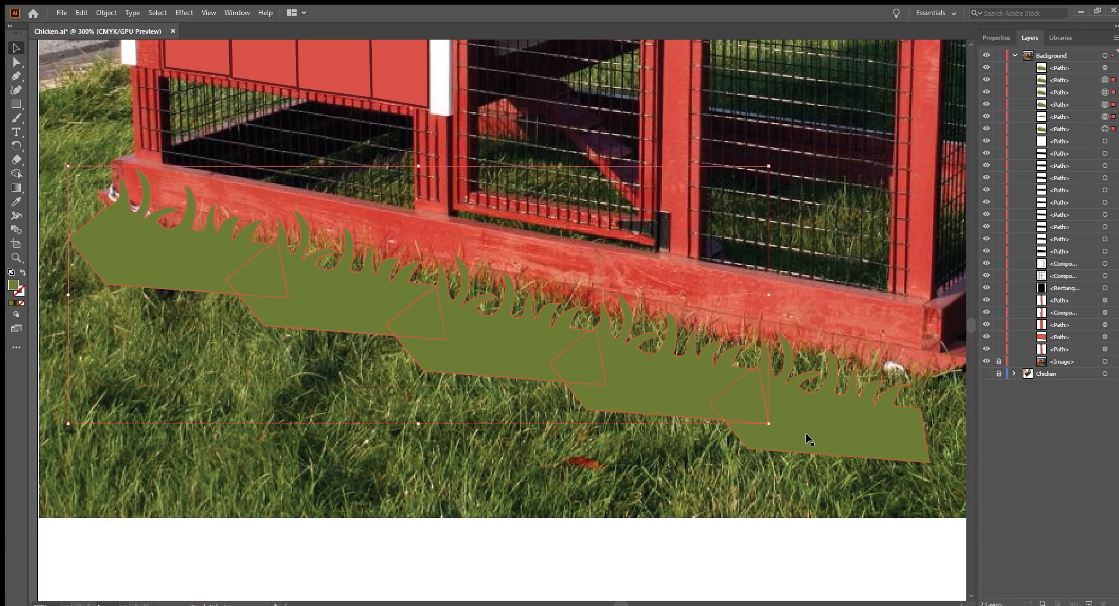
left_click(806, 434, "shift")
left_click(16, 173)
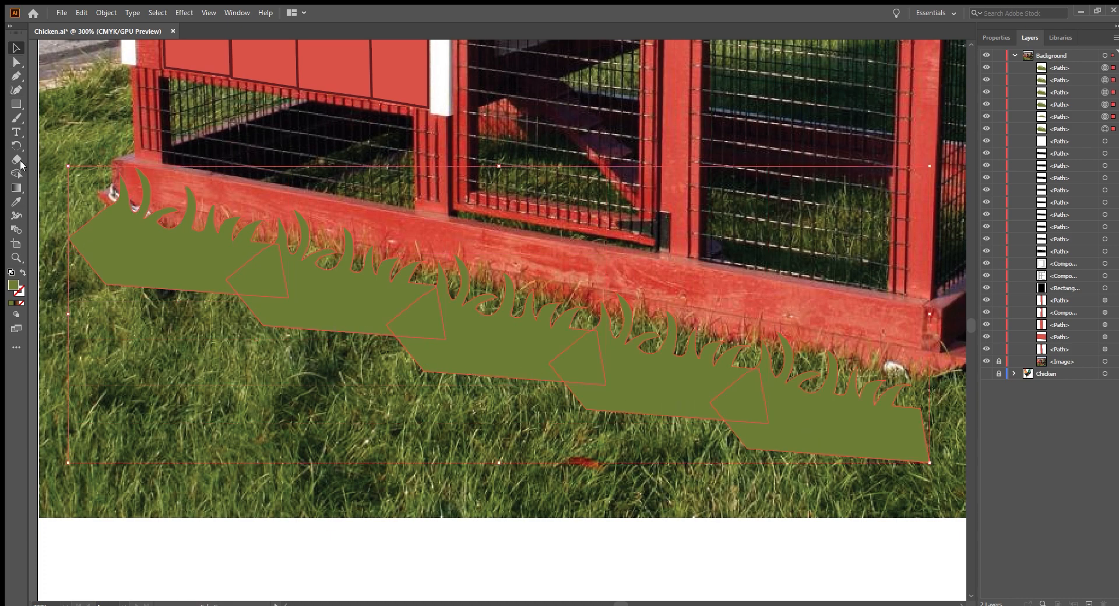
mouse_move(137, 260)
left_mouse_down()
mouse_move(250, 269)
mouse_move(472, 334)
mouse_move(659, 371)
mouse_move(810, 377)
left_mouse_up()
Lower the merged grass shape's first two underside anchor points to the photo's lower edge with Direct Selection
scroll(283, 358, "down", 3)
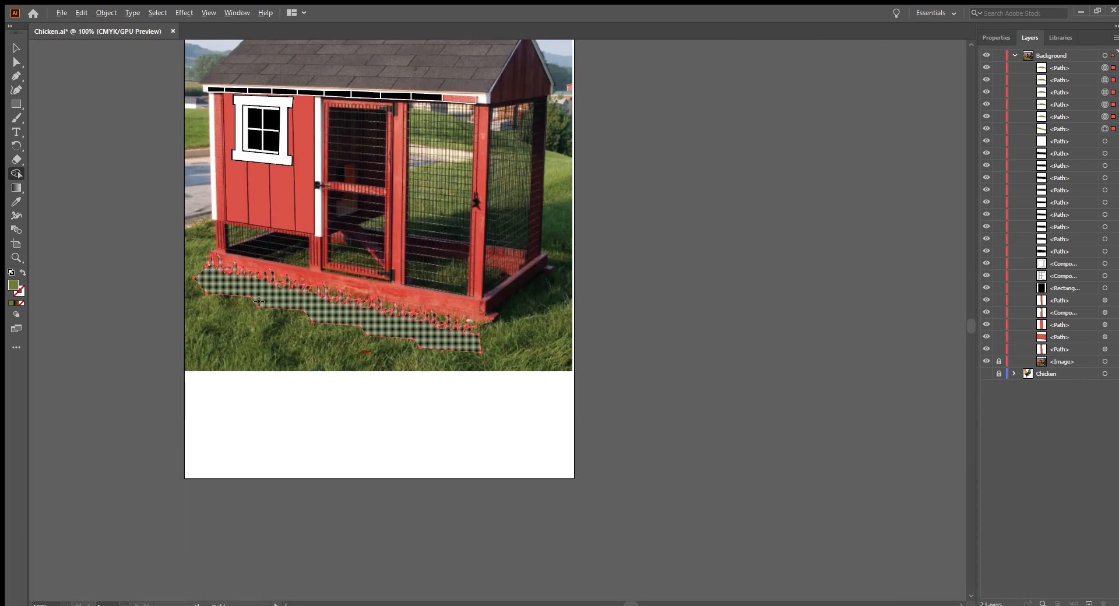
scroll(378, 328, "up", 1)
left_click(16, 62)
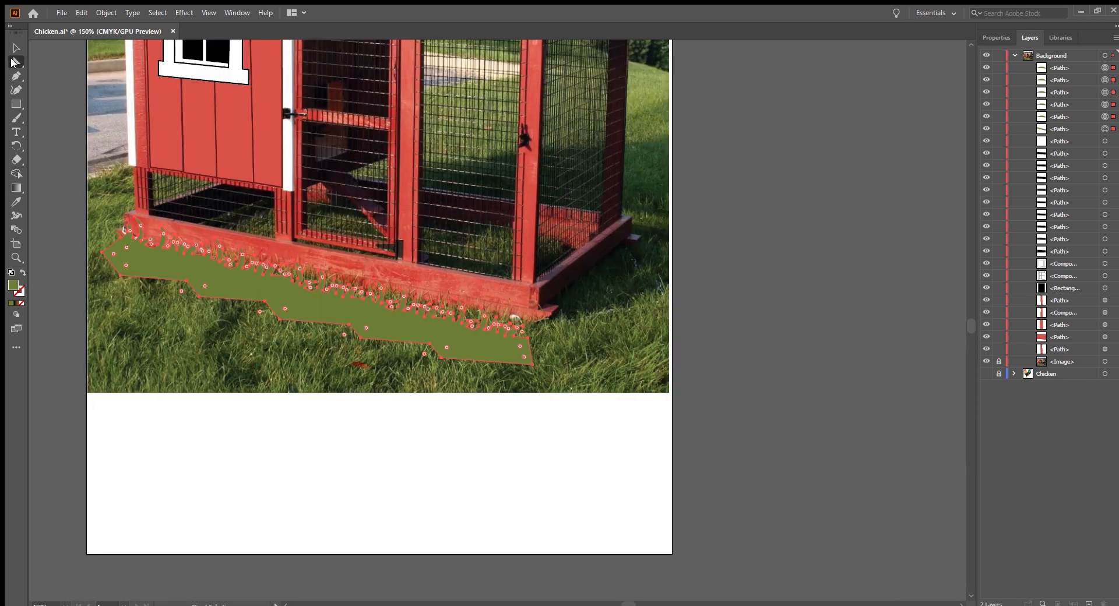
mouse_move(116, 275)
left_mouse_down()
mouse_move(97, 336)
mouse_move(124, 277)
left_mouse_up()
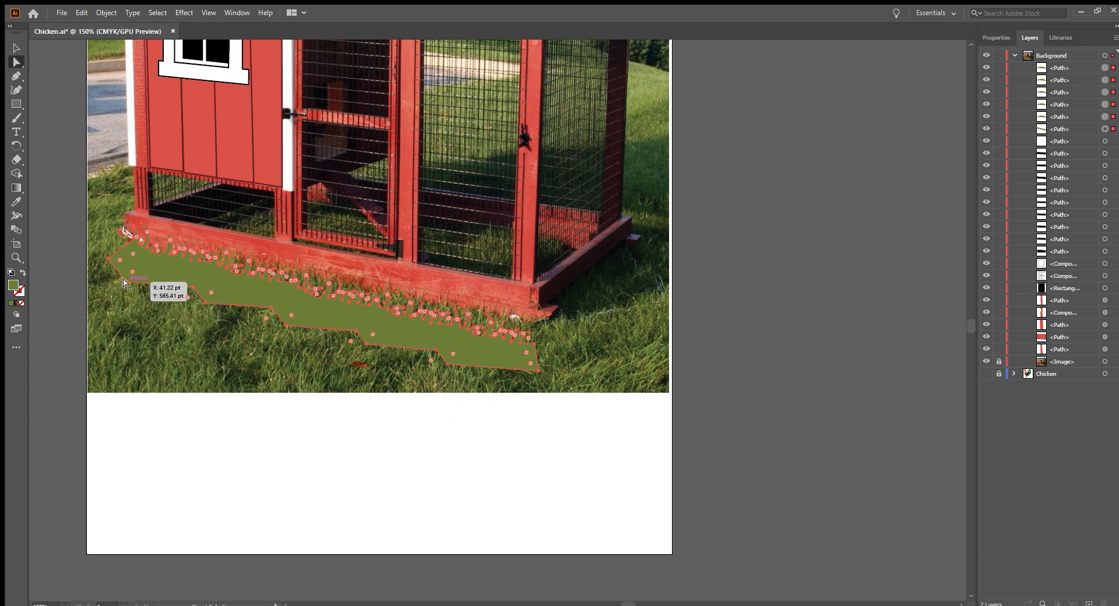
key("ctrl+z")
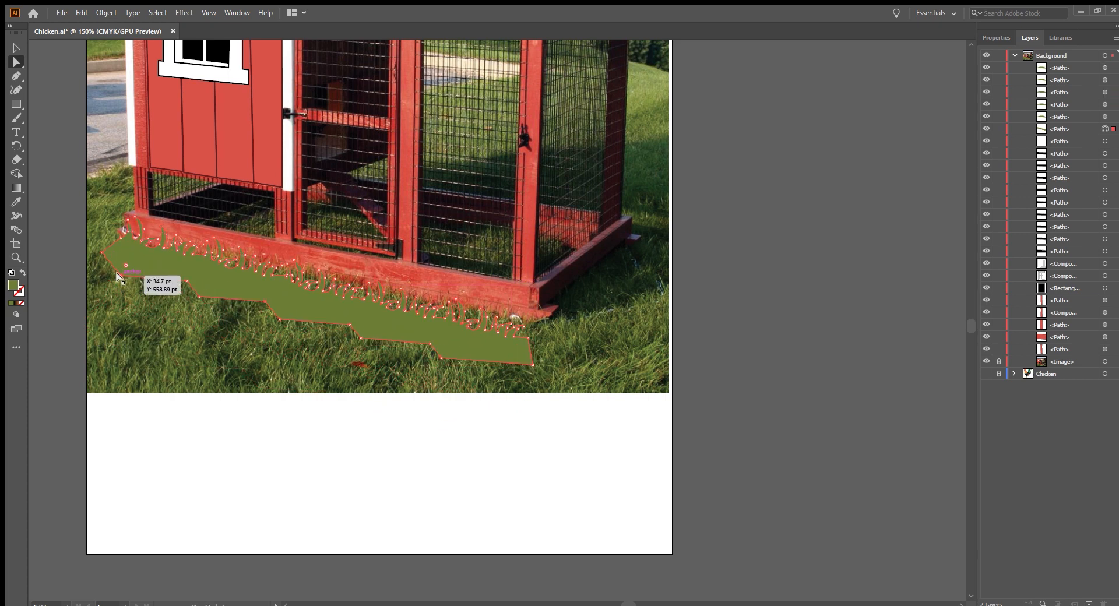
left_click_drag(121, 276, 99, 393)
left_click_drag(187, 282, 189, 393)
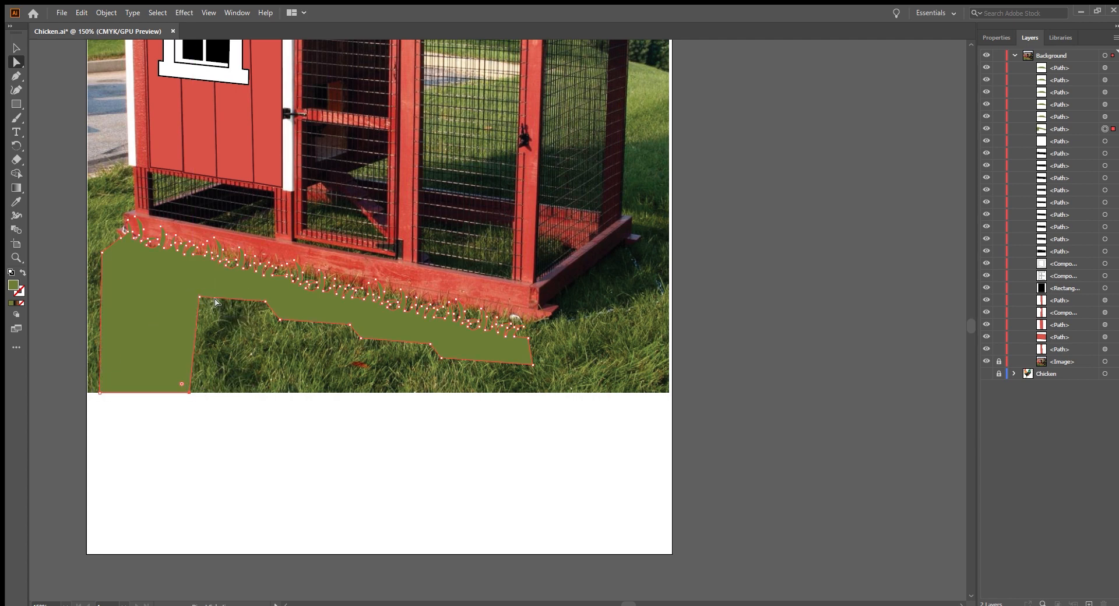
Delete the stepped anchor points along the grass shape's underside with the Pen tool
left_click(17, 76)
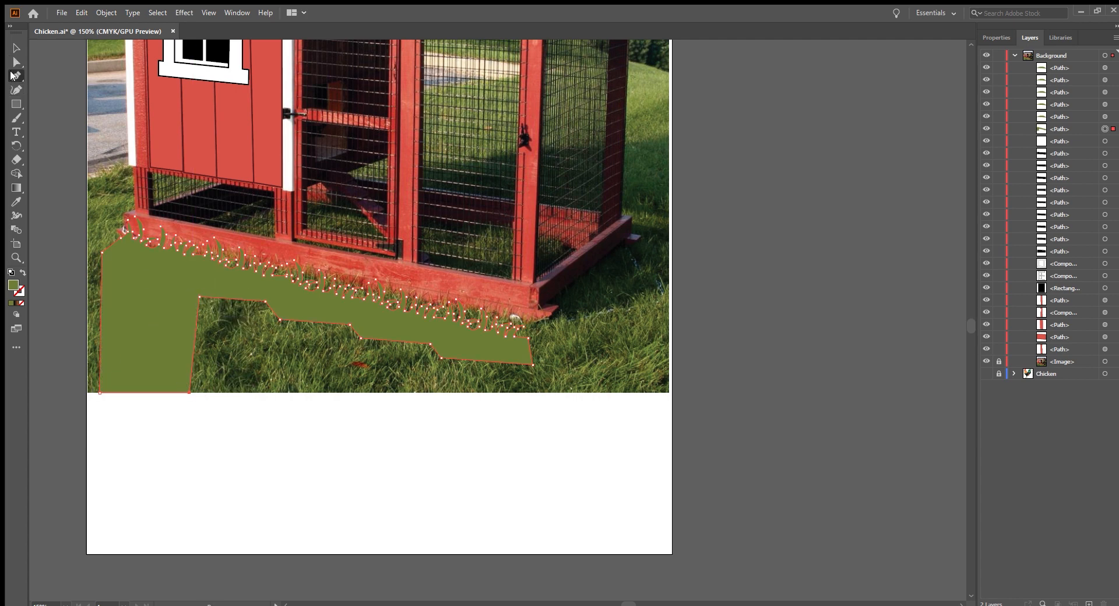
left_click(199, 296)
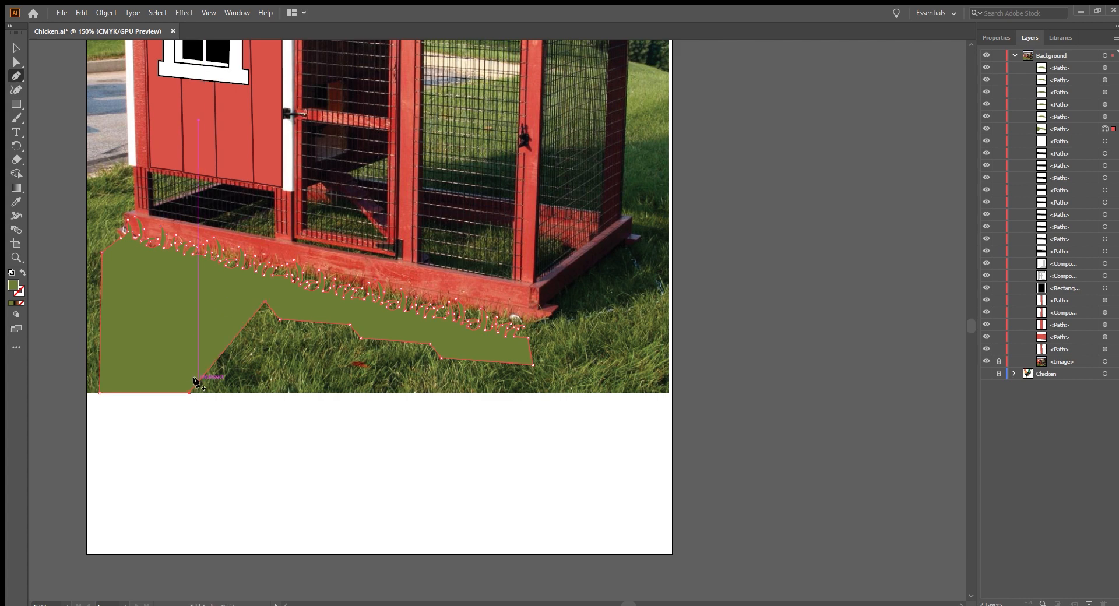
left_click(188, 392)
left_click(265, 302)
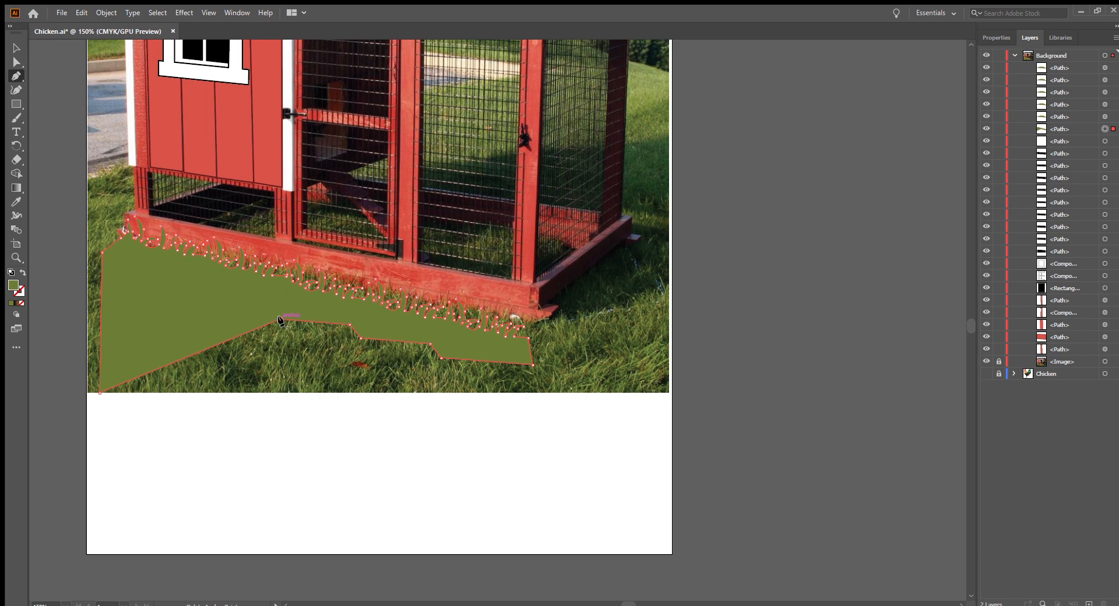
left_click(280, 319)
left_click(349, 325)
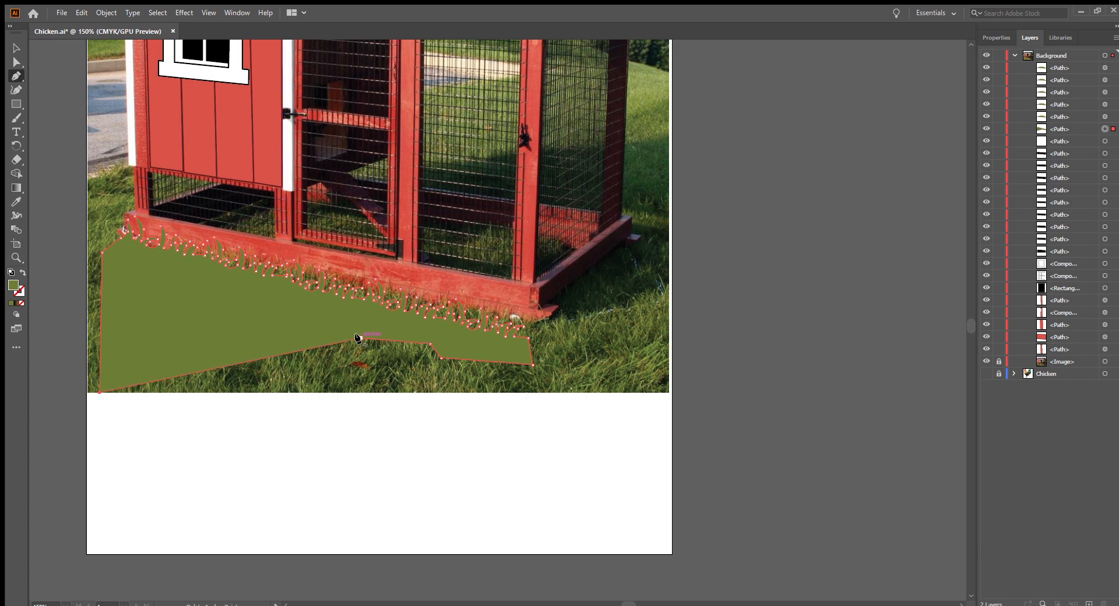
left_click(356, 336)
left_click(431, 344)
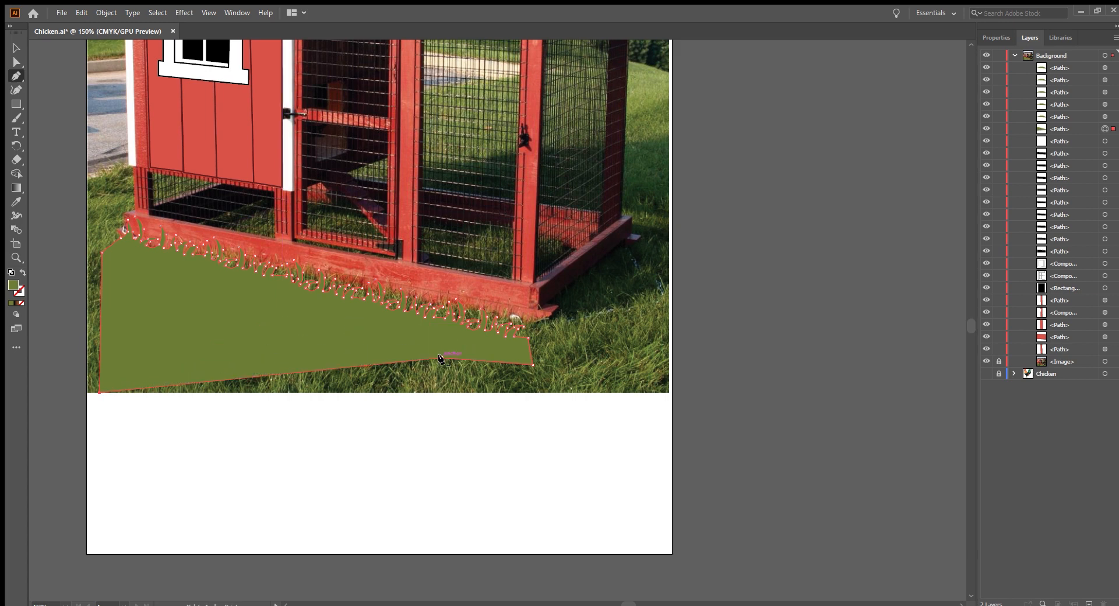
left_click(441, 357)
Pull the grass shape's lower right corner down to the photo's lower edge and move the whole shape slightly up
left_click(17, 62)
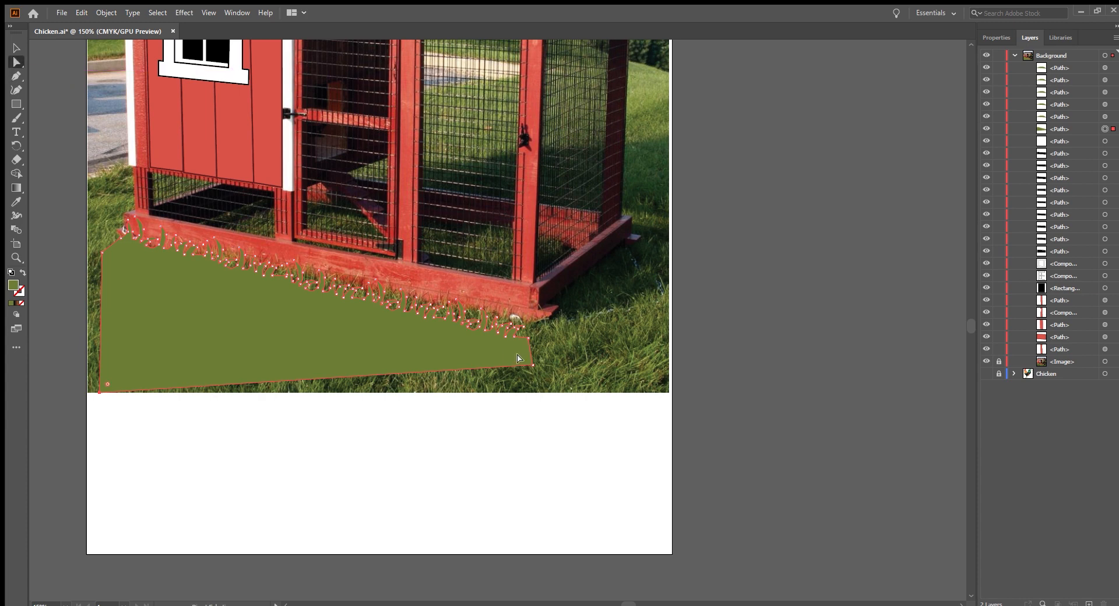
left_click_drag(529, 363, 531, 392)
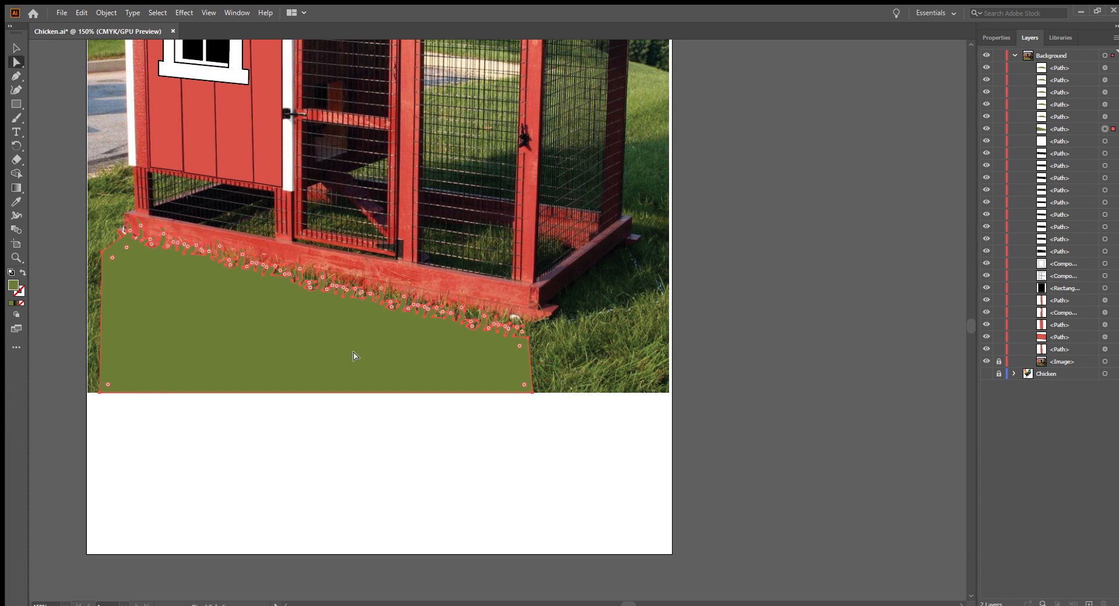
left_click_drag(354, 356, 362, 342)
left_click(392, 427)
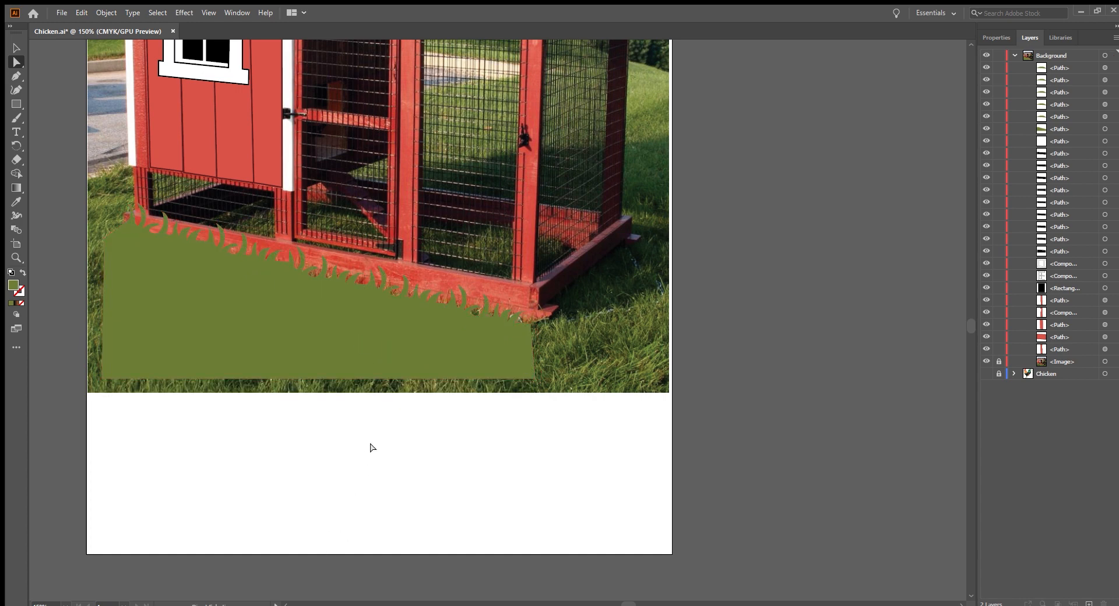
scroll(372, 448, "down", 2)
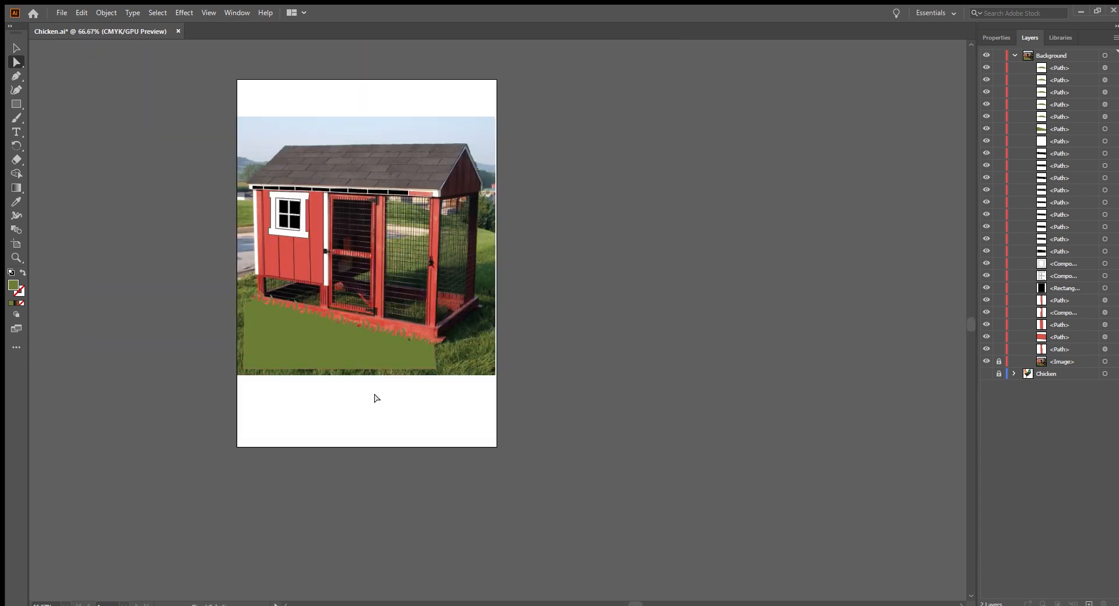
scroll(452, 375, "up", 1)
scroll(436, 353, "up", 2)
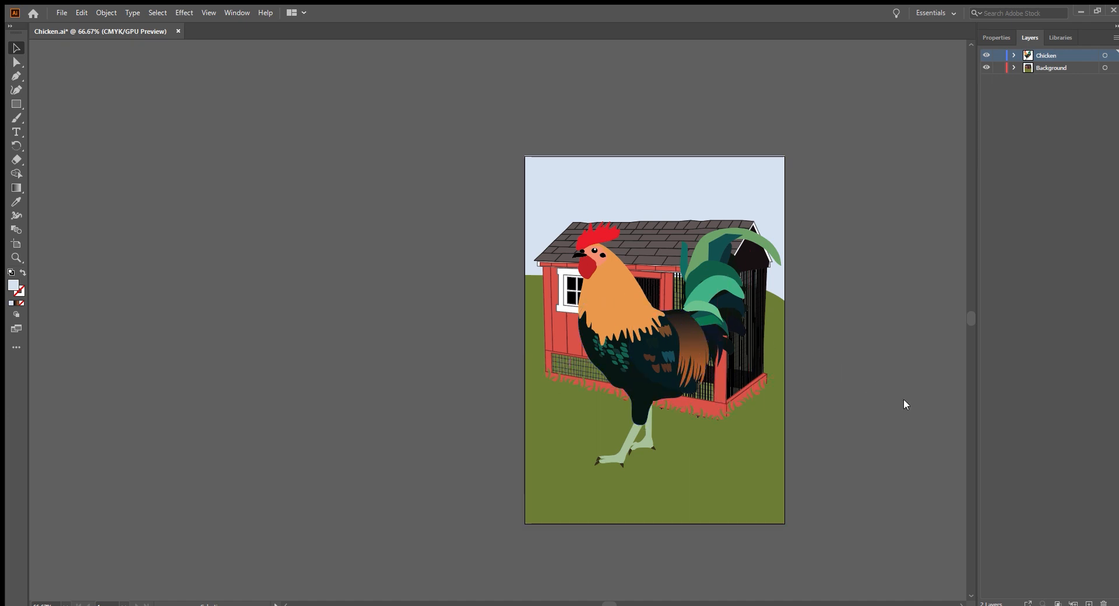
left_click(1015, 89)
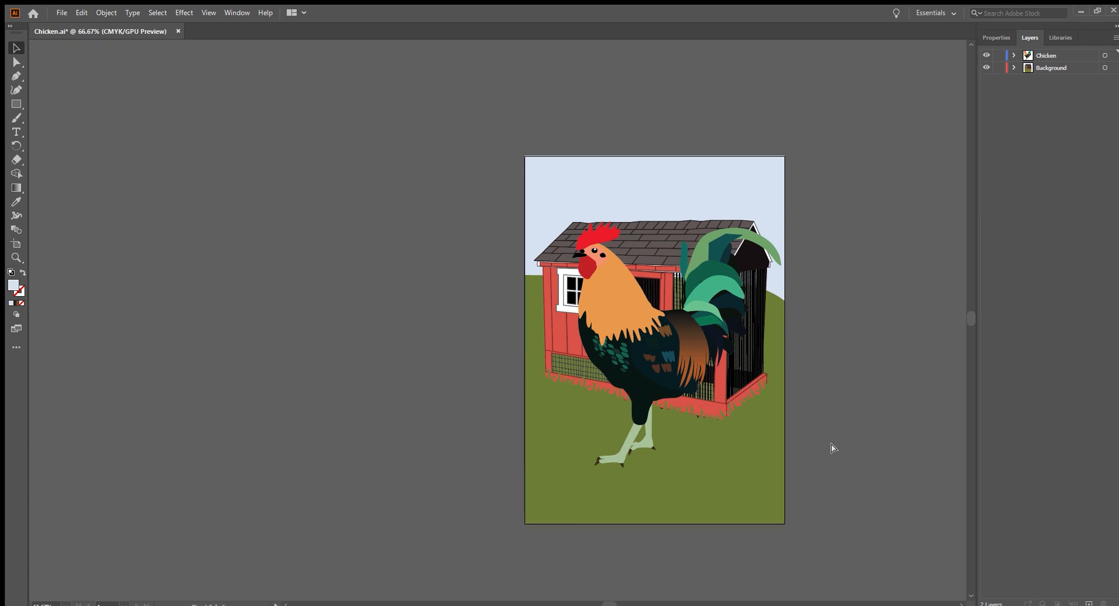
scroll(832, 447, "right", 3)
scroll(832, 448, "right", 4)
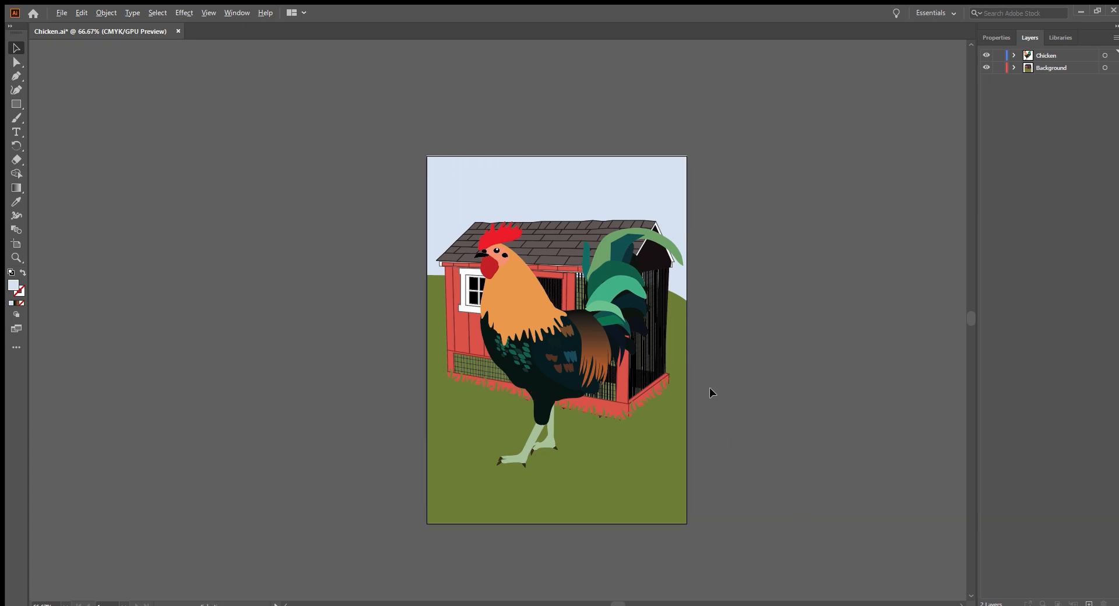
scroll(709, 387, "up", 1)
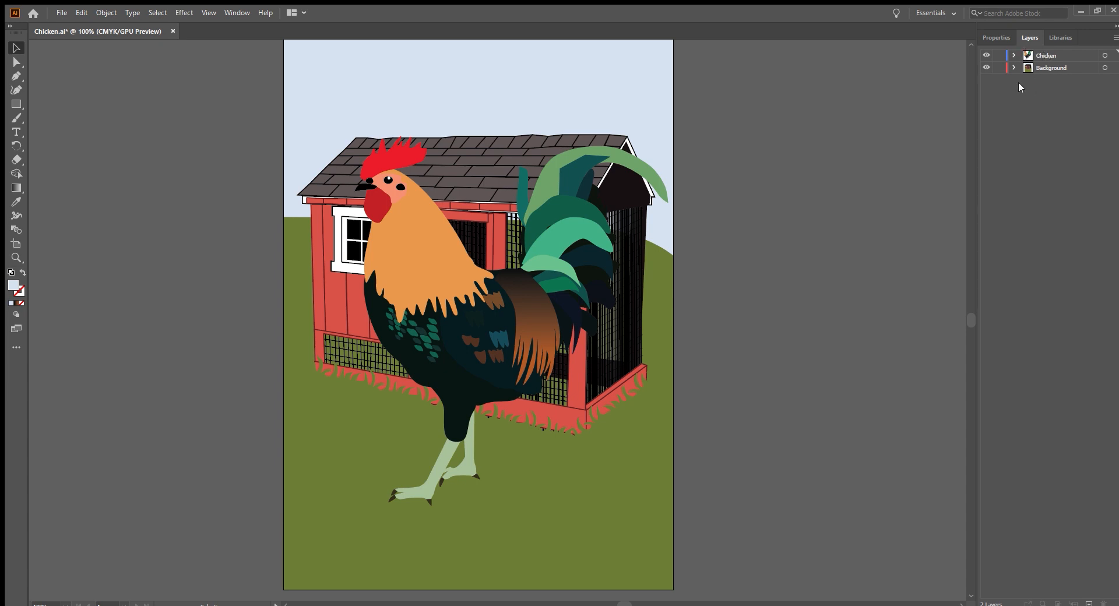
Save Chicken.ai with only the Chicken layer visible, and save a copy showing only the Background layer as Background.ai
left_click(986, 67)
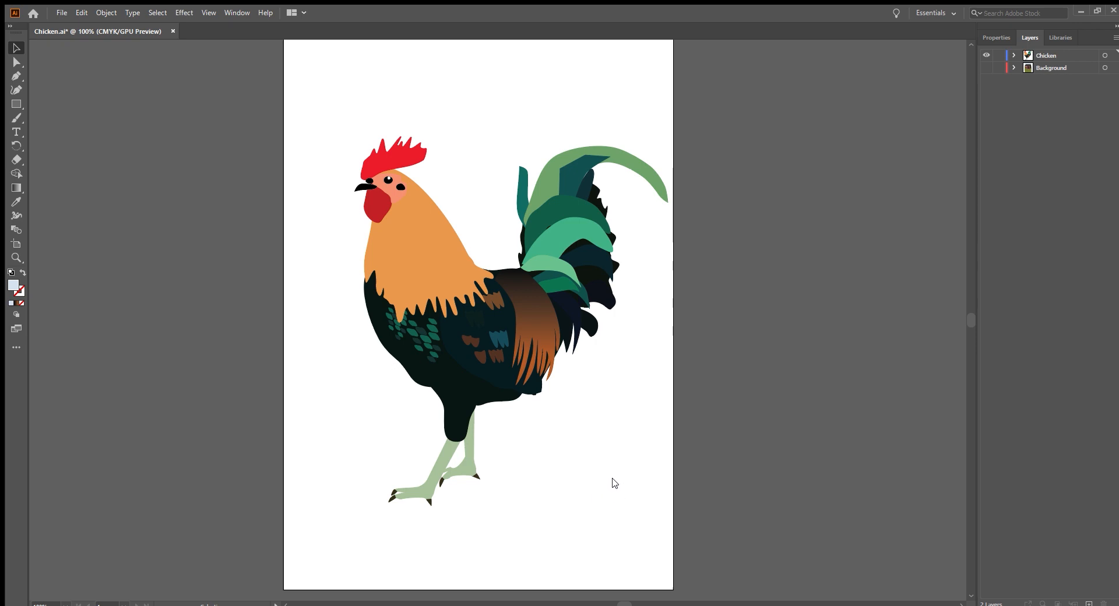
key("ctrl+s")
left_click_drag(988, 57, 986, 68)
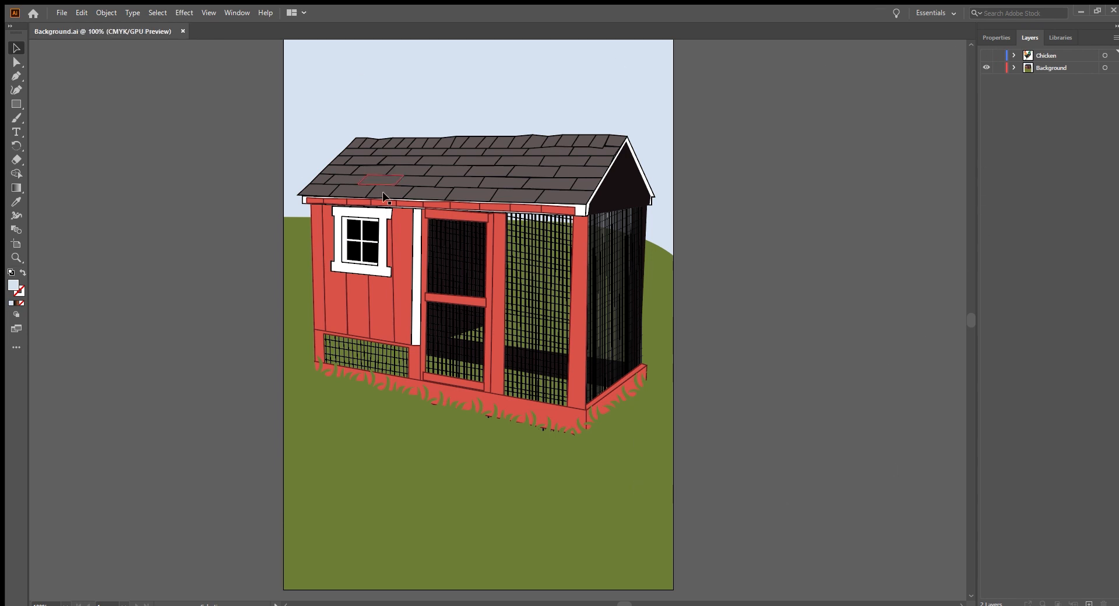
Show the Chicken layer again and look through the paths and groups inside the Background layer
left_click(986, 56)
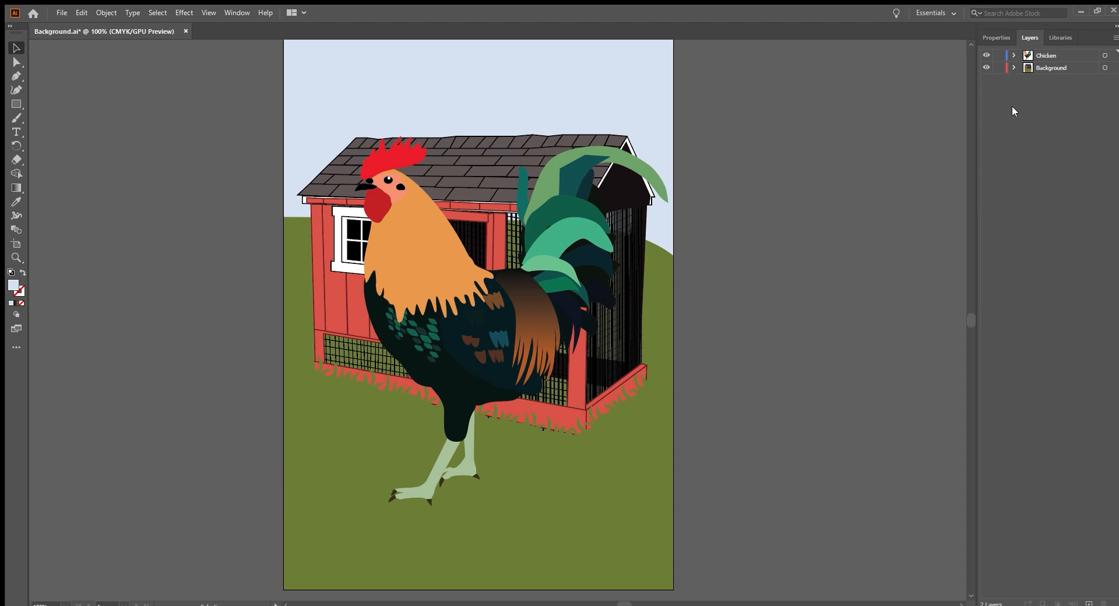
left_click(1014, 67)
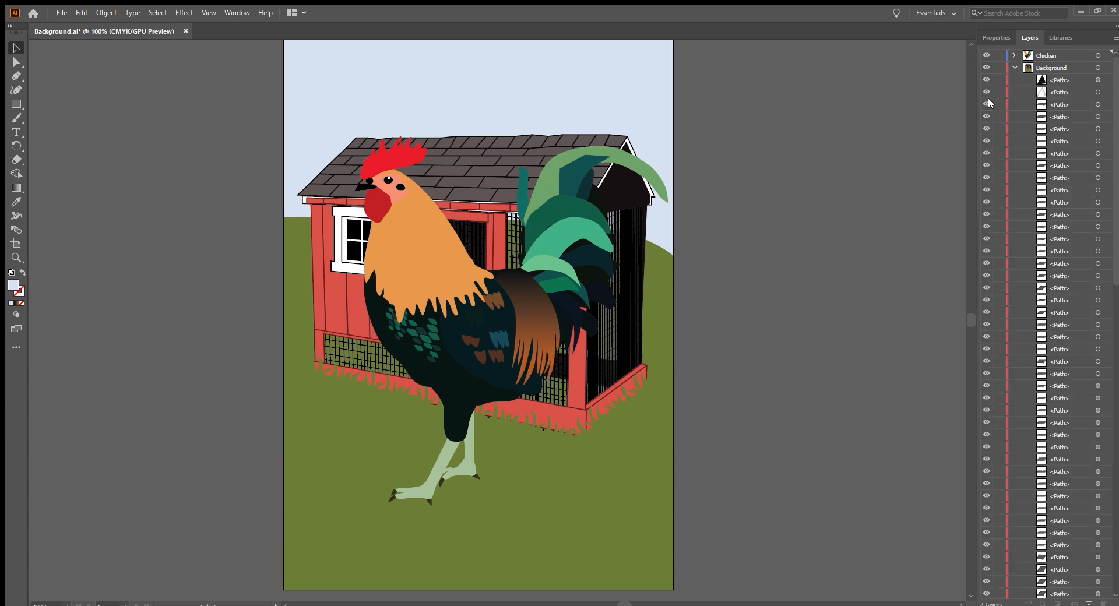
scroll(988, 96, "down", 10)
scroll(1029, 189, "down", 7)
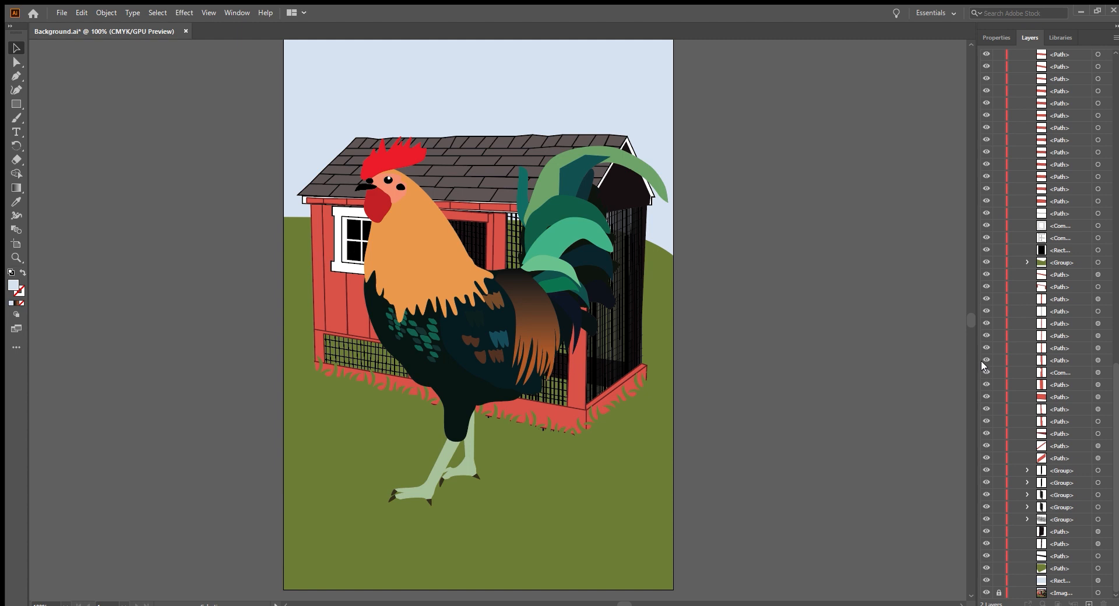
scroll(1017, 377, "up", 20)
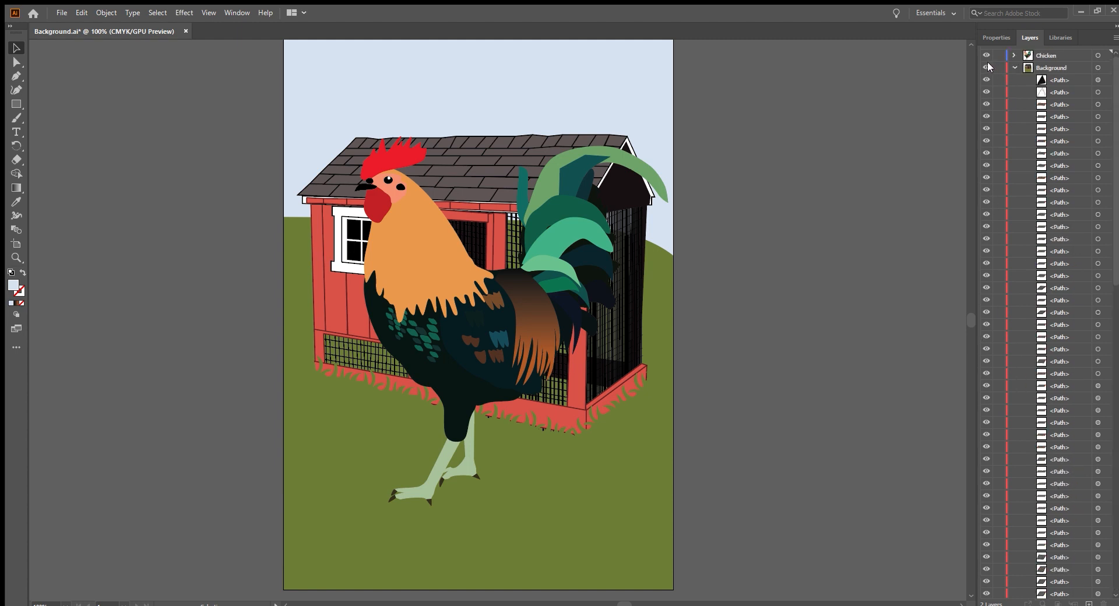
left_click(1014, 67)
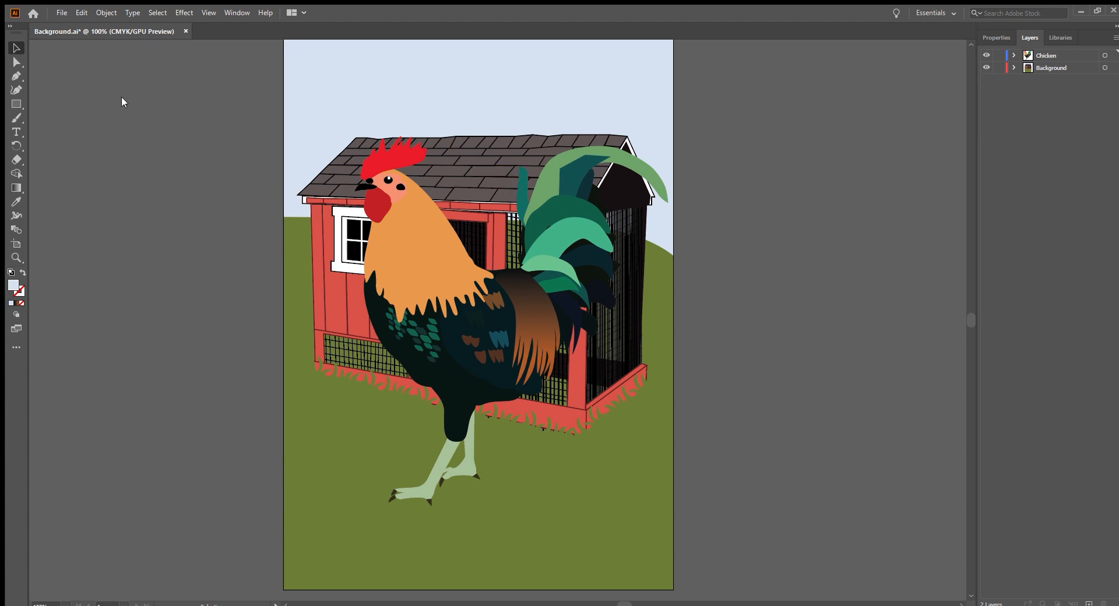
Switch to Chicken.ai in Photoshop and make black the foreground color
key("alt+Tab")
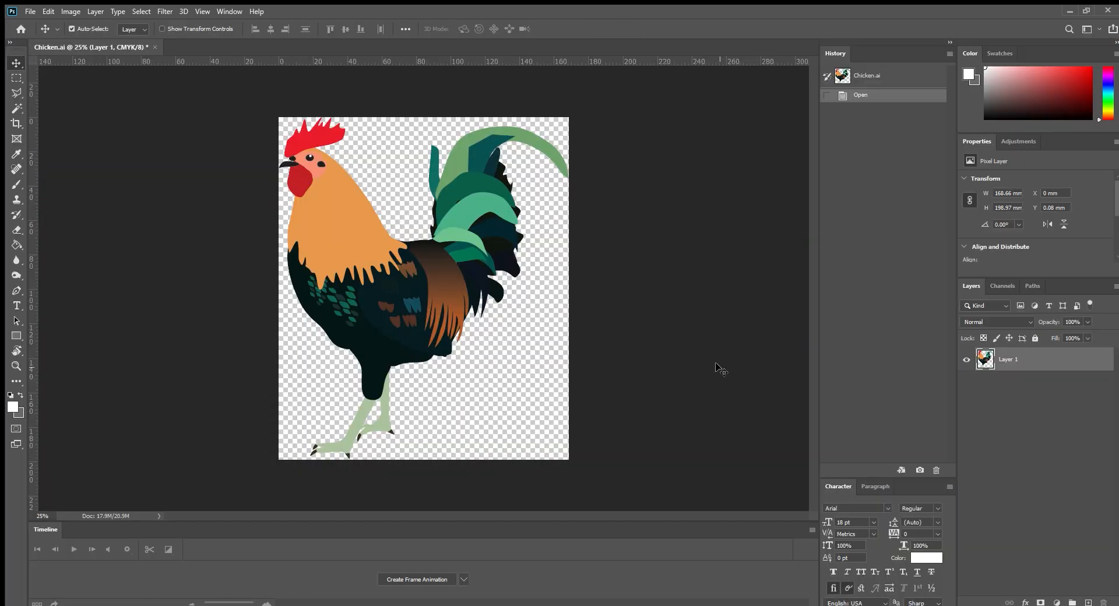
key("x")
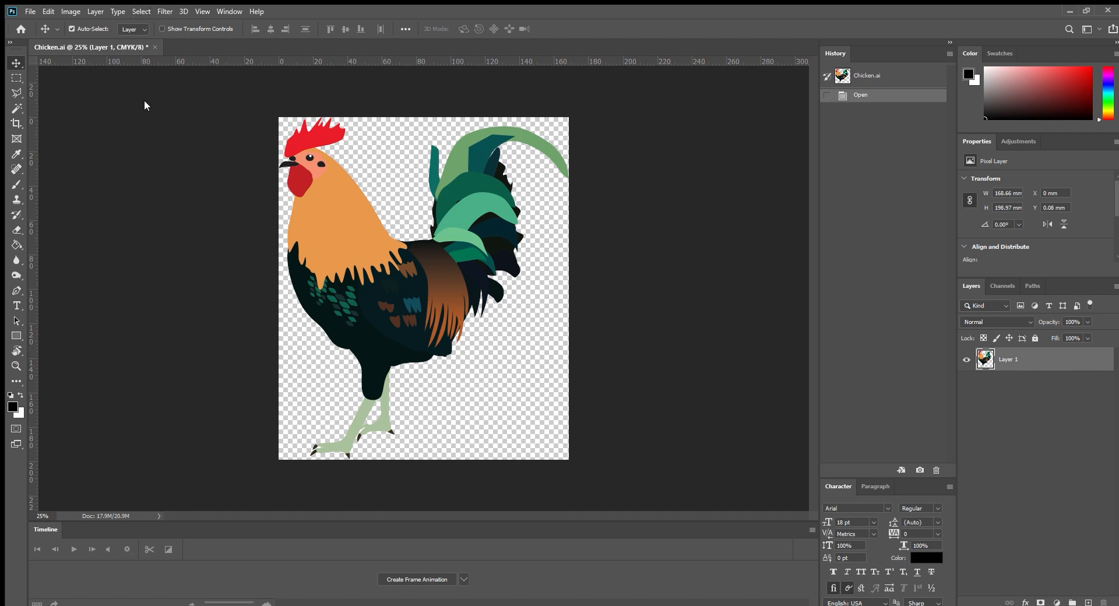
Open Background.ai and bring the rooster from Chicken.ai into it, placing it in front of the coop
left_click(145, 119)
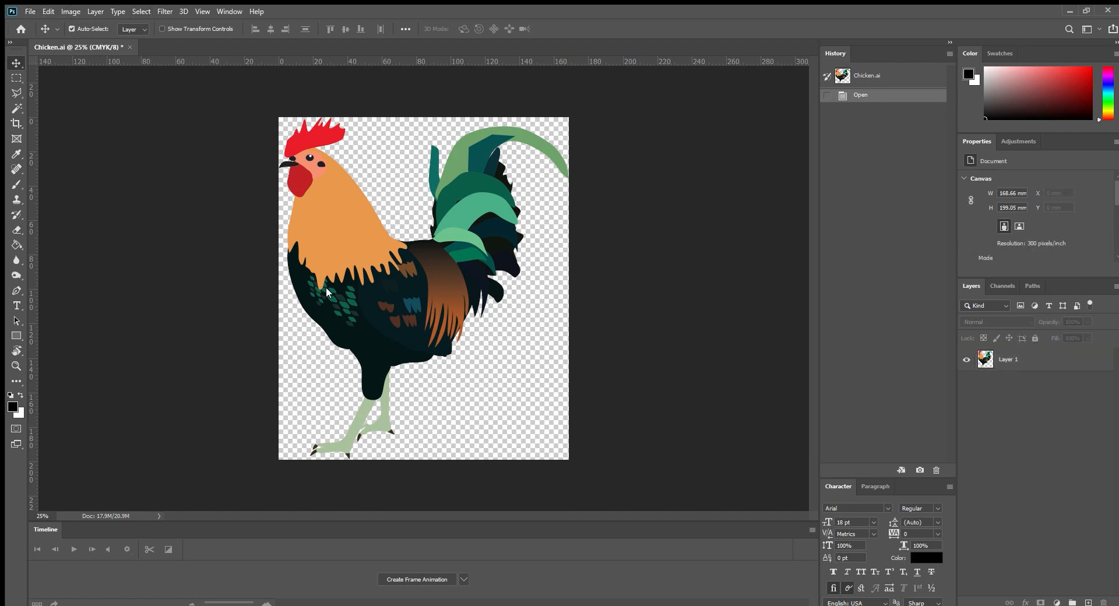
key("ctrl+shift+s")
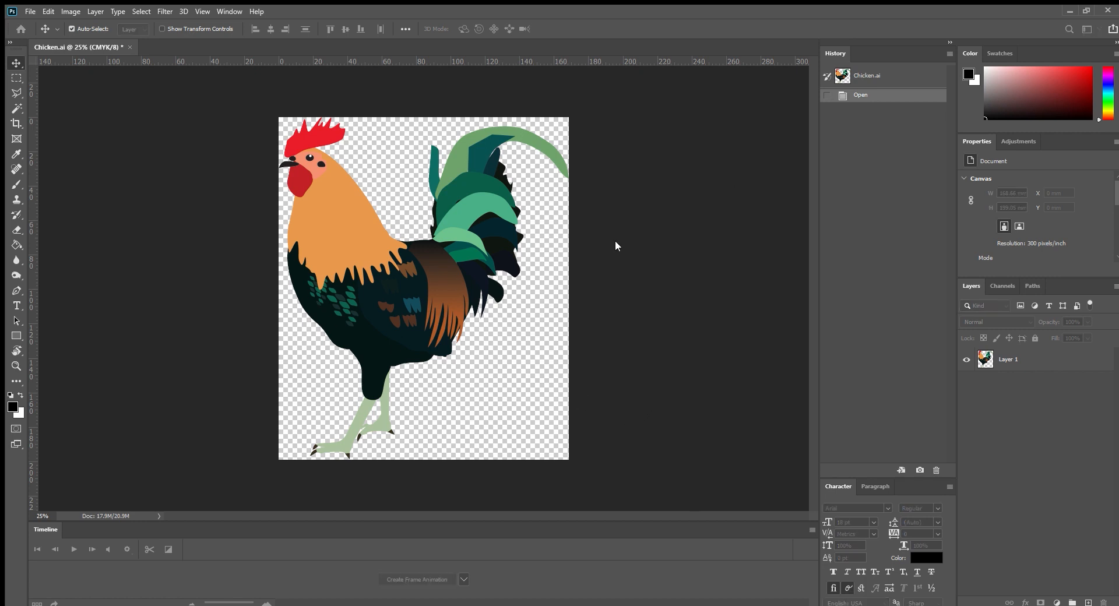
left_click(698, 435)
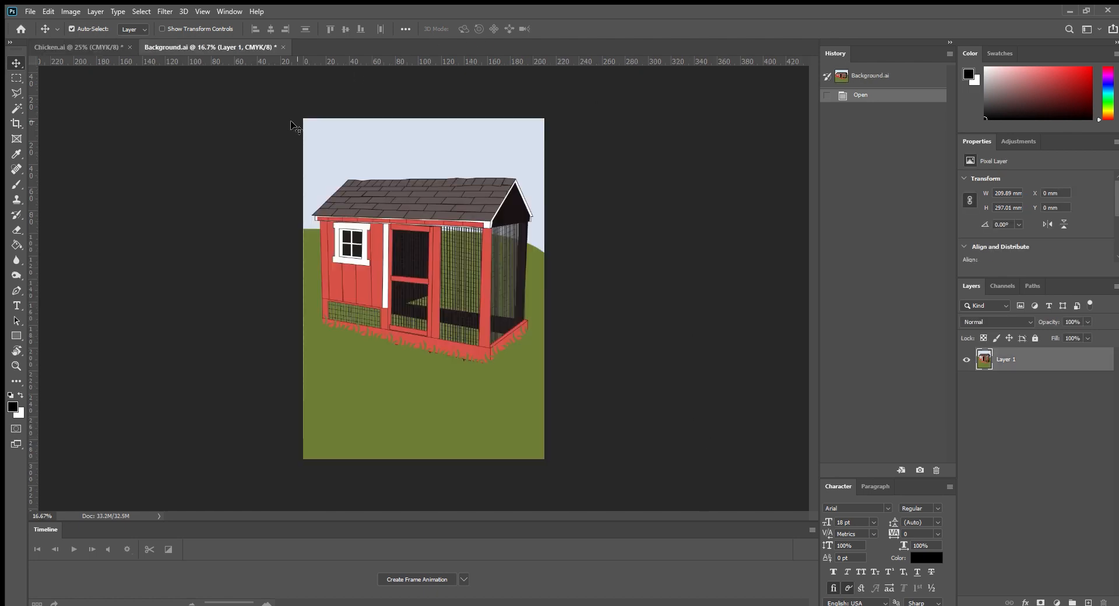
left_click(82, 46)
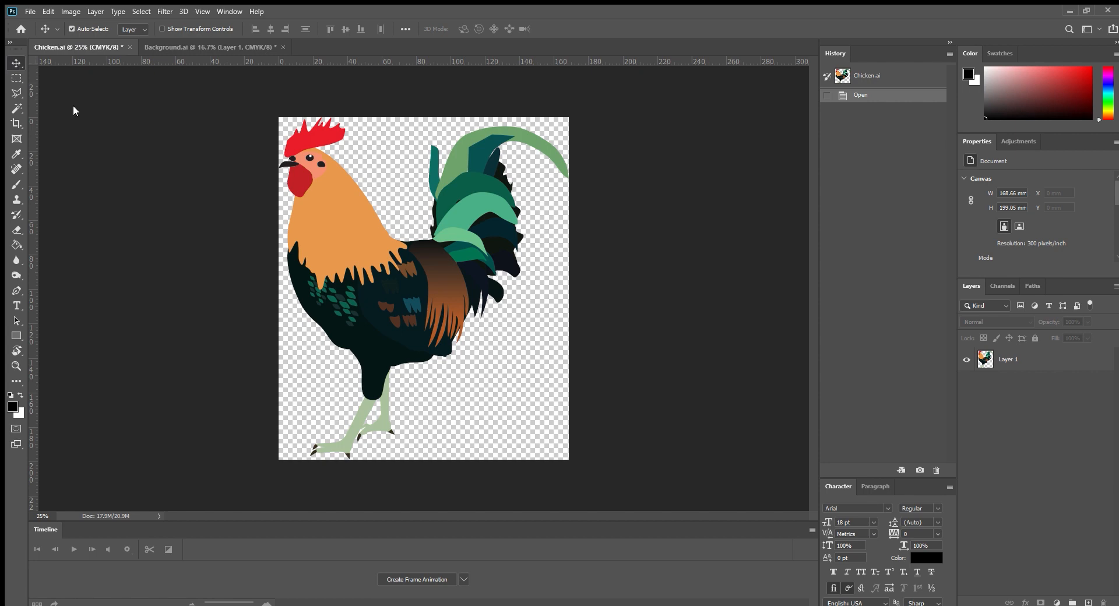
left_click_drag(339, 273, 431, 327)
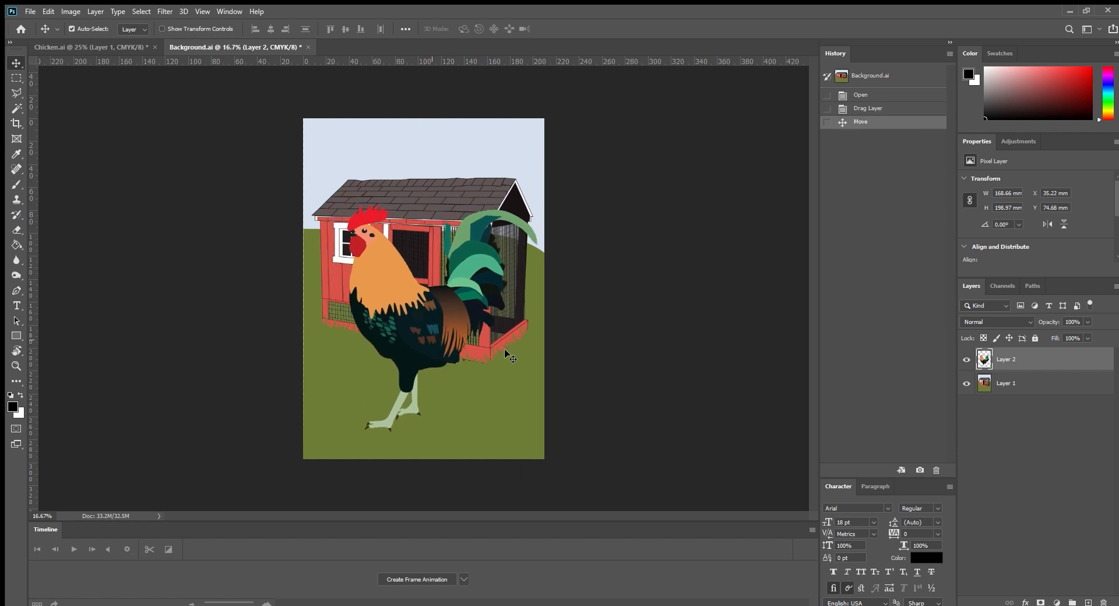
Rename the coop layer Background 1 and the rooster layer Chicken 1
left_click(1007, 386)
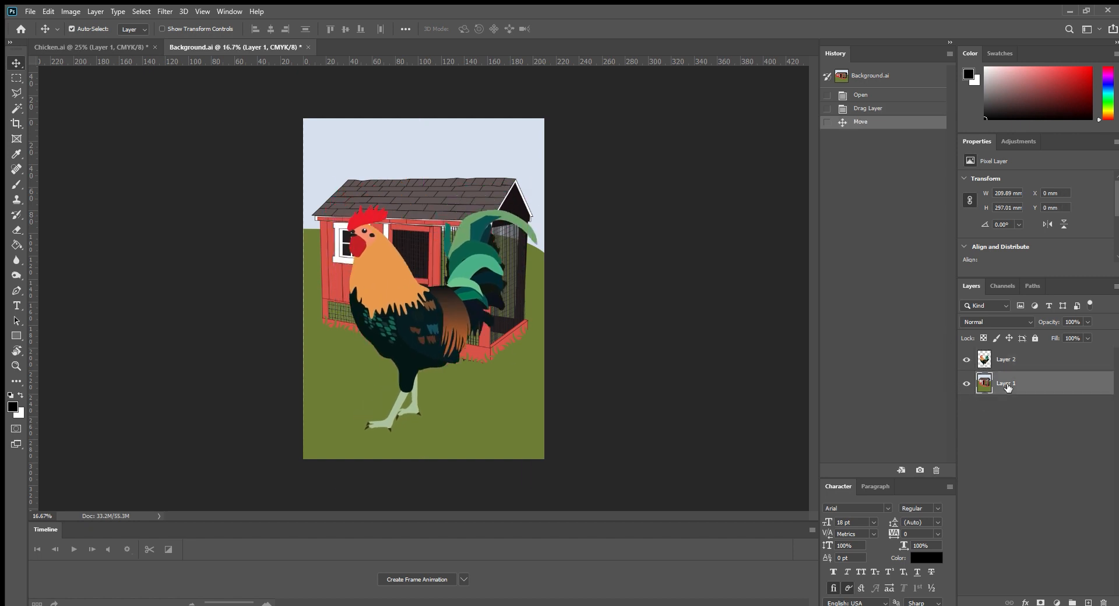
double_click(1007, 386)
left_click_drag(1013, 386, 984, 381)
type("Background")
left_click(1005, 398)
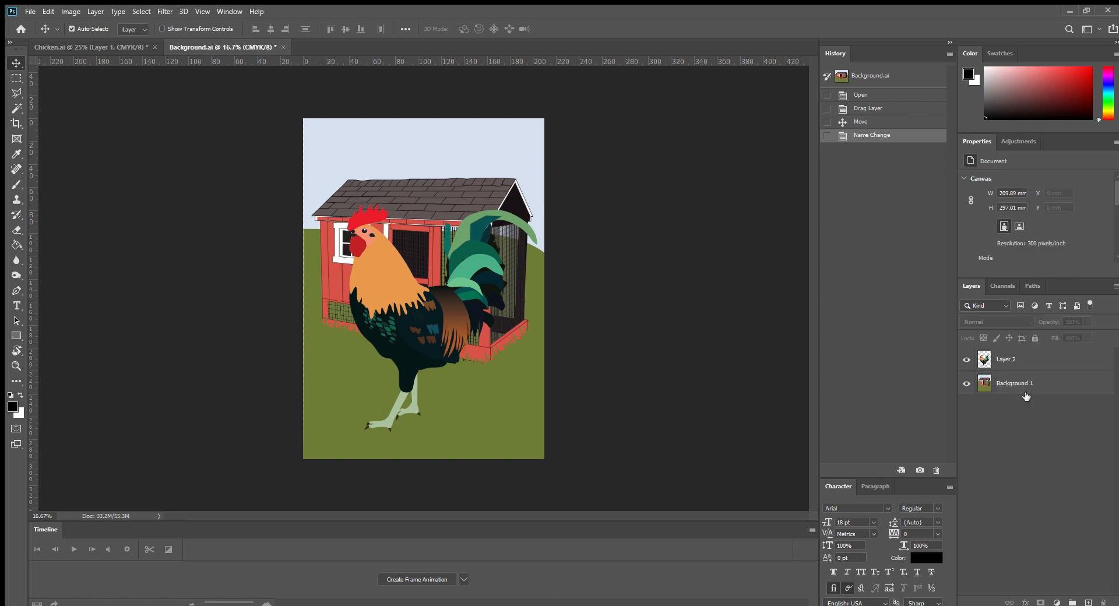
double_click(1002, 360)
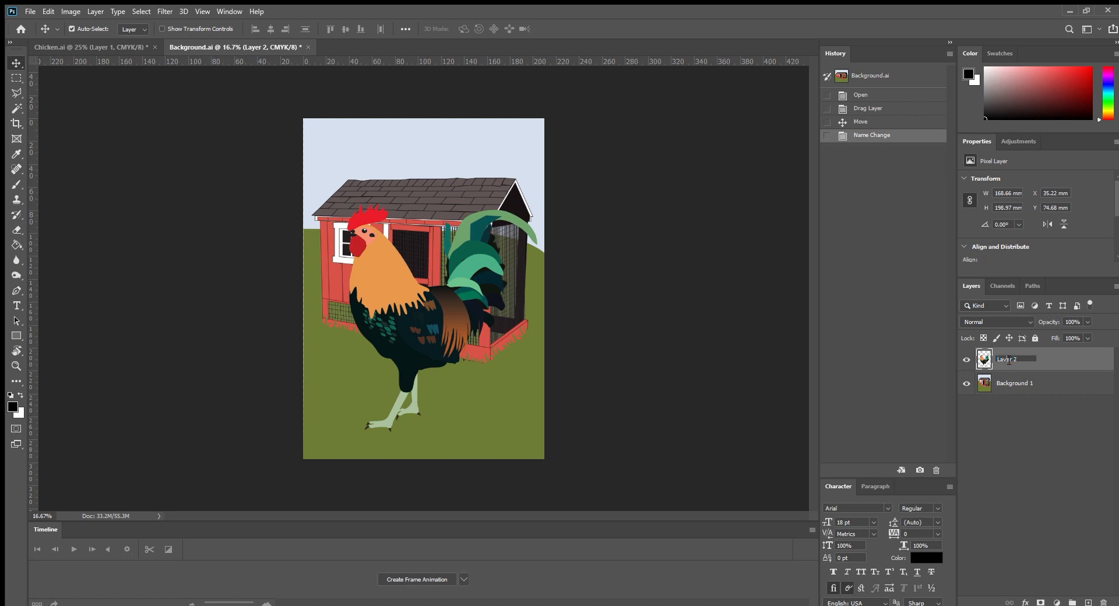
type("Chicken 1")
left_click(1026, 450)
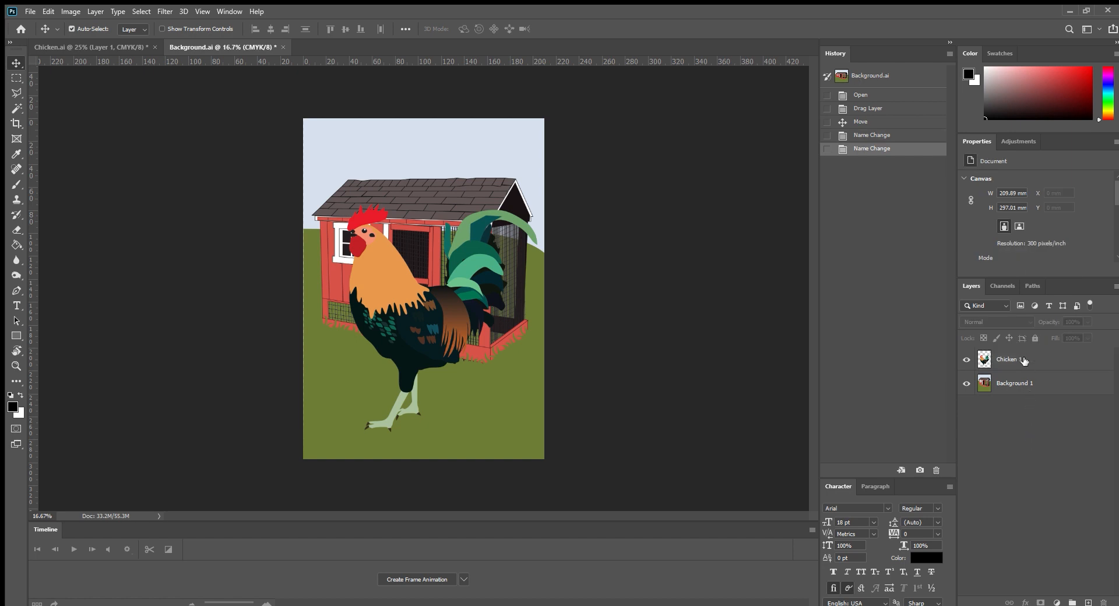
Scale the rooster down to about 72 by 85 mm and place it on the grass just in front of the coop door
left_click(410, 308)
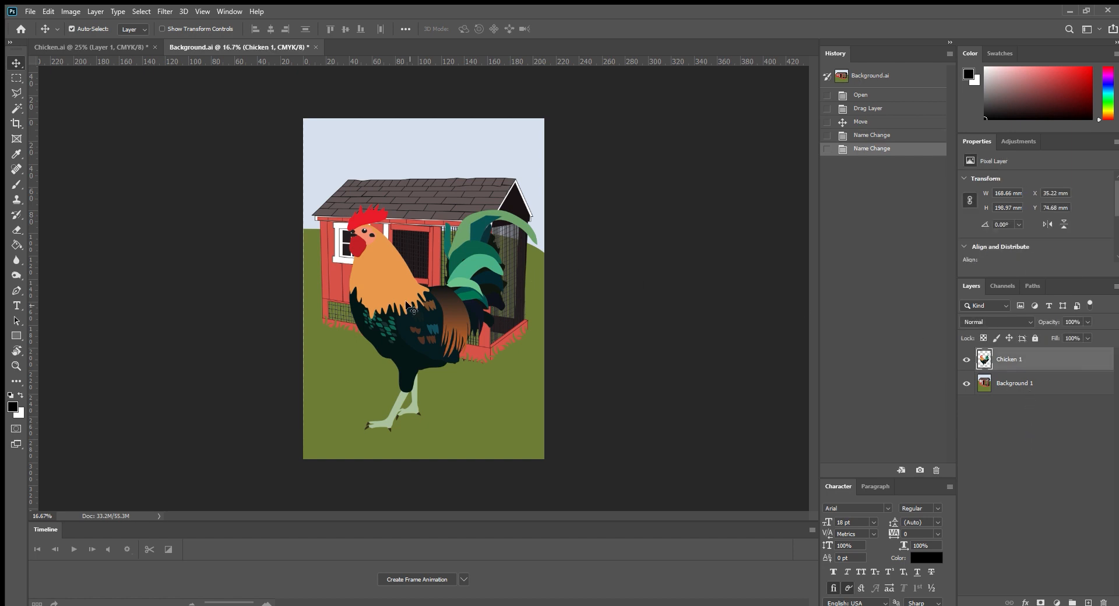
key("ctrl+t")
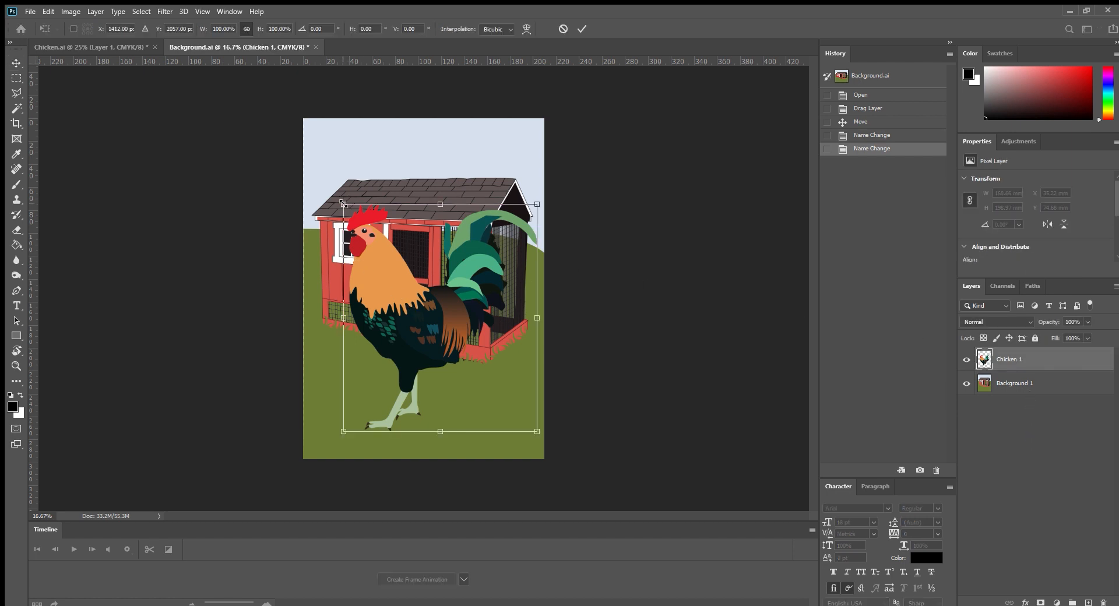
left_click_drag(343, 204, 448, 342)
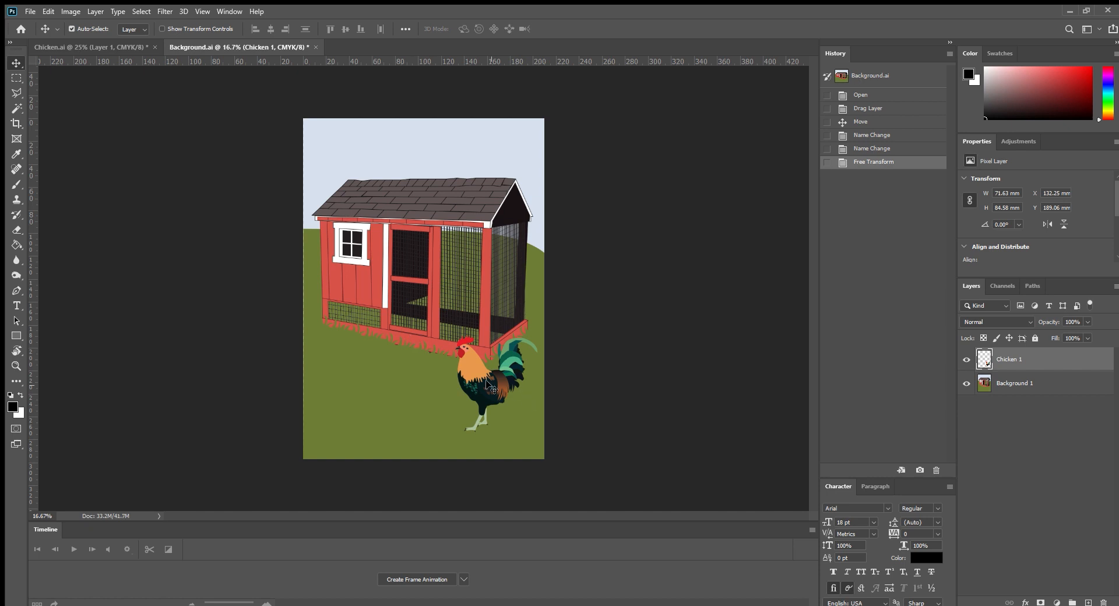
left_click_drag(486, 385, 435, 353)
left_click(625, 395)
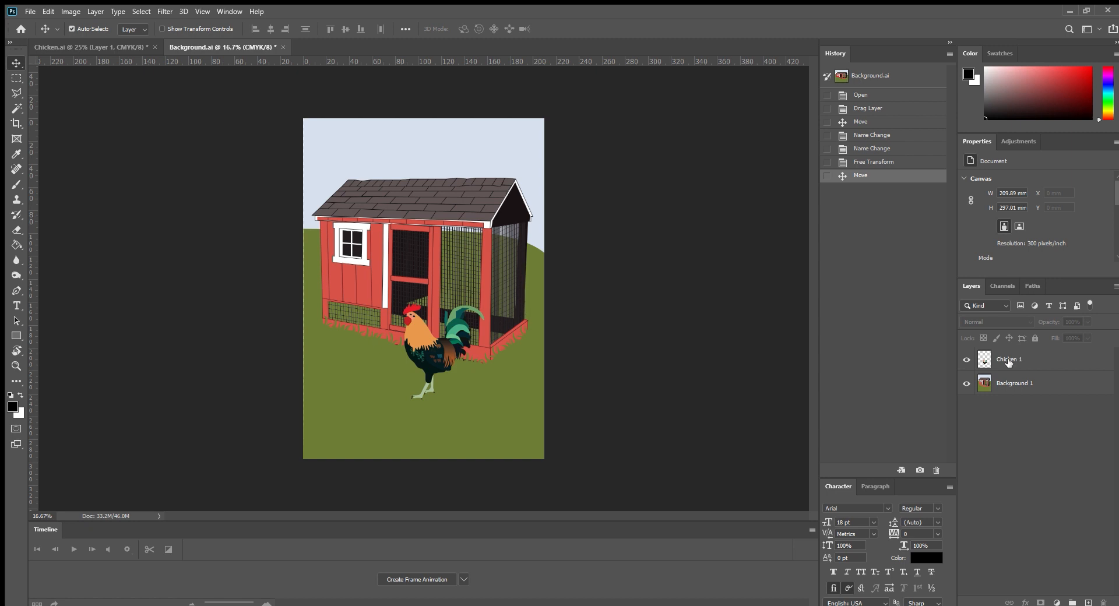
Duplicate the Chicken 1 layer and name the copy Chicken 2
left_click(1032, 389)
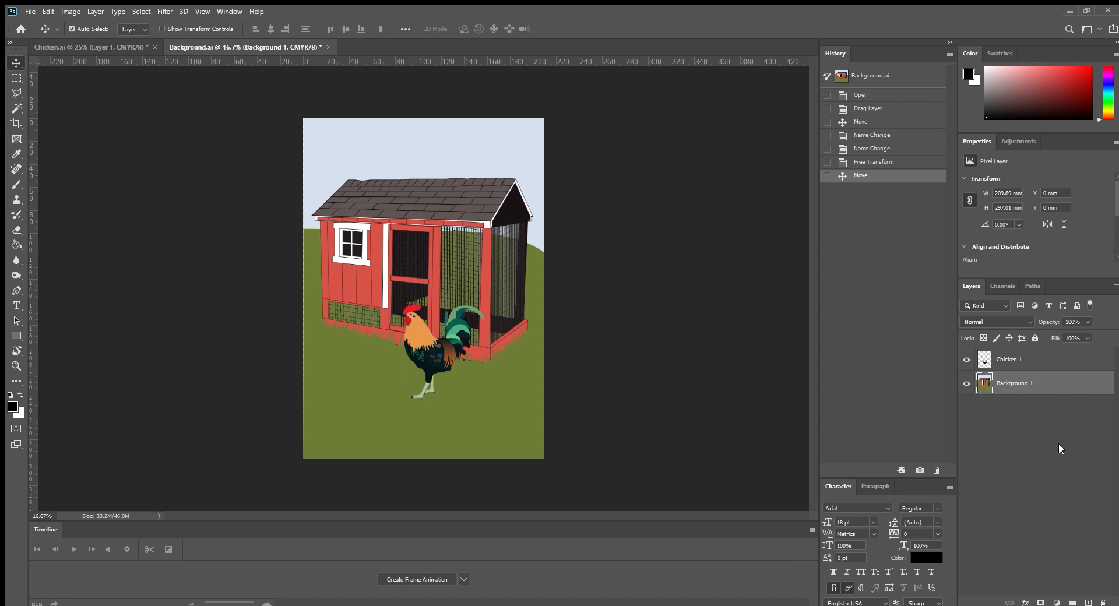
left_click(1013, 359)
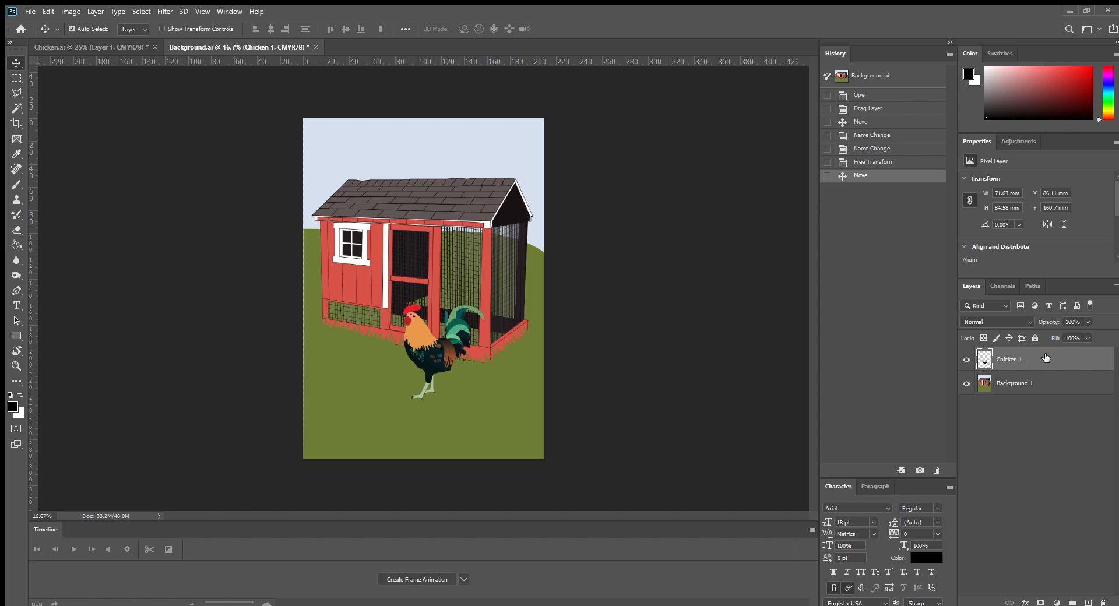
key("ctrl+j")
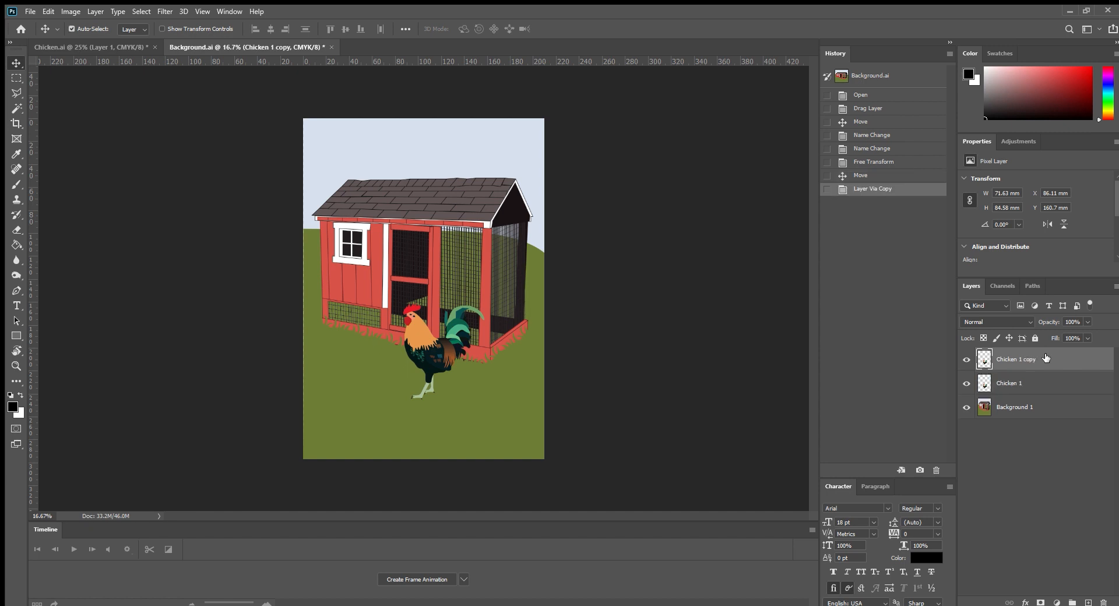
double_click(1033, 359)
left_click_drag(1019, 359, 1058, 355)
key("BackSpace")
type("2")
key("Return")
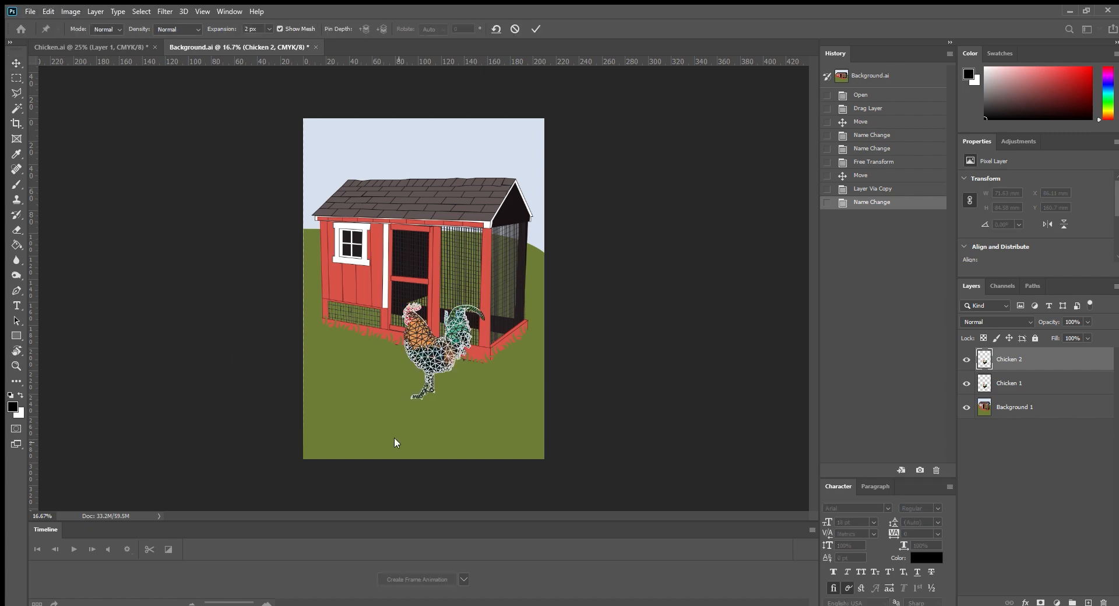
Puppet Warp the Chicken 2 rooster with pins on both feet and the head, and shift the head slightly back toward the tail
scroll(417, 401, "up", 5)
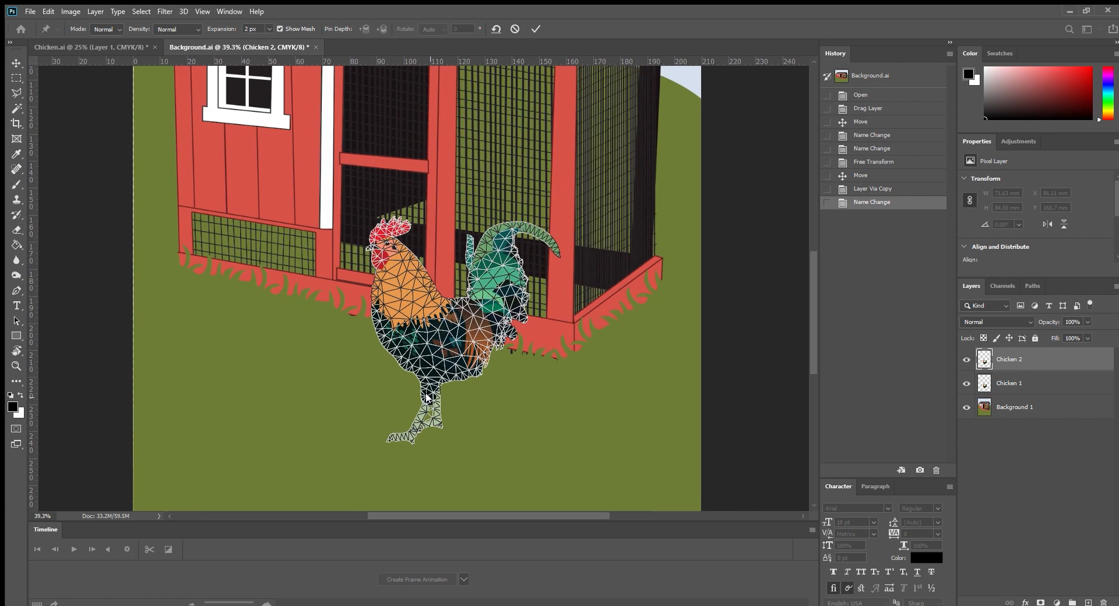
left_click(404, 435)
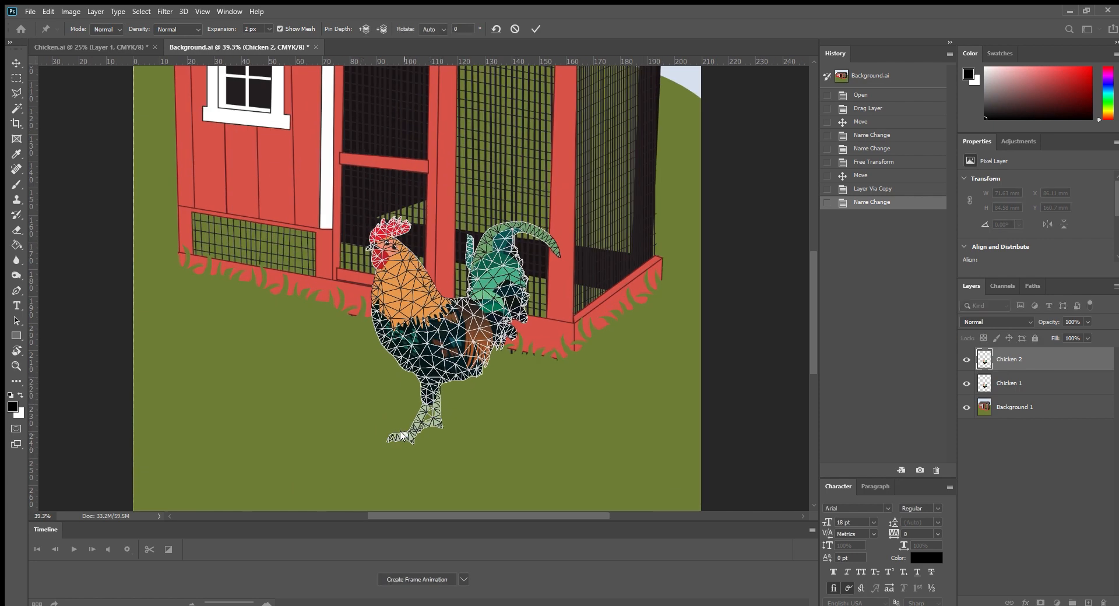
left_click(435, 421)
left_click(385, 245)
left_click(385, 245)
mouse_move(384, 246)
left_mouse_down()
mouse_move(410, 247)
mouse_move(397, 244)
left_mouse_up()
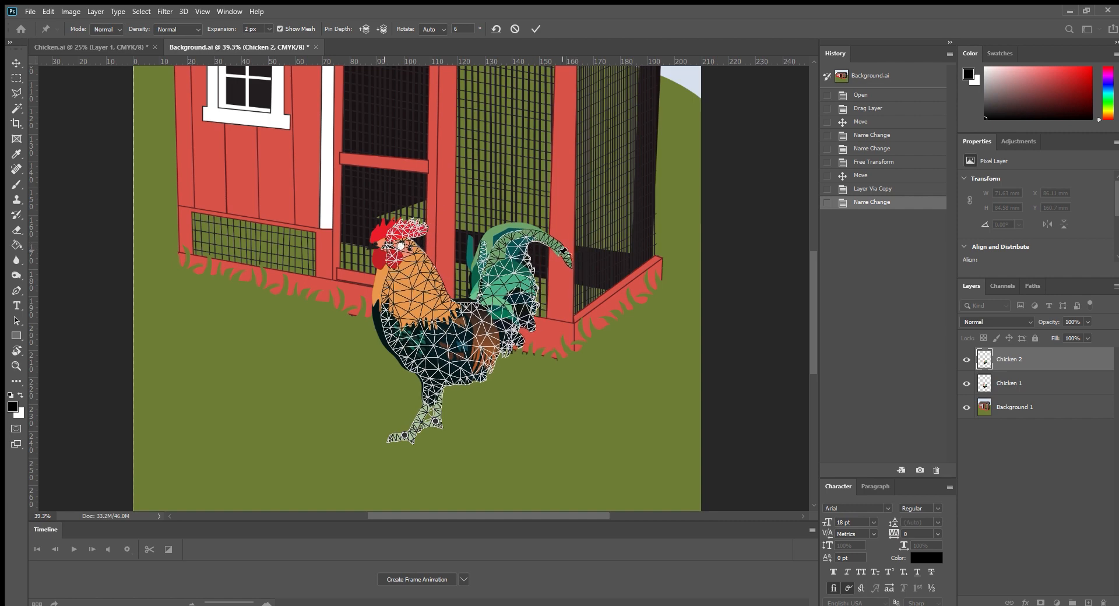
Pin the tail at its tip, upper part and base, bend the tip slightly down and the base inward, and apply the warp
left_click(563, 250)
left_click(510, 241)
left_click_drag(563, 251, 558, 261)
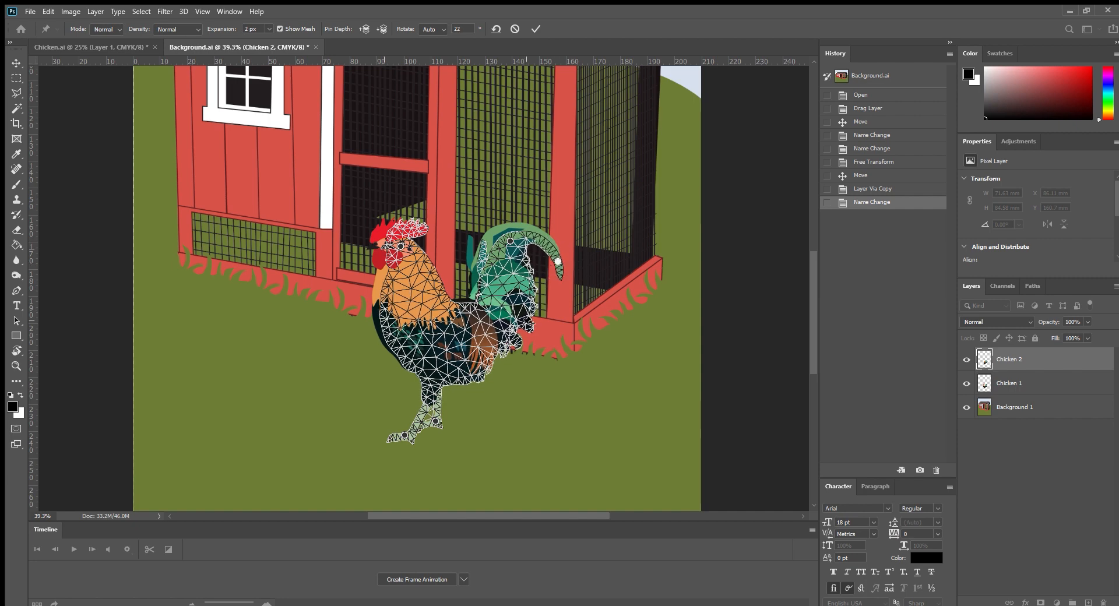
left_click(522, 316)
left_click_drag(522, 316, 516, 318)
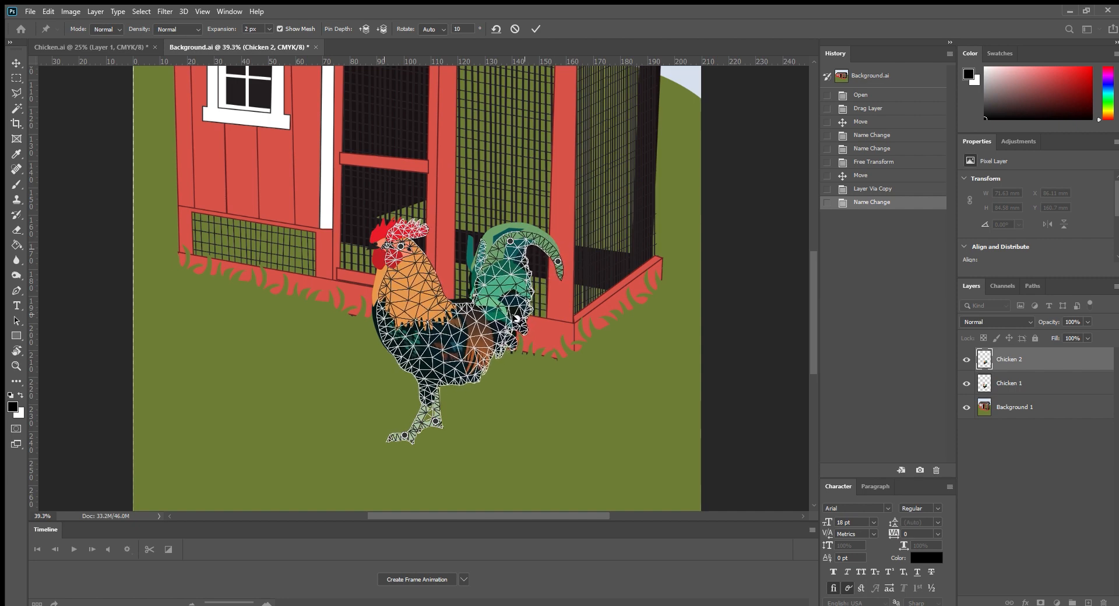
left_click(15, 64)
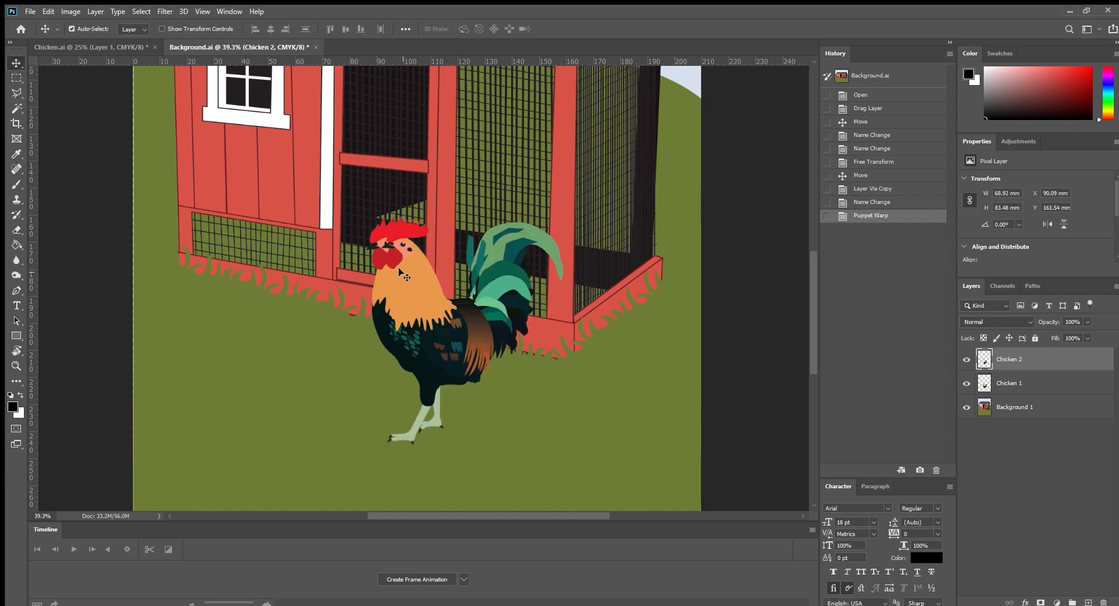
Duplicate the Chicken 2 layer and name the copy Chicken 3
key("ctrl+j")
double_click(1014, 360)
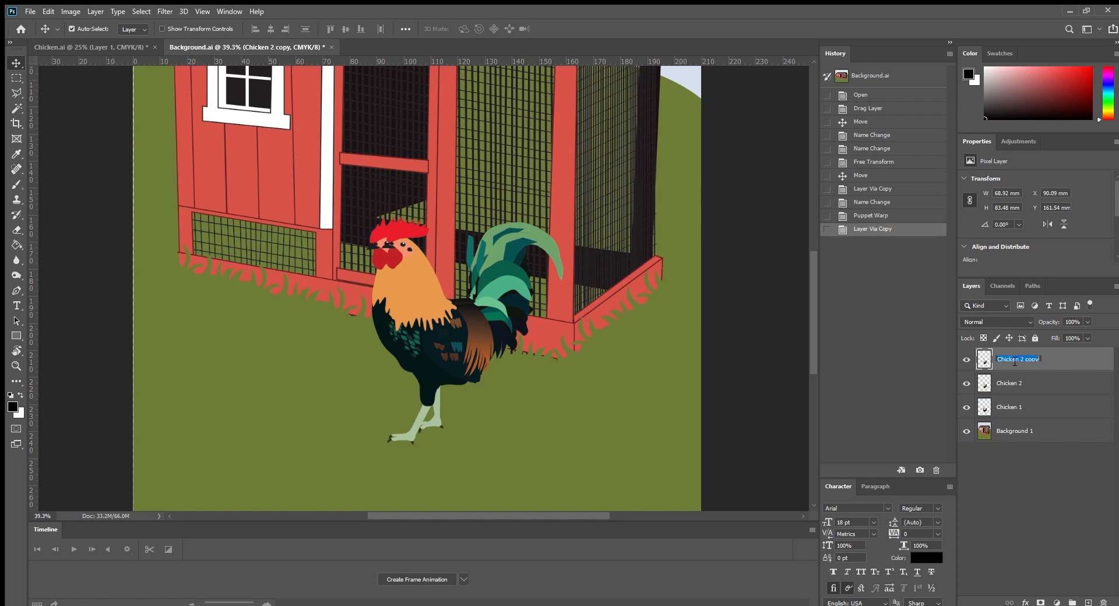
left_click_drag(1020, 359, 1041, 360)
type("3")
key("Return")
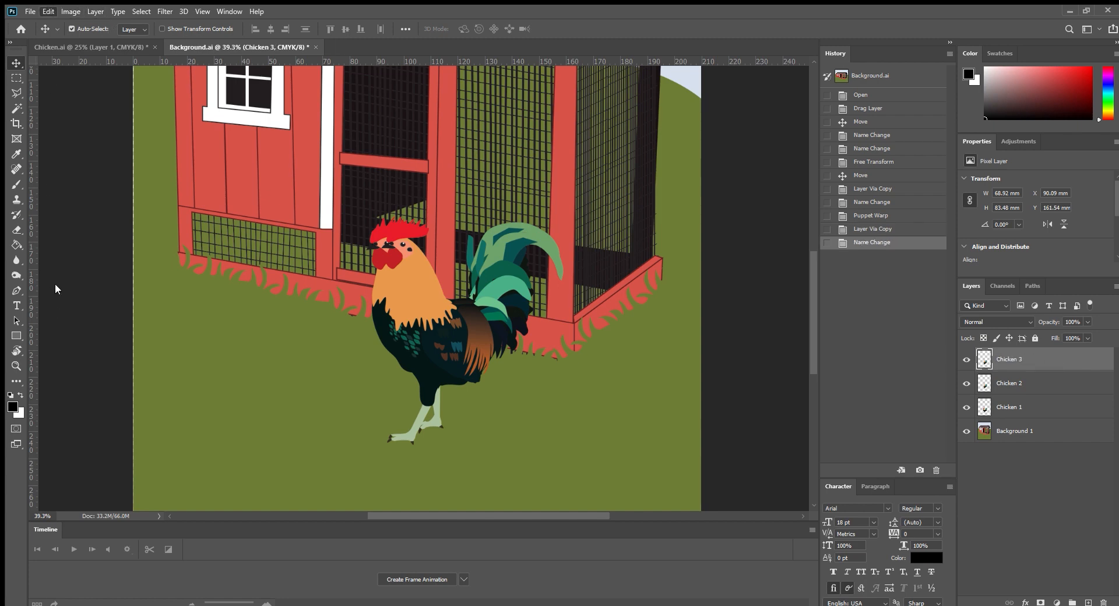
Puppet Warp the Chicken 3 rooster with both feet pinned, pulling the head farther back and the tail tip down, and apply it
left_click(61, 242)
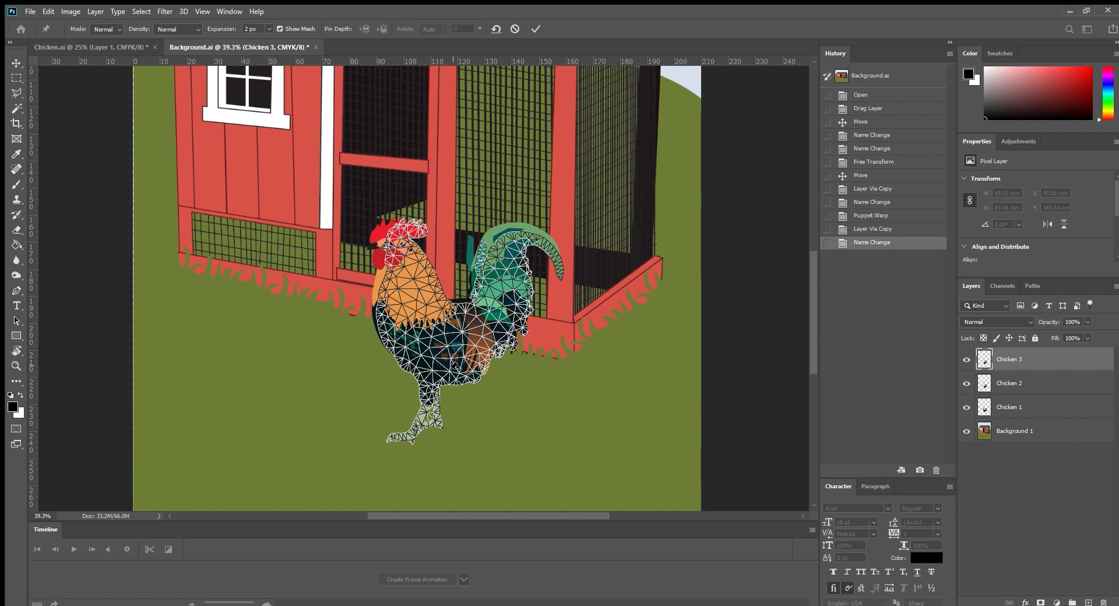
left_click(403, 435)
left_click(434, 424)
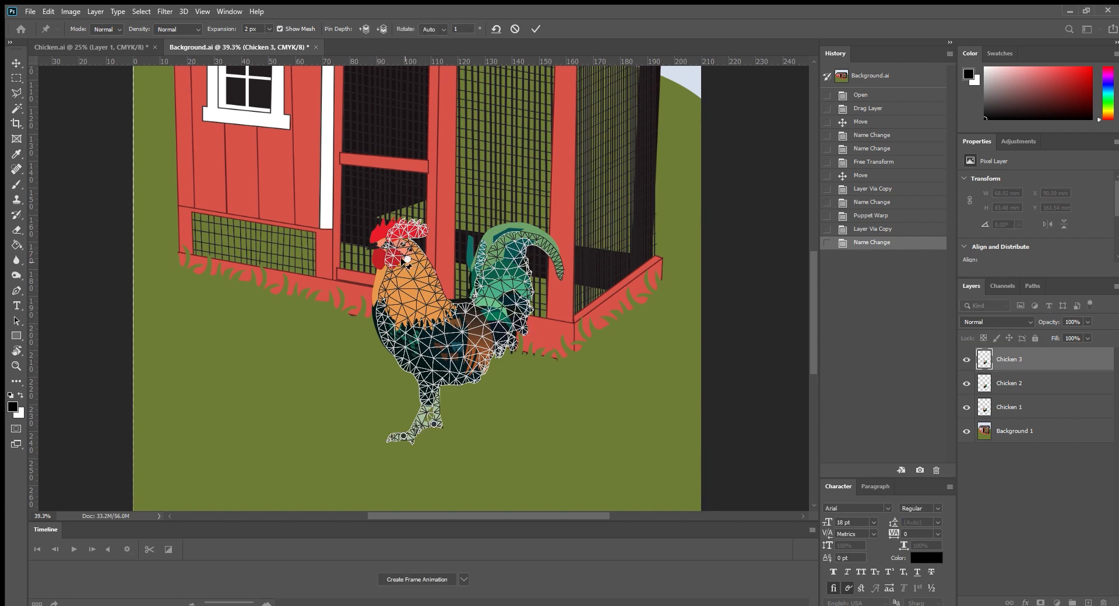
left_click_drag(406, 256, 428, 261)
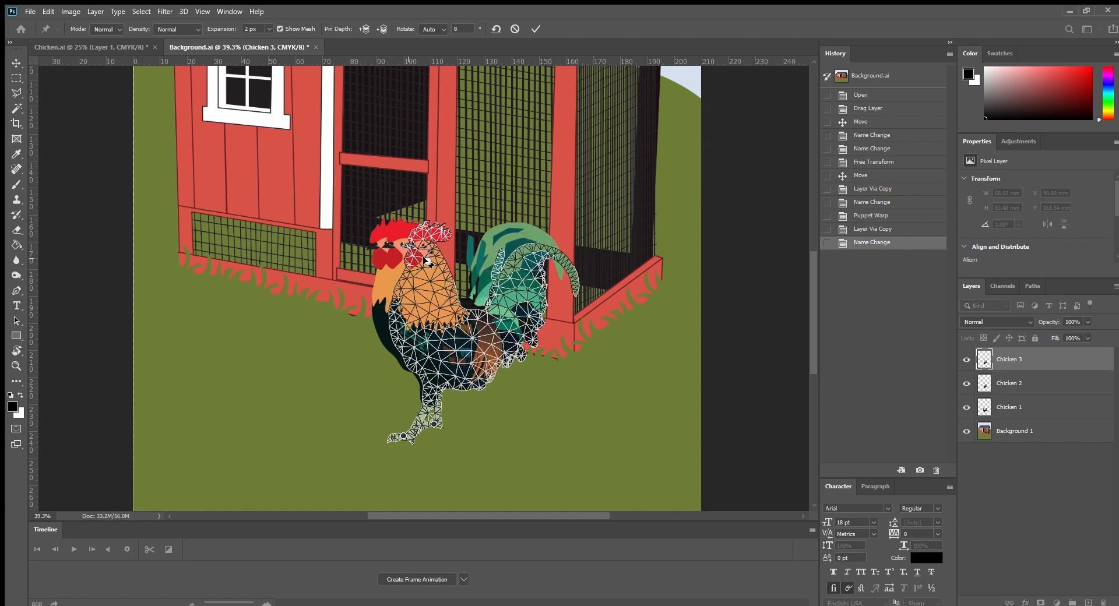
left_click_drag(578, 279, 567, 298)
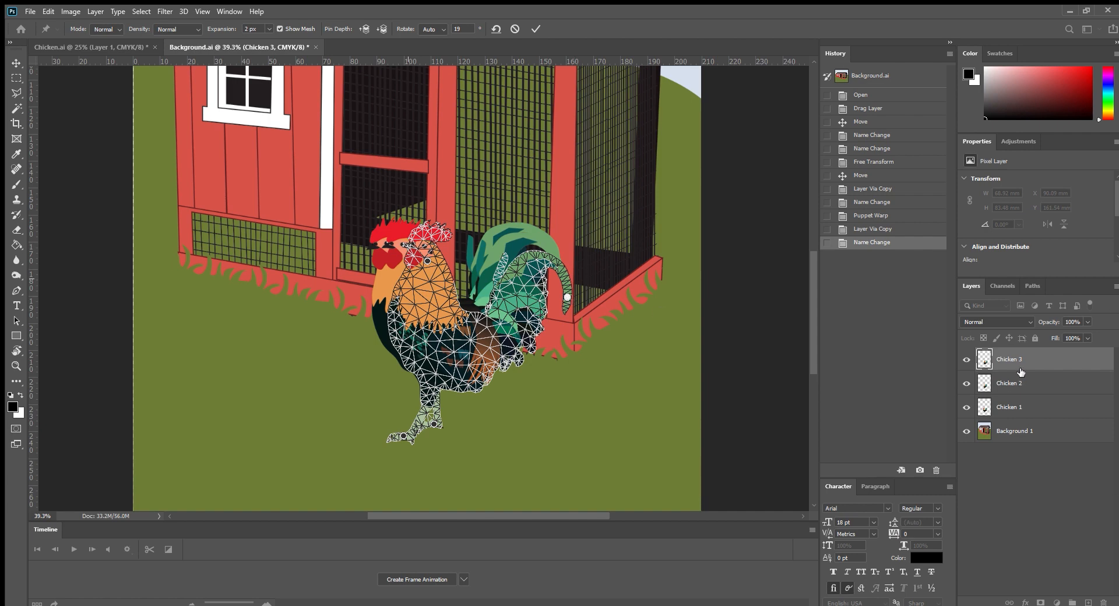
key("Return")
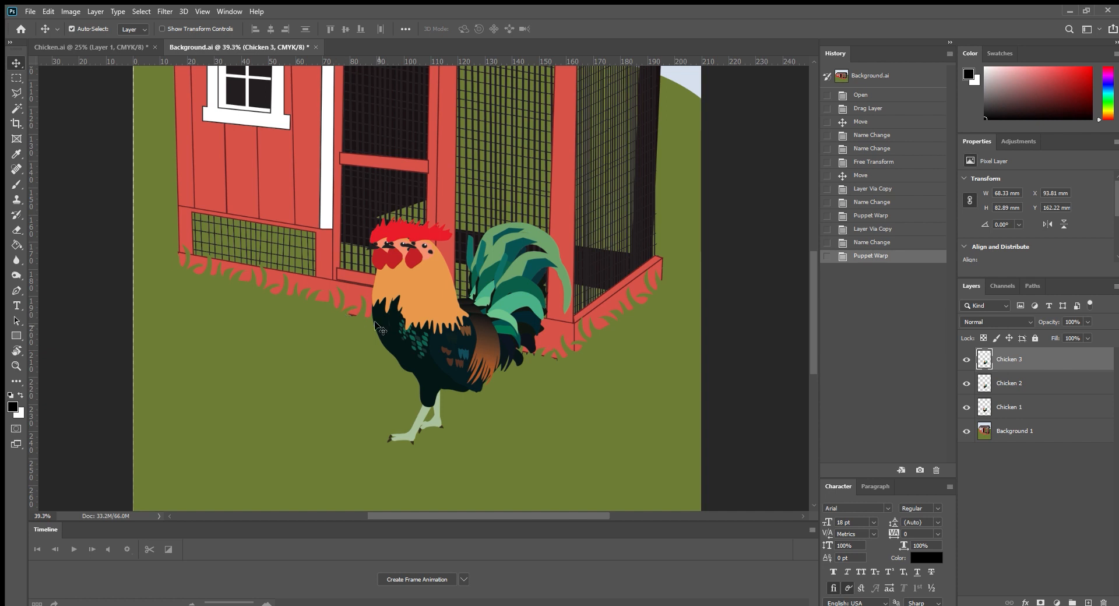
Duplicate the Chicken 3 layer and name the copy Chicken 4
scroll(359, 325, "up", 2)
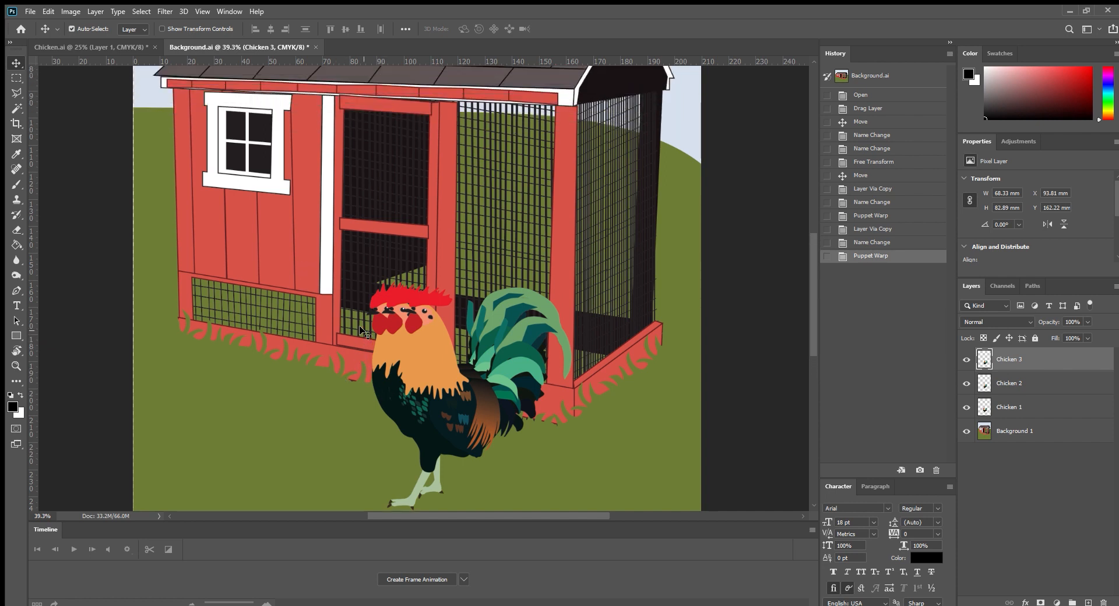
scroll(364, 332, "down", 3)
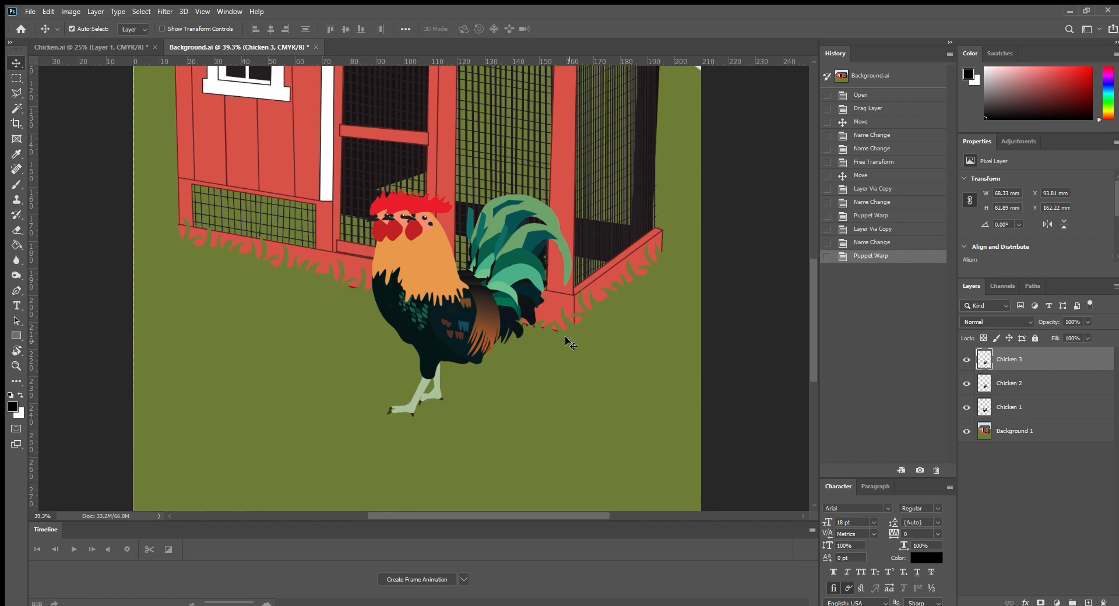
key("ctrl+j")
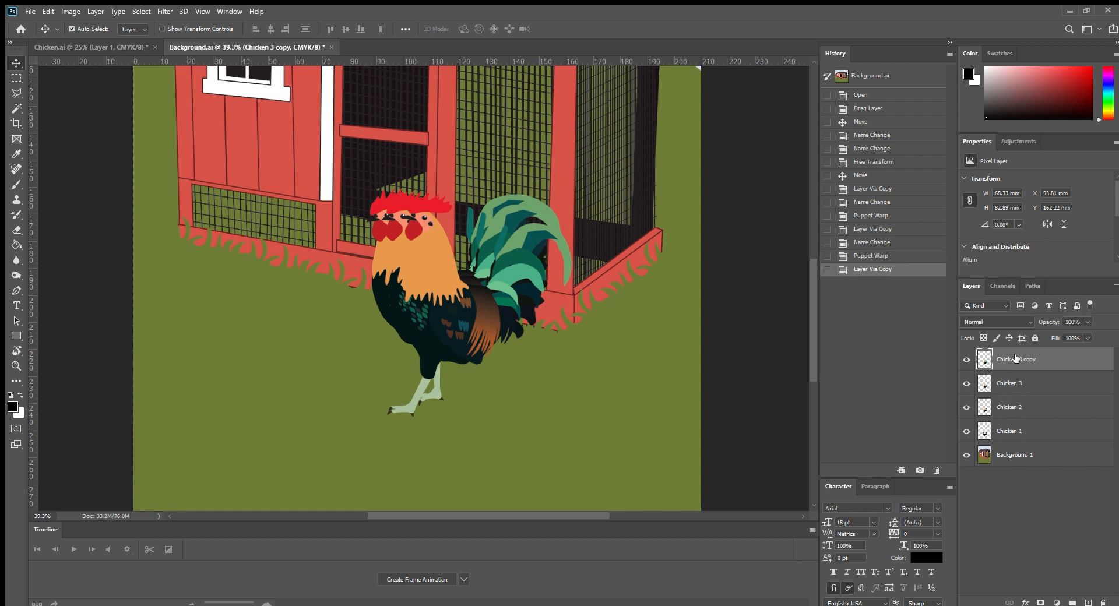
double_click(1029, 354)
type("Chicken 4")
key("Return")
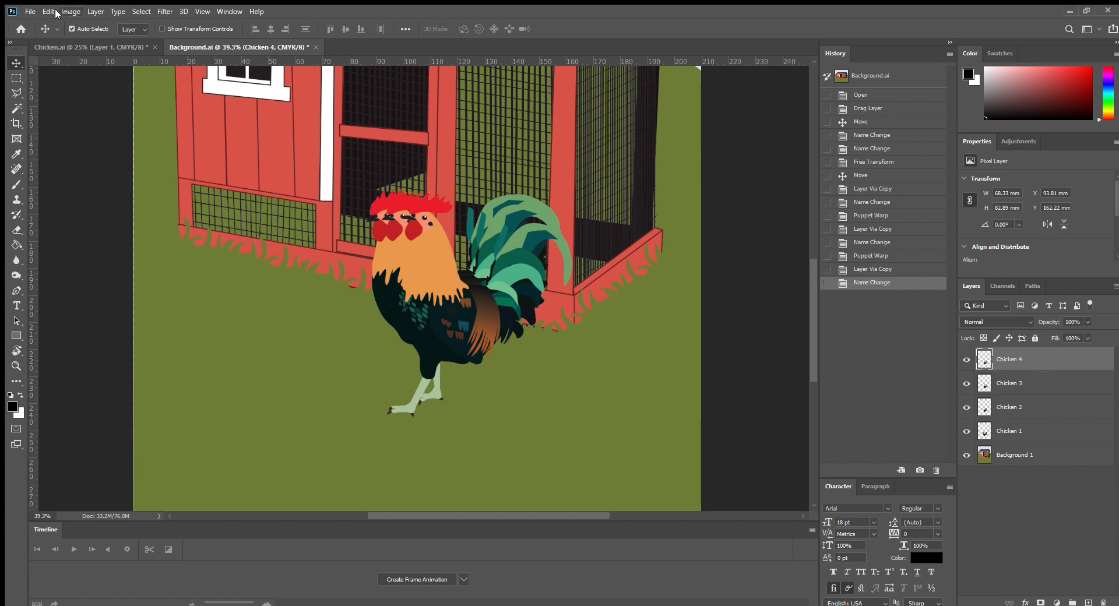
Puppet Warp the Chicken 4 rooster with the legs and feet pinned, pulling the head farther back and the tail tip outward, and apply it
left_click(68, 243)
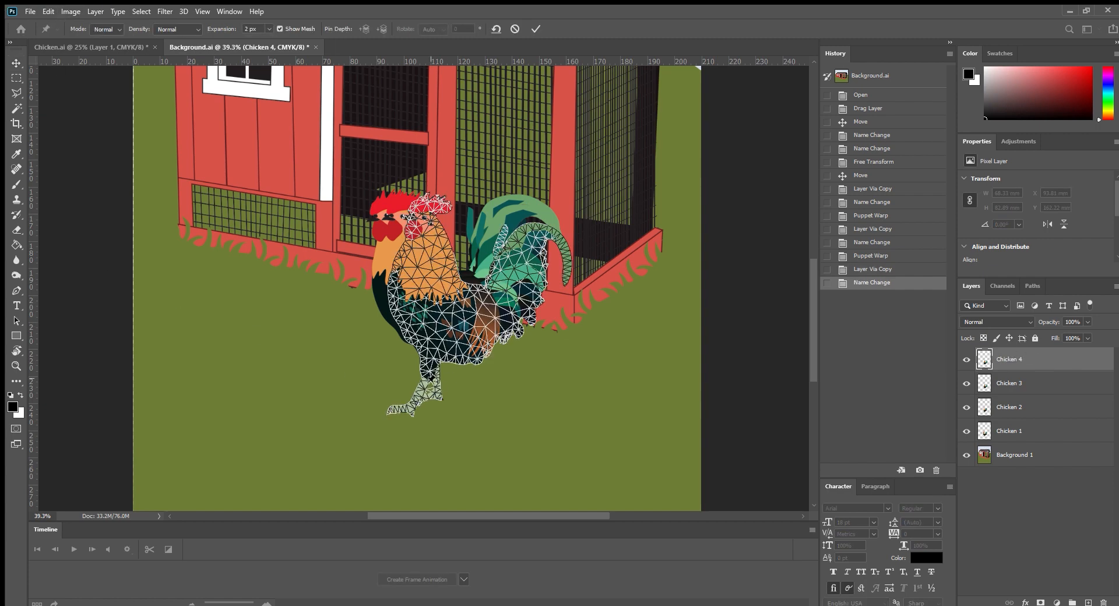
left_click(420, 399)
left_click(437, 396)
left_click(435, 375)
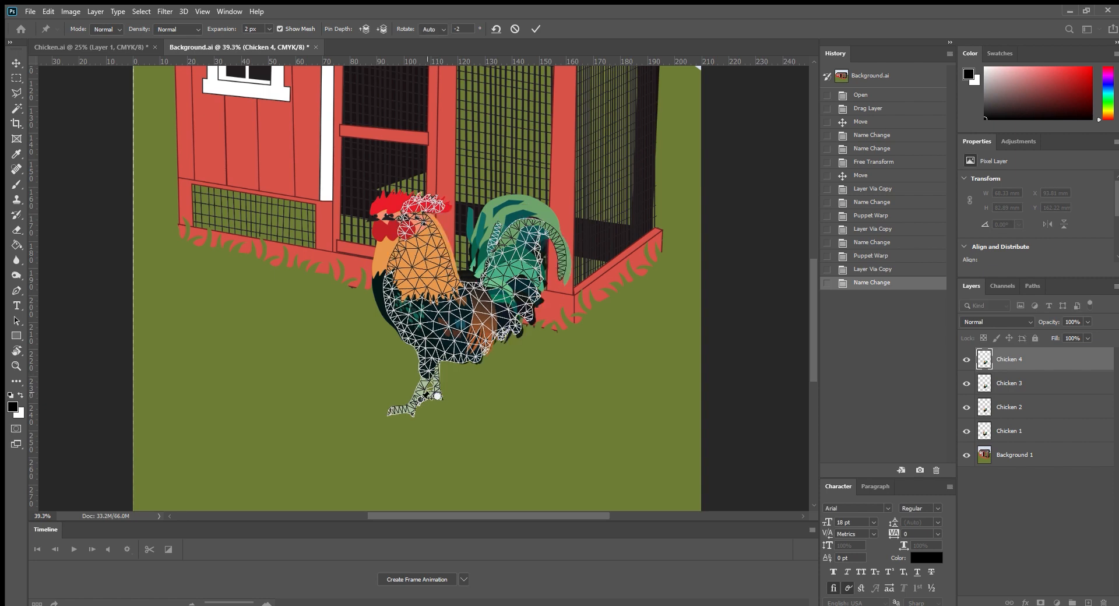
left_click(406, 412)
mouse_move(439, 396)
left_mouse_down()
mouse_move(474, 388)
mouse_move(437, 396)
left_mouse_up()
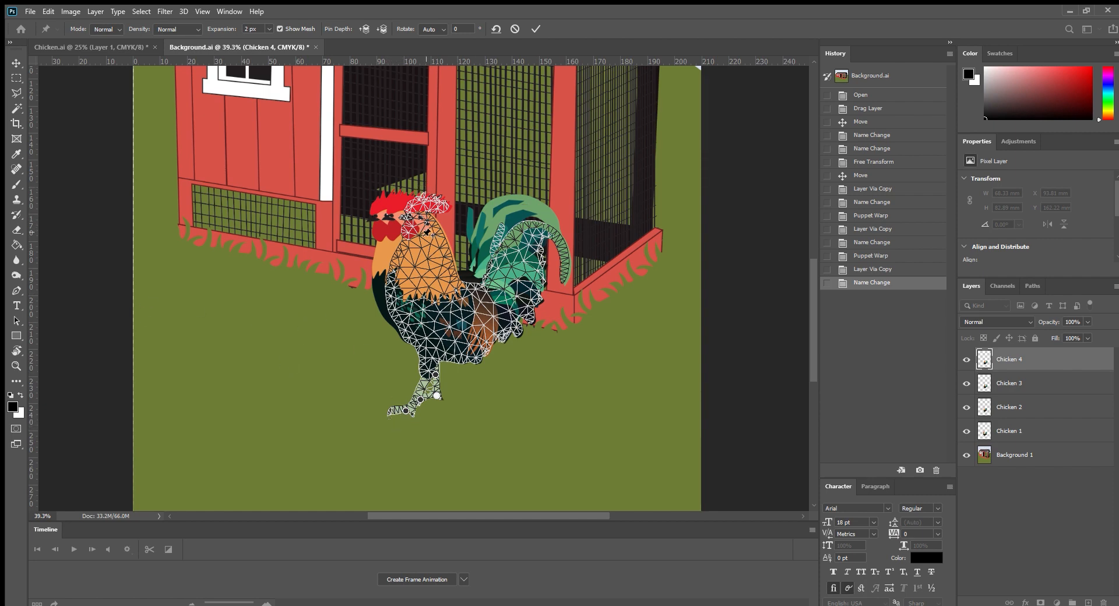
left_click_drag(420, 229, 438, 227)
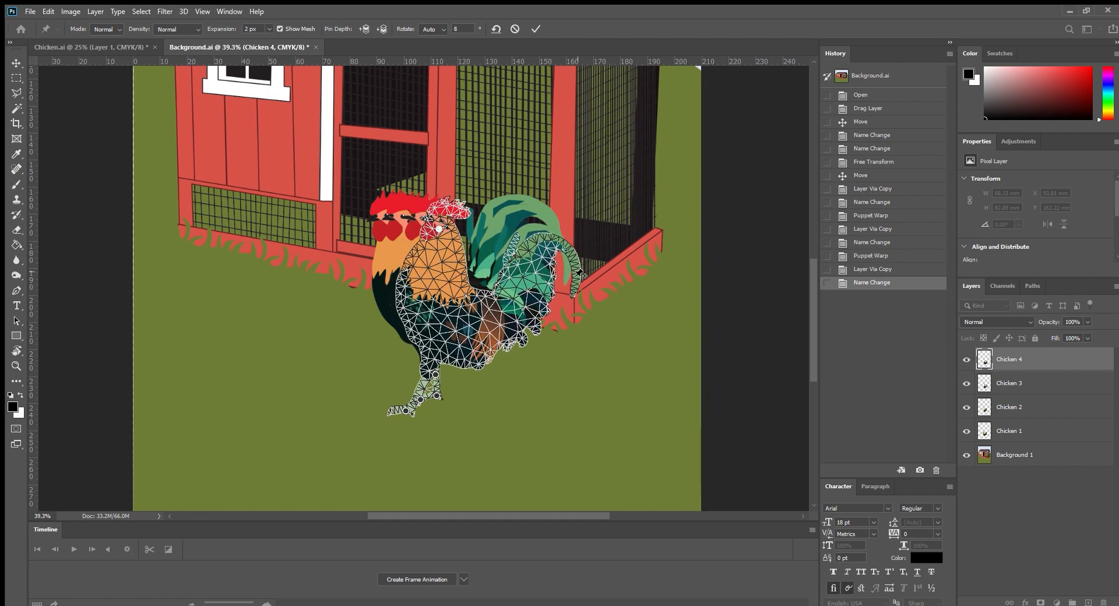
left_click_drag(579, 282, 589, 273)
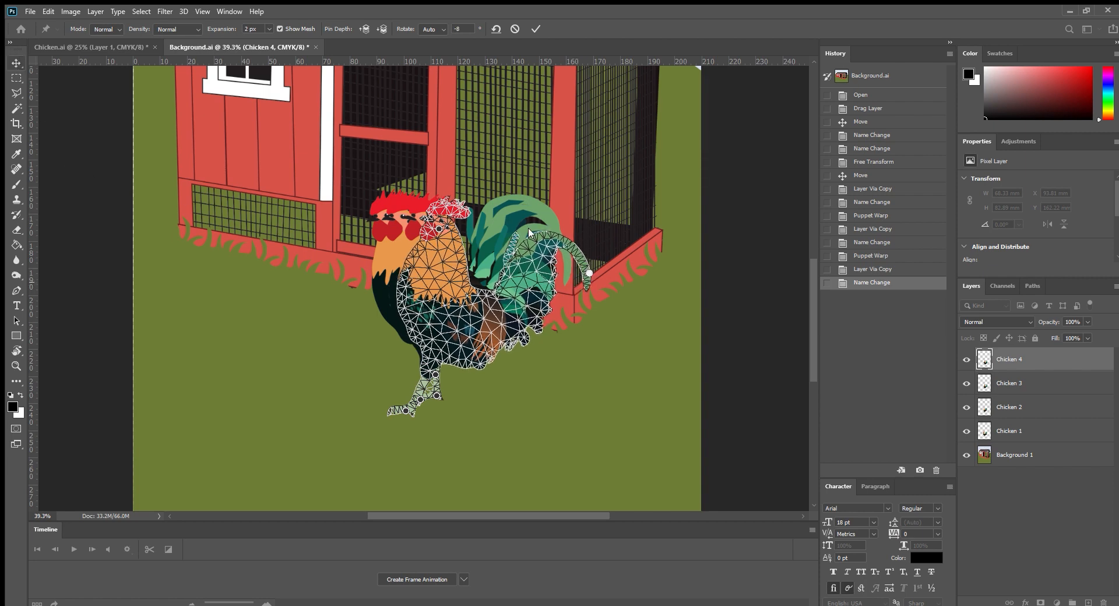
key("Return")
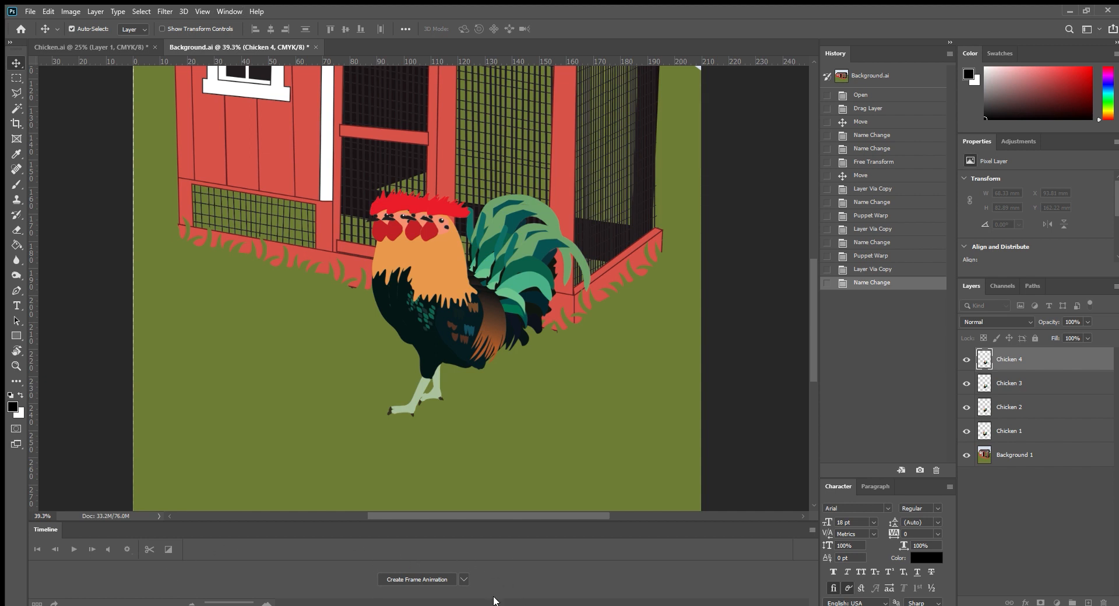
Create a frame animation and duplicate its frame three times to get four frames
left_click(410, 581)
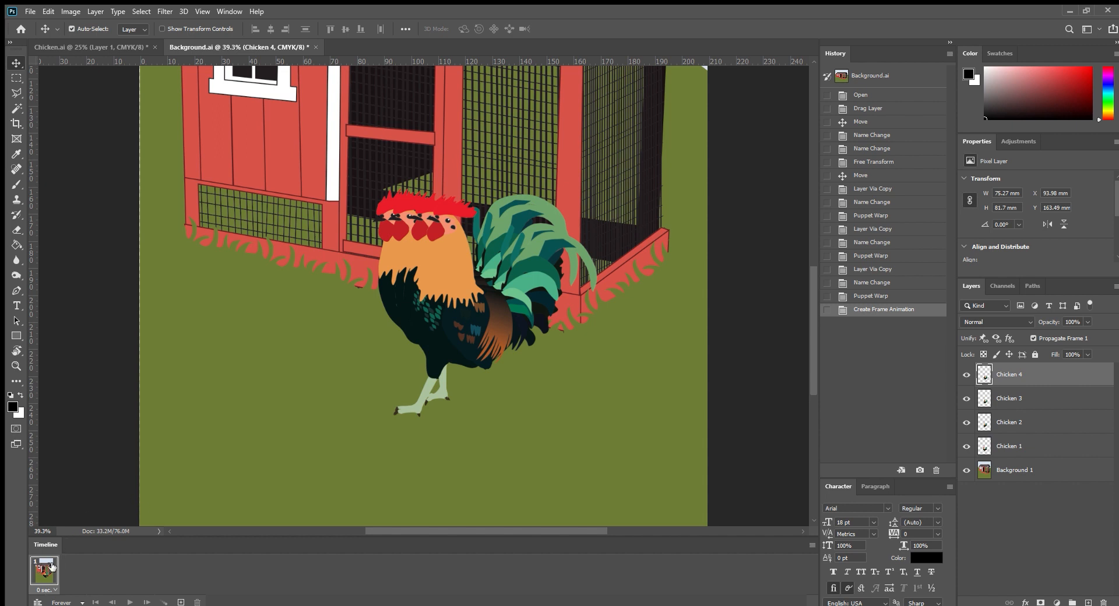
left_click(180, 601)
left_click(180, 602)
left_click(180, 601)
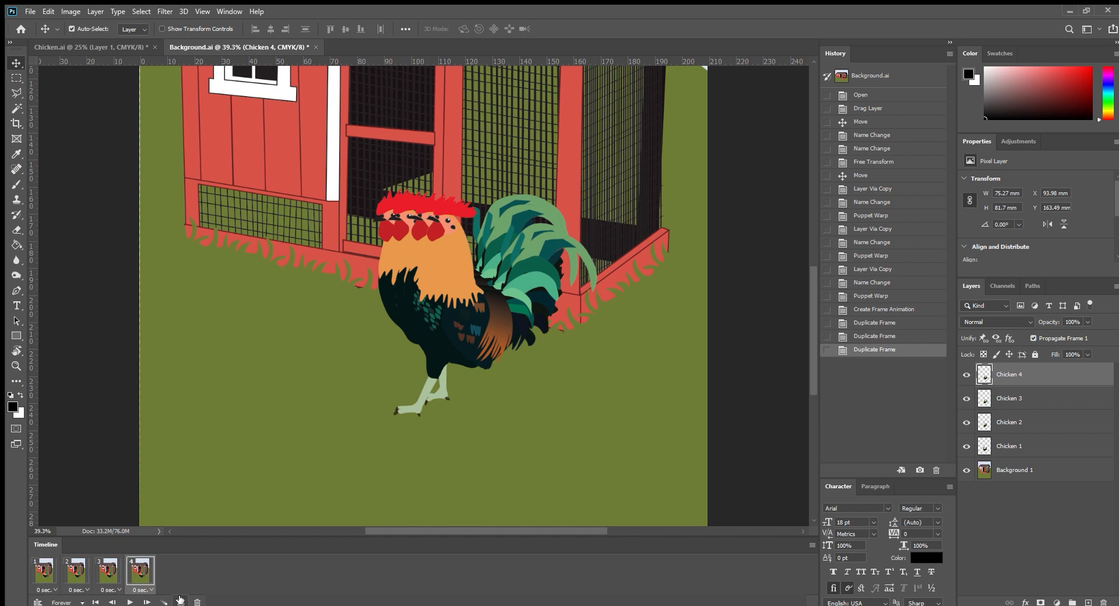
Show only Chicken 1 over the background in frame 1 and only Chicken 2 in frame 2
left_click(35, 569)
left_click_drag(967, 381, 967, 435)
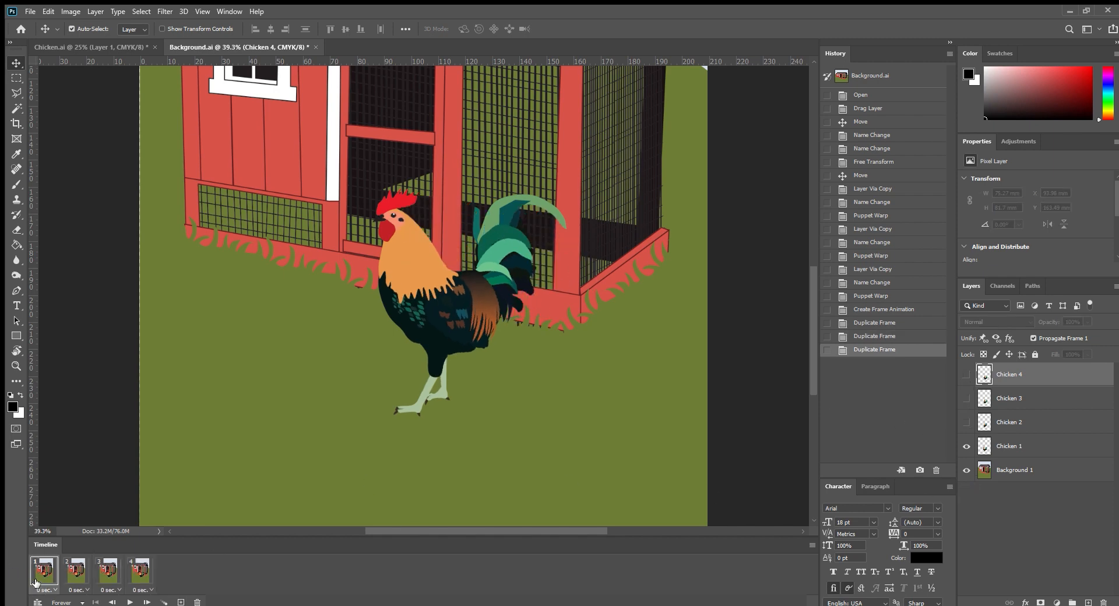
left_click(69, 576)
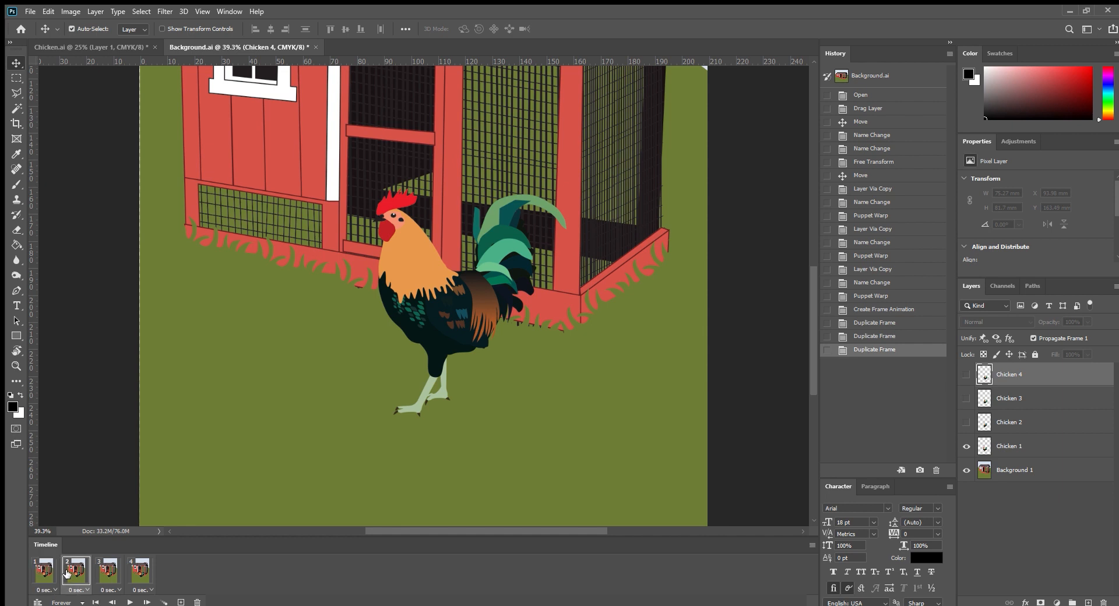
left_click(967, 445)
left_click(966, 422)
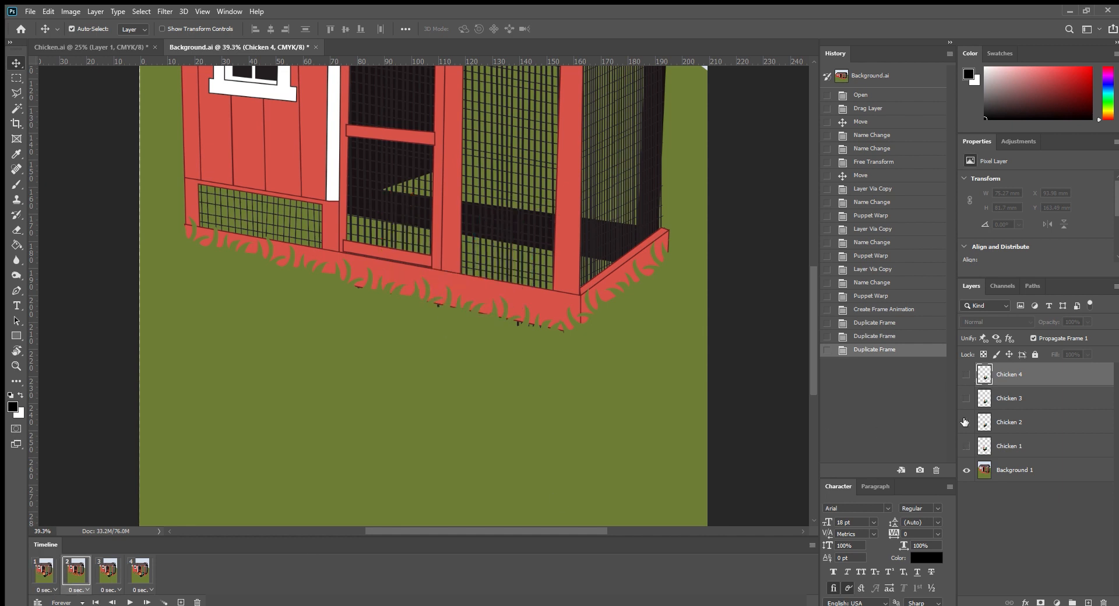
Show only Chicken 3 over the background in frame 3 and only Chicken 4 in frame 4, and preview the animation
left_click(107, 574)
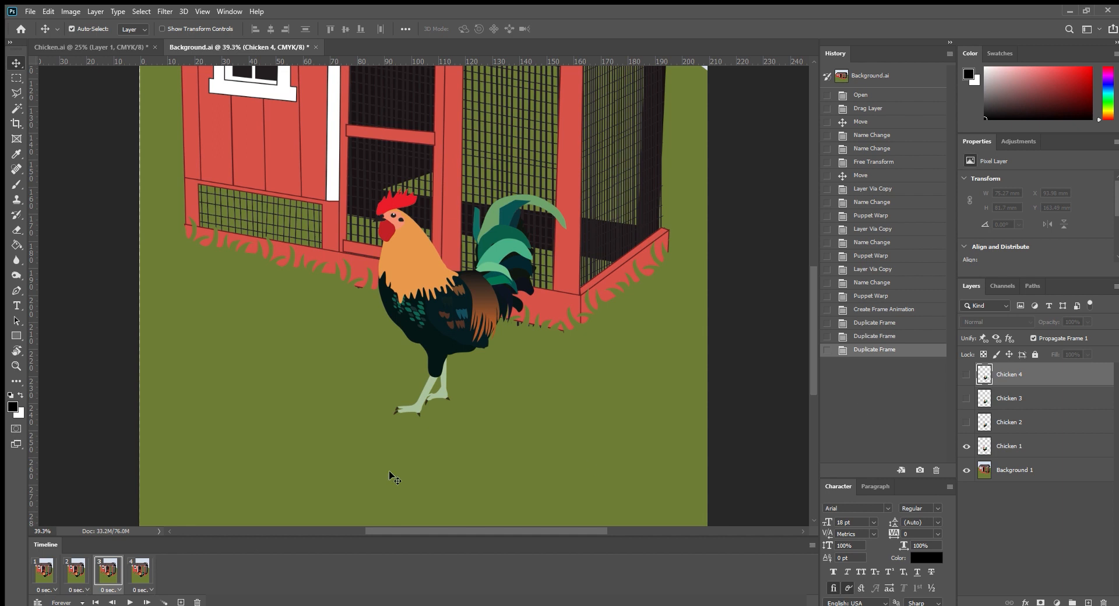
left_click(966, 398)
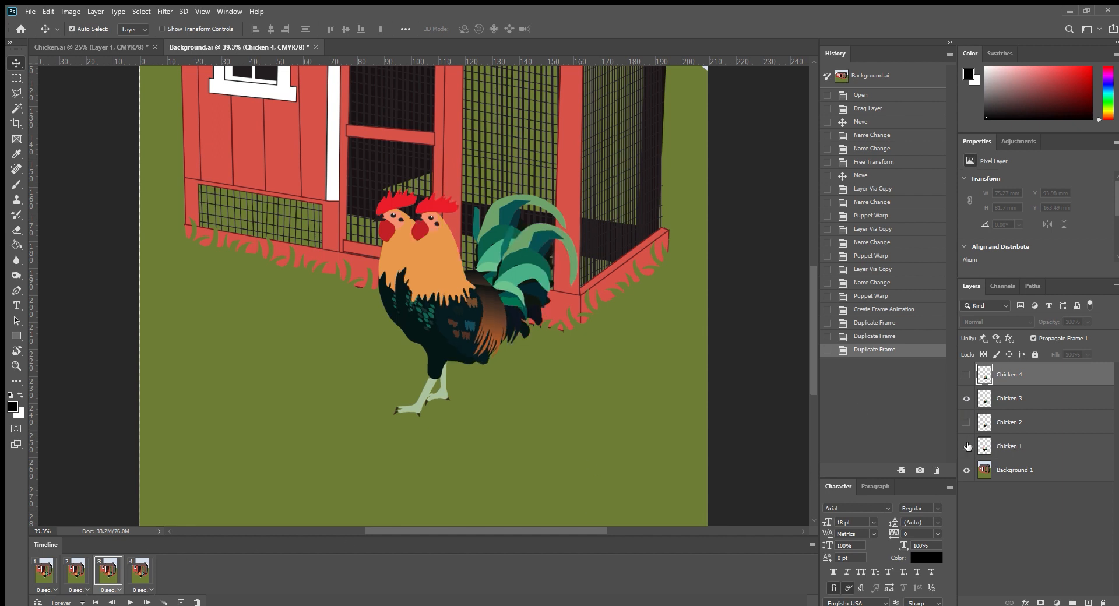
left_click(966, 446)
left_click(138, 573)
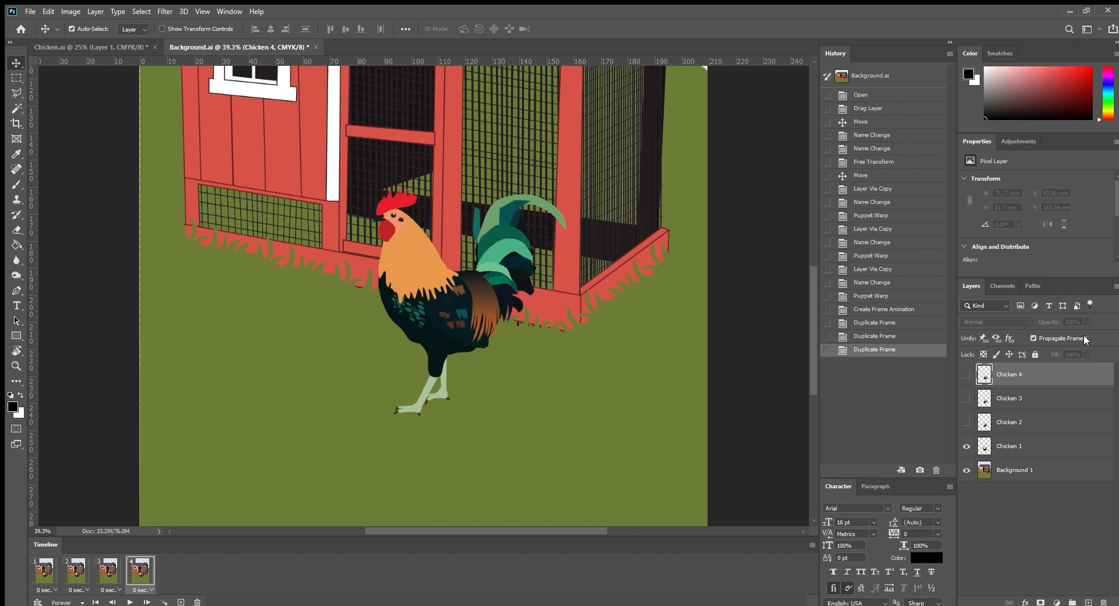
left_click(967, 374)
left_click(967, 446)
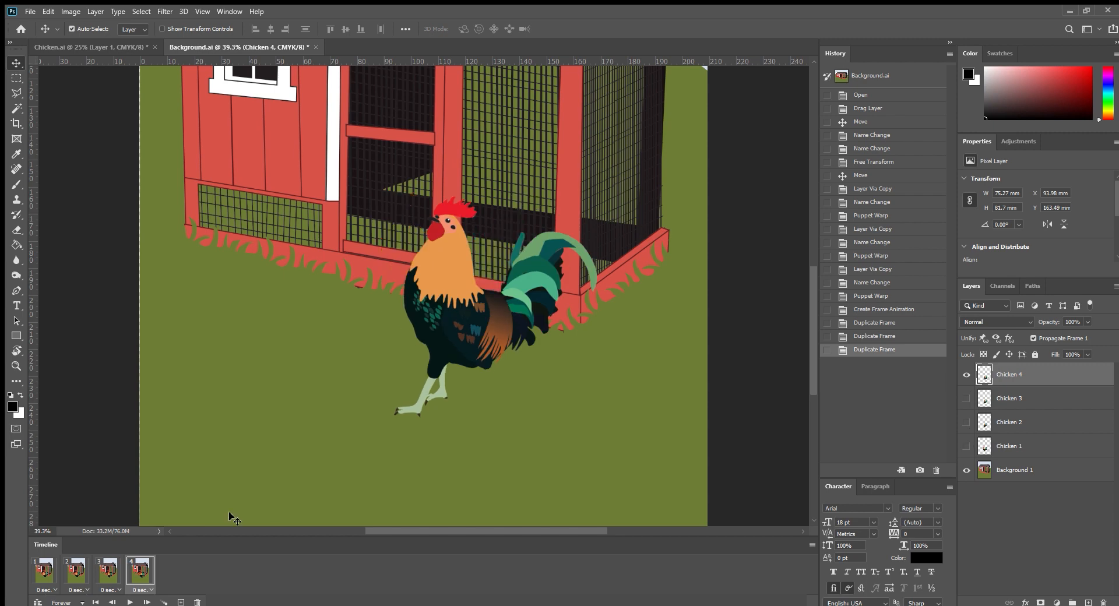
left_click(130, 602)
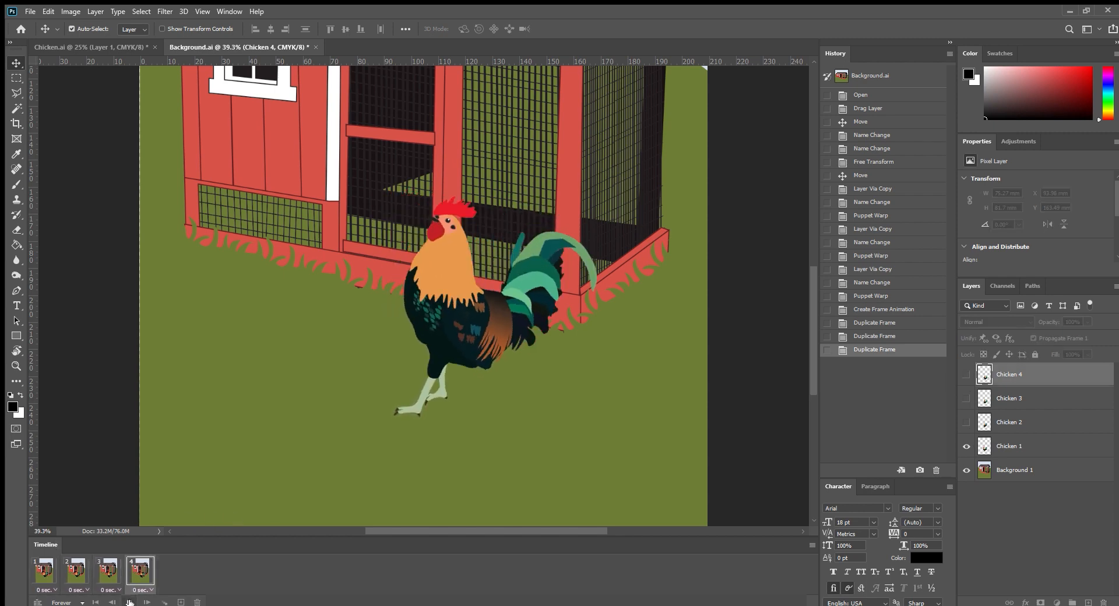
left_click(129, 602)
Set the delay of all four animation frames to 0.1 seconds and play the animation to check its speed
left_click(52, 585)
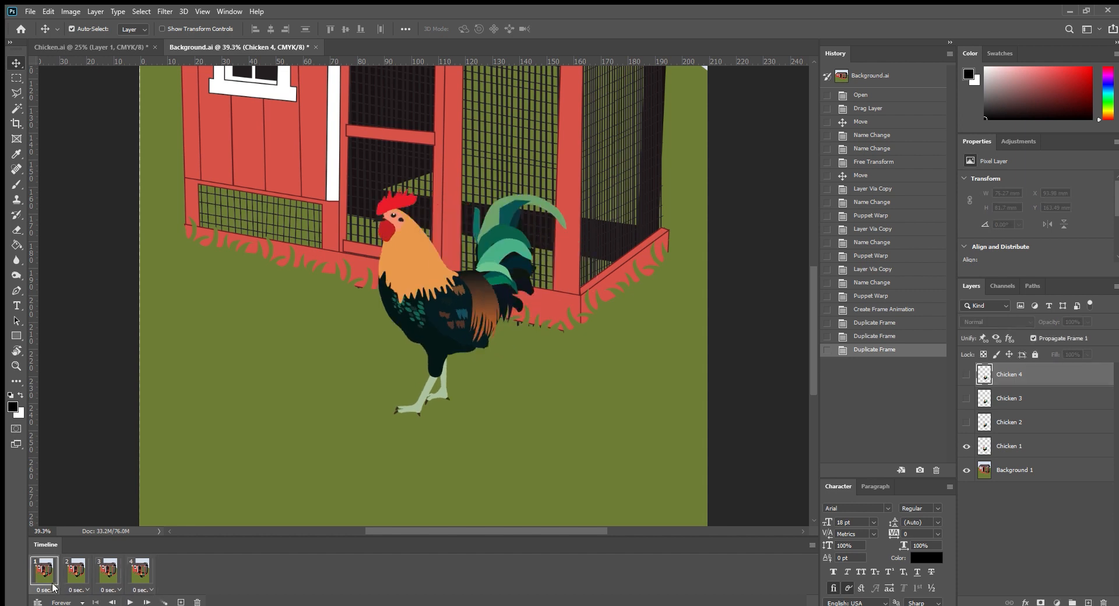
left_click(59, 487)
left_click(86, 589)
left_click(95, 485)
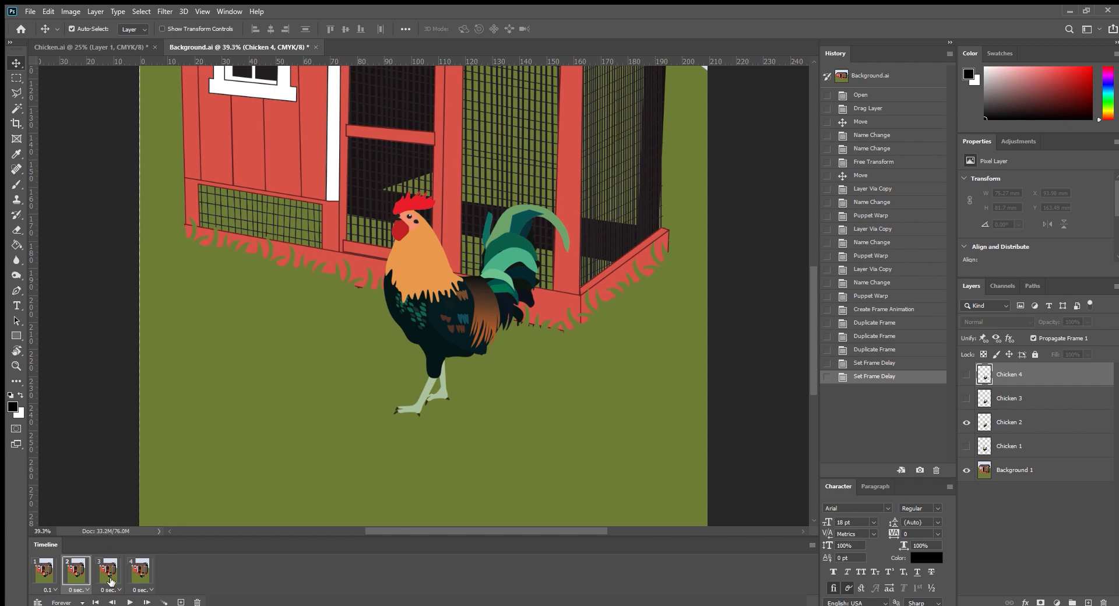
left_click(90, 490)
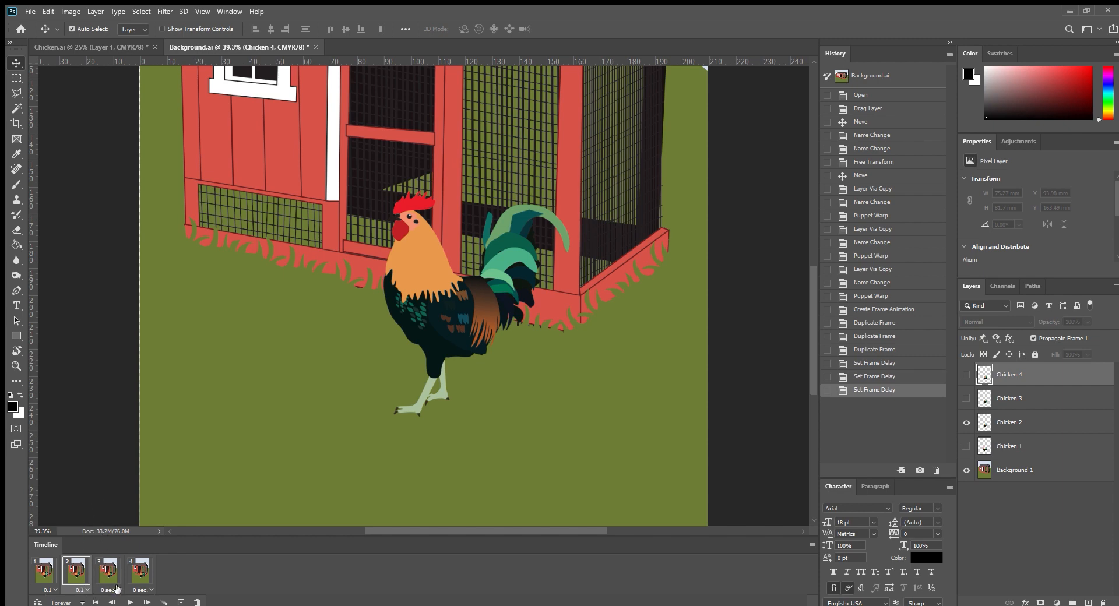
left_click(108, 571)
left_click(114, 497)
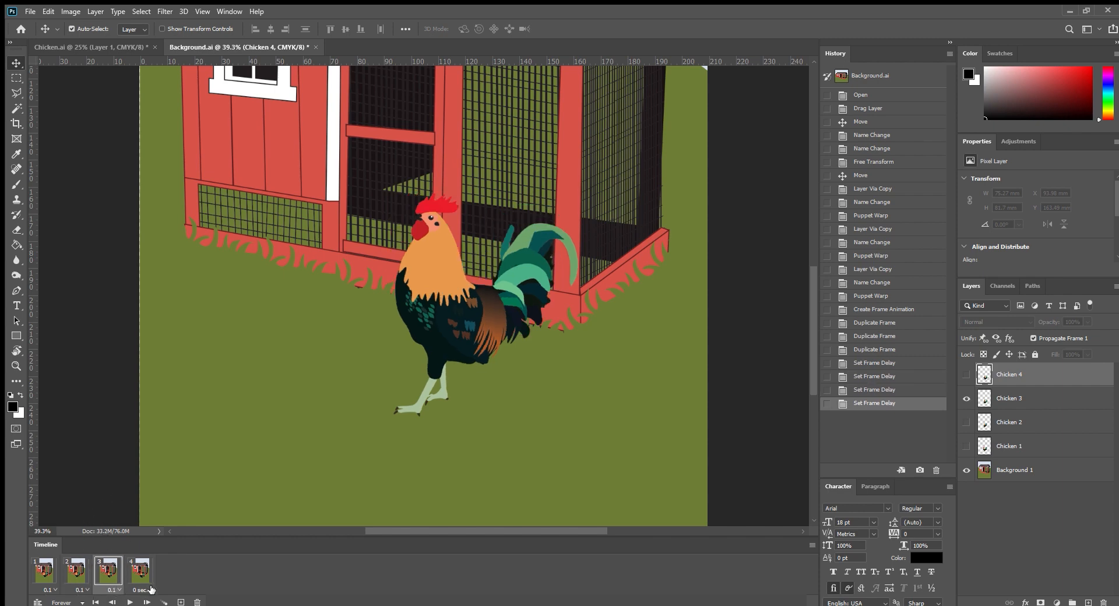
left_click(142, 590)
left_click(140, 491)
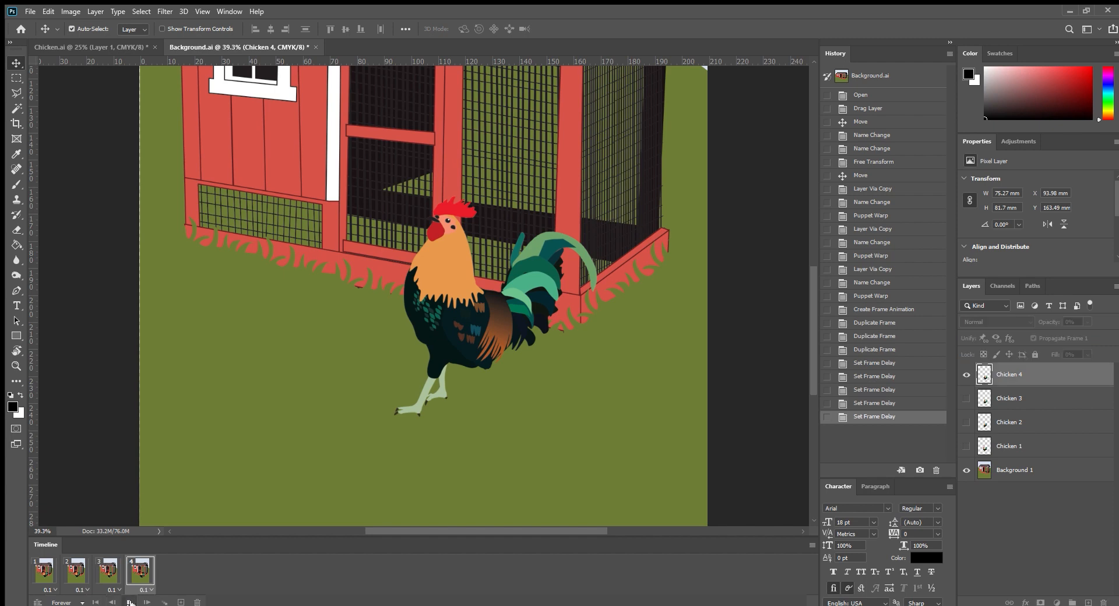
left_click(130, 602)
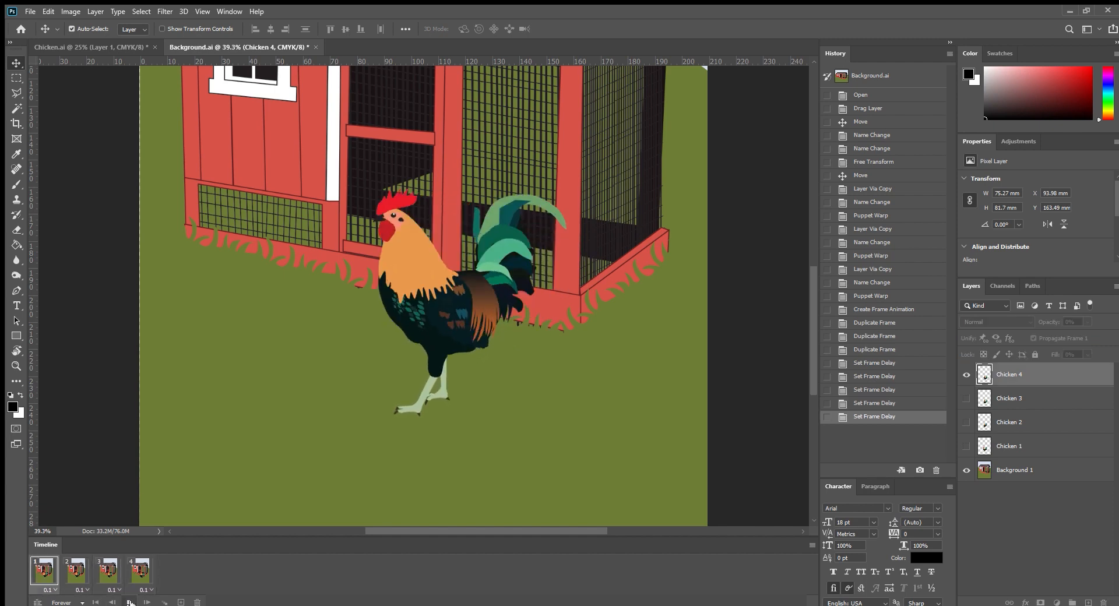
left_click(129, 602)
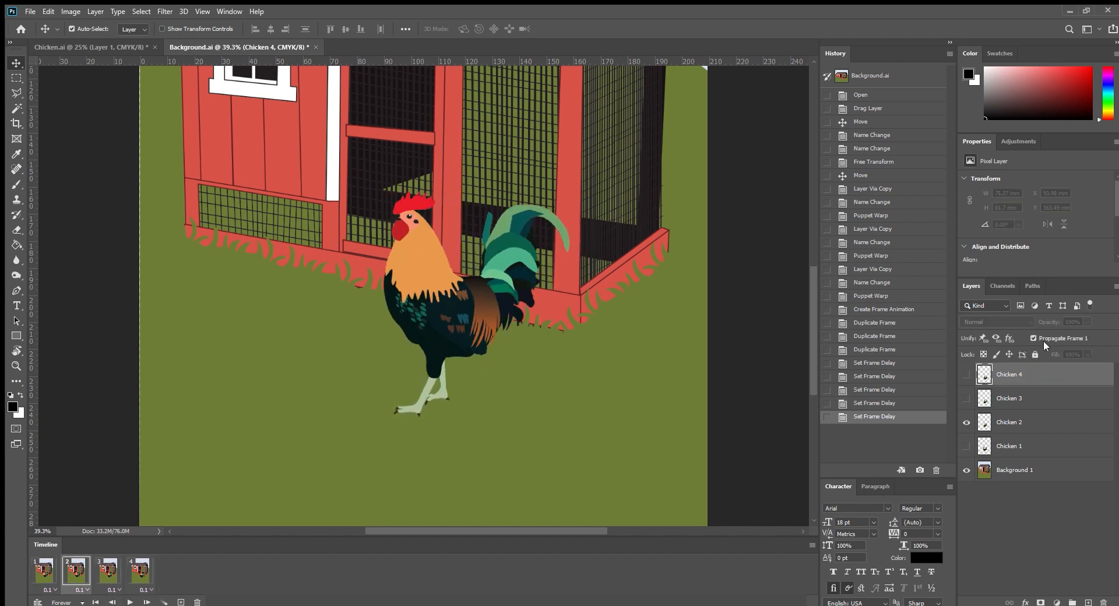
Draw an oval speech bubble with the Custom Shape tool over the coop, beside and above the rooster's head
left_click(11, 333)
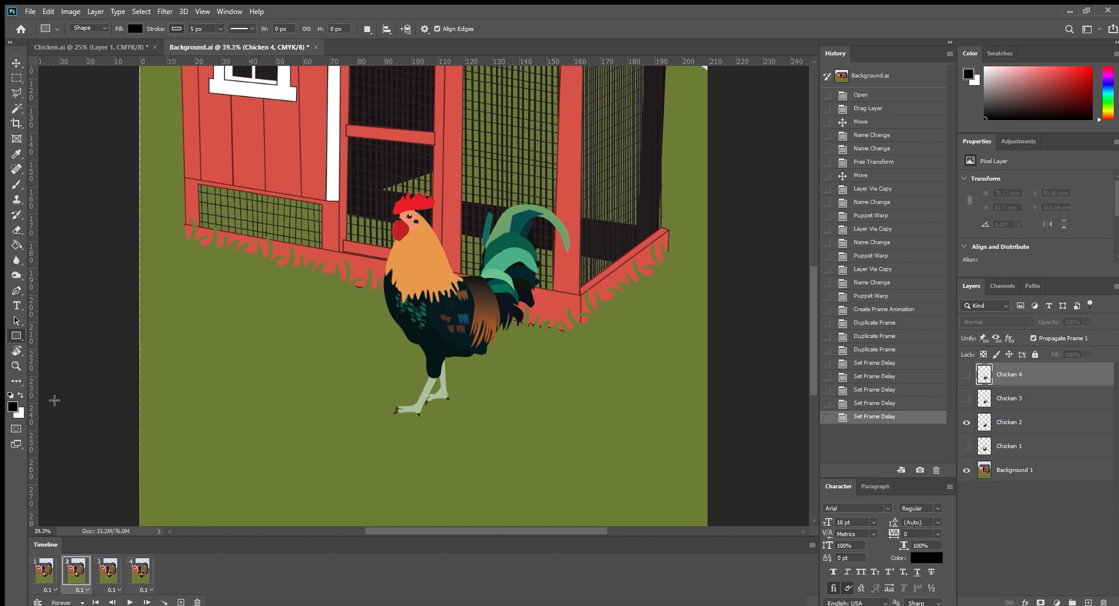
key("shift+u")
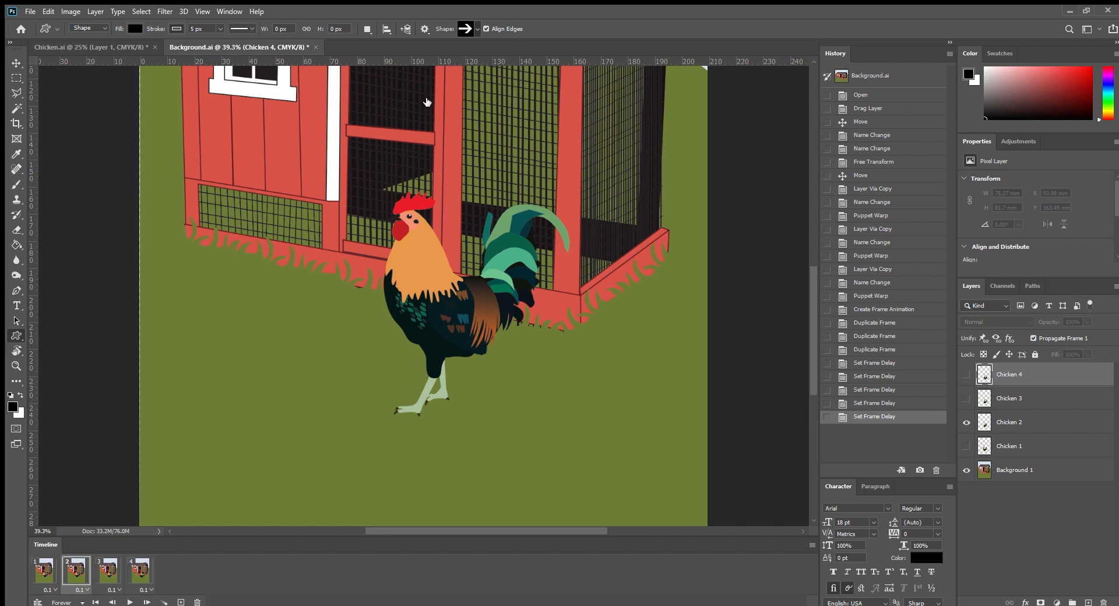
key("[")
mouse_move(262, 109)
left_mouse_down()
mouse_move(382, 175)
mouse_move(400, 229)
left_mouse_up()
left_click(16, 64)
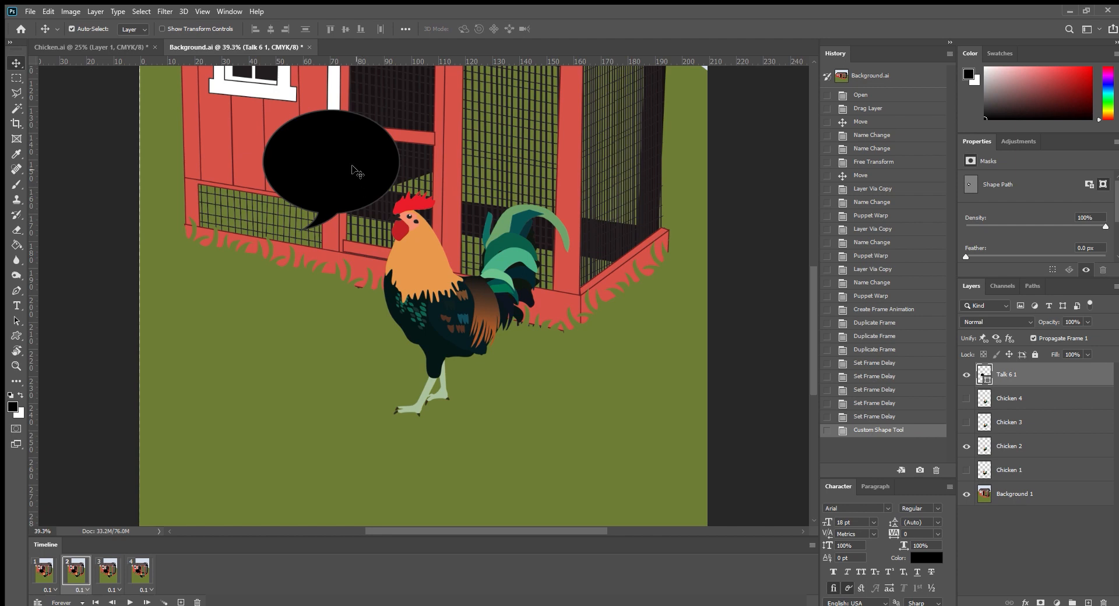
Flip the speech bubble horizontally at about 114% width and move it so its tail points to the rooster's head
key("ctrl+t")
left_click_drag(400, 169, 150, 170)
left_click_drag(217, 204, 113, 196)
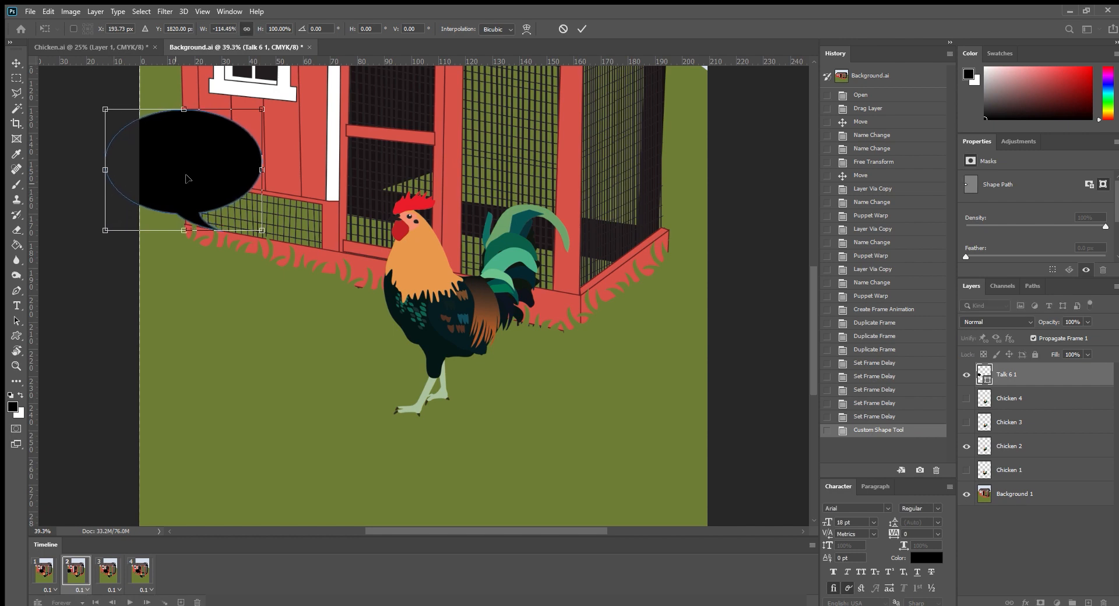
left_click_drag(198, 165, 351, 141)
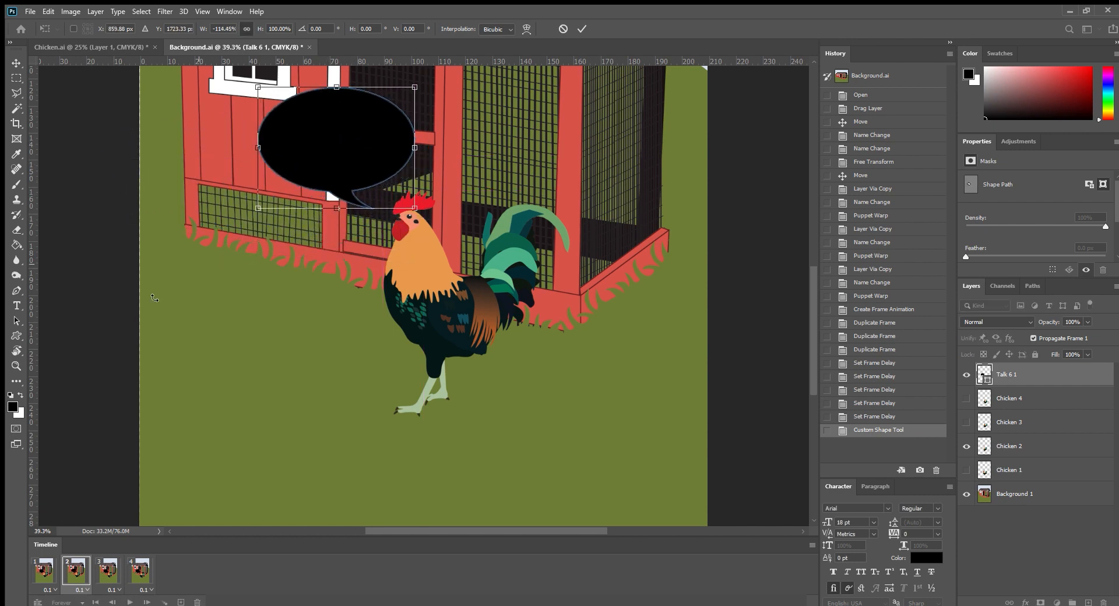
Swap the foreground colour to white and fill the speech bubble shape with it
left_click(17, 394)
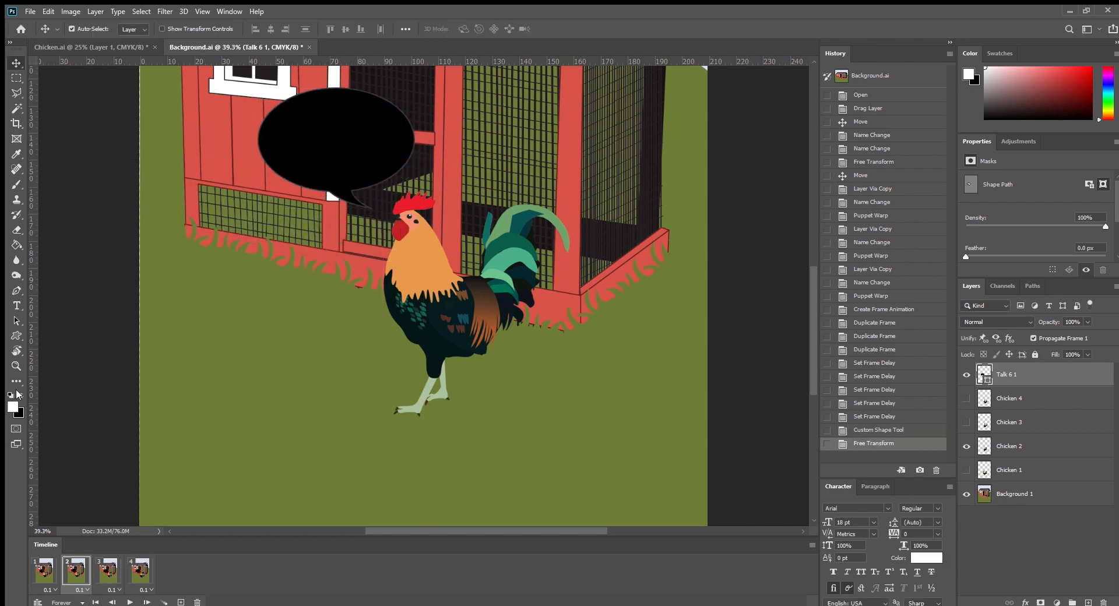
left_click(20, 396)
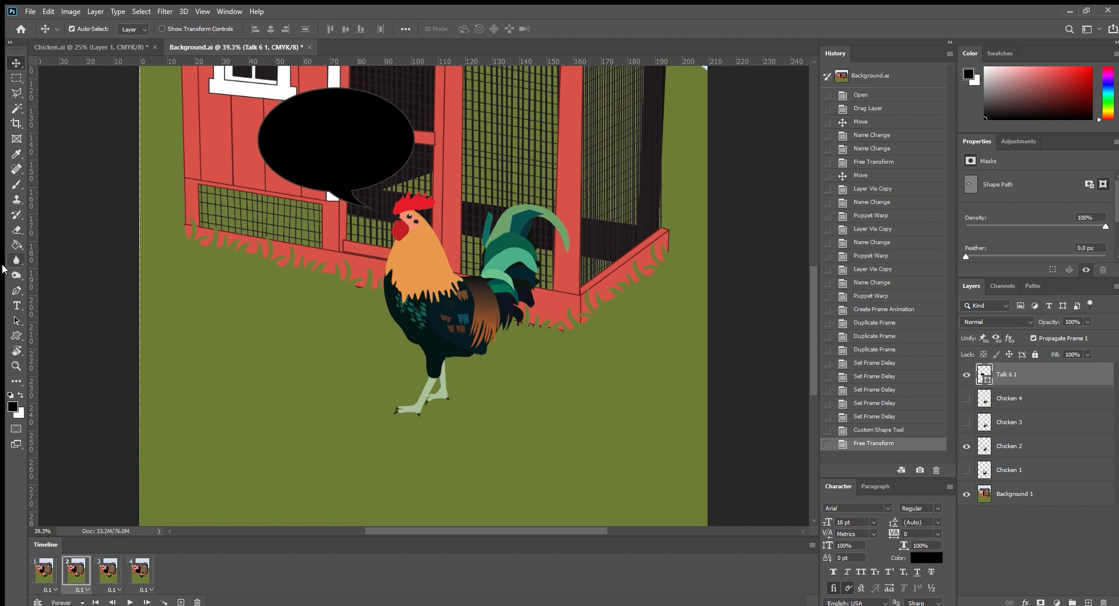
left_click(12, 336)
left_click(18, 396)
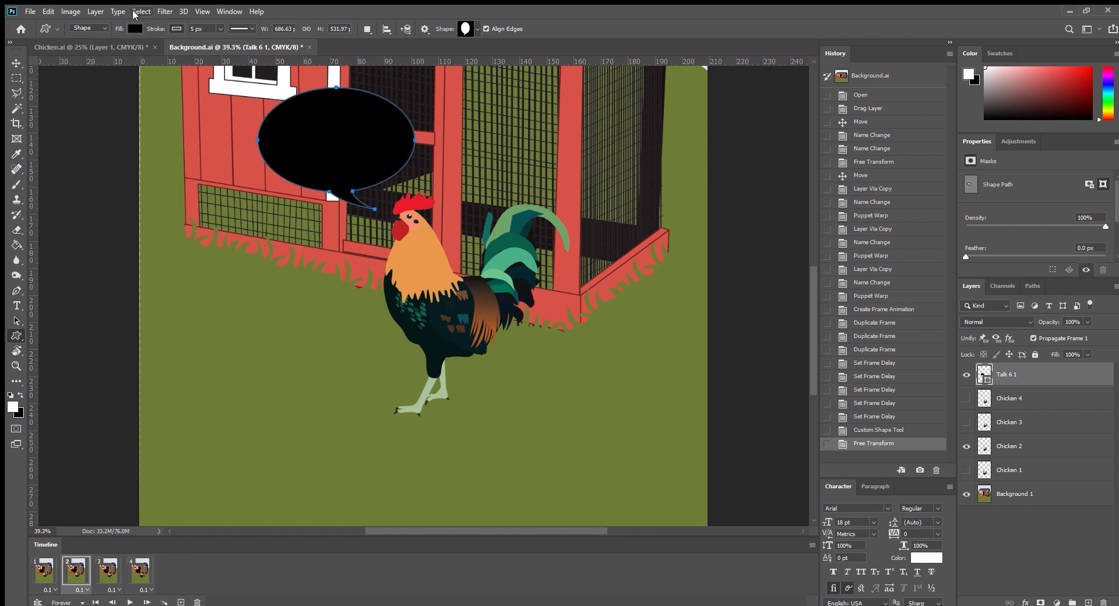
key("alt+BackSpace")
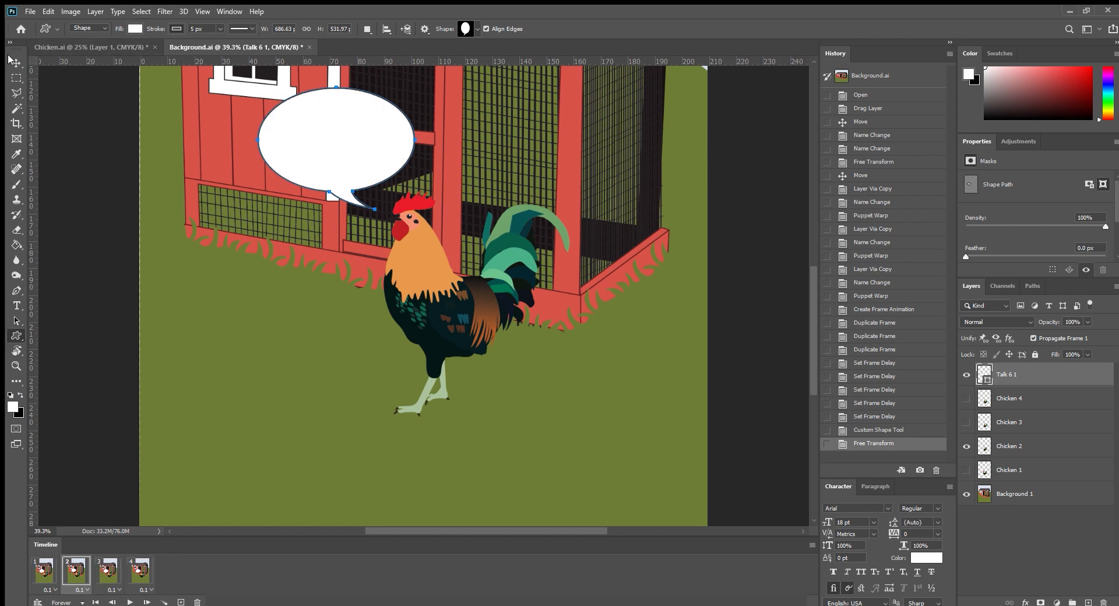
key("v")
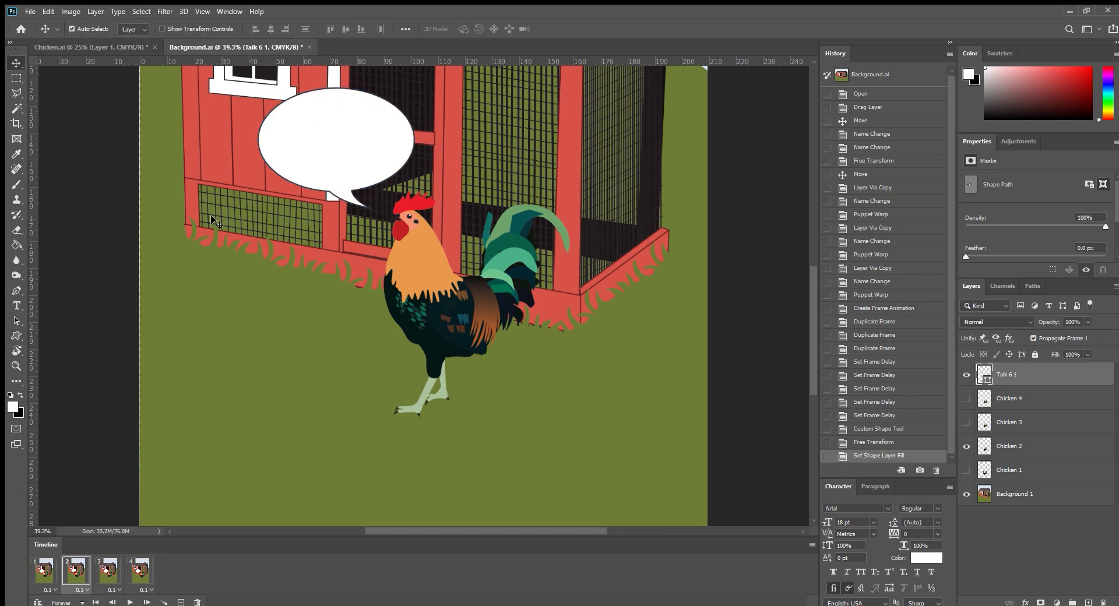
Add the text "Cockadooadoo" inside the speech bubble in black 18 pt Arial, replacing the placeholder text
left_click(13, 305)
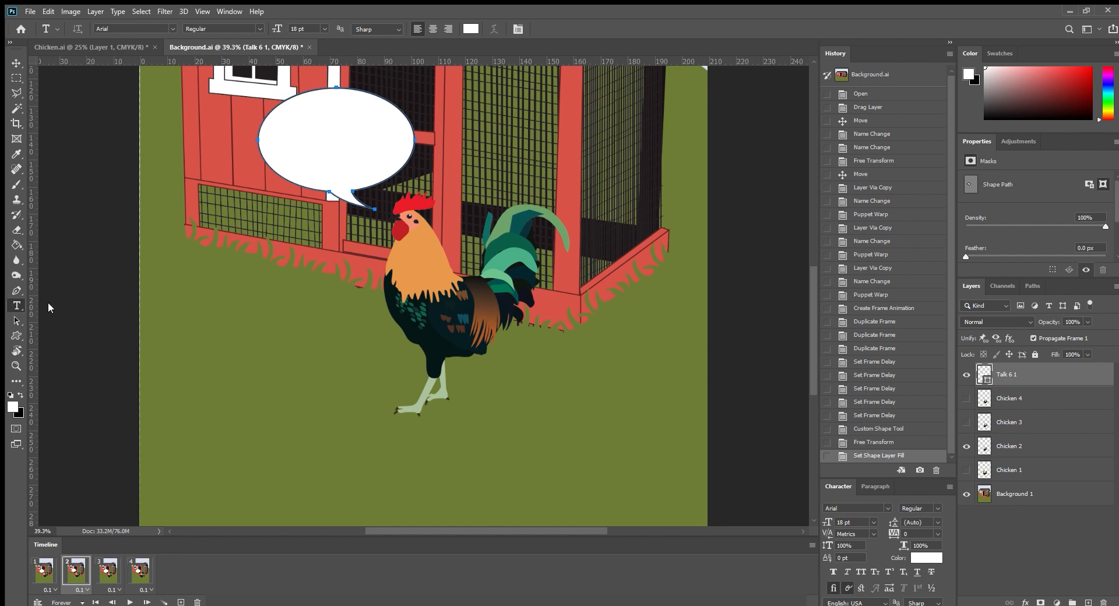
left_click(283, 121)
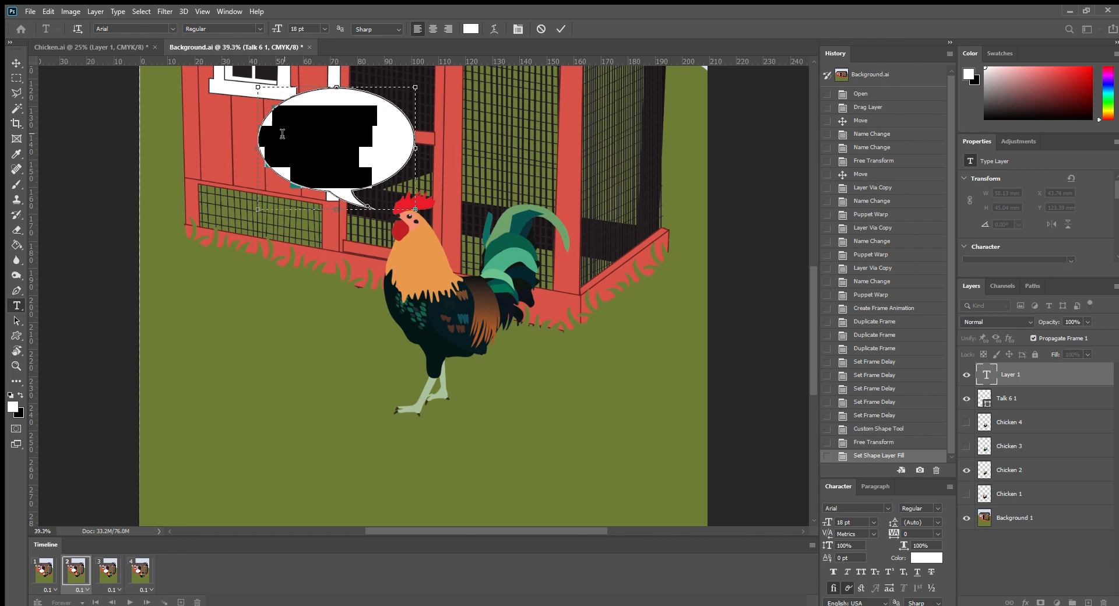
key("BackSpace")
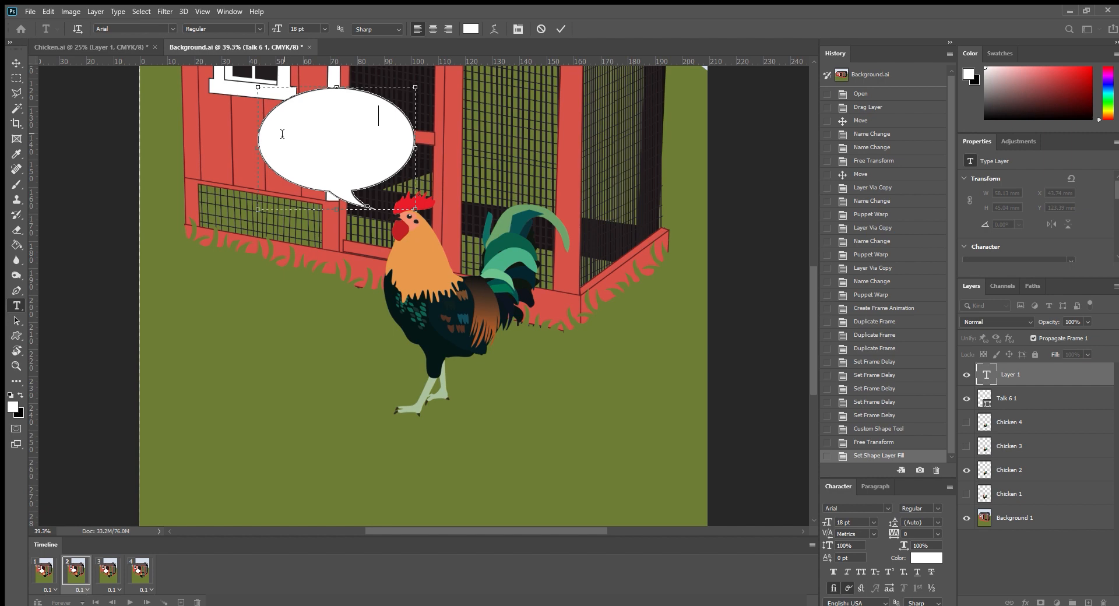
key("ctrl+a")
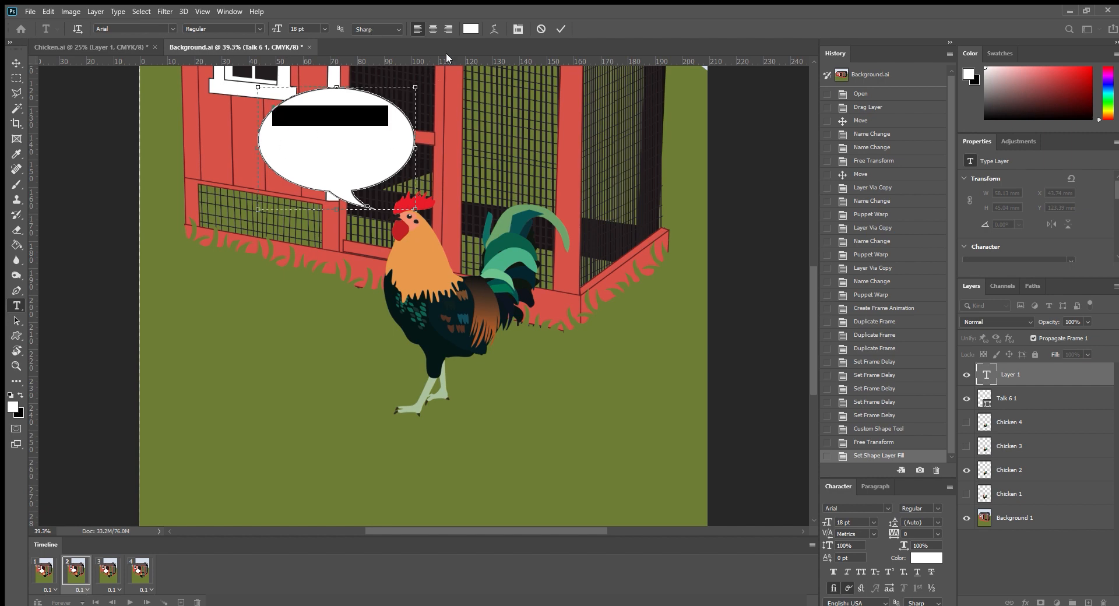
key("BackSpace")
type("Cockadooadoo")
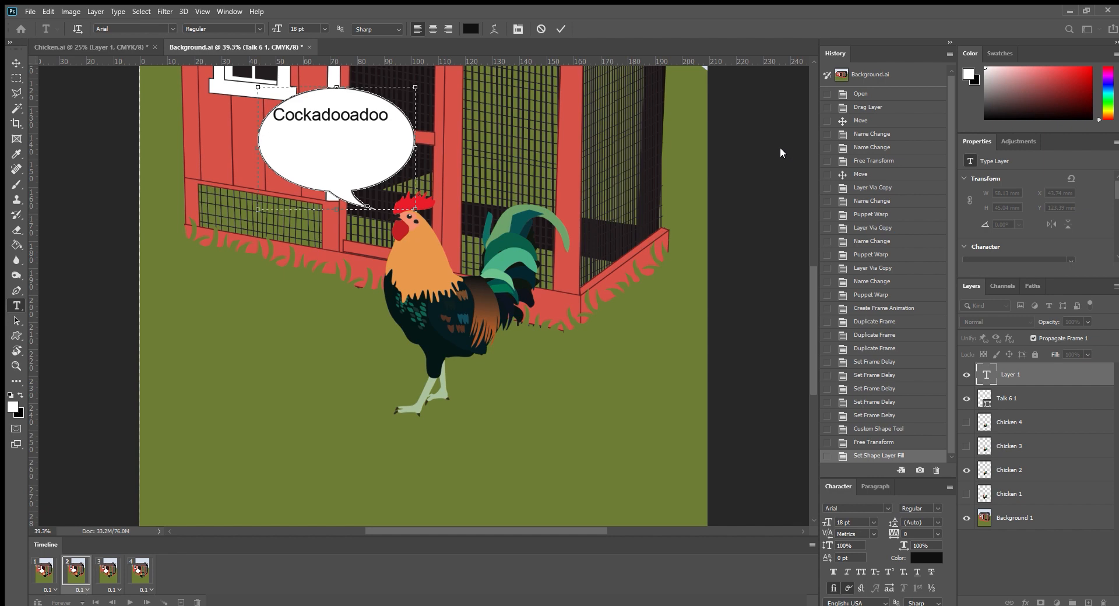
key("ctrl+a")
Lower the bubble text by one line with a blank line above it and extend it to "Cockadooadoo!!"
left_click(272, 114)
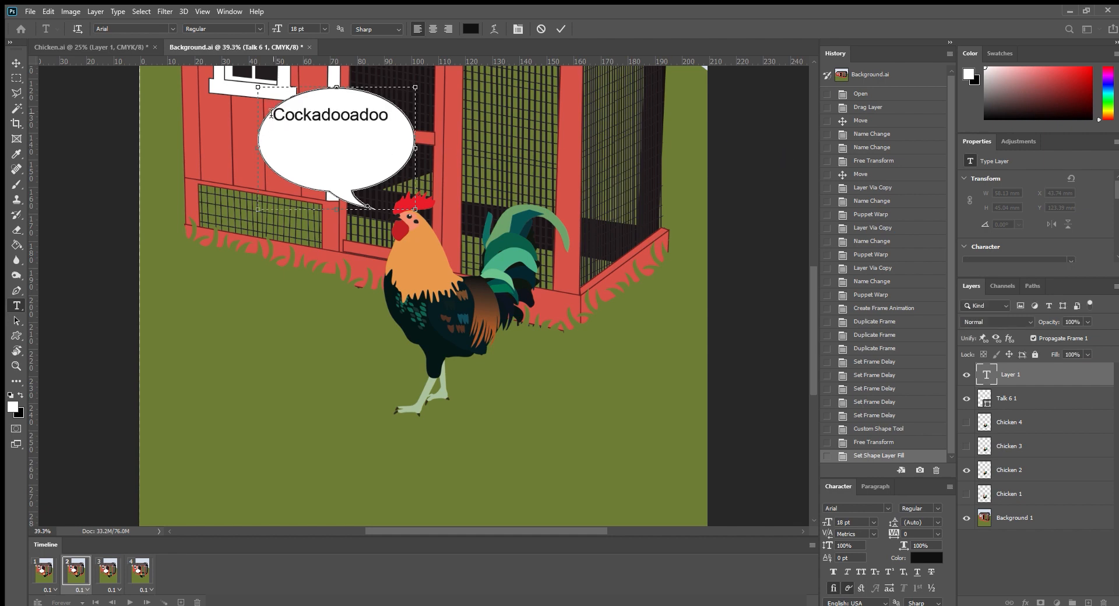
key("Return")
key("Return")
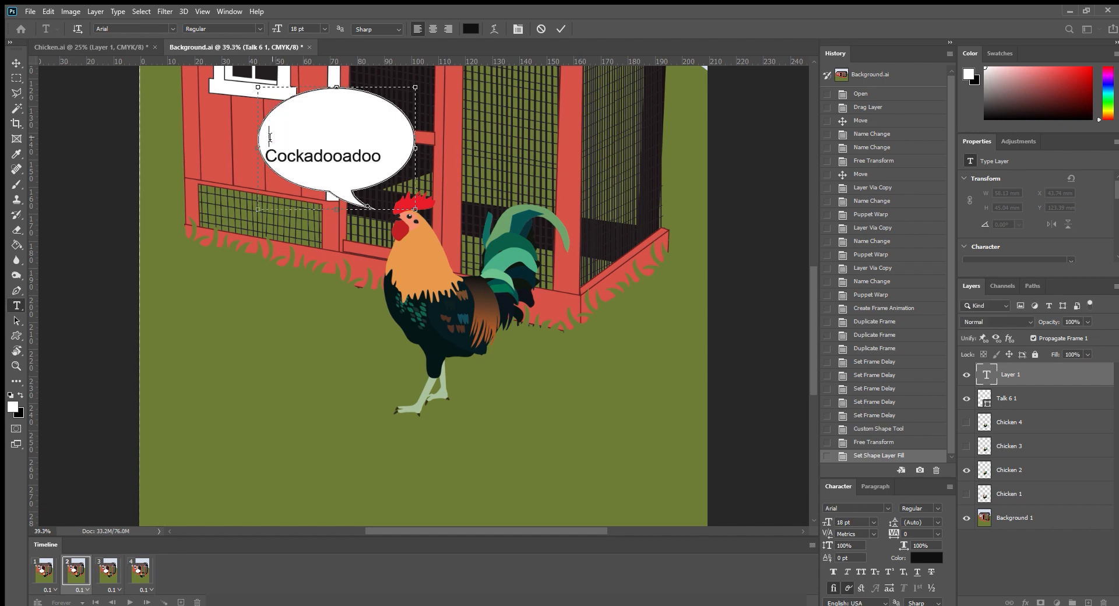
key("BackSpace")
type("=")
key("BackSpace")
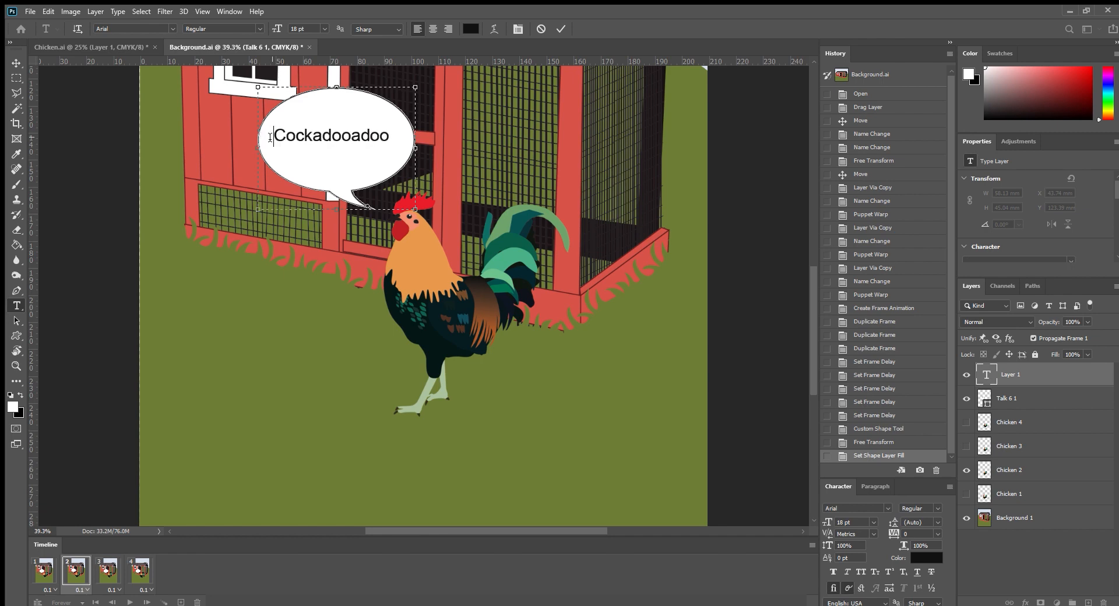
left_click(16, 63)
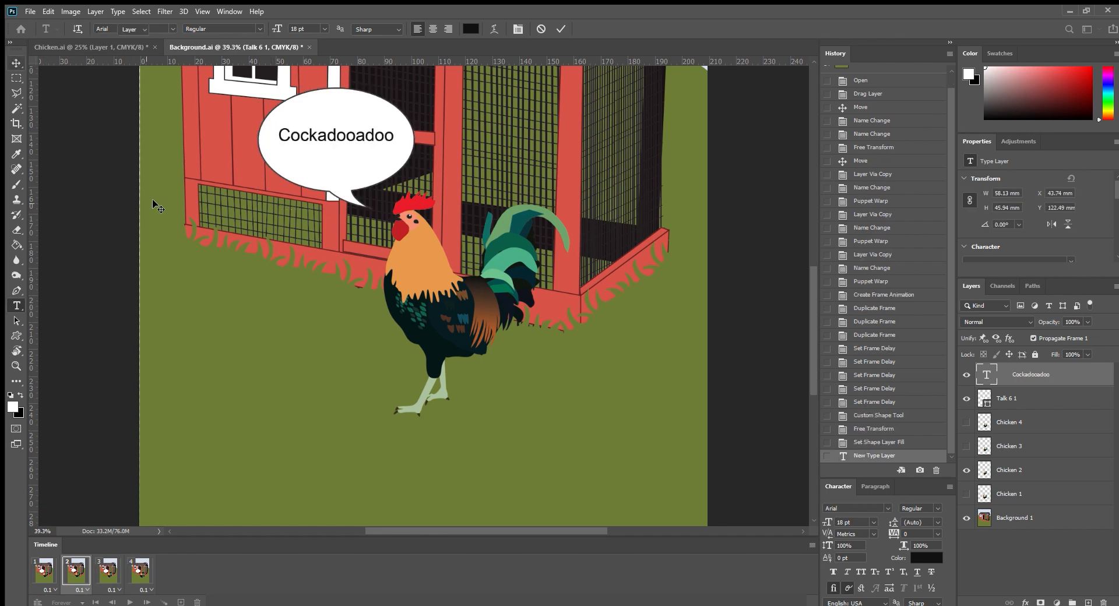
double_click(389, 136)
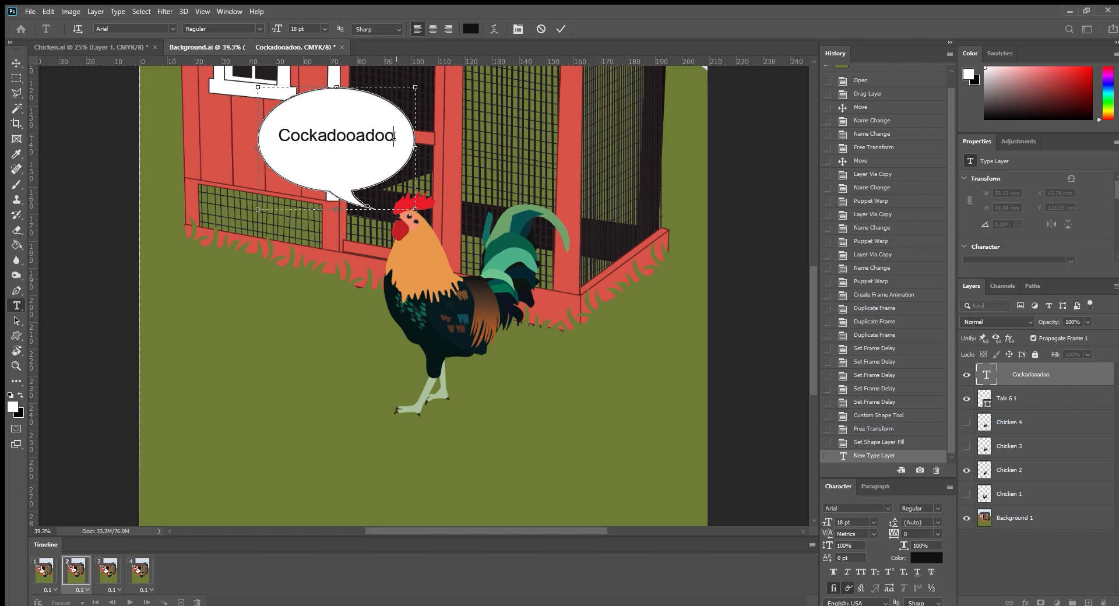
left_click(16, 63)
Hide the text and speech bubble layers in frame 1 and check frames 2 and 3
left_click(45, 571)
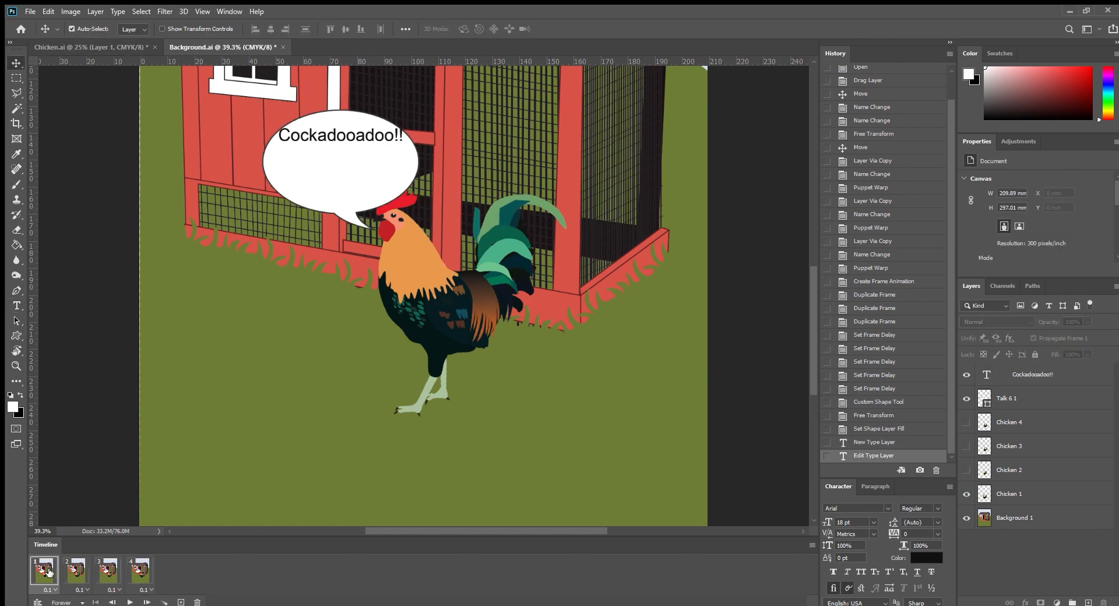
left_click(967, 375)
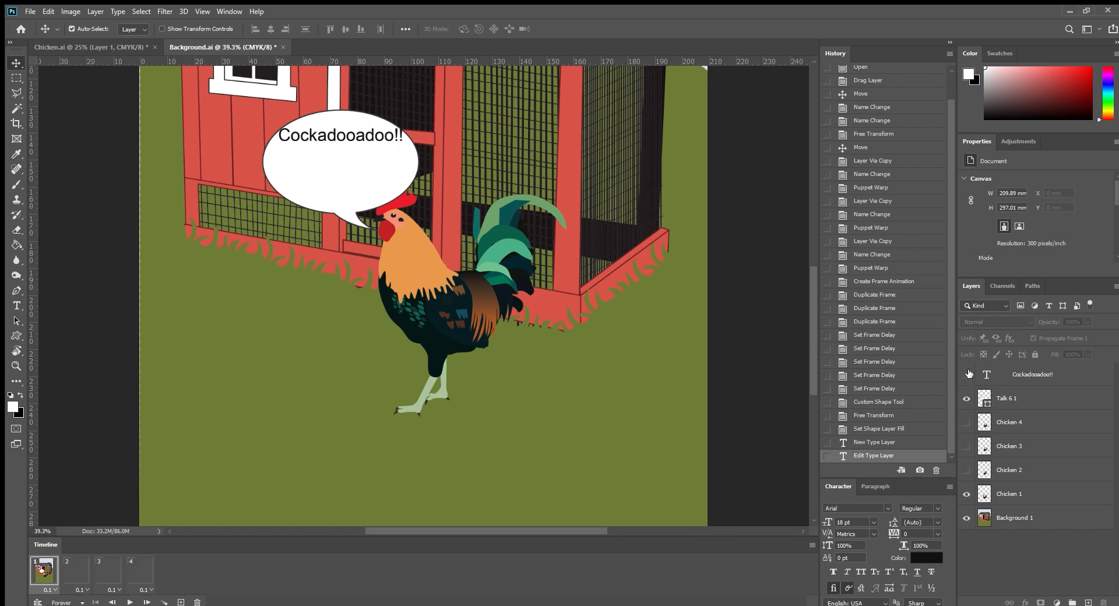
left_click(967, 398)
left_click(76, 572)
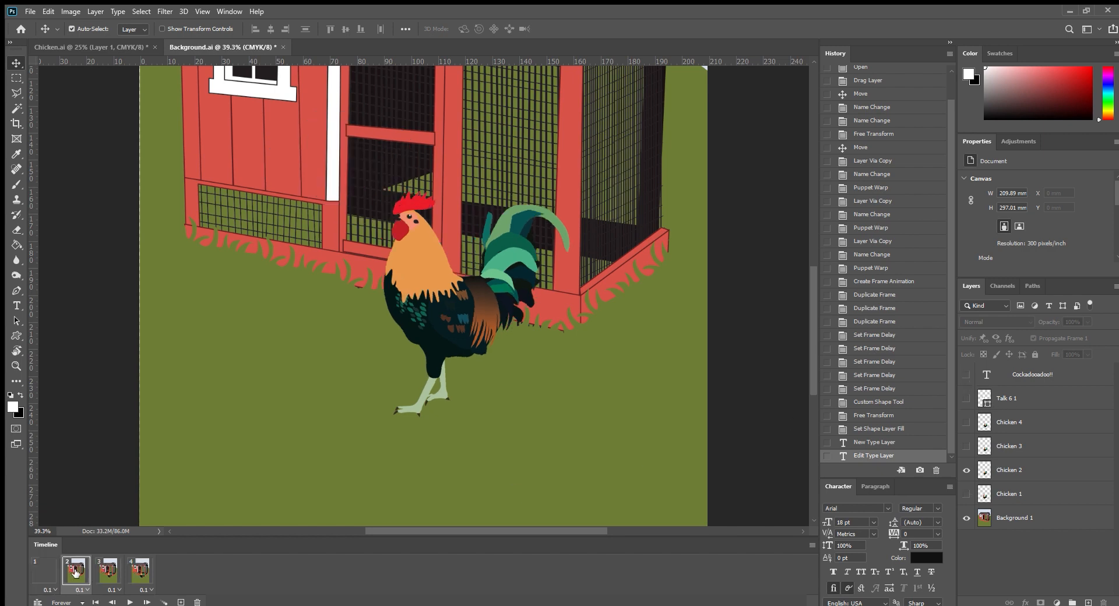
left_click(108, 571)
Show the speech bubble and its text layer in frame 4
left_click(140, 570)
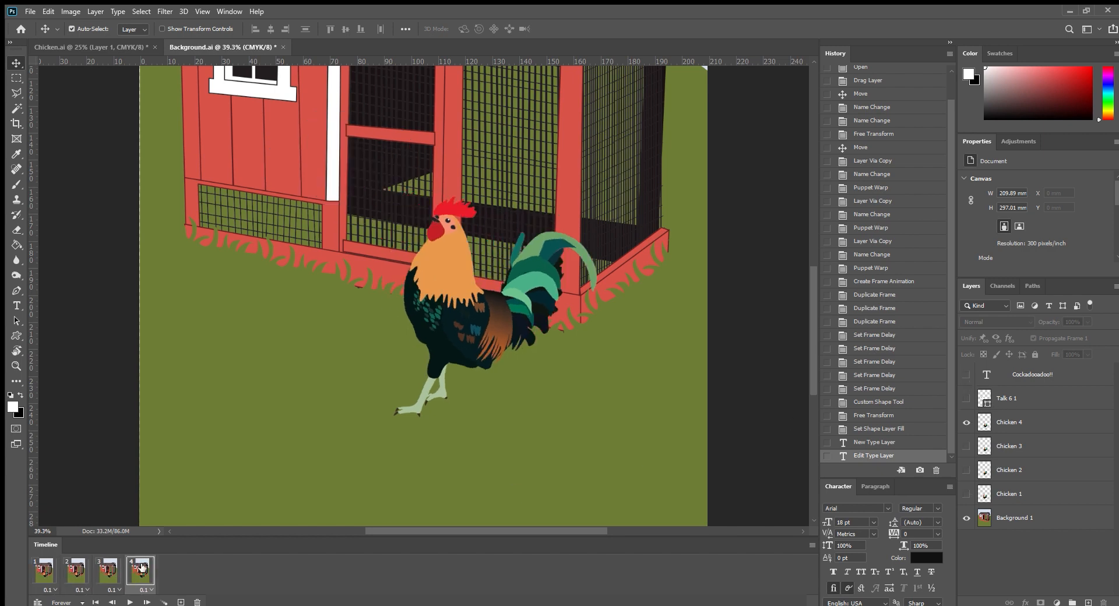
left_click(966, 398)
left_click(967, 374)
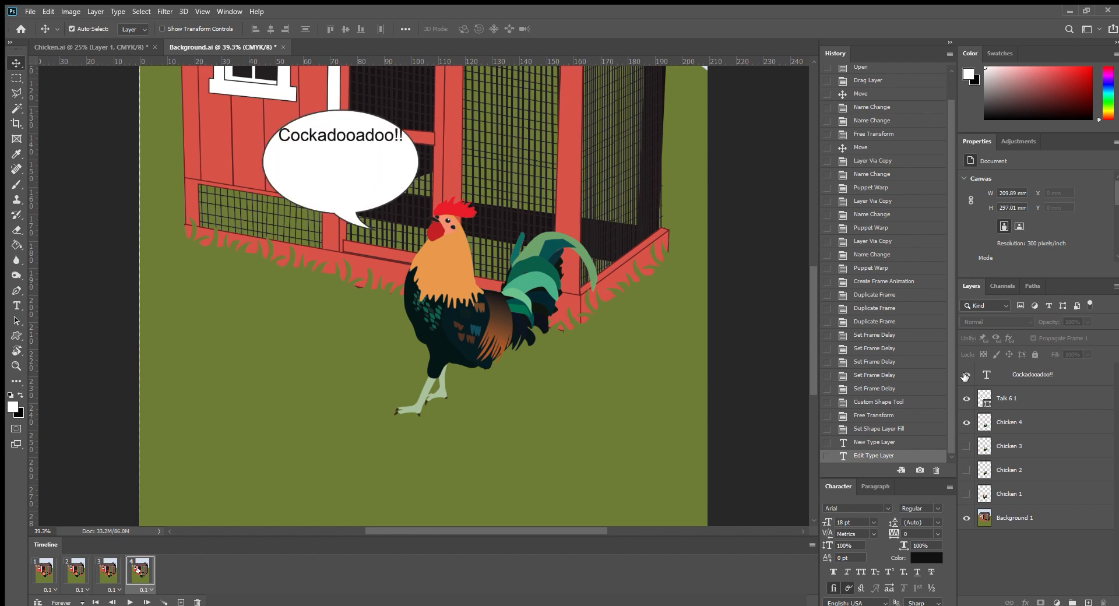
Insert one more line break before "Cockadooadoo!!" so the text sits lower in the speech bubble
double_click(278, 135)
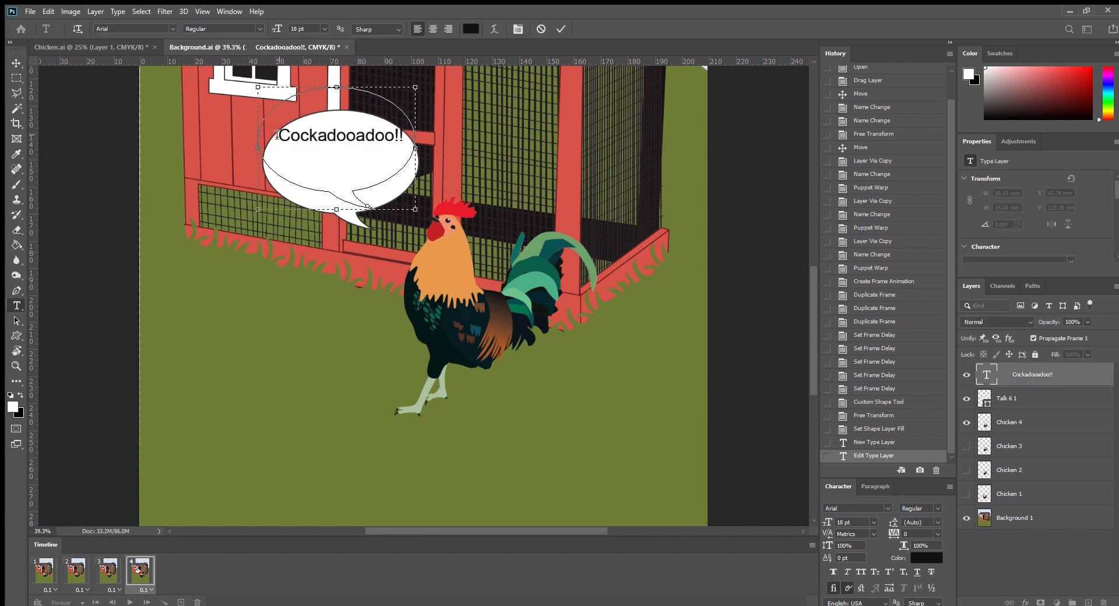
key("Return")
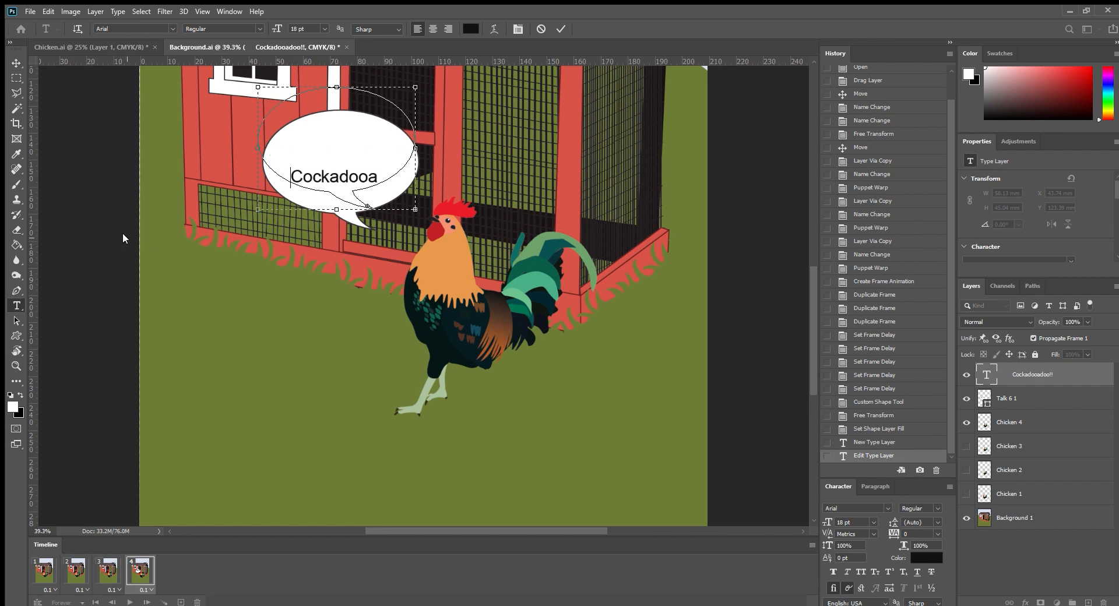
key("ctrl+z")
left_click(17, 63)
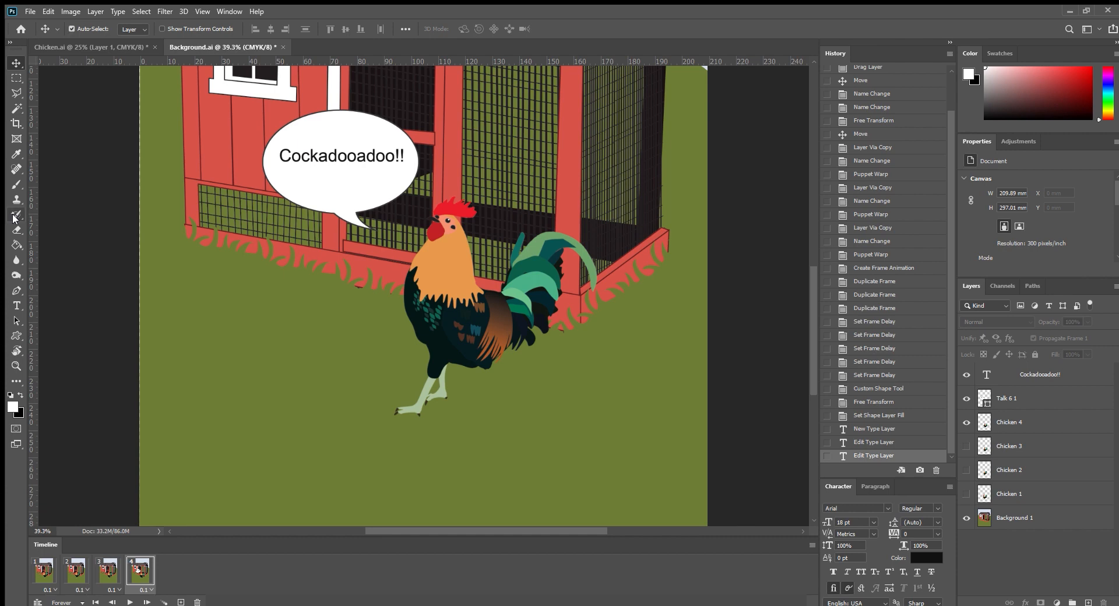
Set the delay of animation frame 4 to 1 second
left_click(128, 602)
left_click(150, 587)
left_click(146, 589)
left_click(148, 529)
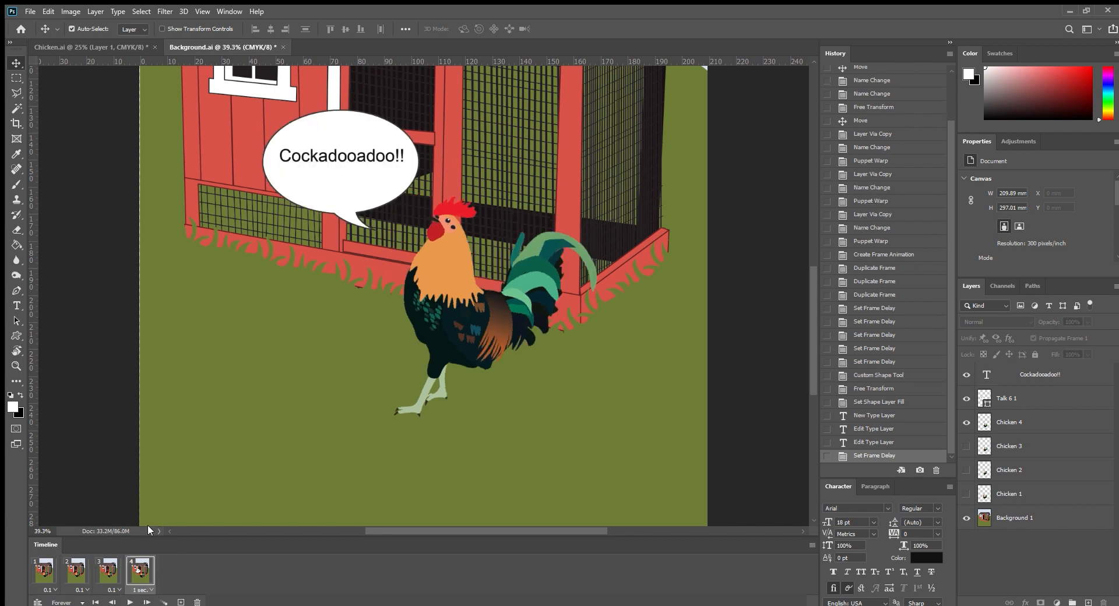
Play the animation with the whole artwork in view to check the speech bubble's timing, and stop playback
left_click(130, 602)
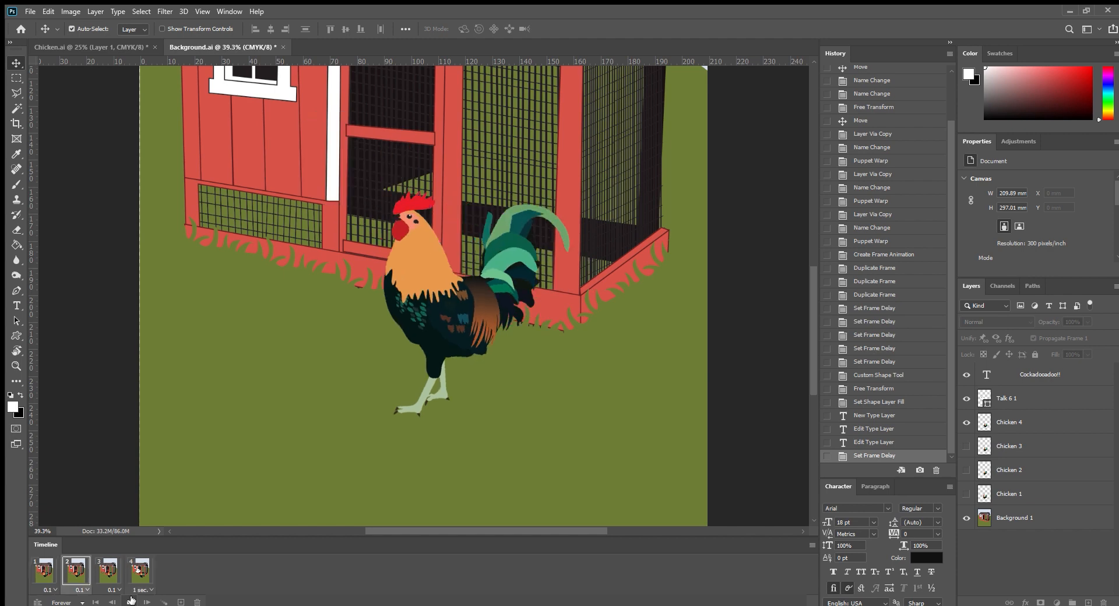
scroll(64, 273, "right", 2)
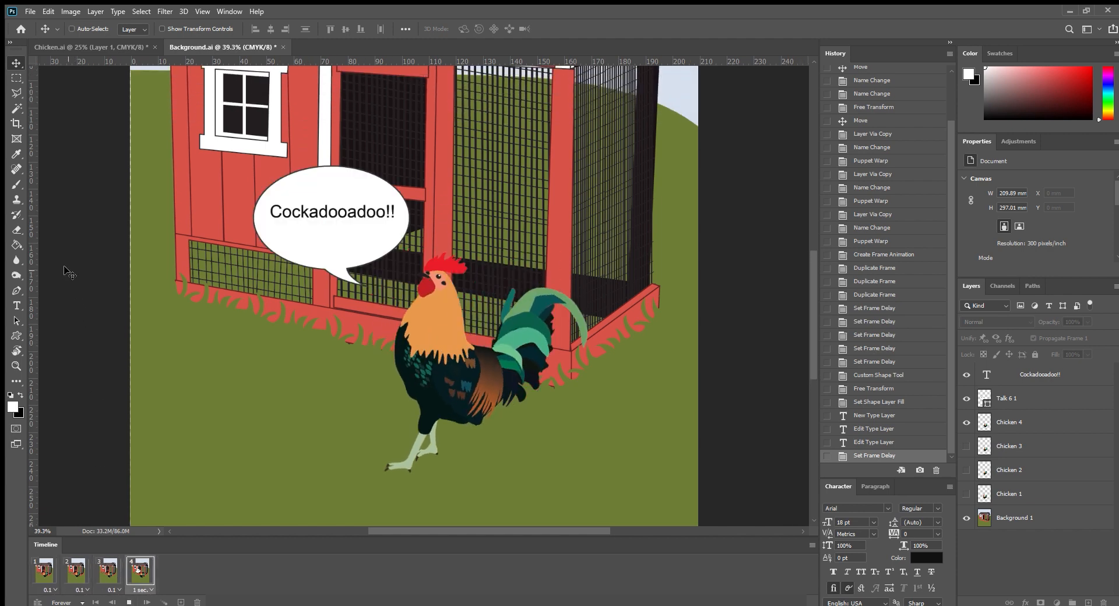
scroll(60, 278, "down", 4)
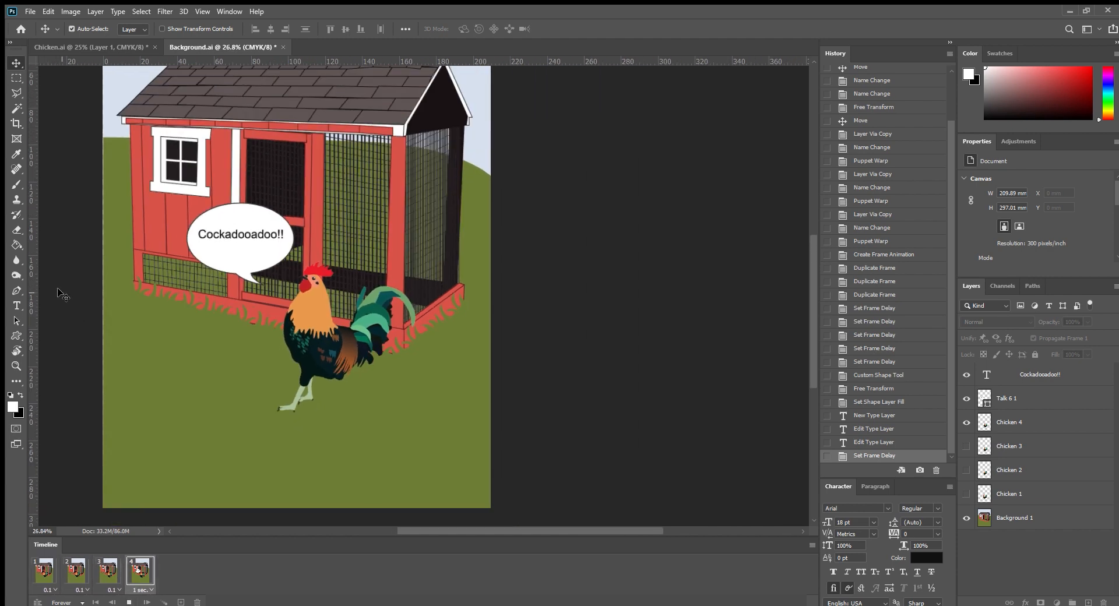
scroll(61, 288, "down", 2)
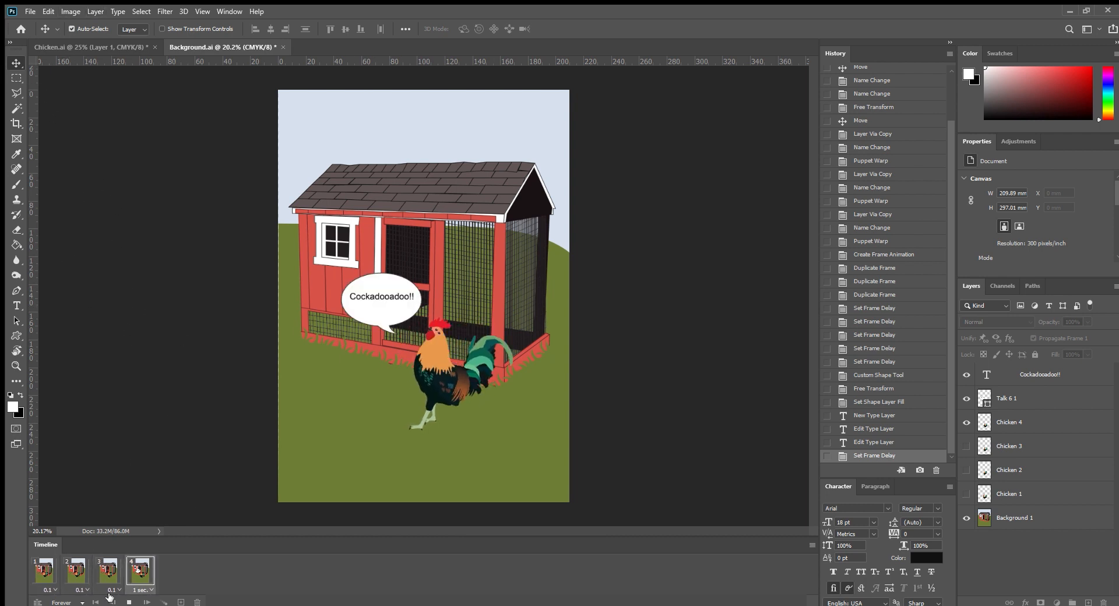
key("space")
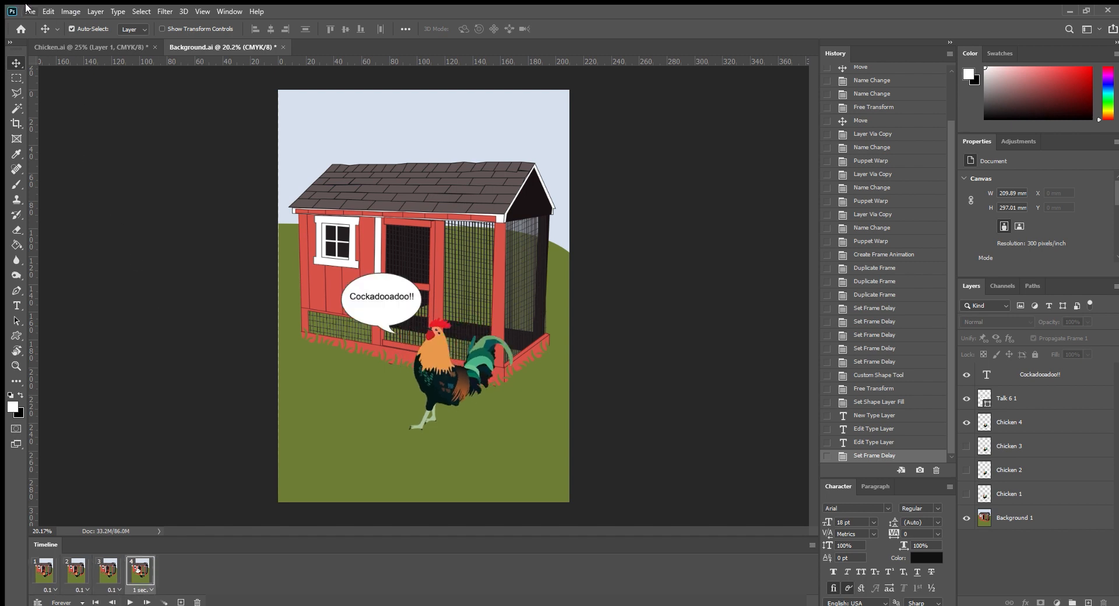